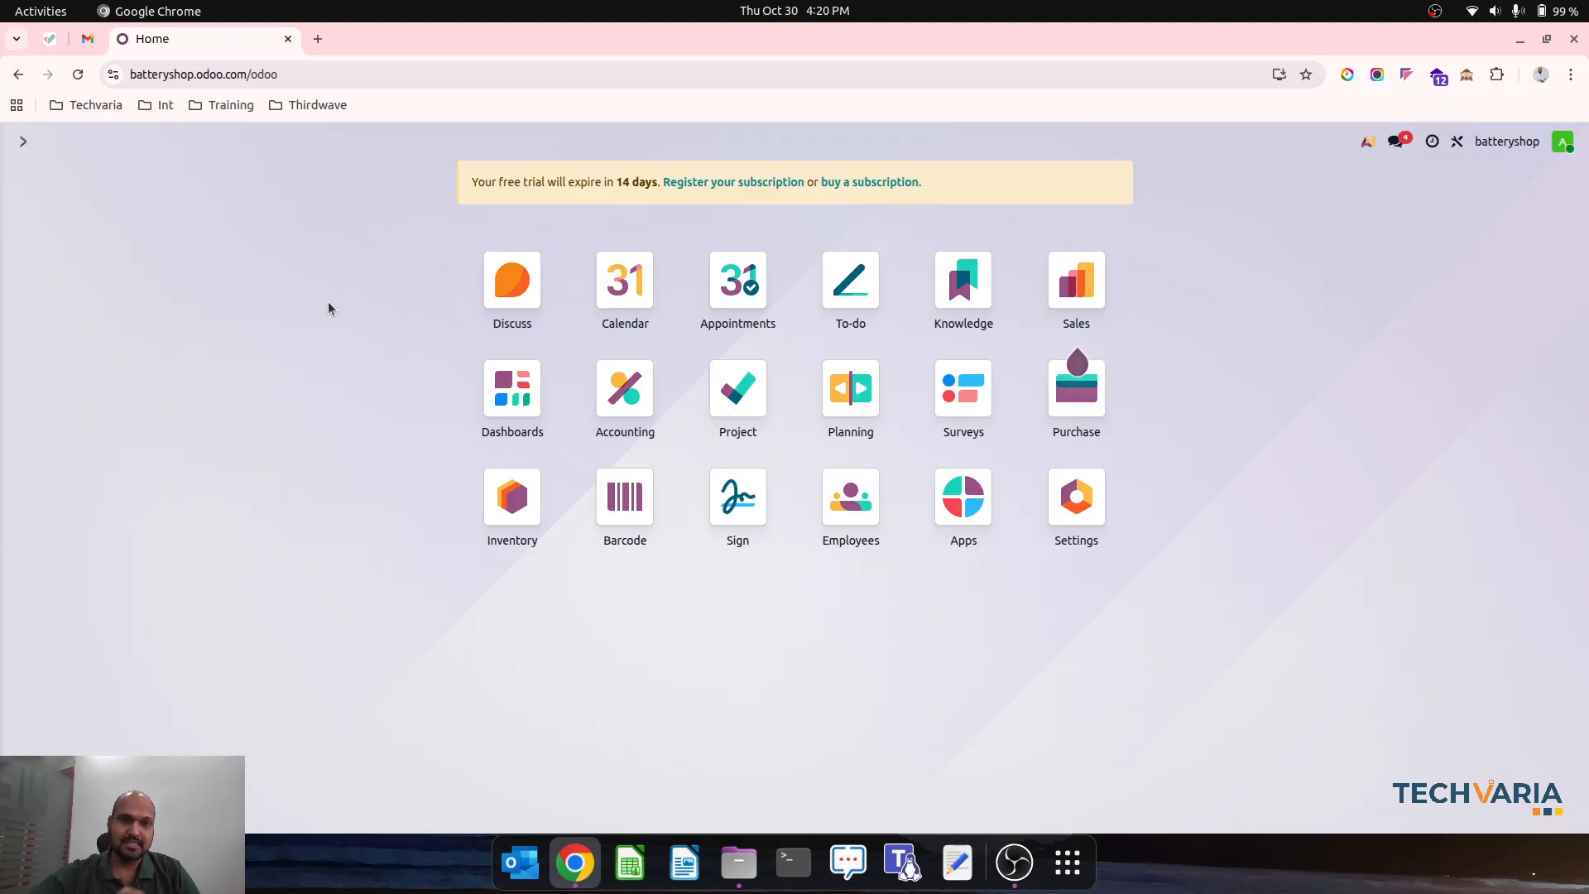
- Review the company's default inventory valuation and cost method in the Accounting settings
{"action": "left_click", "coordinate": [624, 389]}
{"action": "left_click", "coordinate": [585, 143]}
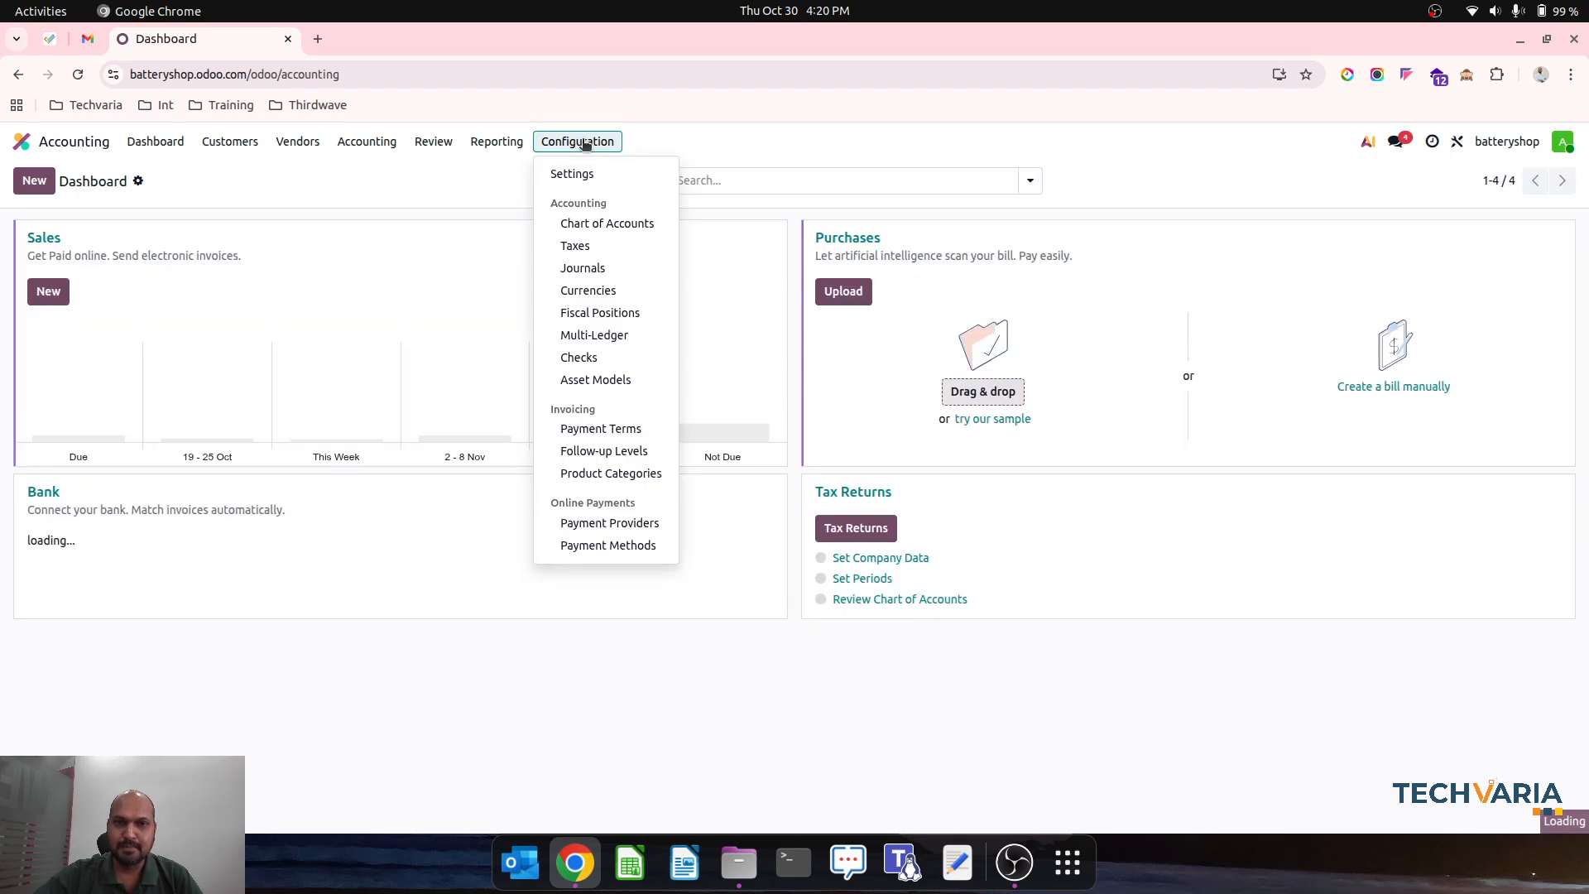
{"action": "left_click", "coordinate": [589, 173]}
{"action": "scroll", "coordinate": [894, 362], "scroll_direction": "down", "scroll_amount": 20}
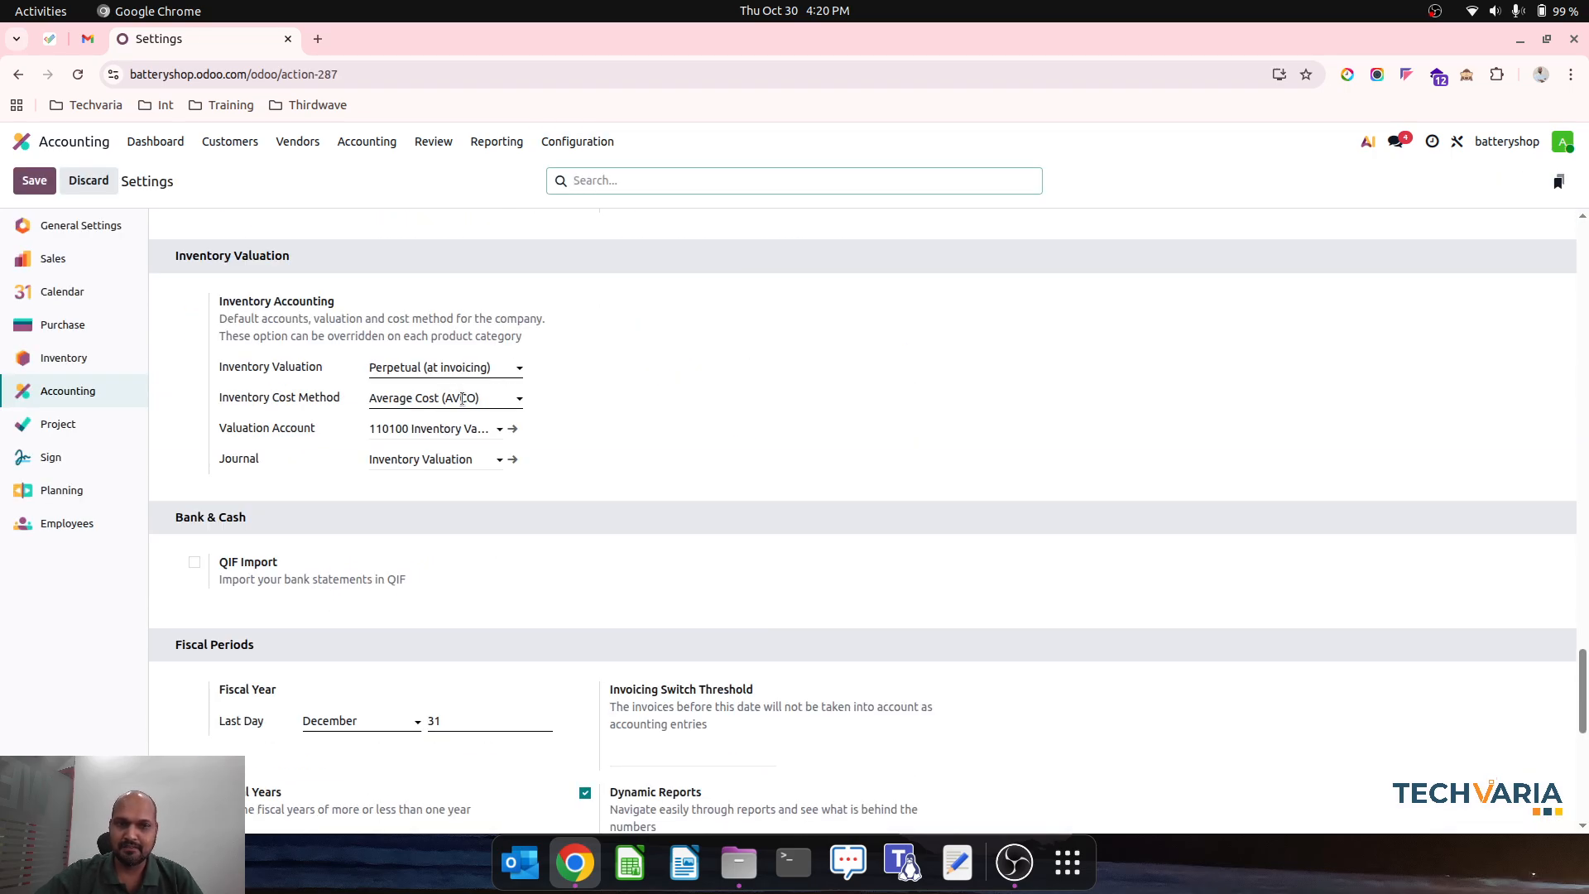
{"action": "scroll", "coordinate": [687, 488], "scroll_direction": "up", "scroll_amount": 20}
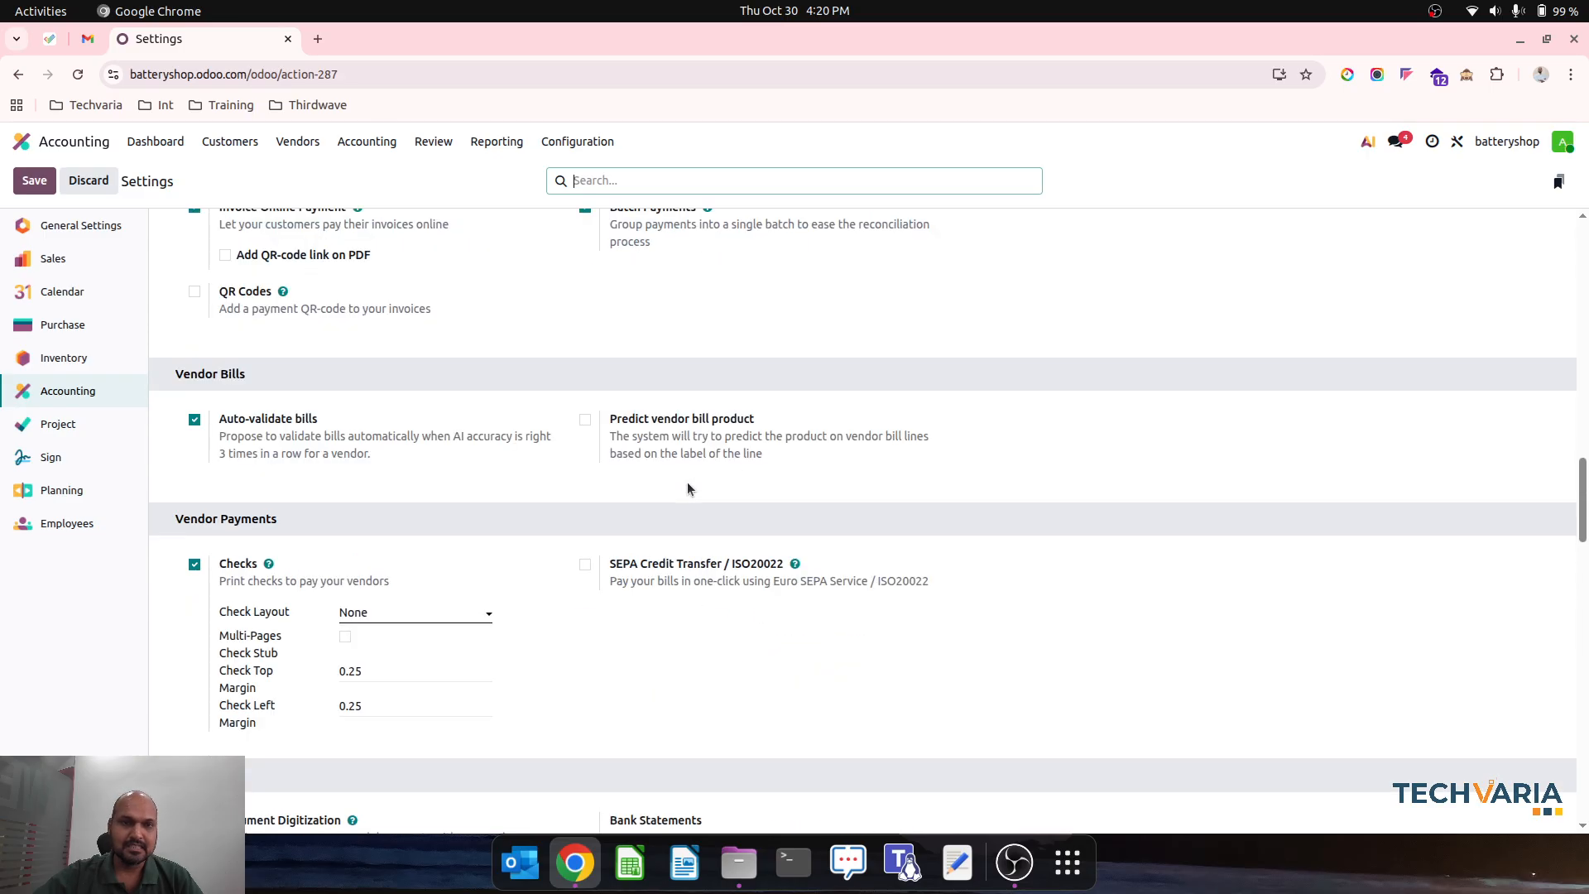
- Review the Battery product category's costing and account settings, and its products New Battery and OLD Battery
{"action": "left_click", "coordinate": [578, 142]}
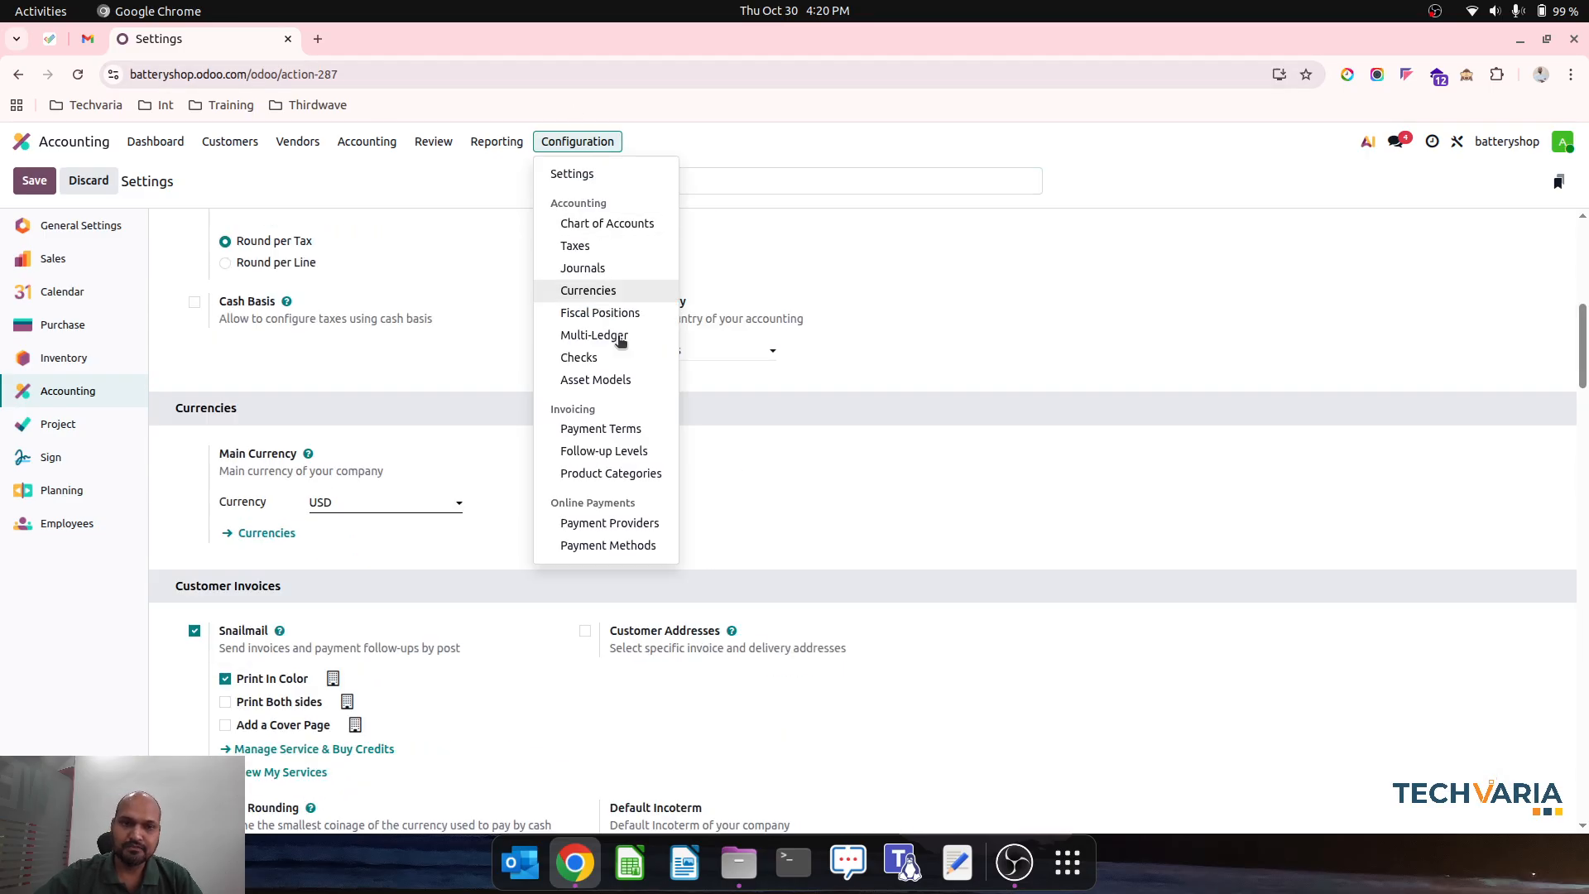
{"action": "left_click", "coordinate": [635, 474]}
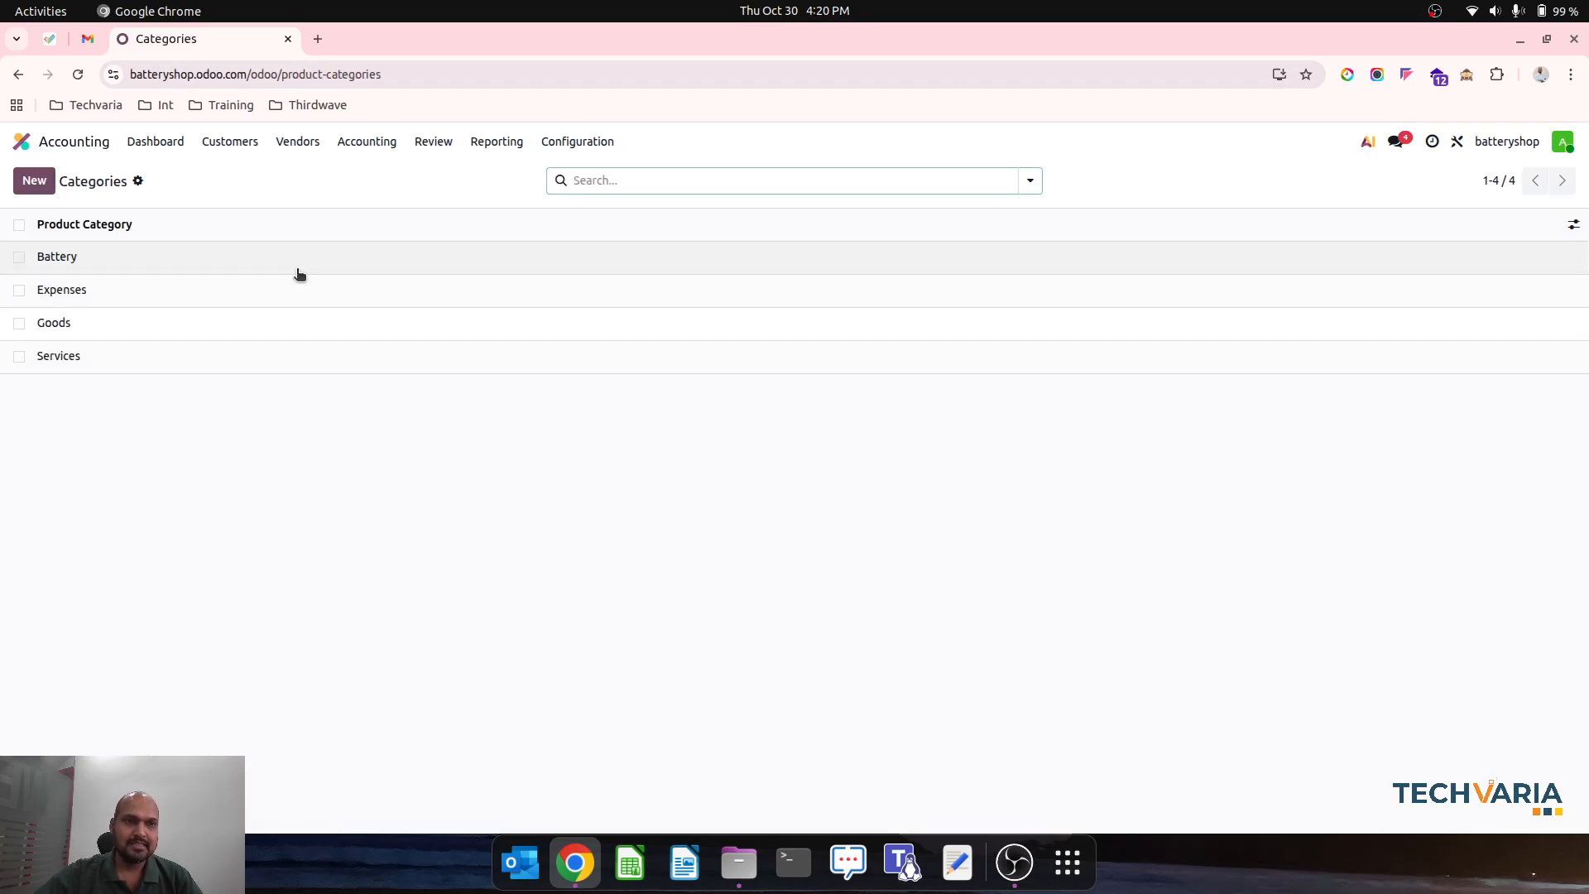
{"action": "left_click", "coordinate": [299, 273]}
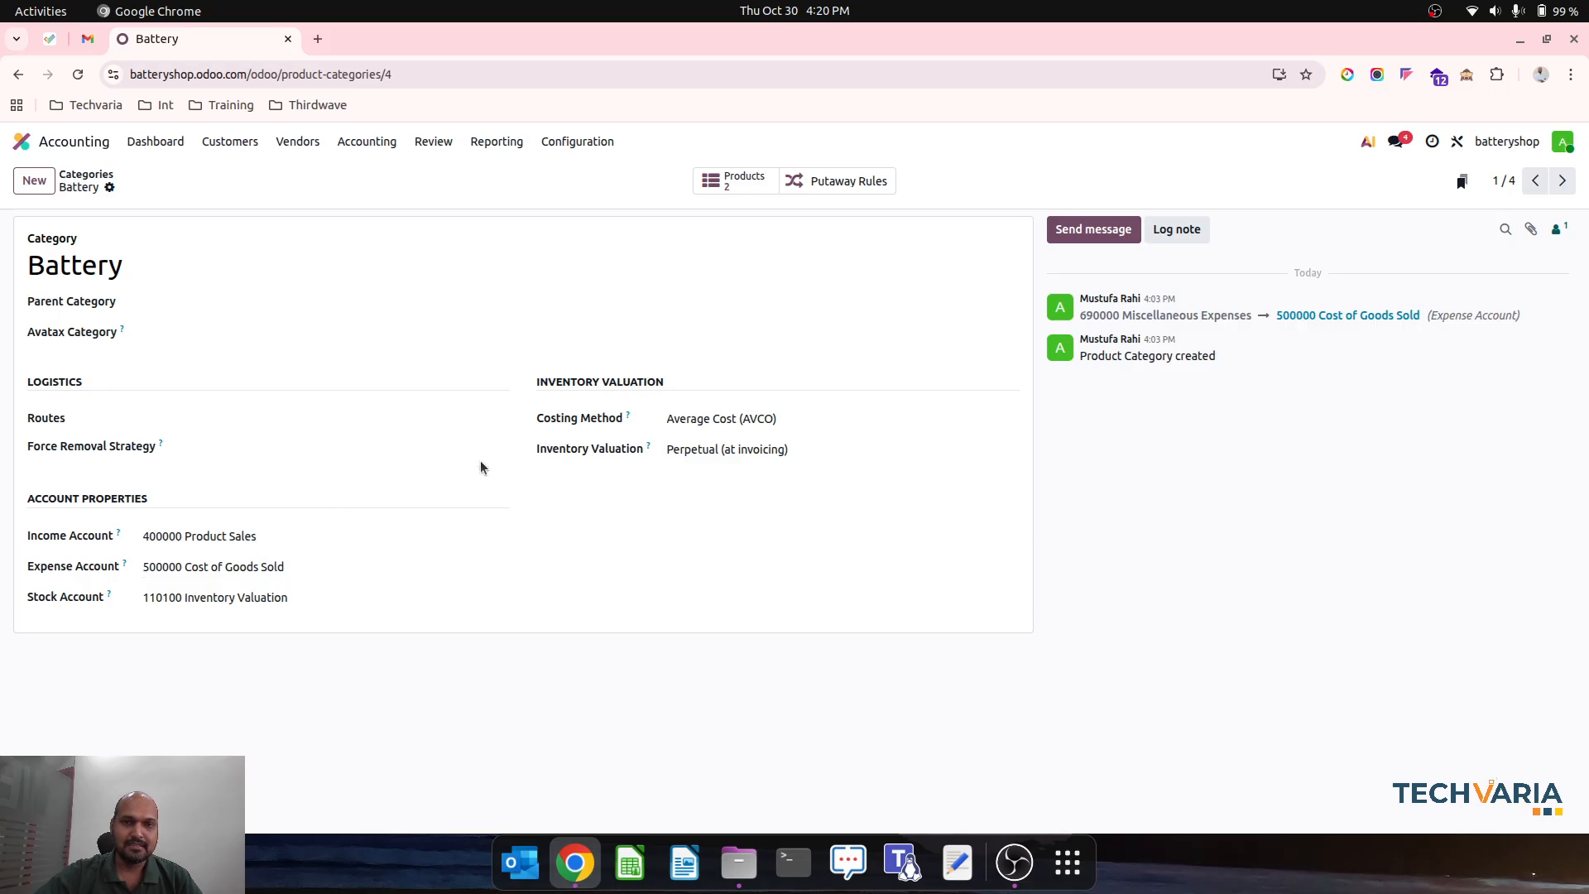
{"action": "left_click", "coordinate": [734, 181]}
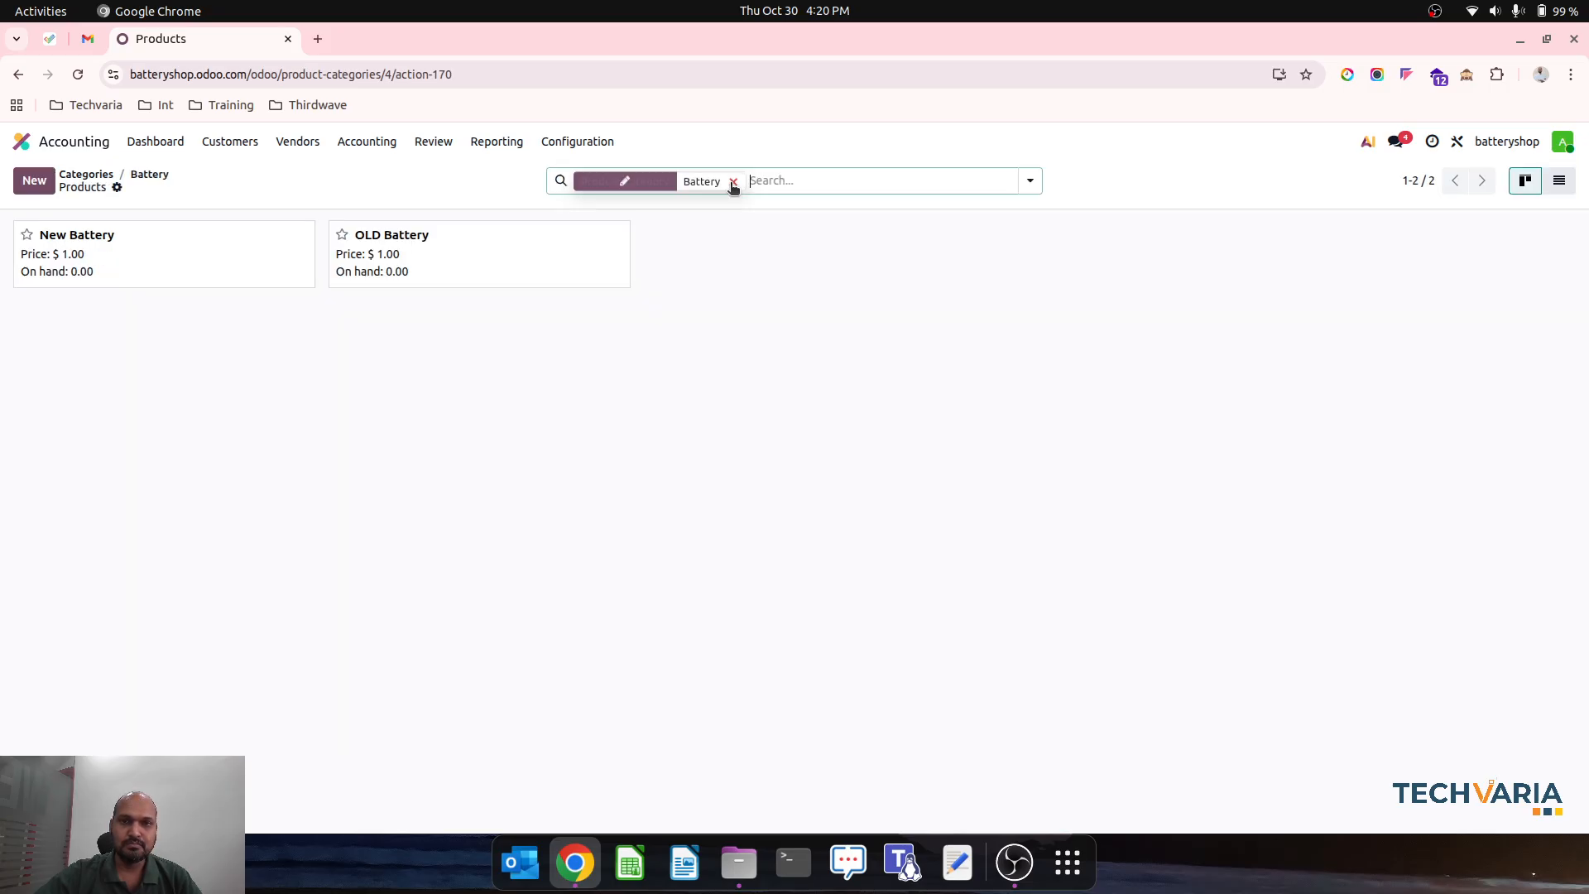
{"action": "left_click", "coordinate": [188, 247]}
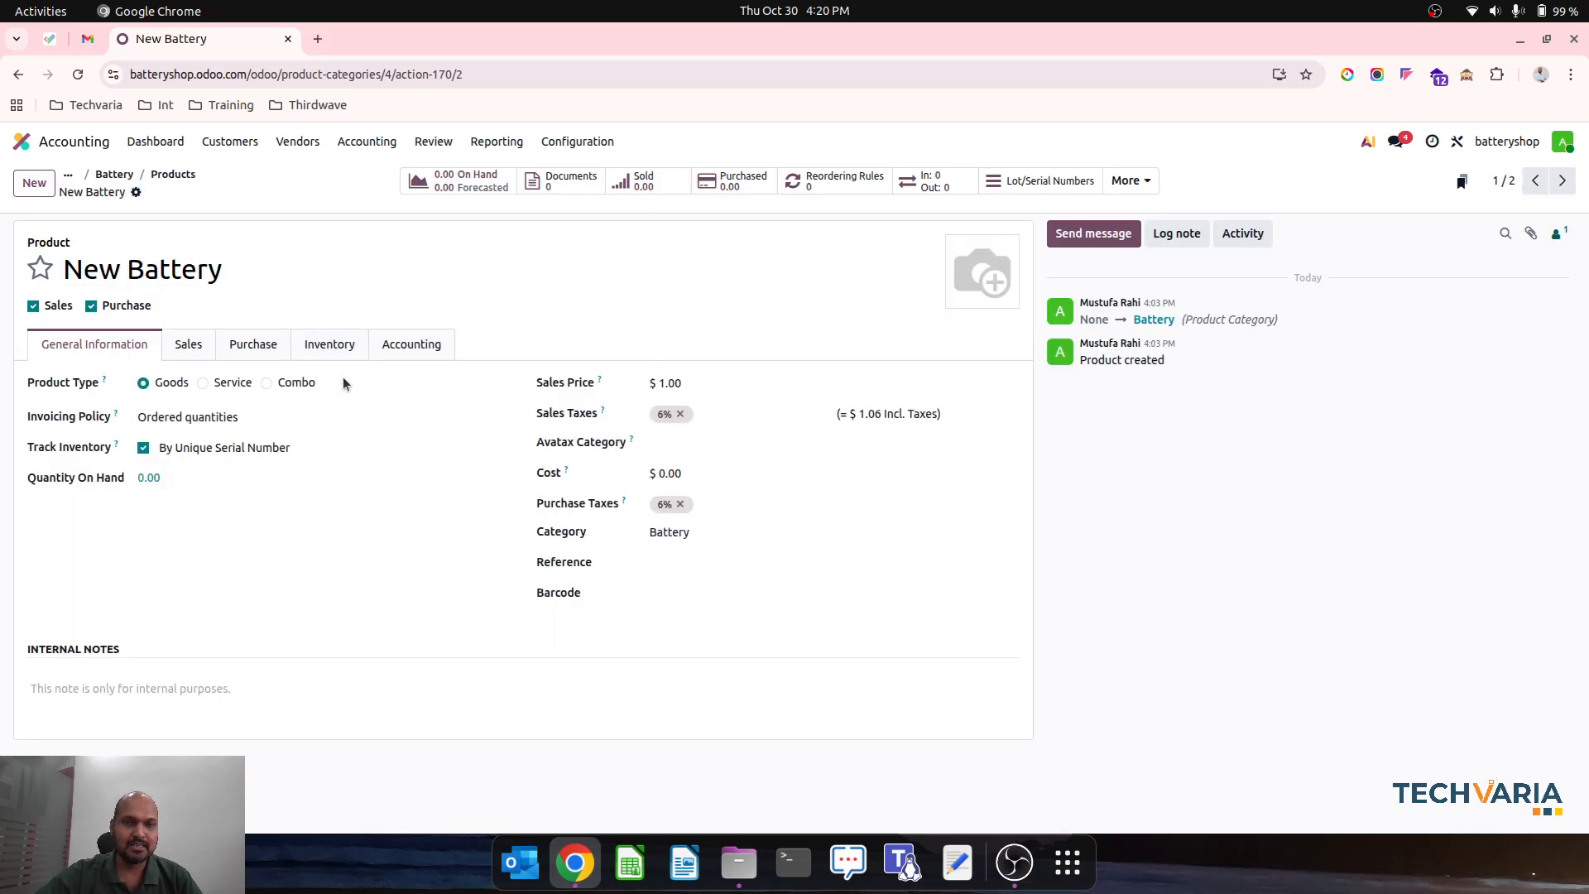
{"action": "left_click", "coordinate": [1562, 182]}
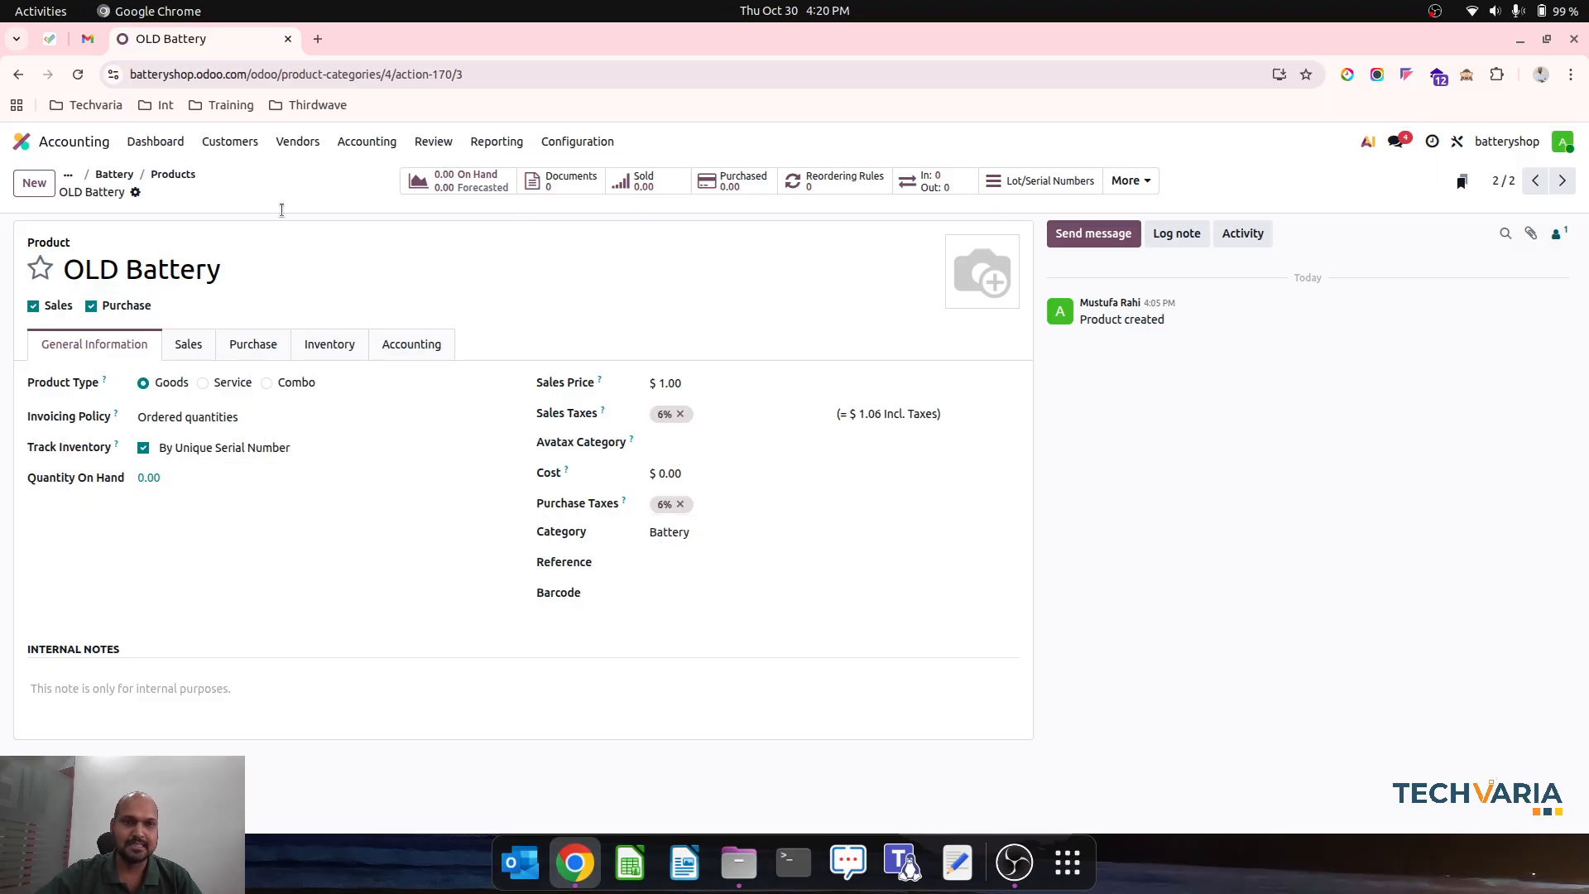
- View the Balance Sheet and the Profit and Loss report in Accounting
{"action": "left_click", "coordinate": [22, 141]}
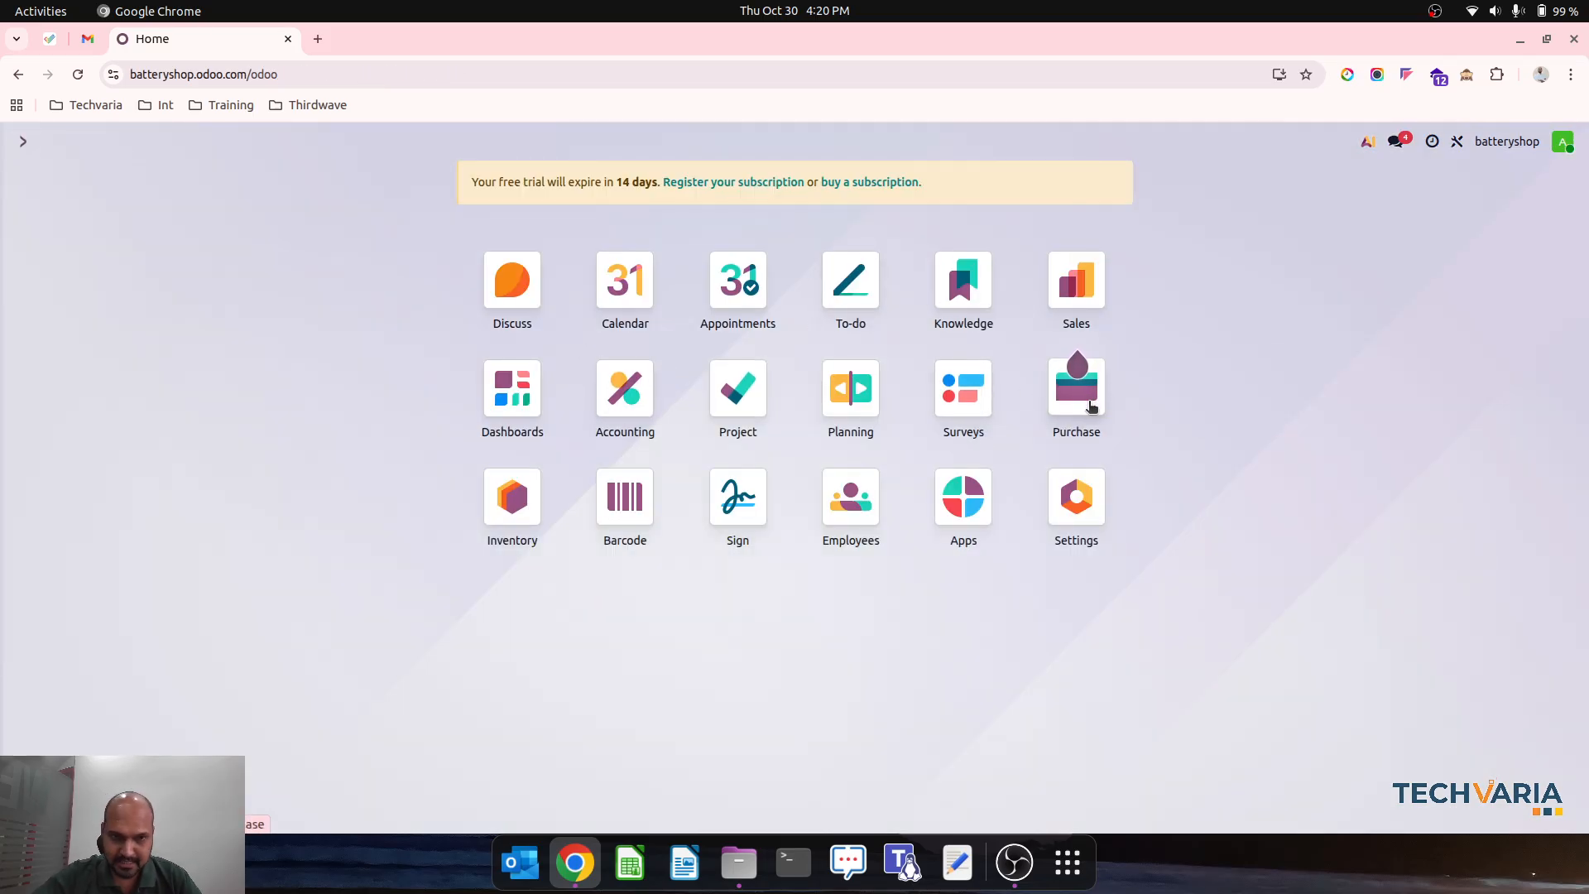
{"action": "left_click", "coordinate": [647, 418]}
{"action": "left_click", "coordinate": [521, 142]}
{"action": "left_click", "coordinate": [523, 200]}
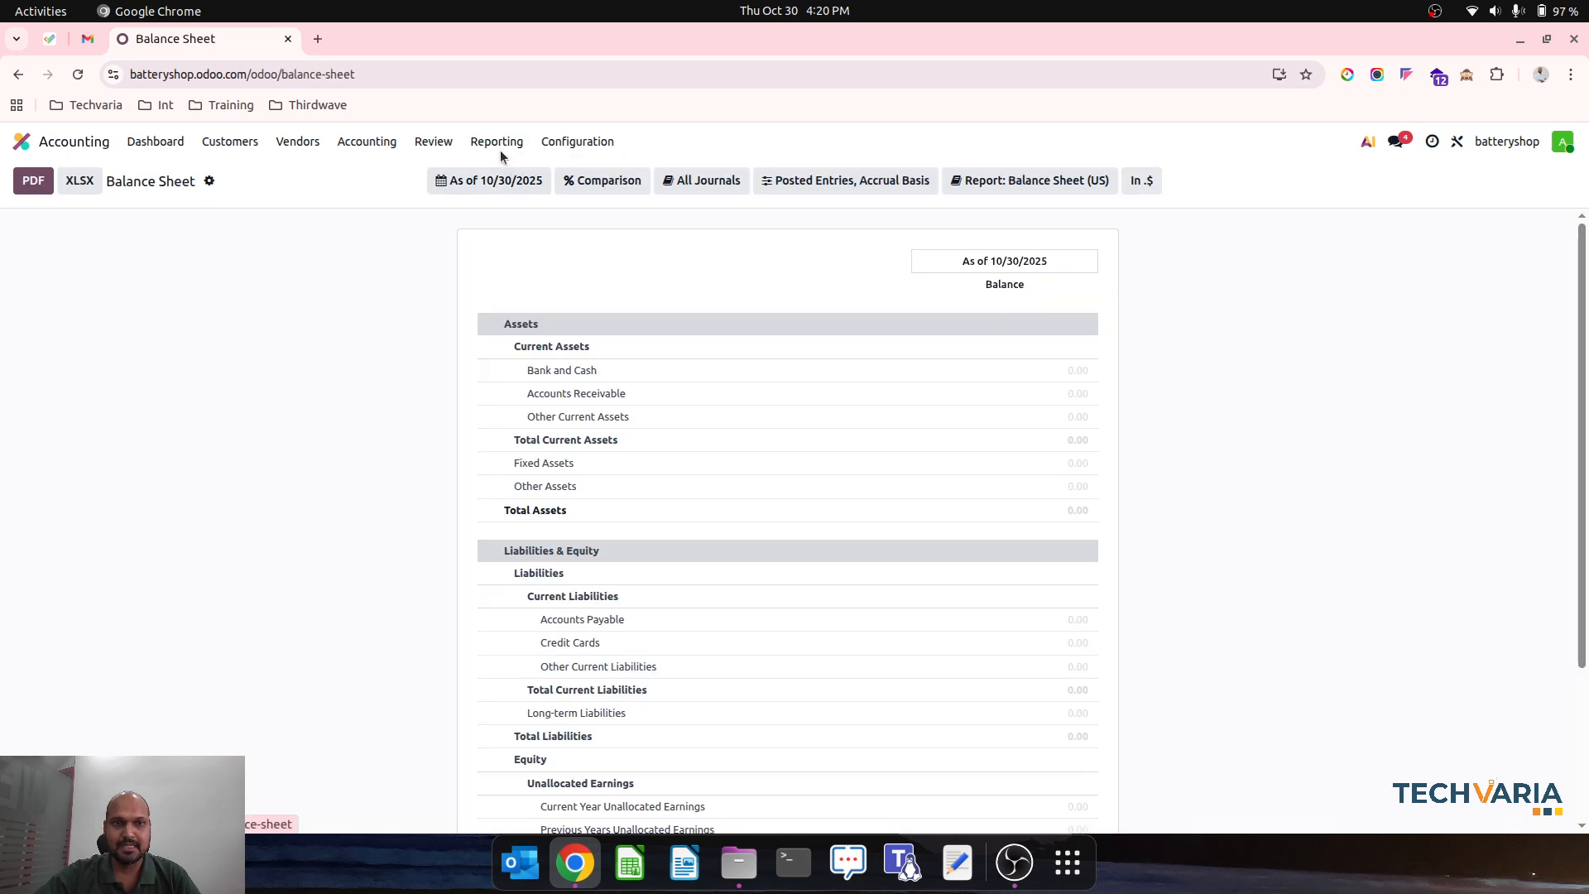
{"action": "left_click", "coordinate": [497, 143]}
{"action": "left_click", "coordinate": [530, 220]}
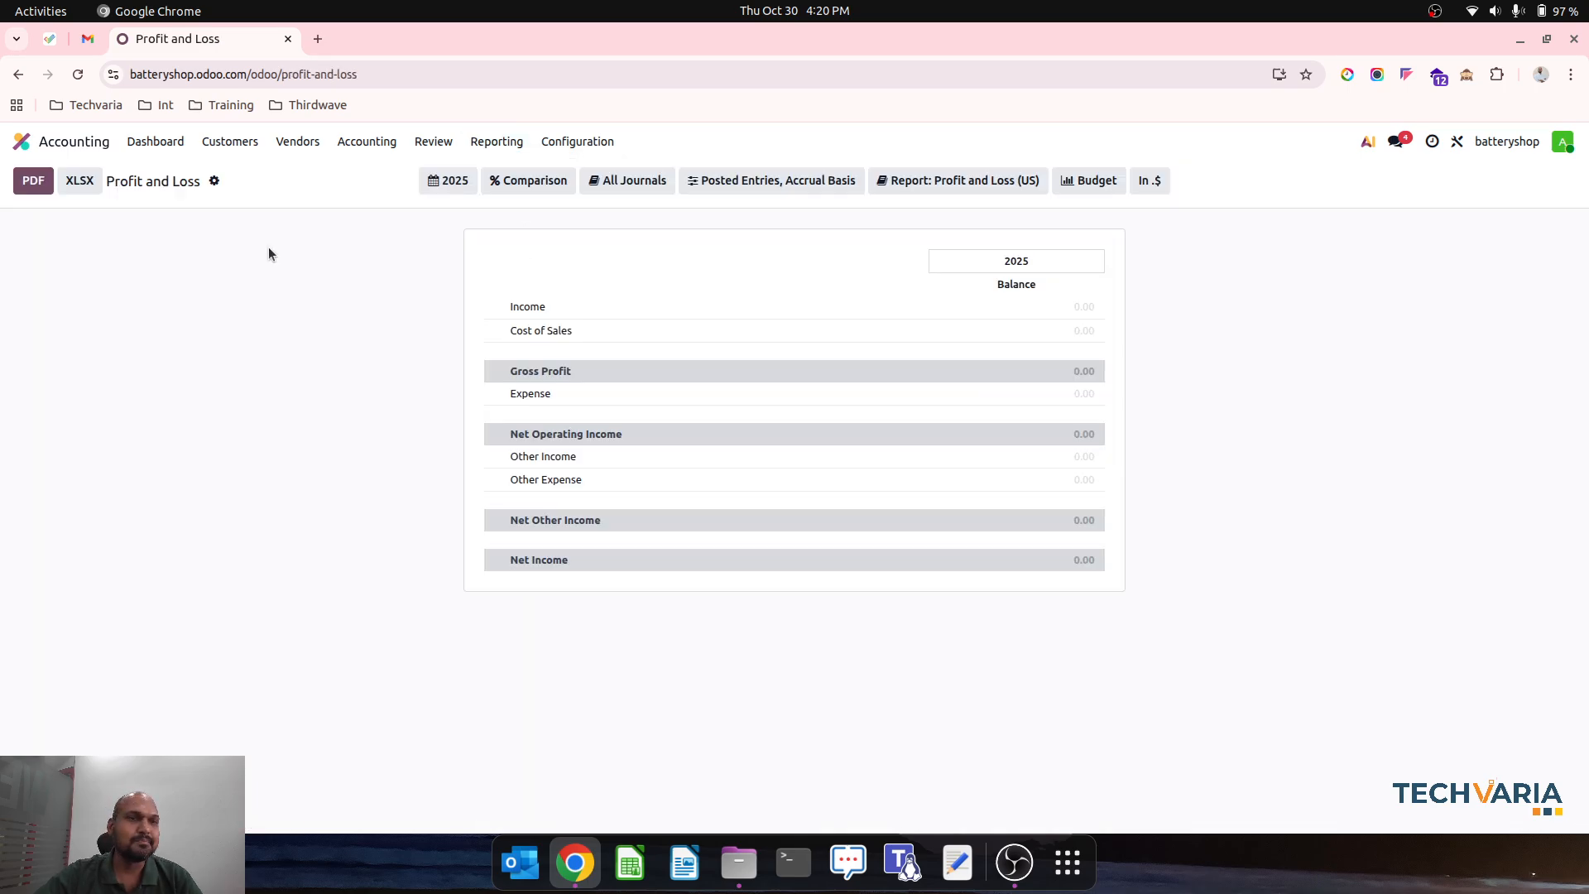
- Start a new request for quotation in Purchase and create Battery Vendor as its vendor
{"action": "left_click", "coordinate": [71, 141]}
{"action": "left_click", "coordinate": [1092, 413]}
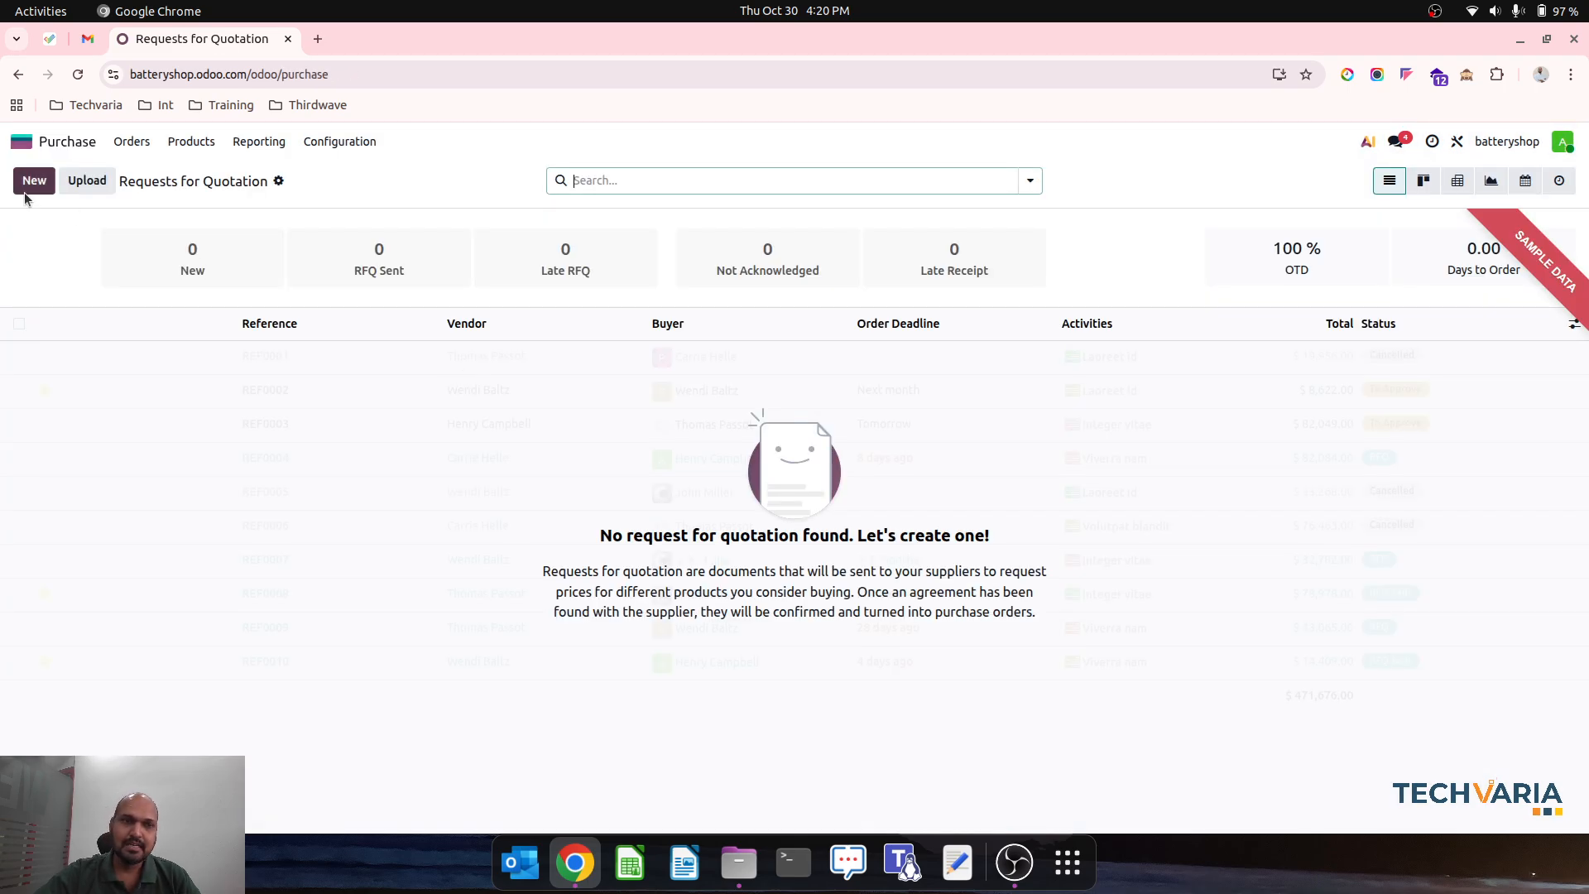
{"action": "left_click", "coordinate": [34, 181]}
{"action": "left_click", "coordinate": [210, 333]}
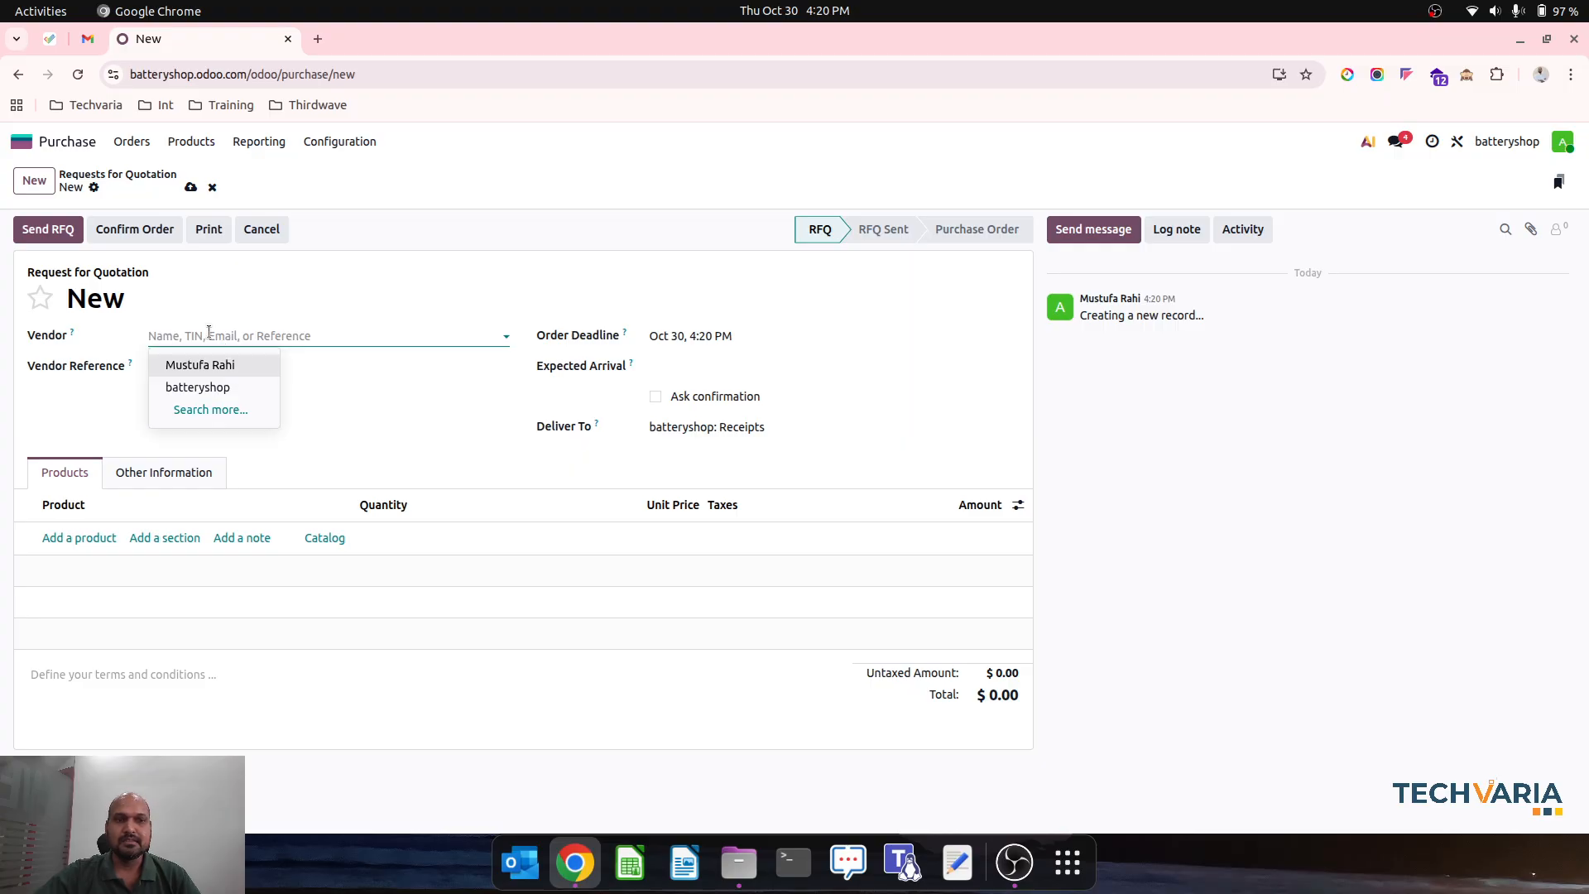
{"action": "type", "text": "Batter"}
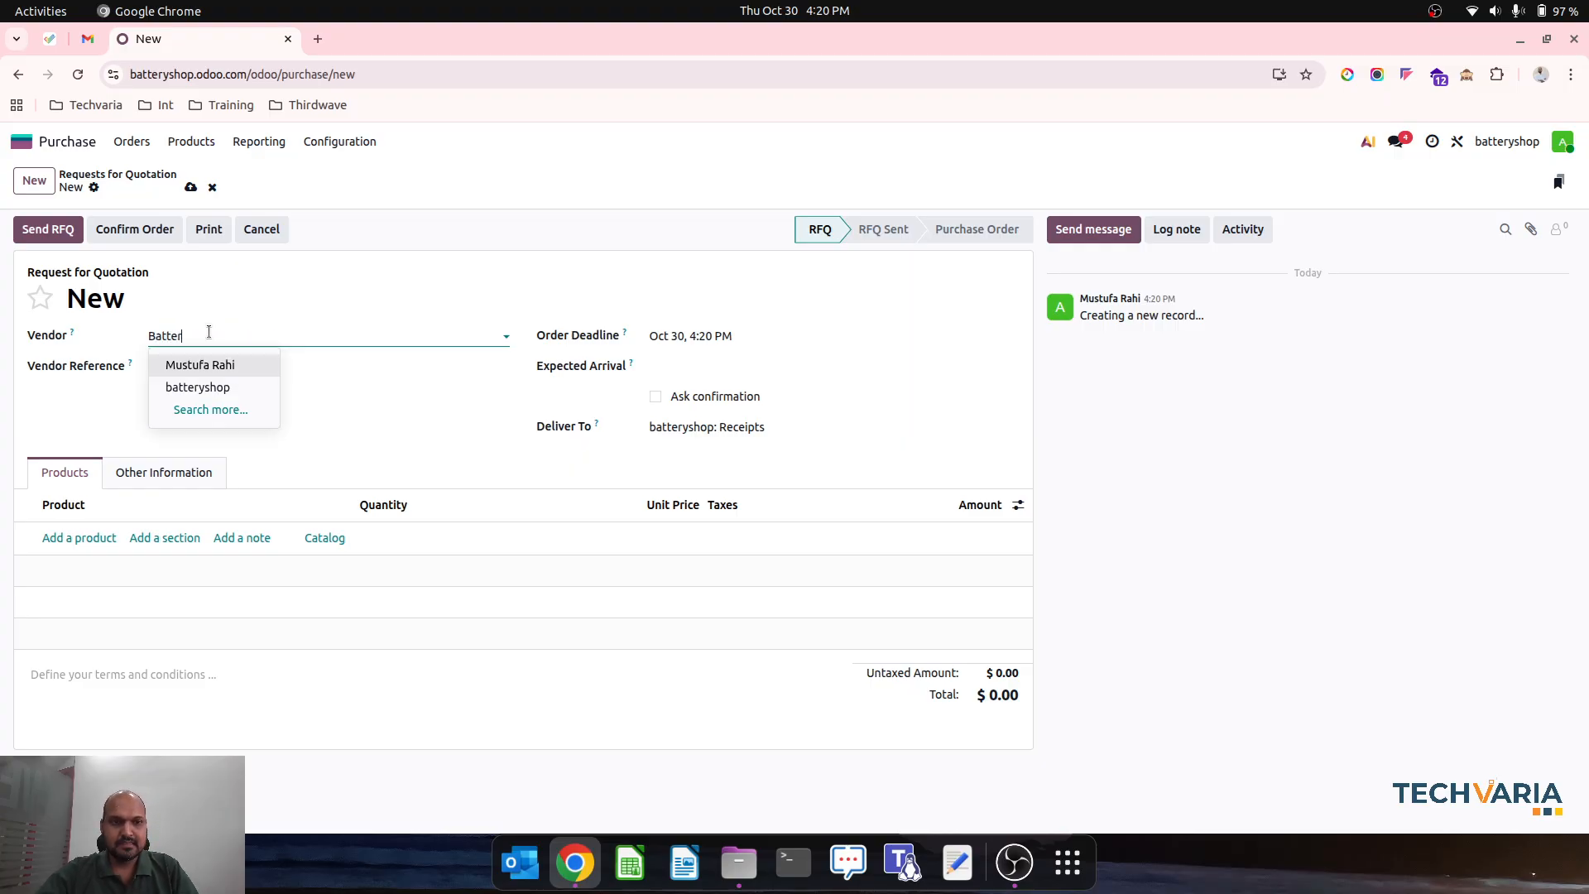
{"action": "type", "text": "y Vendor"}
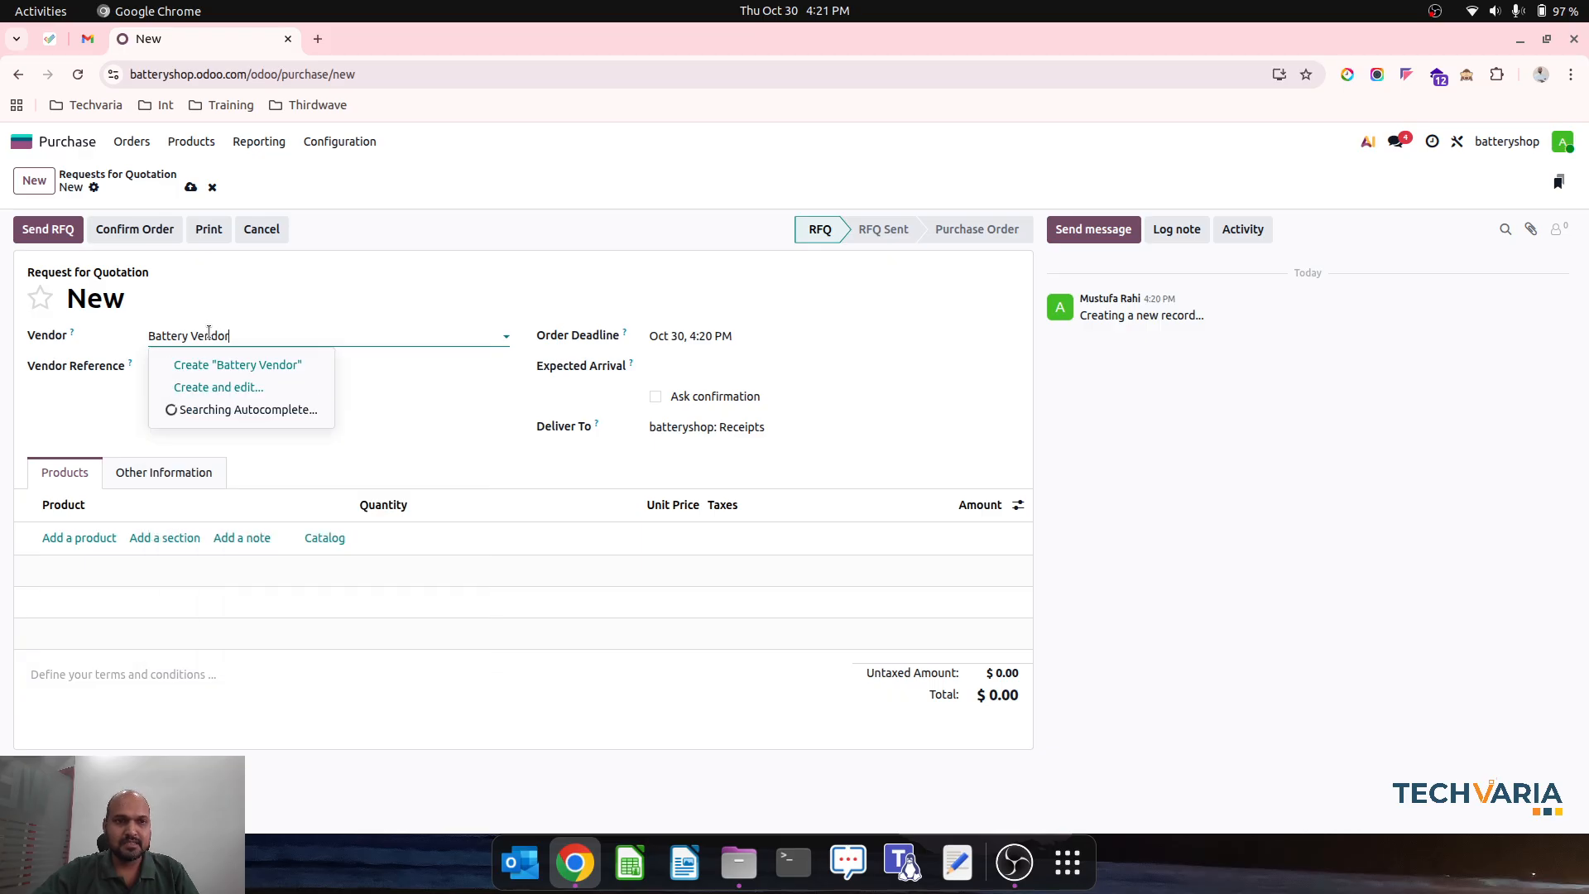
{"action": "left_click", "coordinate": [232, 364]}
- Add 10 units of New Battery at a unit price of 100 to the quotation and confirm the order
{"action": "left_click", "coordinate": [106, 537]}
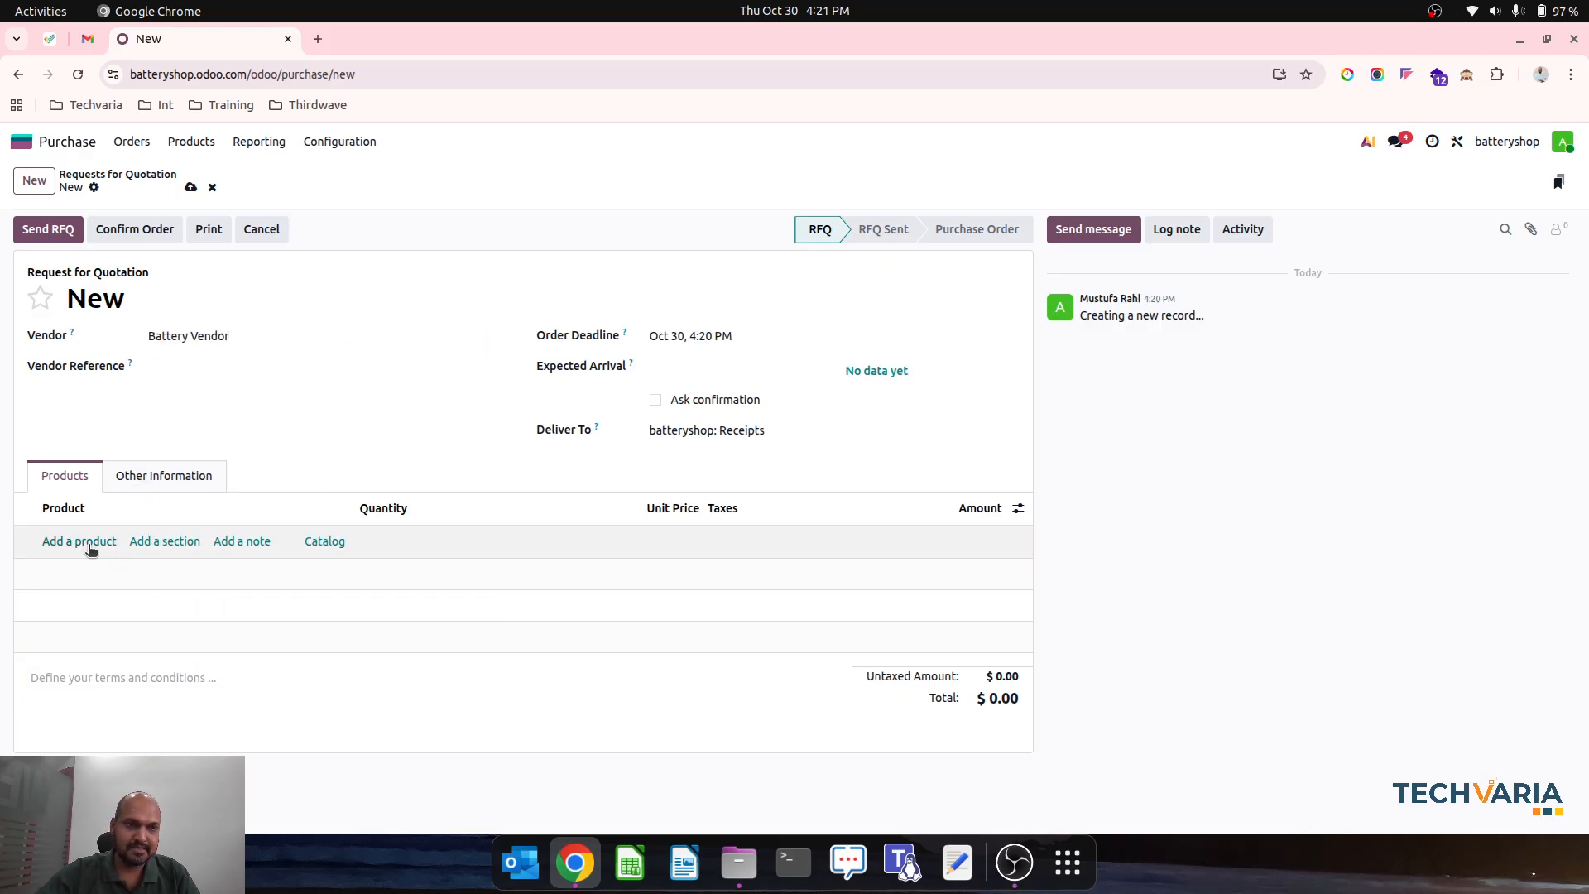
{"action": "left_click", "coordinate": [99, 568]}
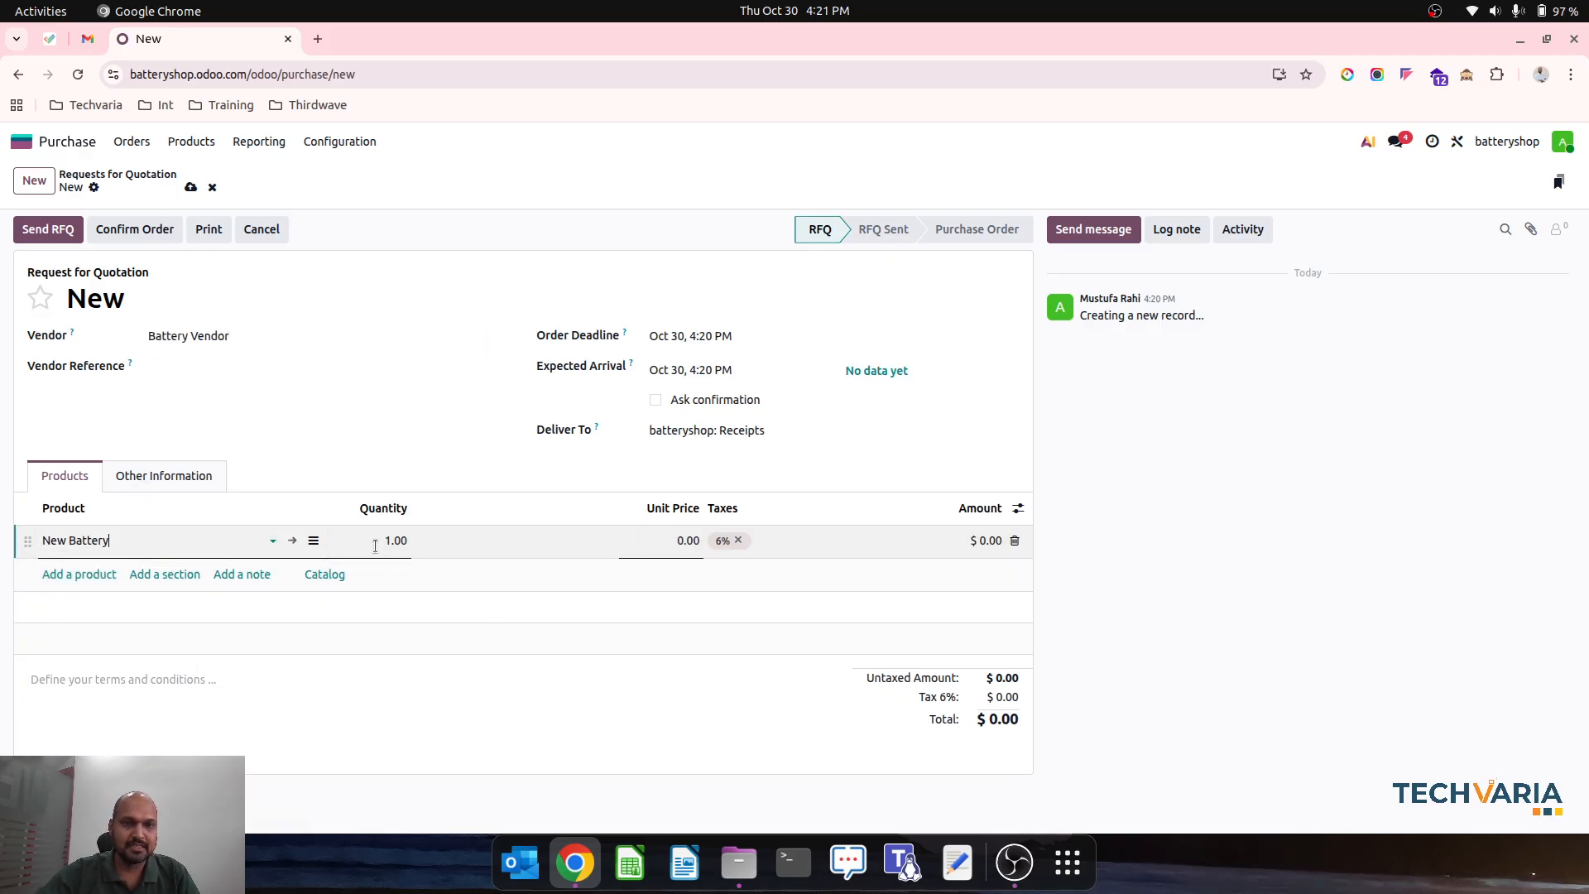
{"action": "left_click", "coordinate": [375, 546]}
{"action": "type", "text": "10"}
{"action": "key", "text": "Tab"}
{"action": "type", "text": "100"}
{"action": "key", "text": "Tab"}
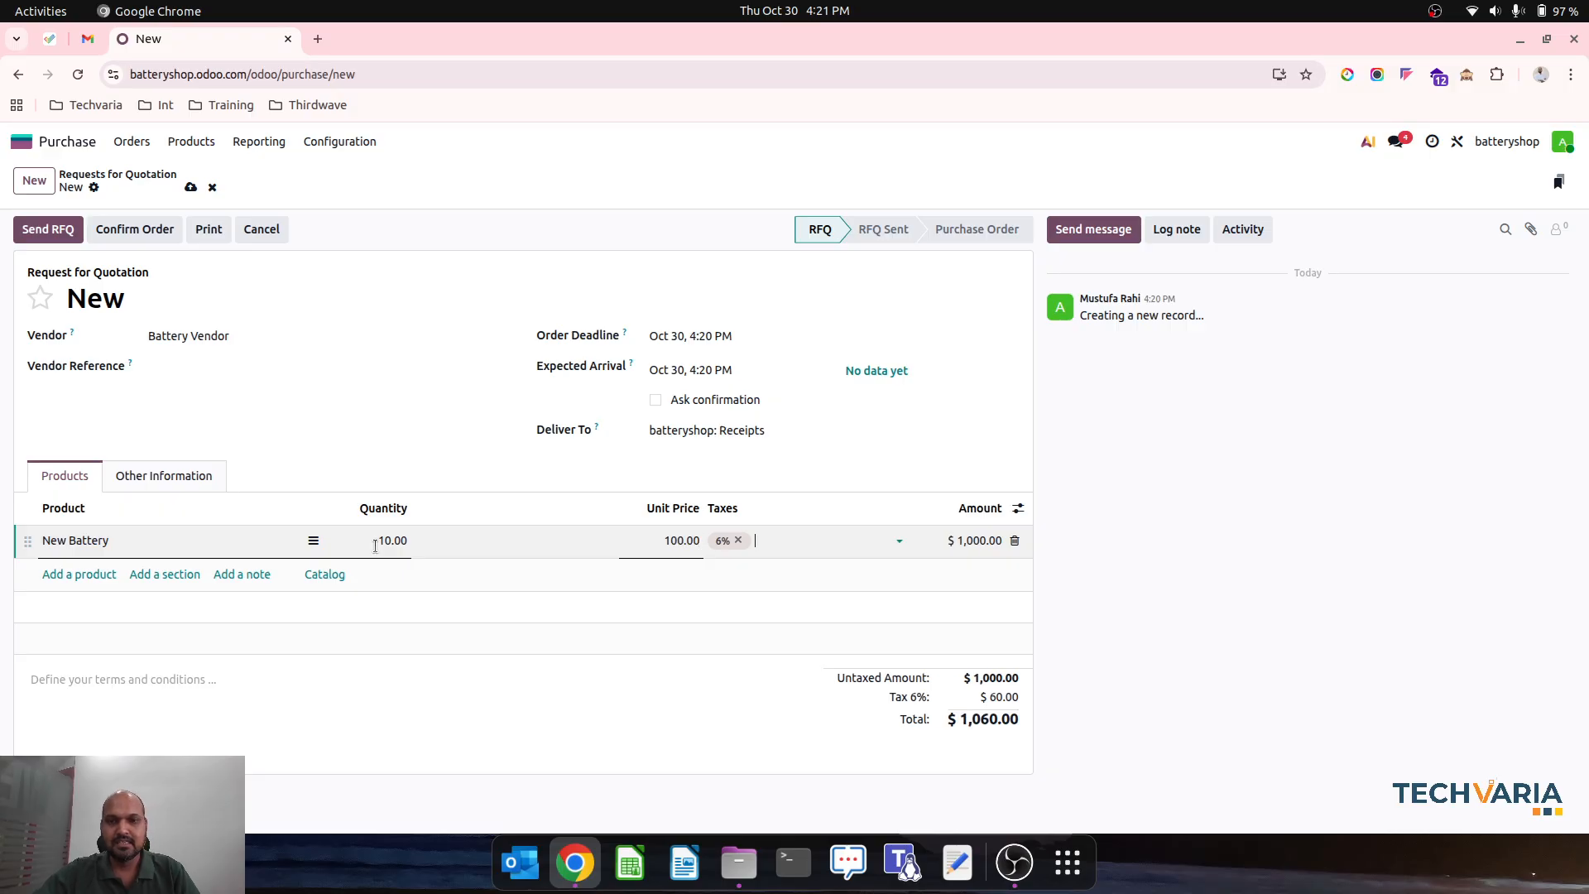
{"action": "left_click", "coordinate": [157, 234]}
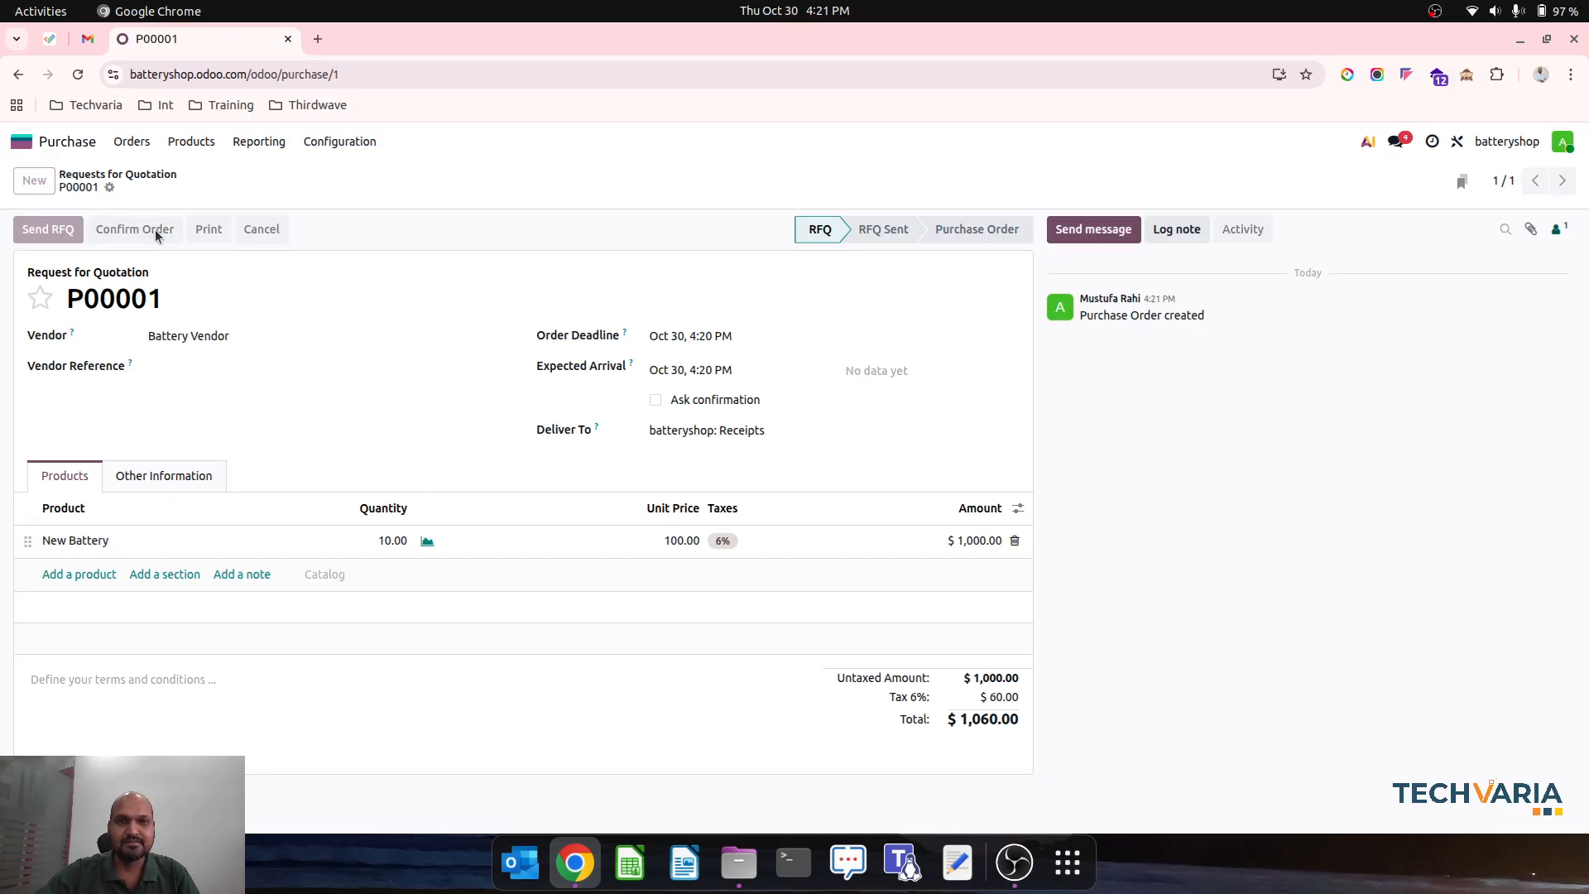
- Generate 10 serial numbers for New Battery in the purchase order's receipt and validate the receipt
{"action": "left_click", "coordinate": [787, 184]}
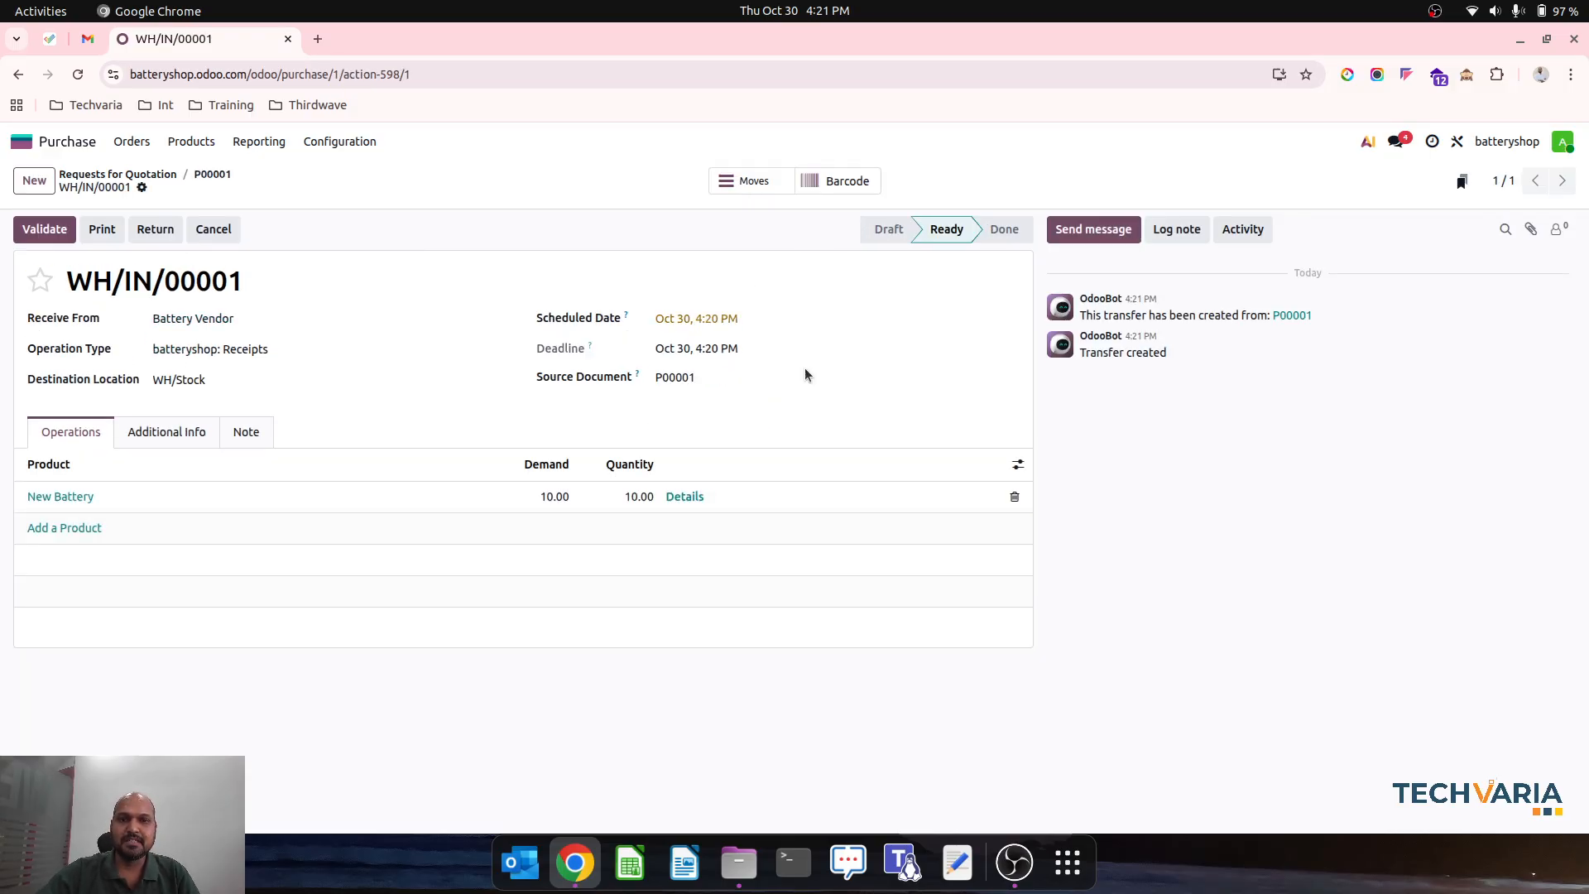
{"action": "left_click", "coordinate": [698, 497]}
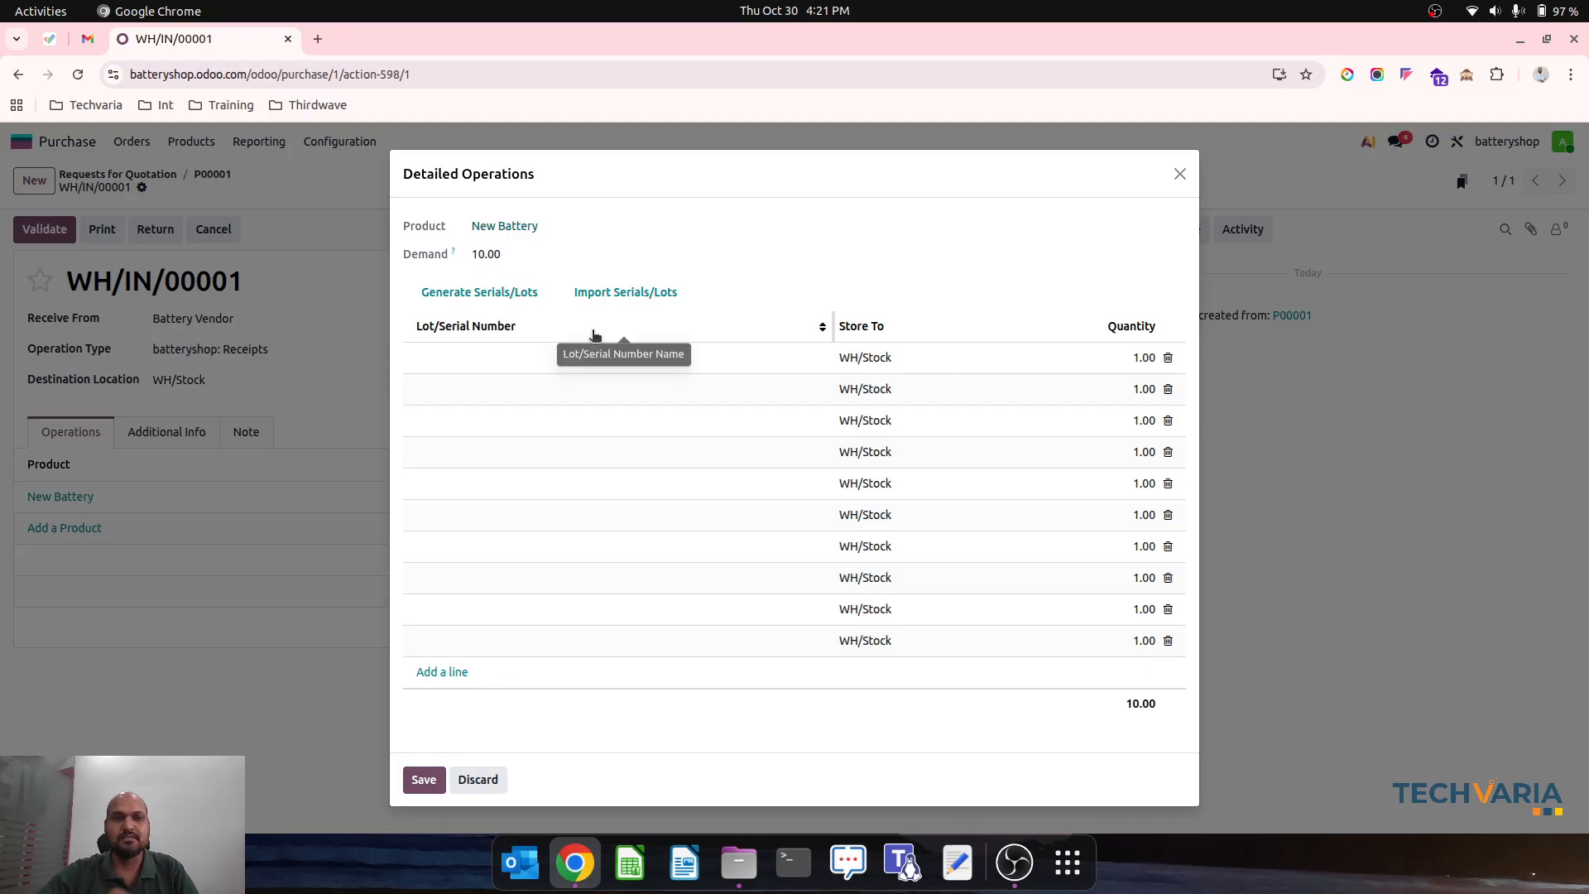
{"action": "left_click", "coordinate": [505, 302]}
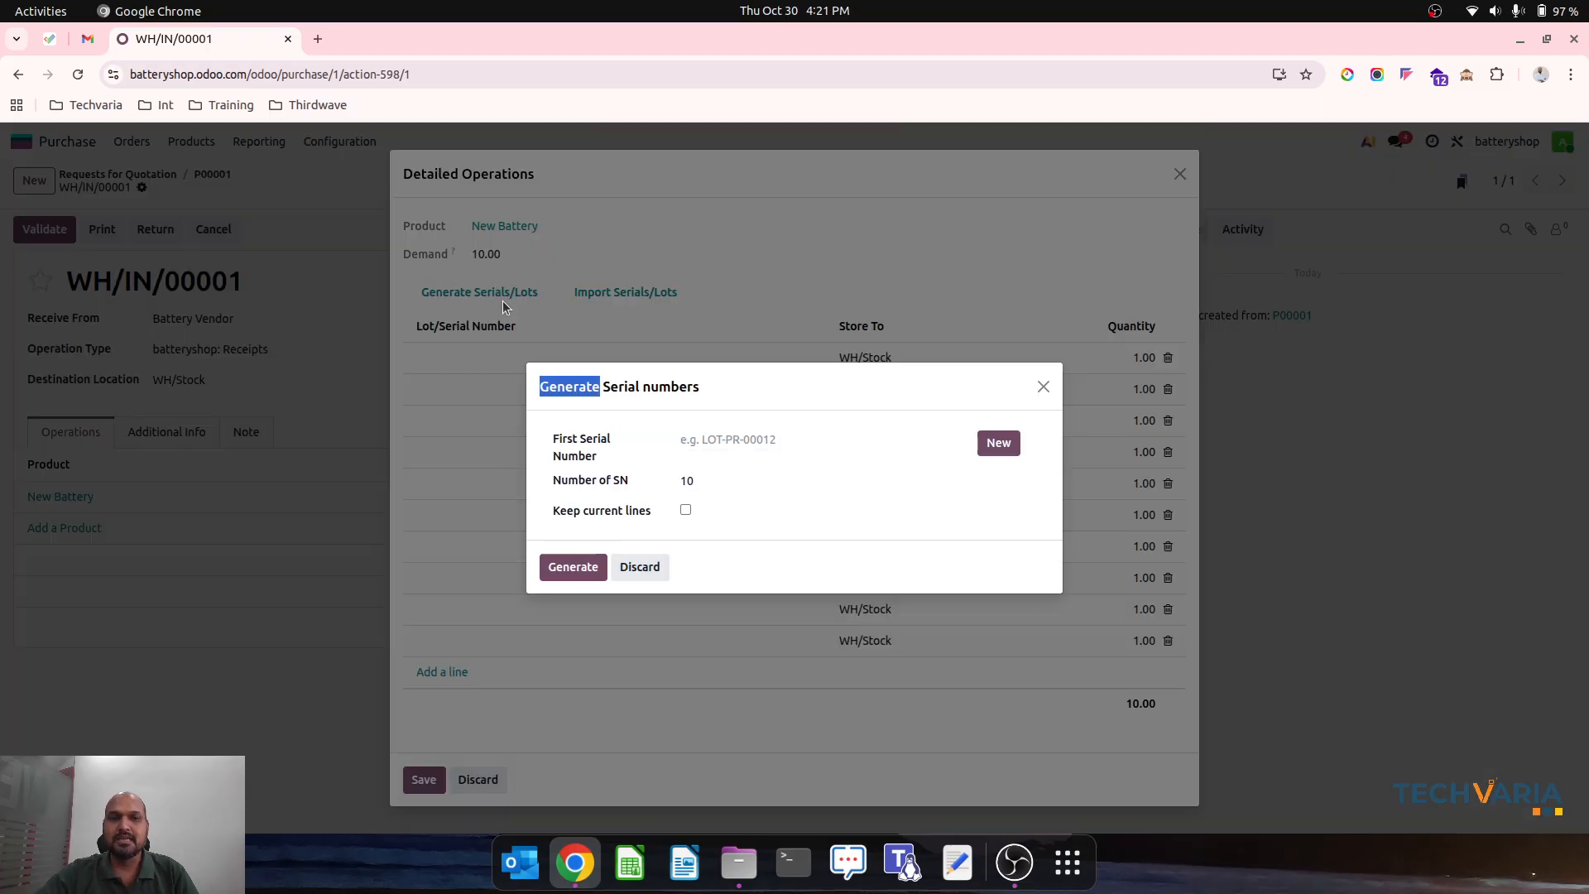
{"action": "left_click", "coordinate": [998, 447]}
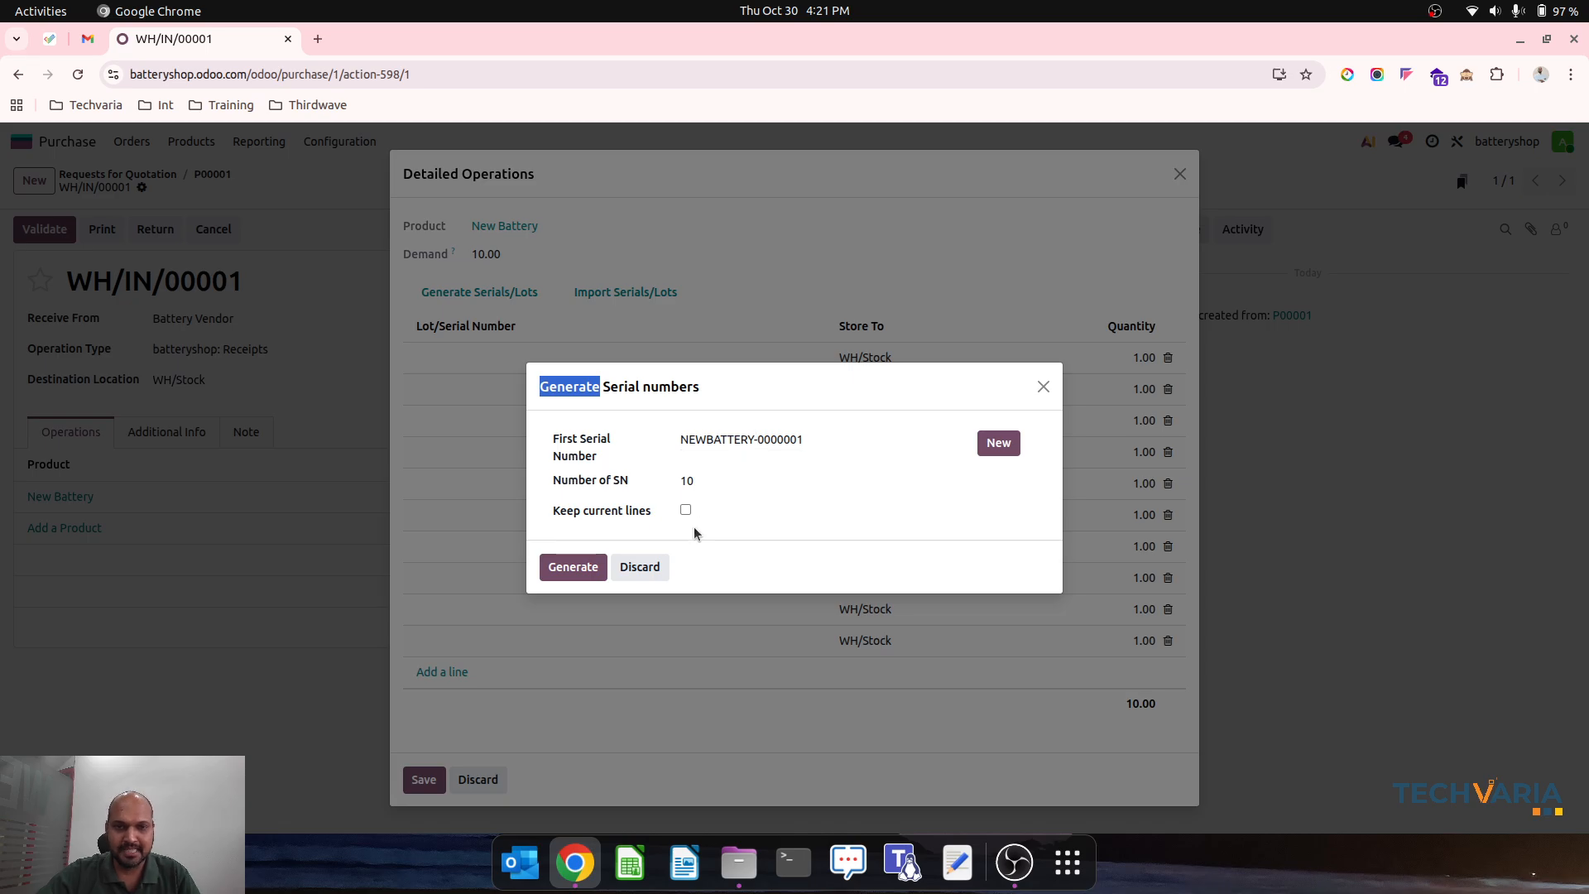
{"action": "left_click", "coordinate": [571, 570]}
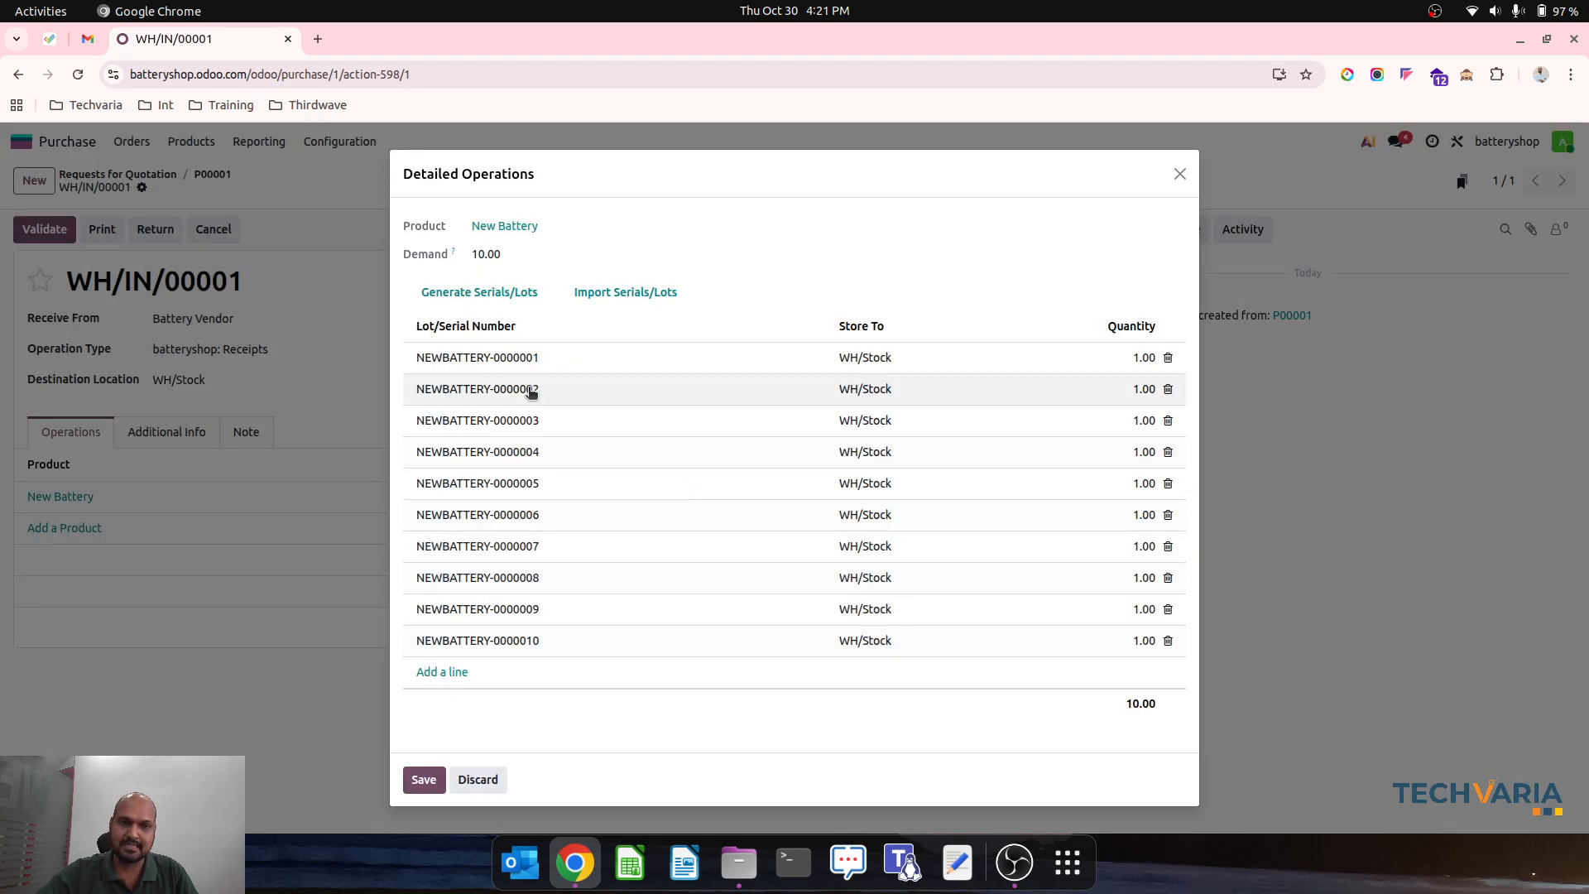
{"action": "left_click", "coordinate": [424, 780]}
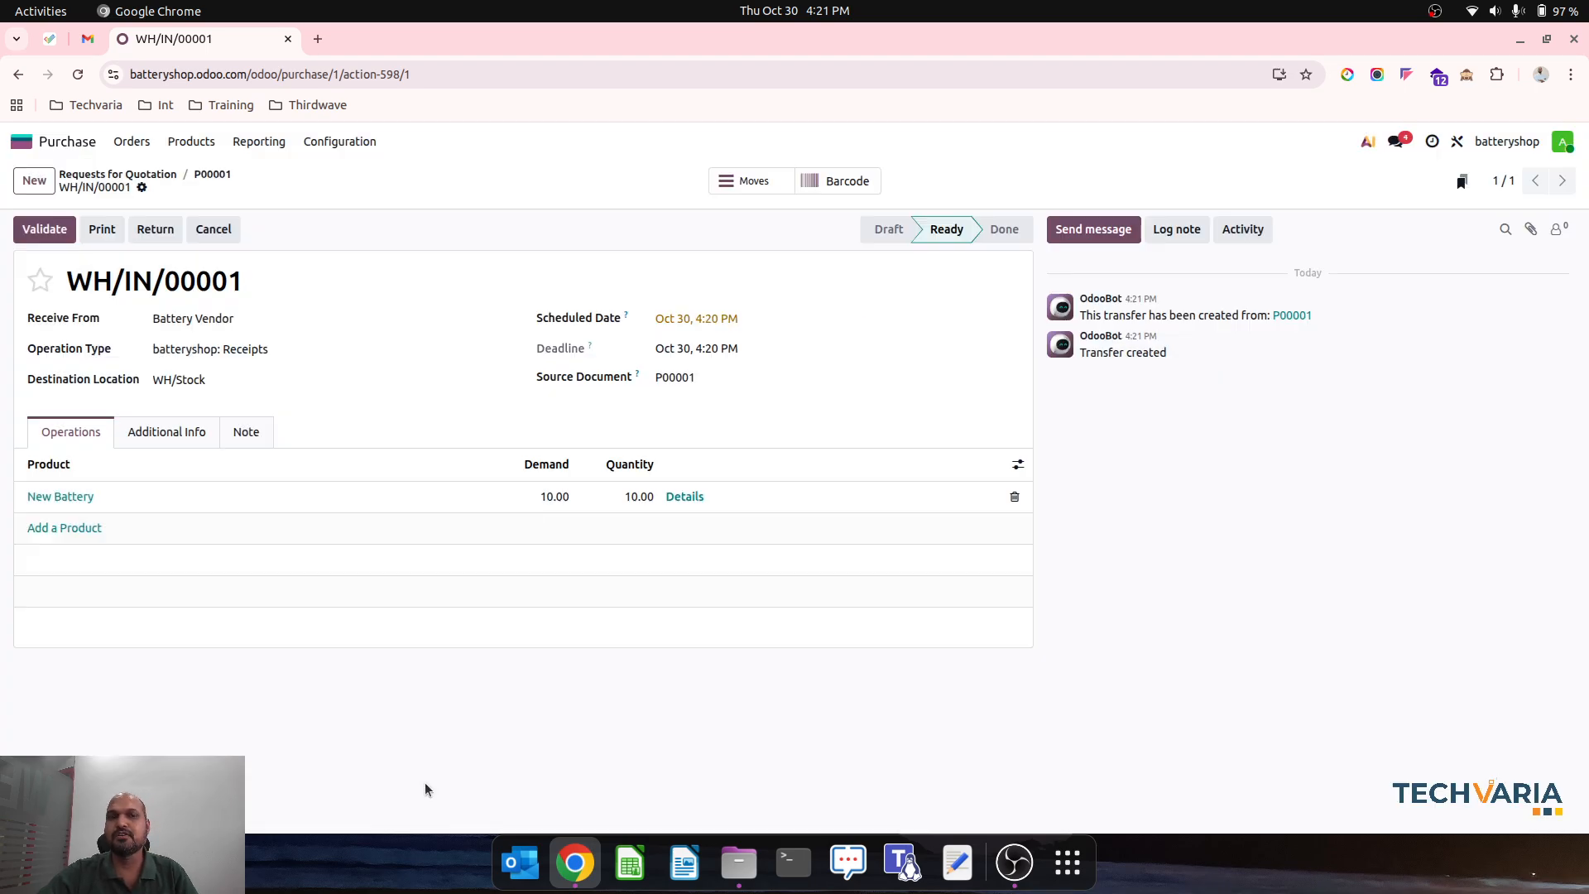
{"action": "left_click", "coordinate": [43, 229]}
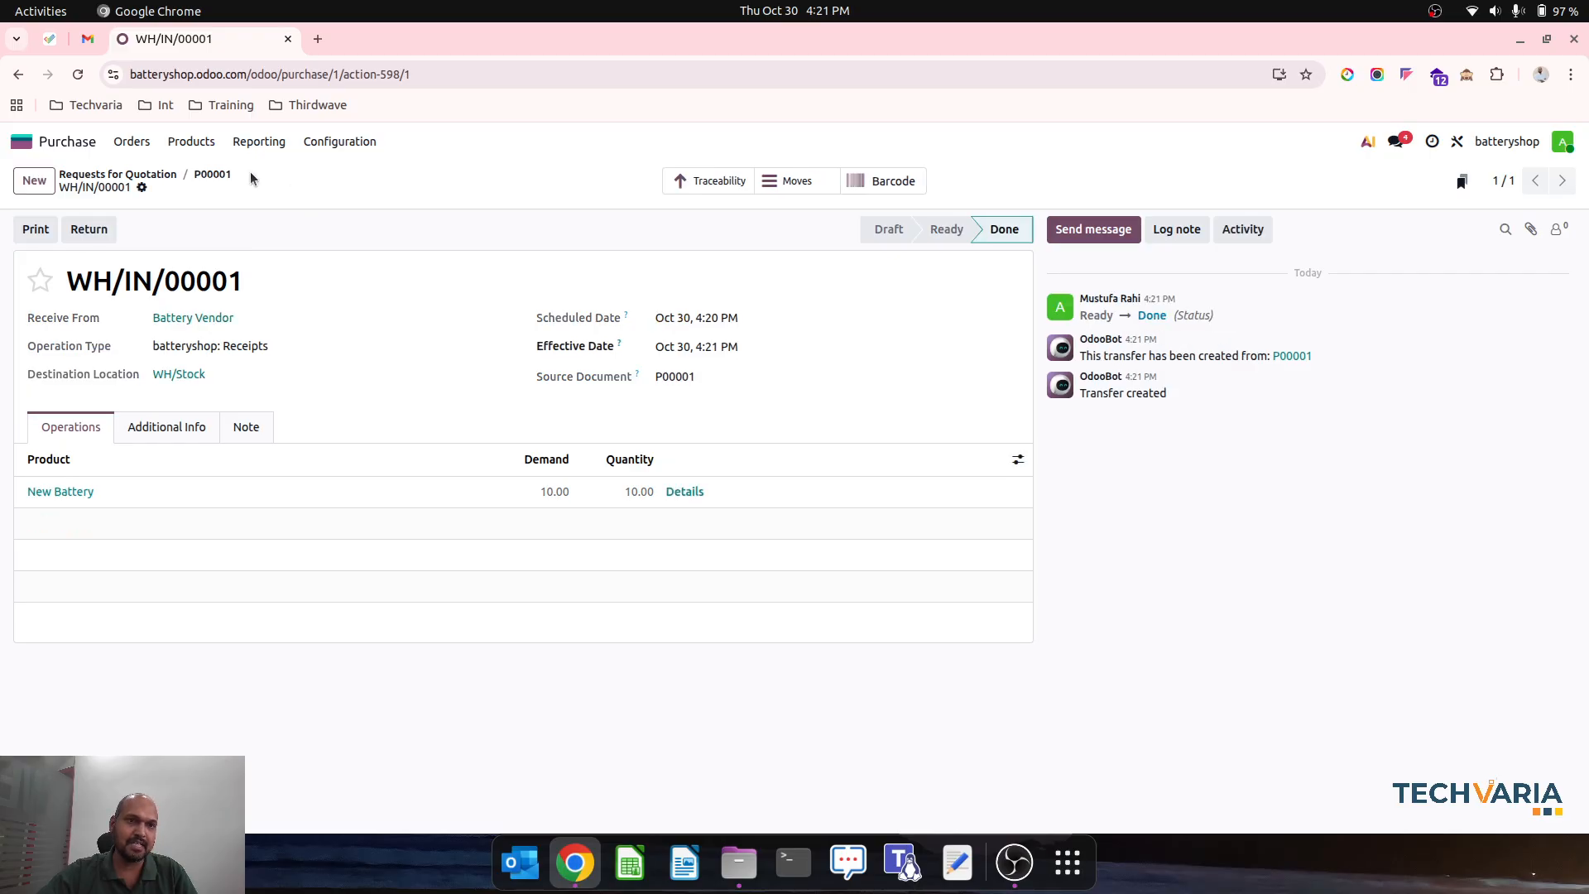
{"action": "left_click", "coordinate": [212, 176]}
{"action": "left_click", "coordinate": [71, 229]}
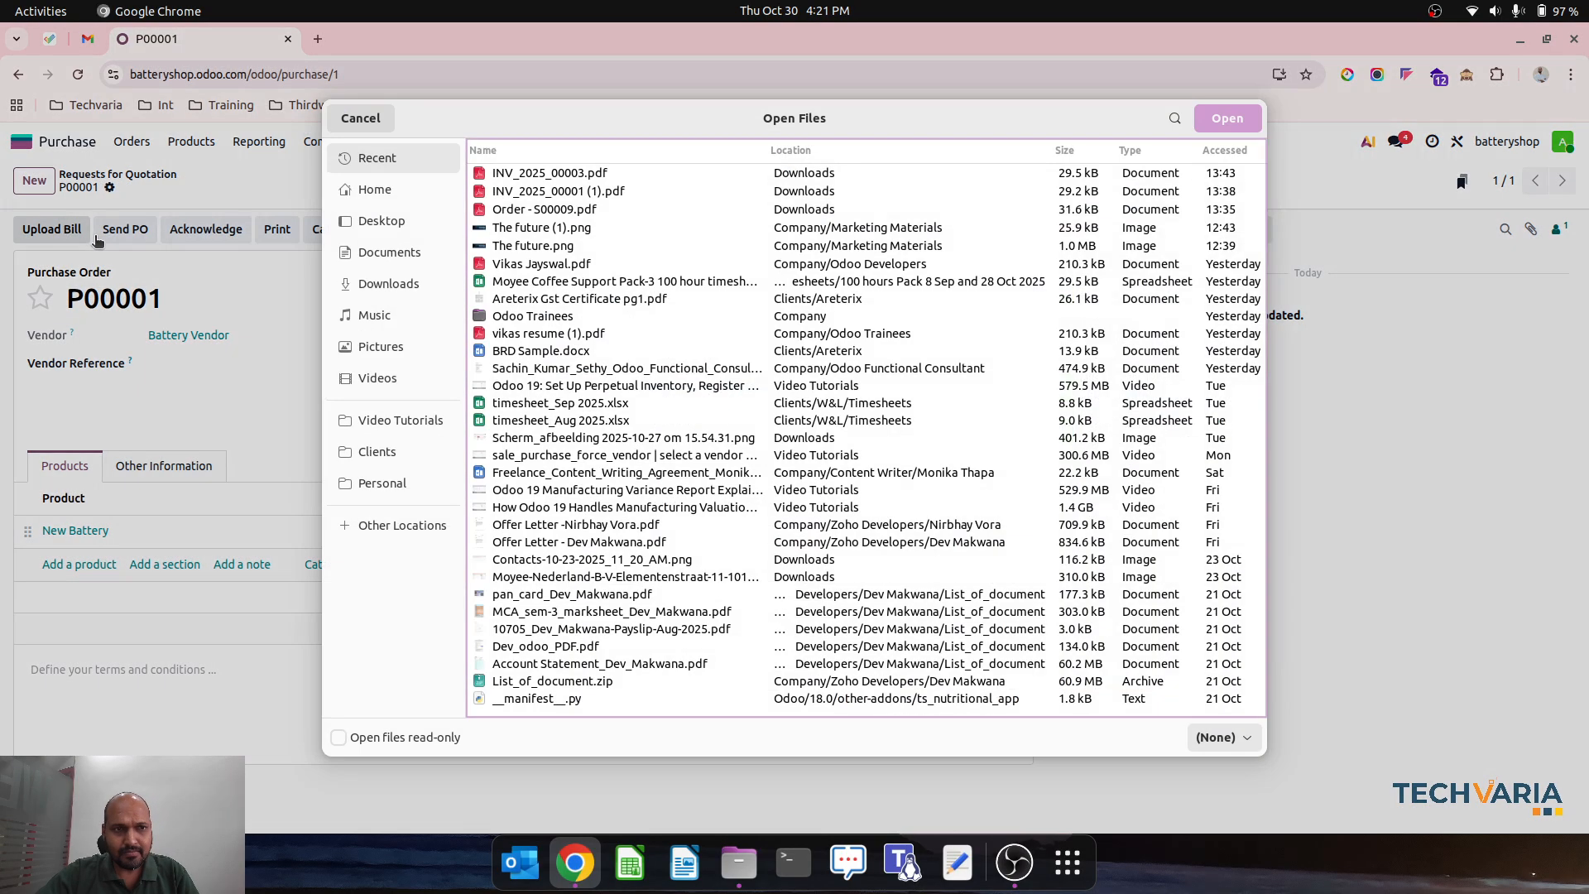
{"action": "left_click", "coordinate": [360, 117]}
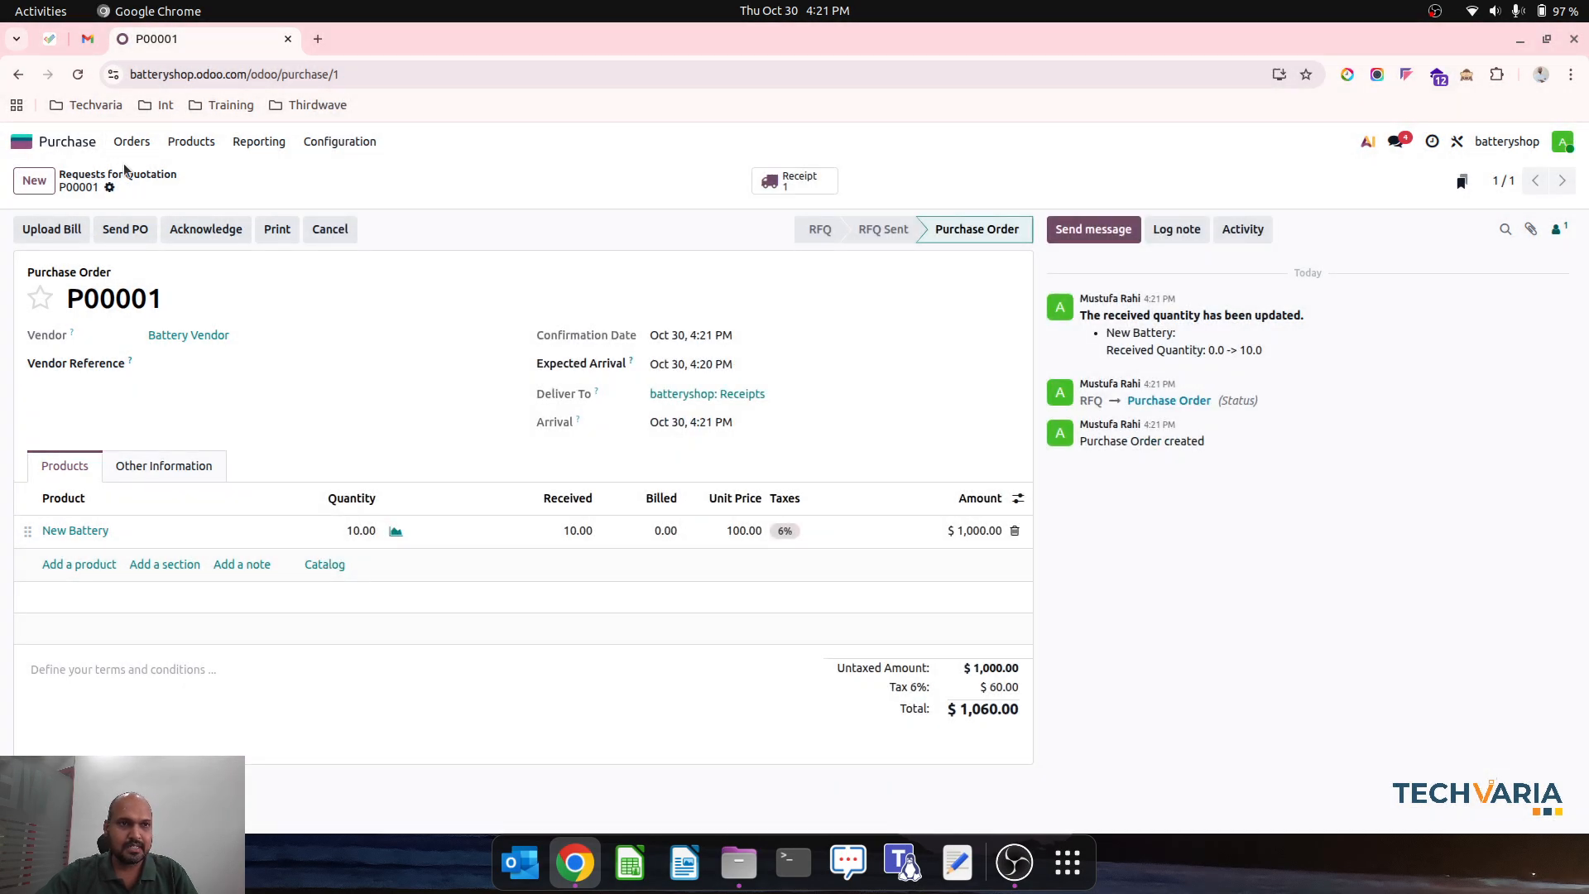
- Create and confirm the vendor bill for the Battery Vendor purchase order, and view its journal items
{"action": "left_click", "coordinate": [132, 141]}
{"action": "left_click", "coordinate": [152, 195]}
{"action": "left_click", "coordinate": [19, 224]}
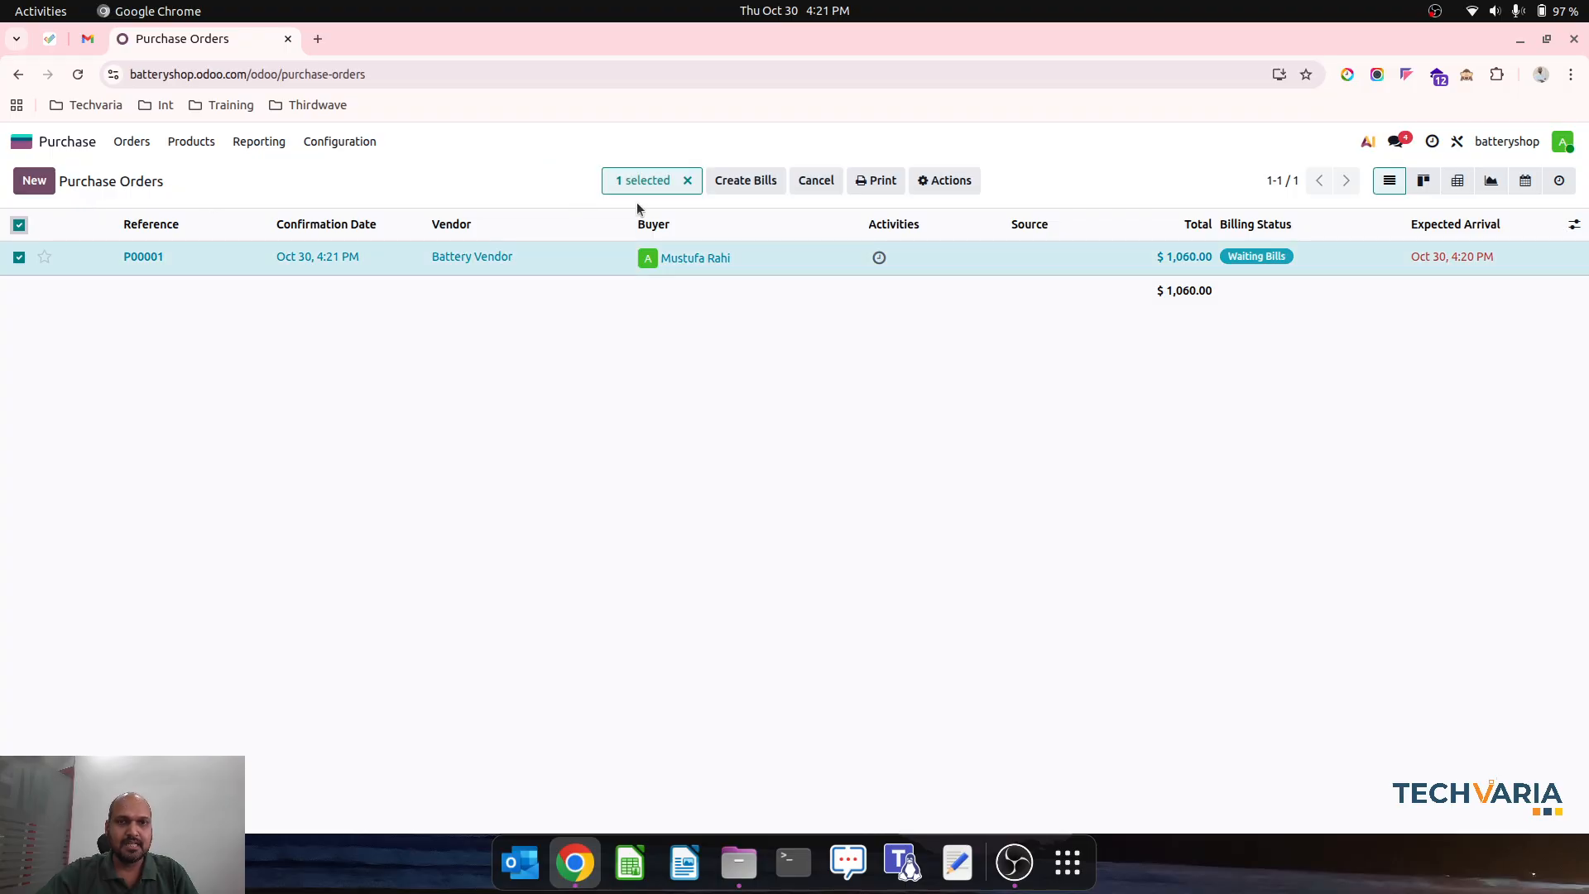
{"action": "left_click", "coordinate": [753, 180]}
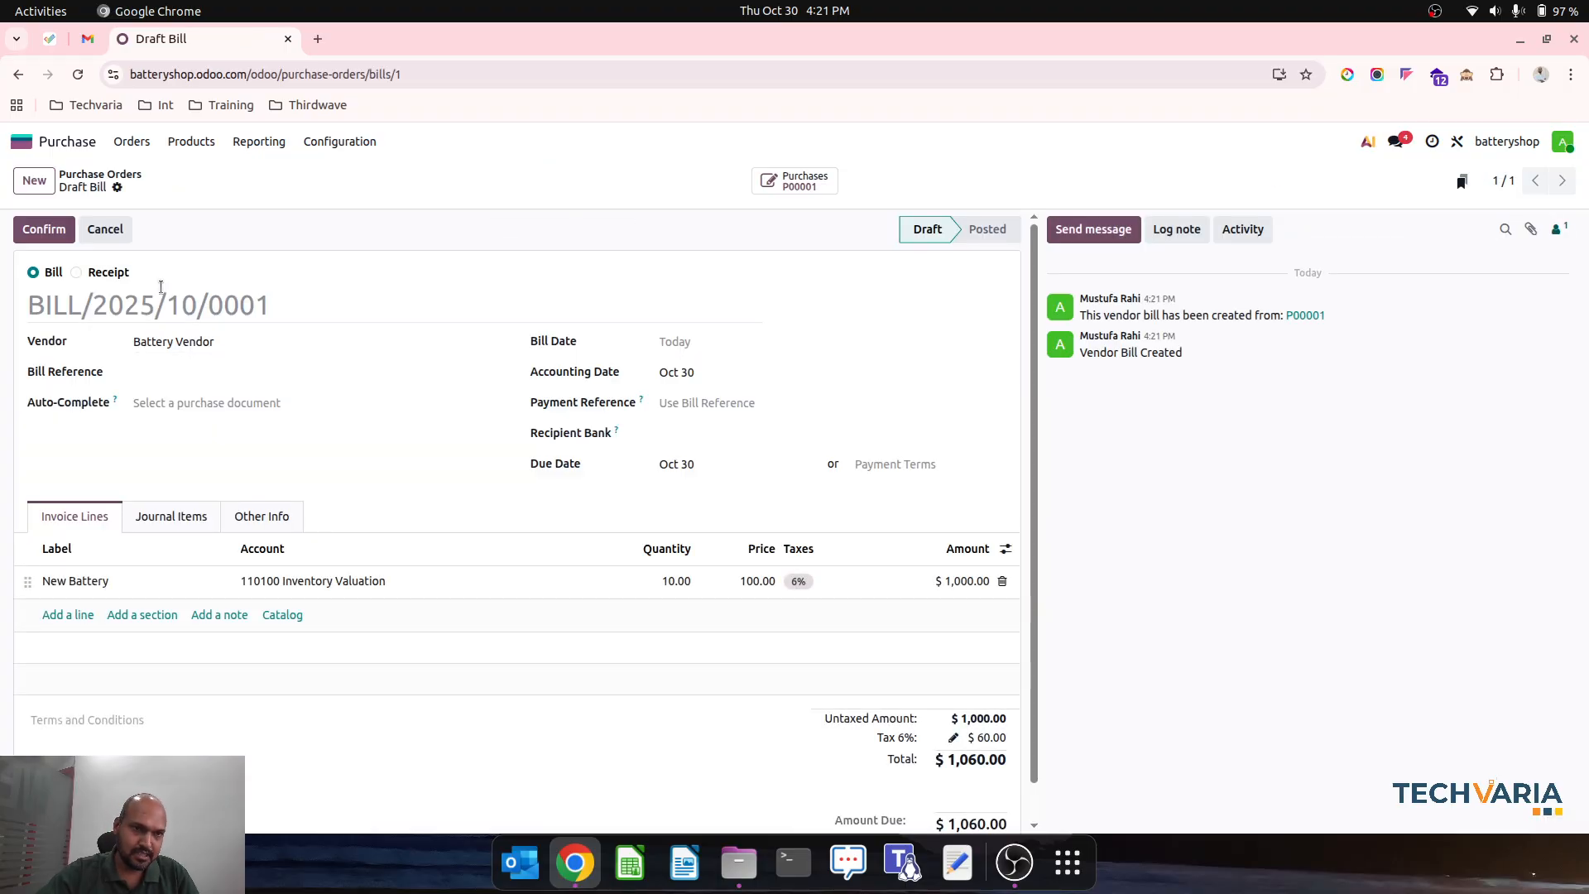
{"action": "left_click", "coordinate": [42, 233]}
{"action": "left_click", "coordinate": [207, 511]}
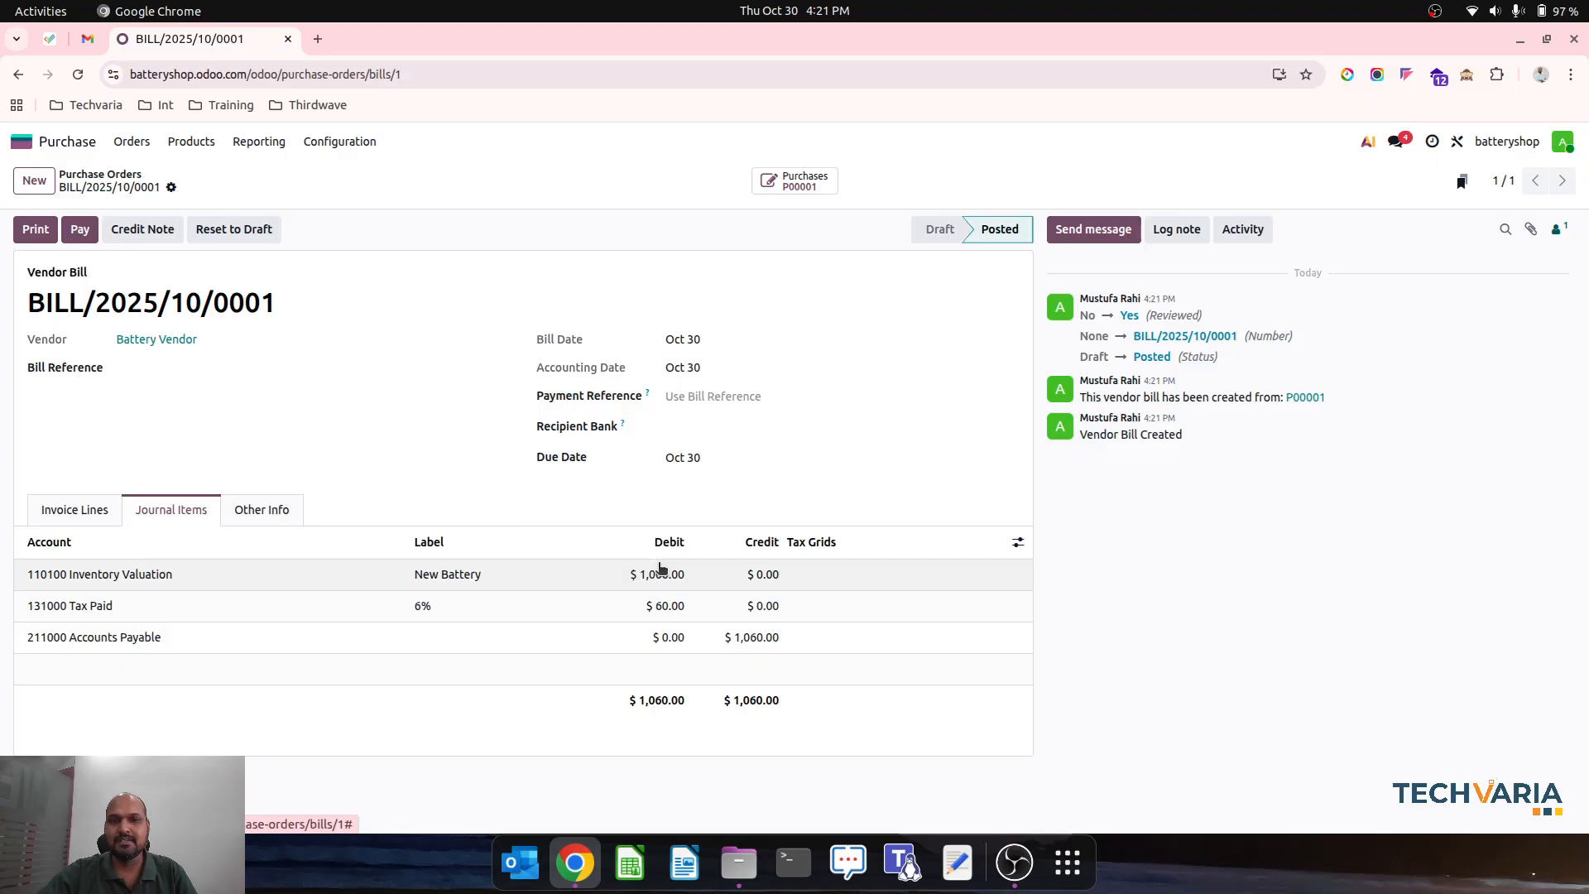
- Open the Balance Sheet report in Accounting and expand Other Current Assets to examine the Inventory Valuation and Tax Paid balances
{"action": "left_click", "coordinate": [63, 141]}
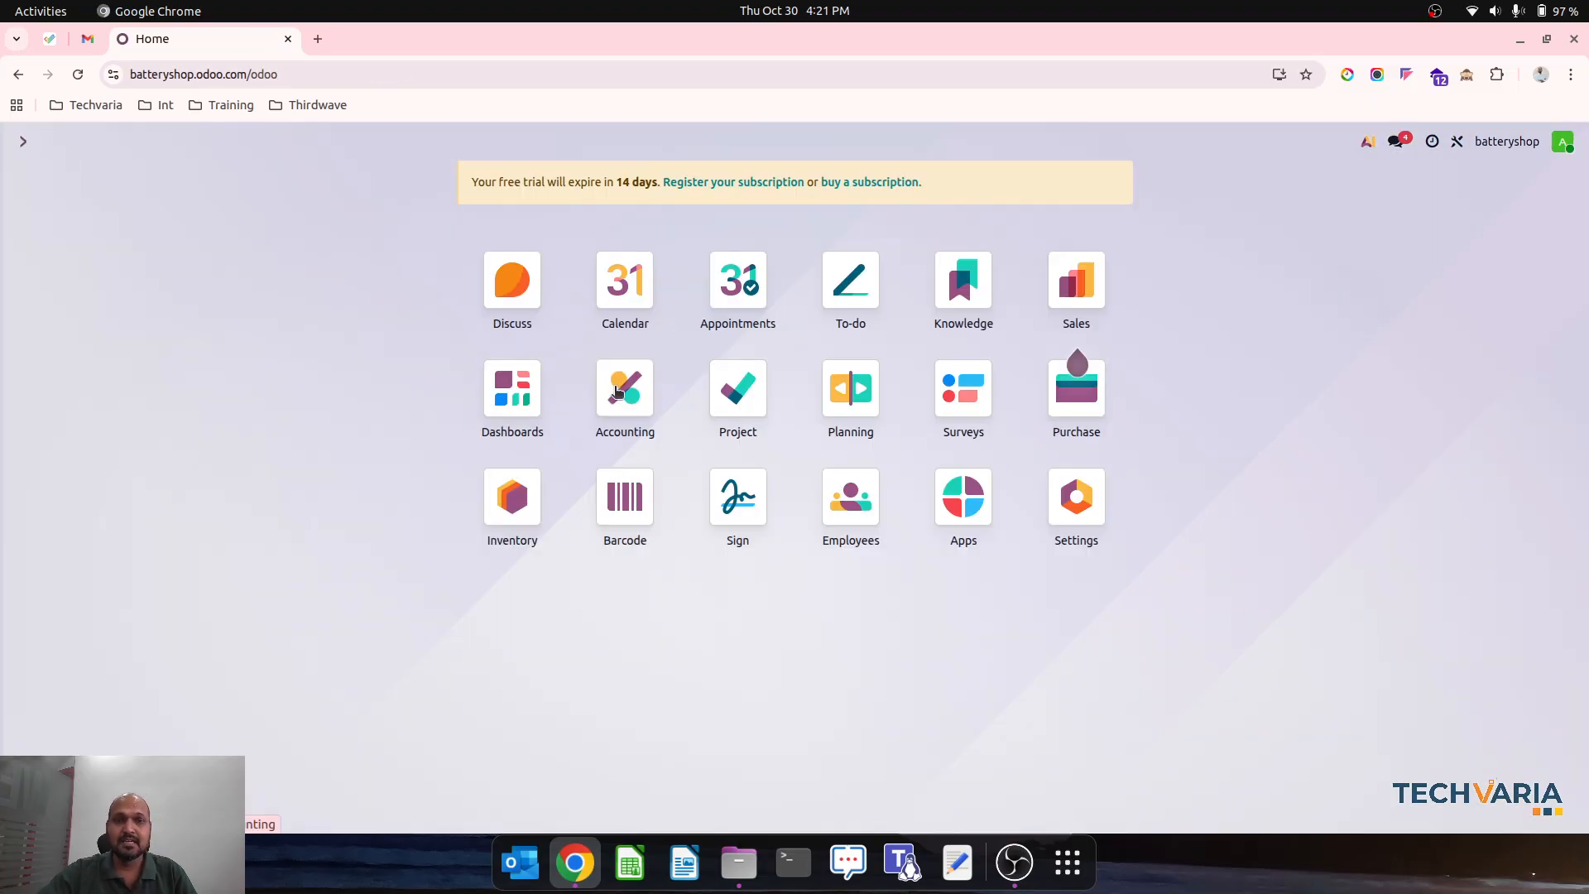
{"action": "left_click", "coordinate": [629, 381]}
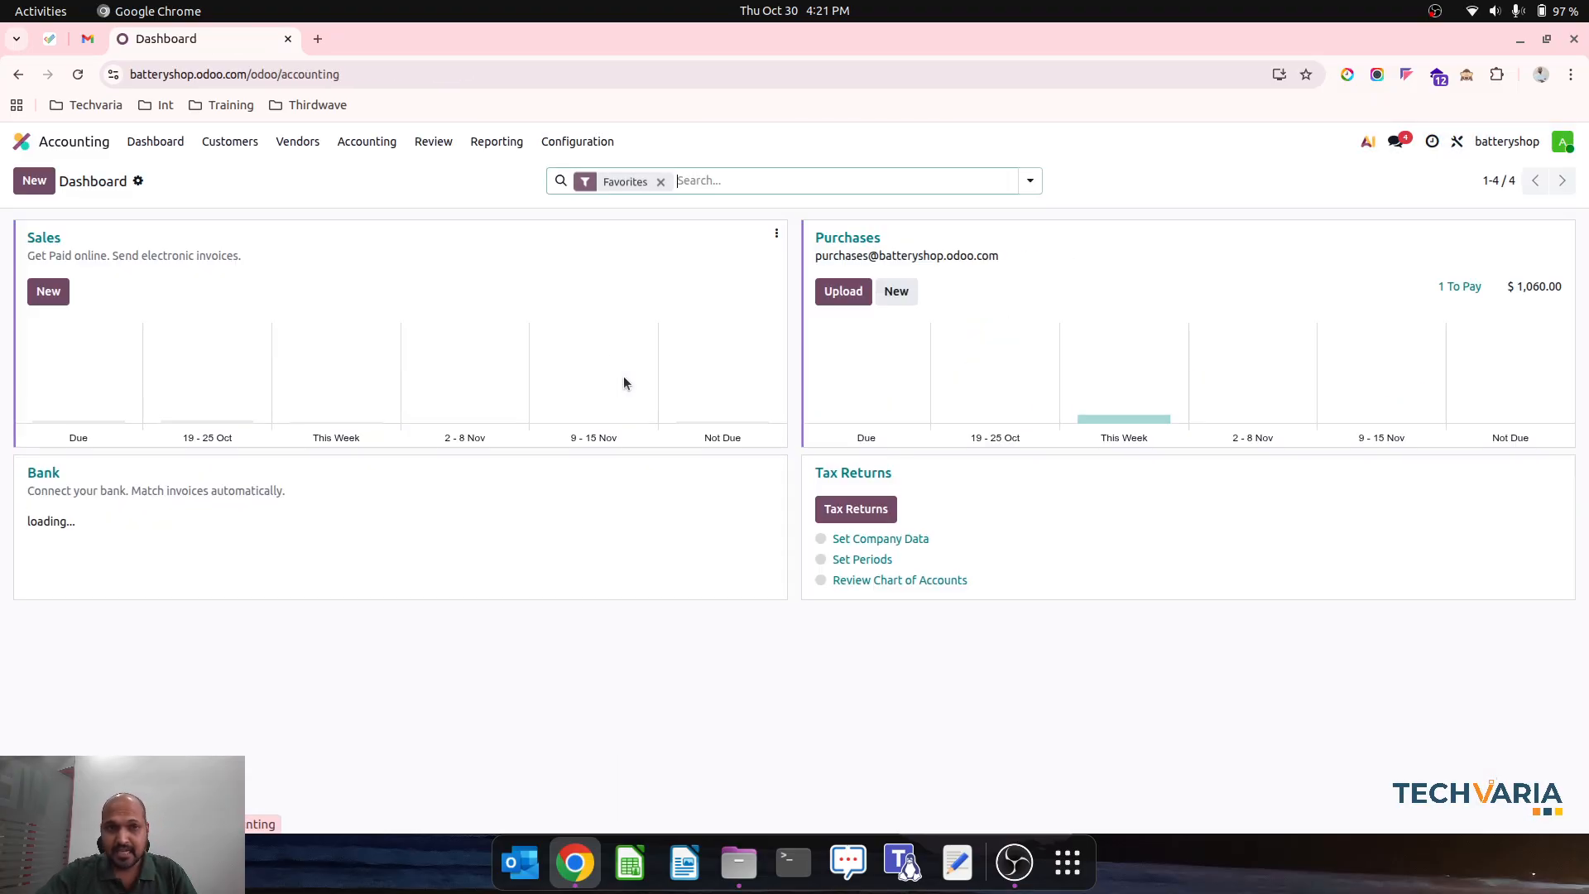
{"action": "left_click", "coordinate": [386, 145]}
{"action": "mouse_move", "coordinate": [496, 145]}
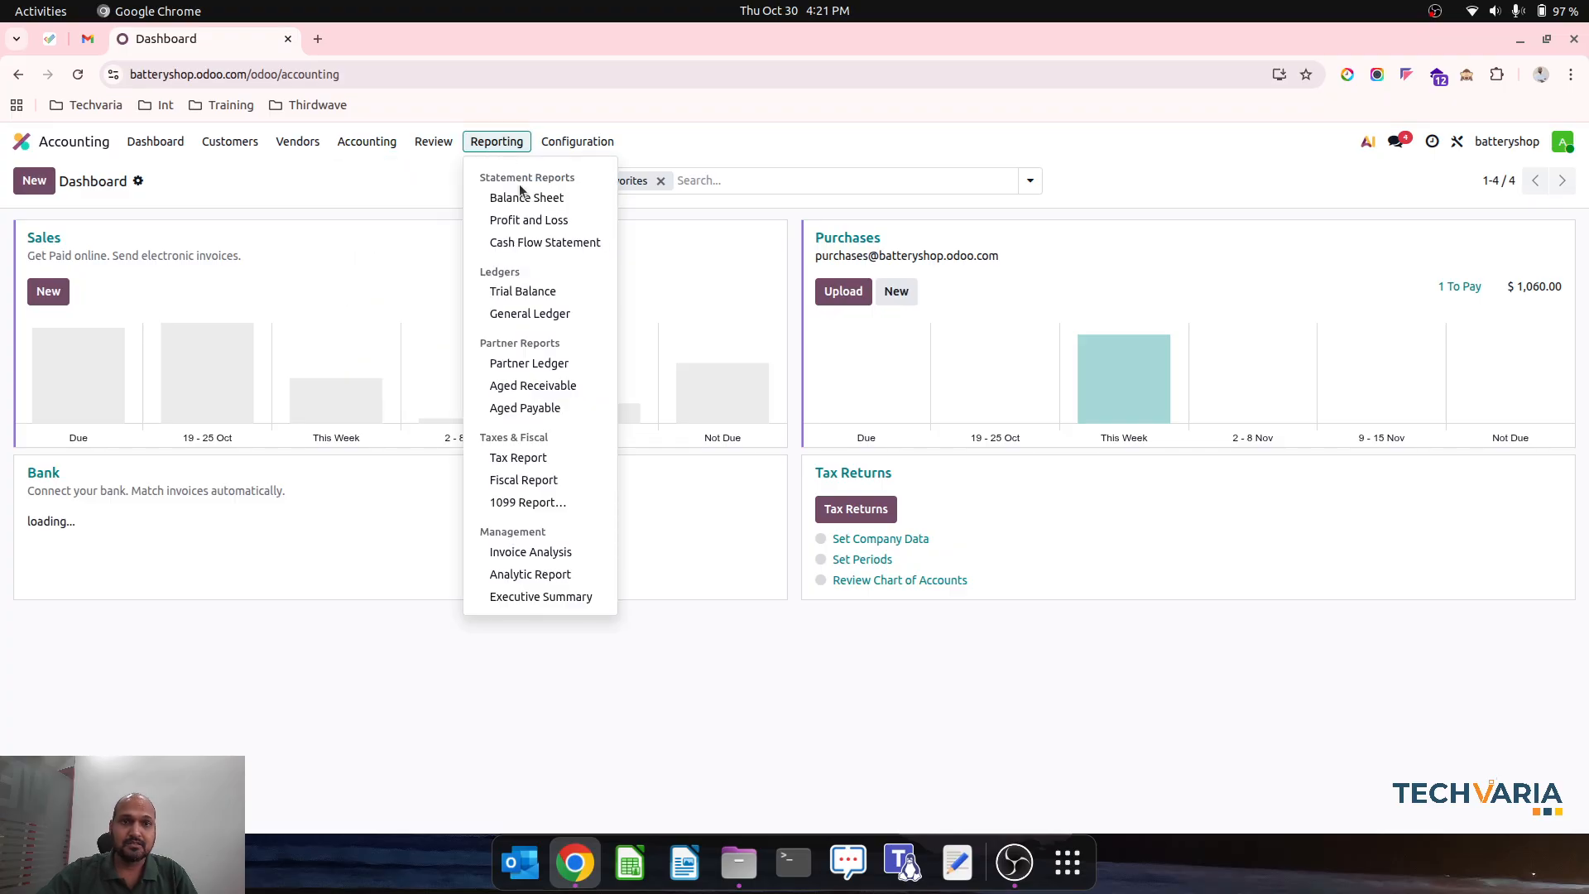
{"action": "left_click", "coordinate": [519, 185]}
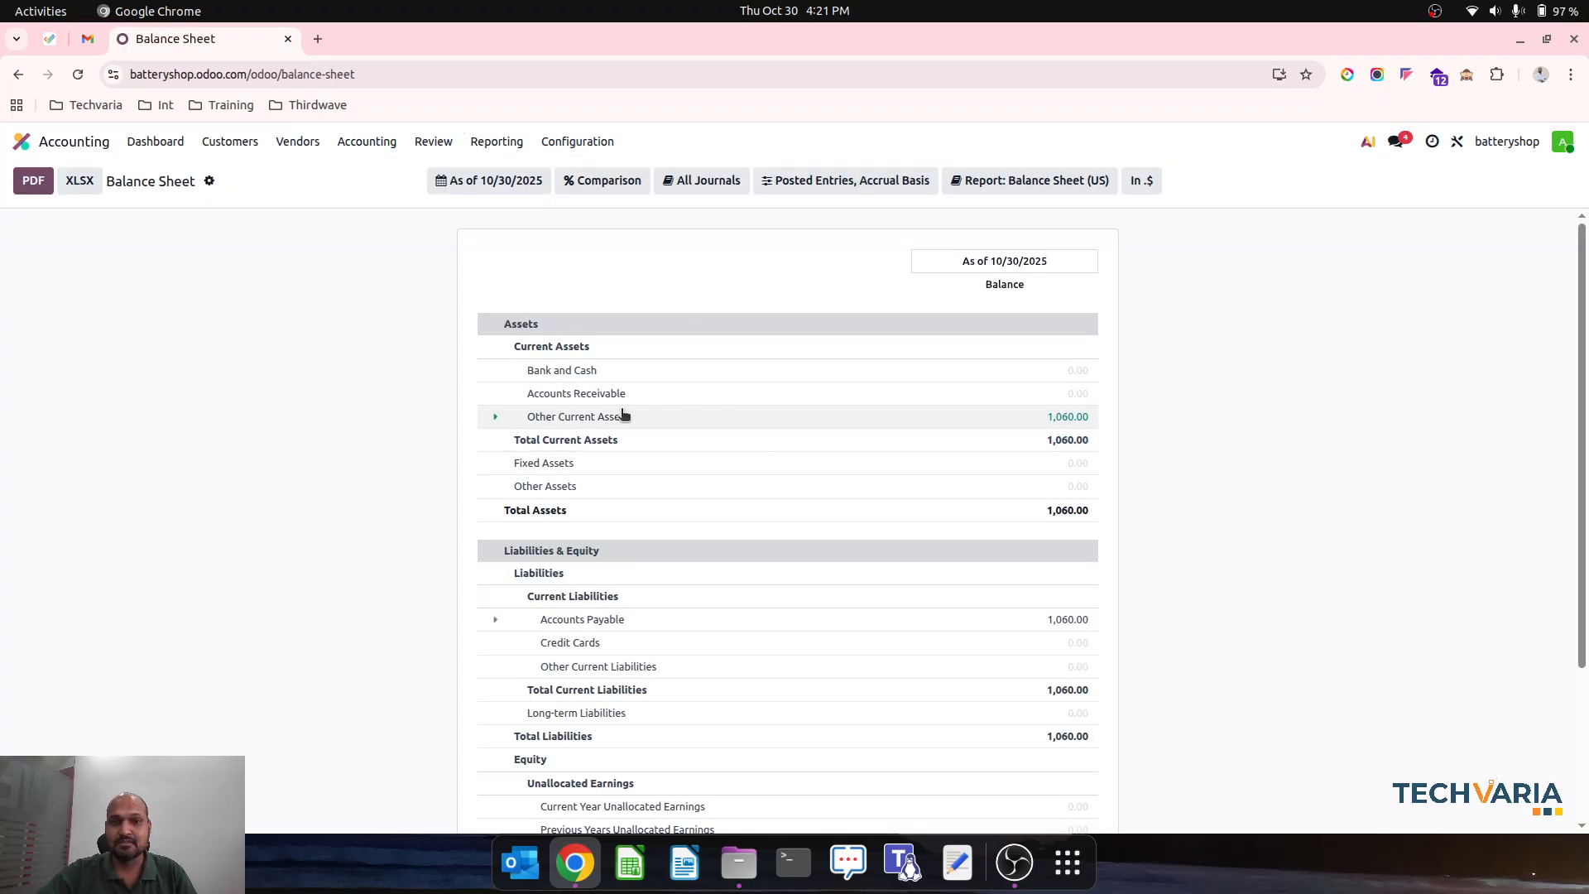
{"action": "left_click", "coordinate": [506, 419]}
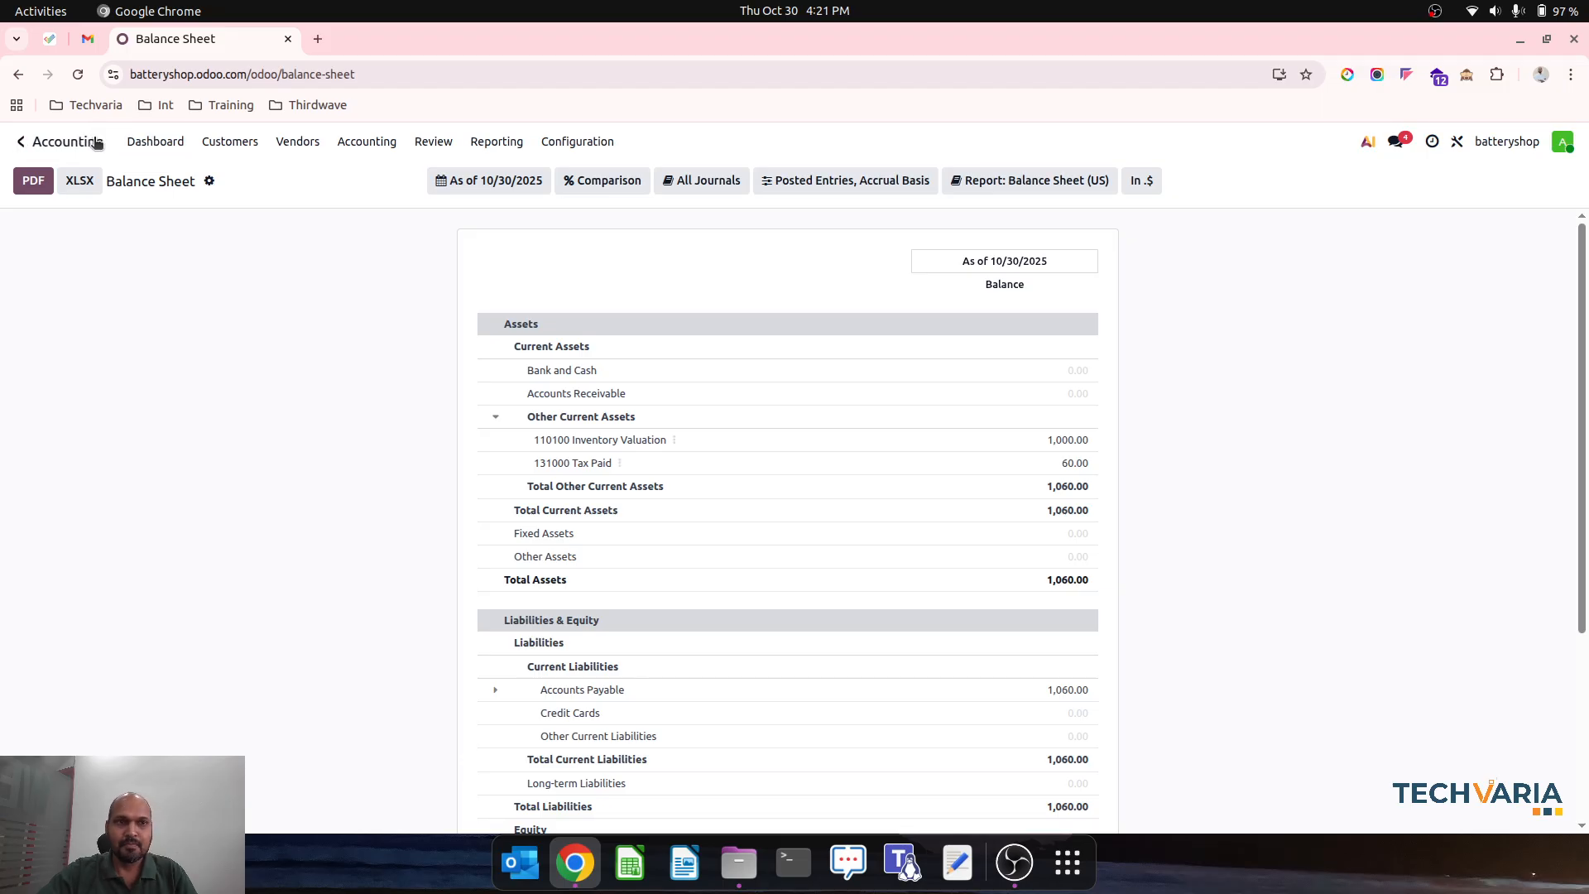
- Start a new quotation in Sales and create Customer1 as its customer
{"action": "left_click", "coordinate": [20, 141]}
{"action": "left_click", "coordinate": [1075, 276]}
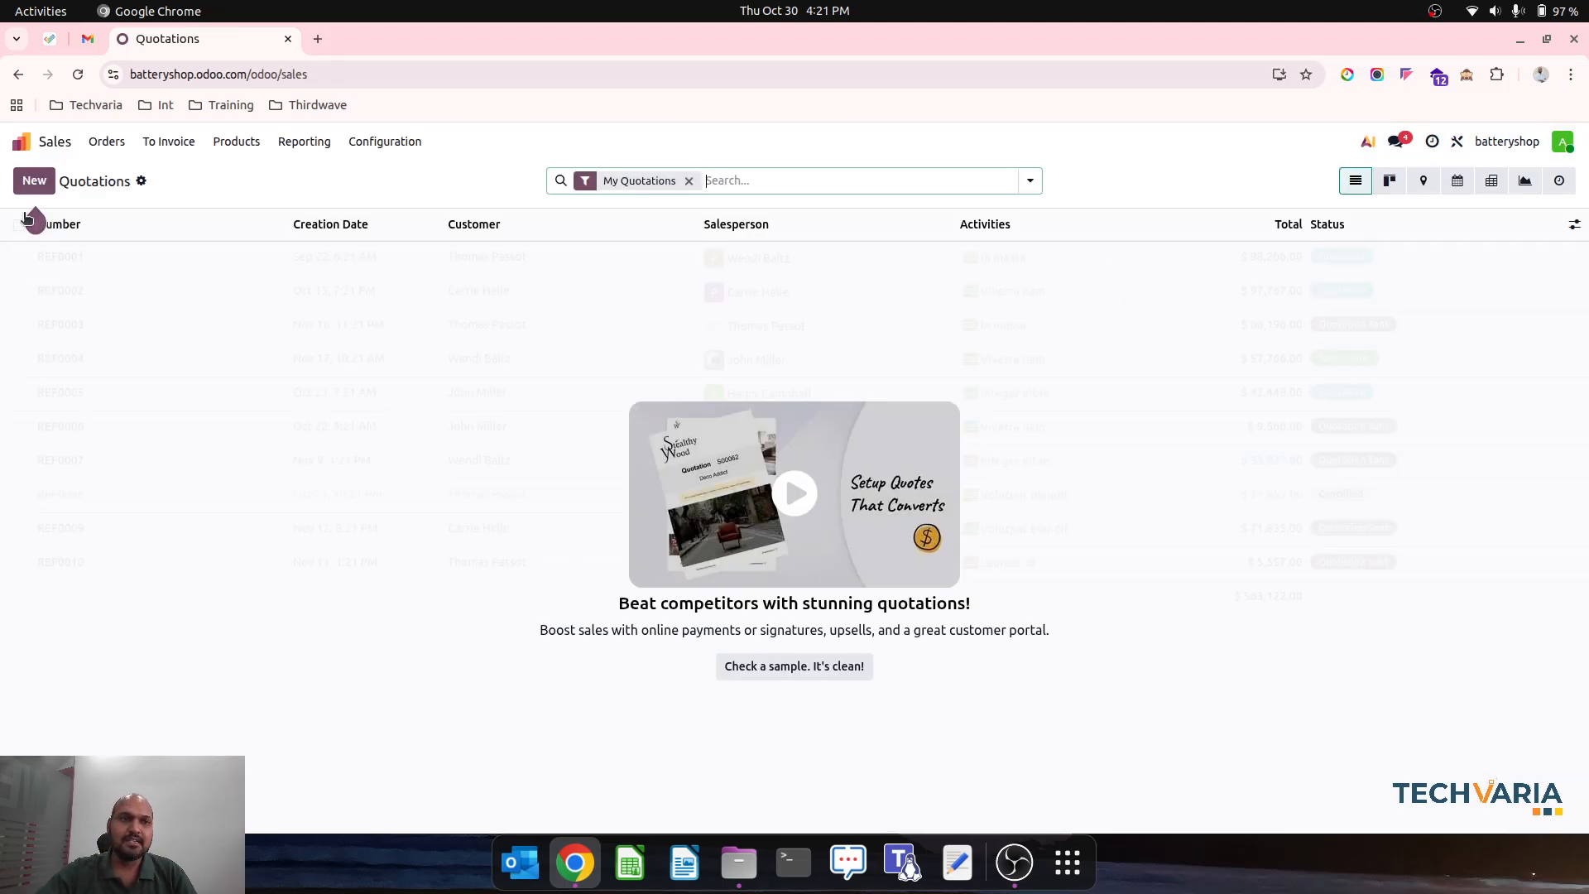
{"action": "left_click", "coordinate": [34, 181]}
{"action": "left_click", "coordinate": [237, 314]}
{"action": "type", "text": "Customer1"}
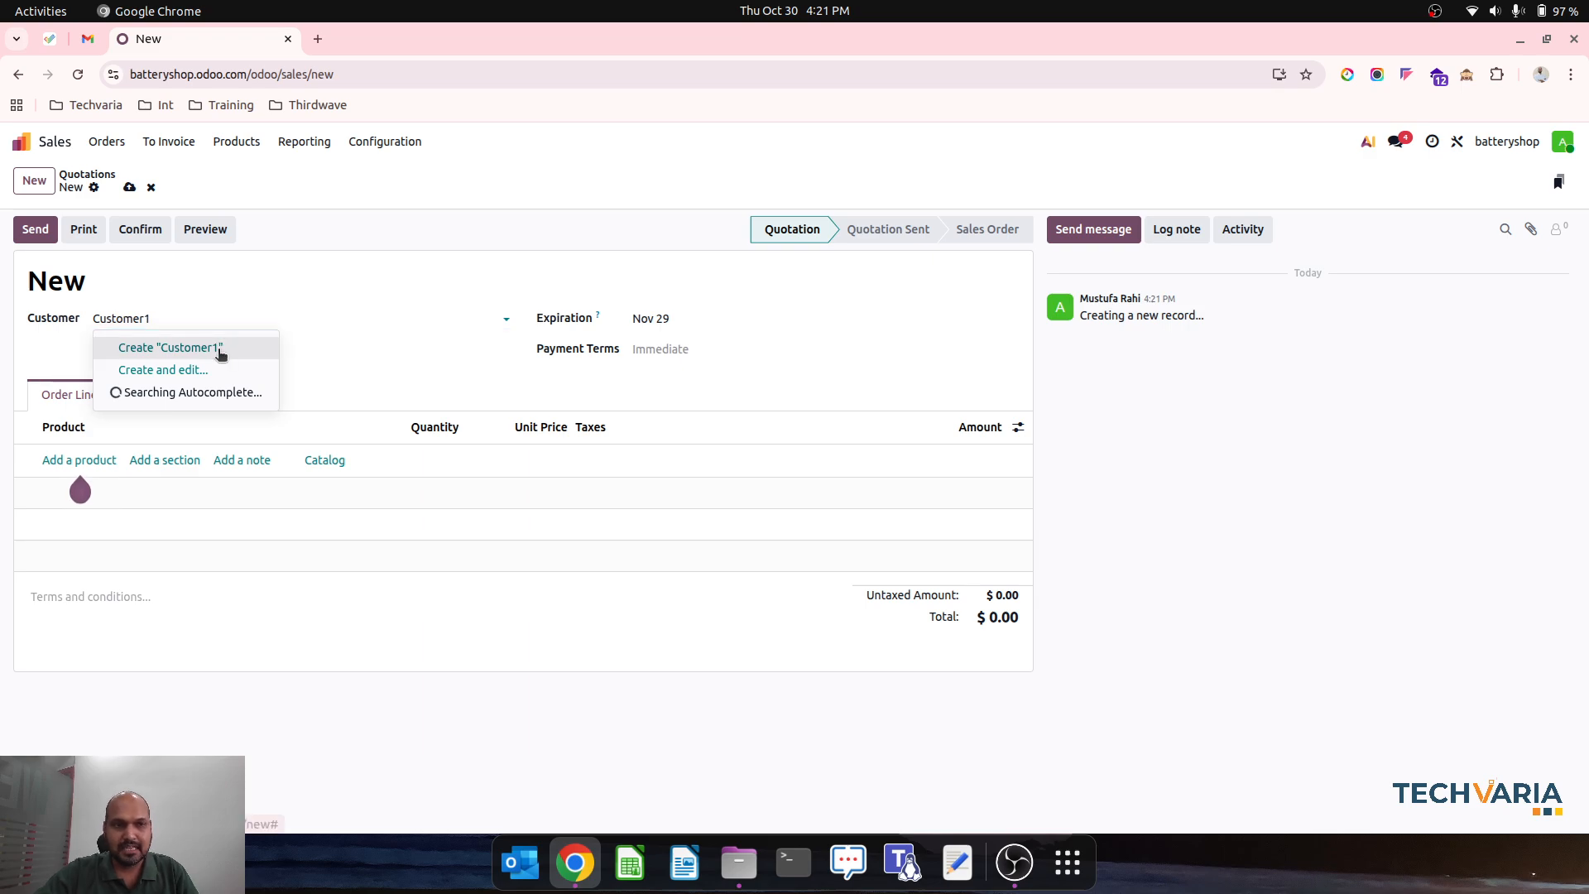
{"action": "left_click", "coordinate": [220, 349]}
- Add one New Battery at a unit price of 200 to the quotation and confirm the sales order
{"action": "left_click", "coordinate": [93, 459]}
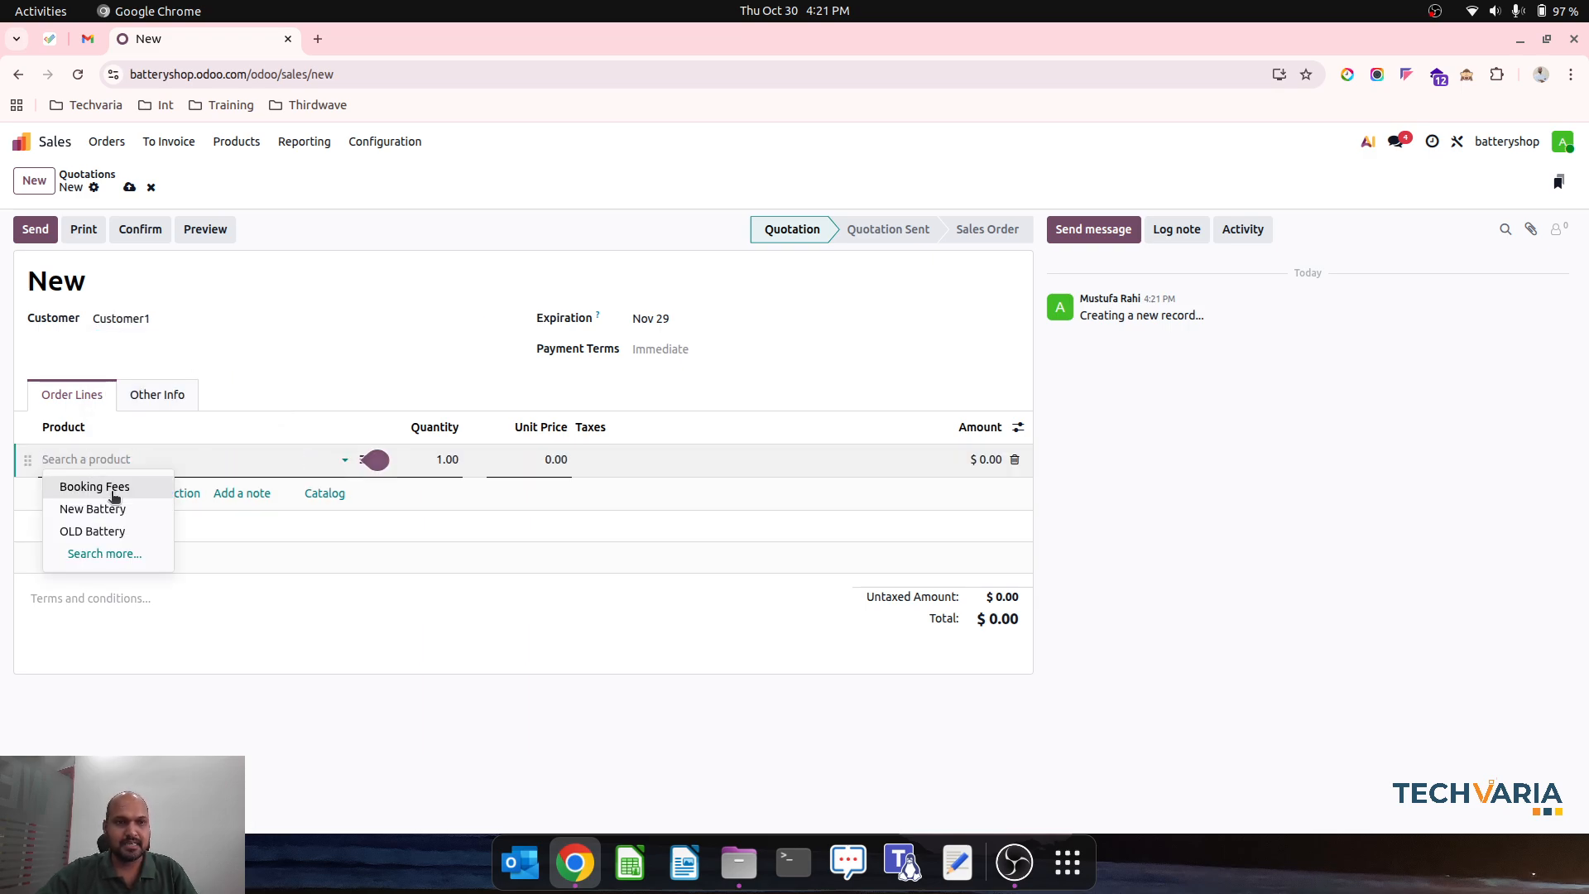
{"action": "left_click", "coordinate": [116, 509]}
{"action": "left_click", "coordinate": [535, 456]}
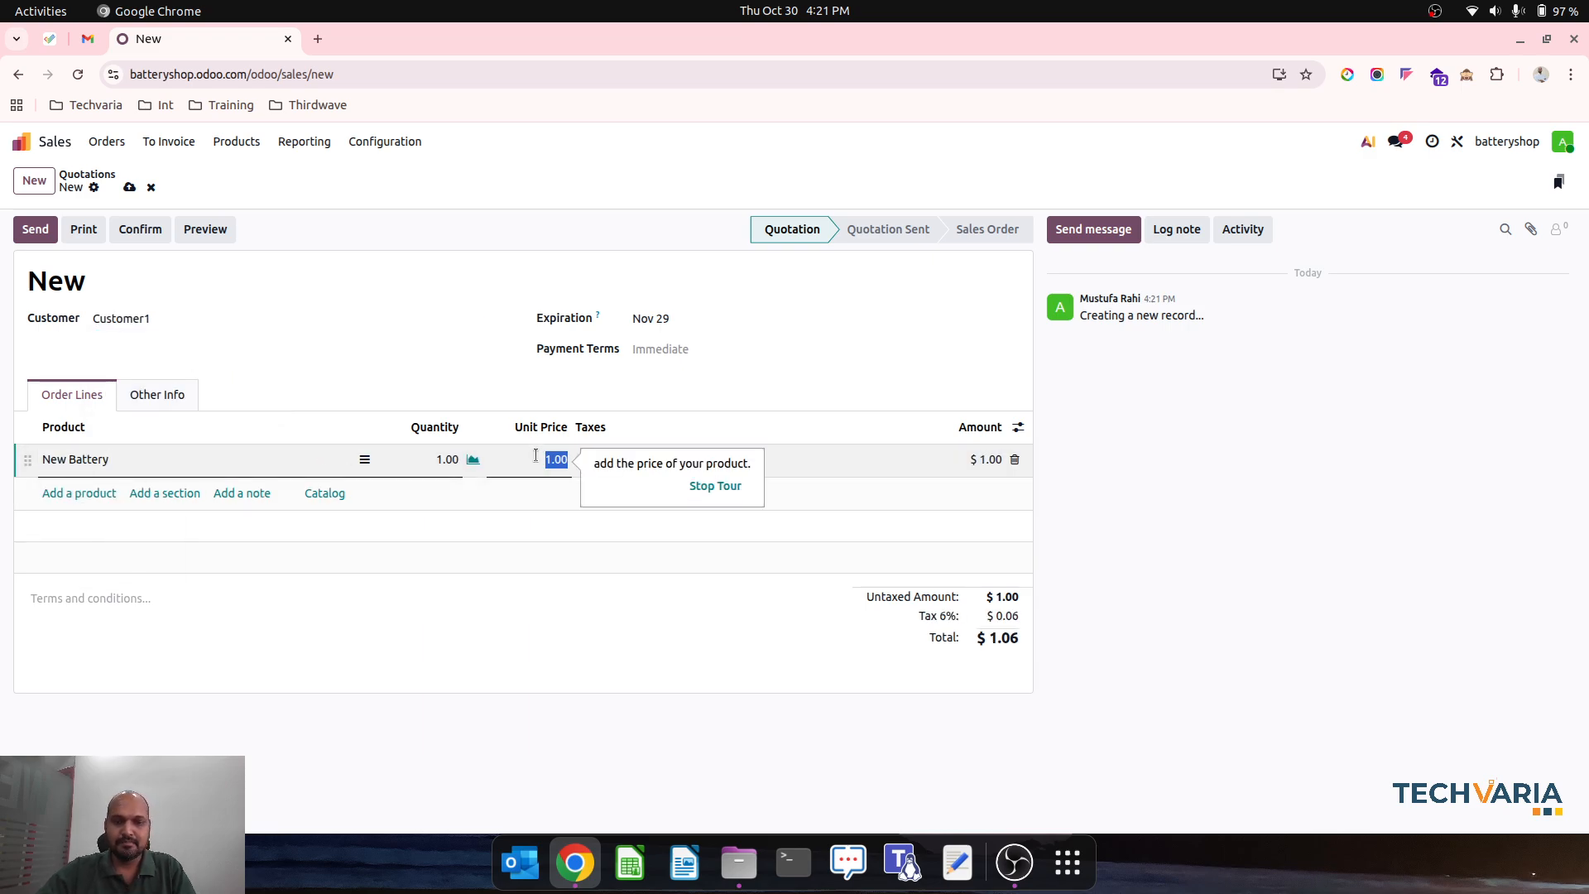
{"action": "type", "text": "200"}
{"action": "key", "text": "Tab"}
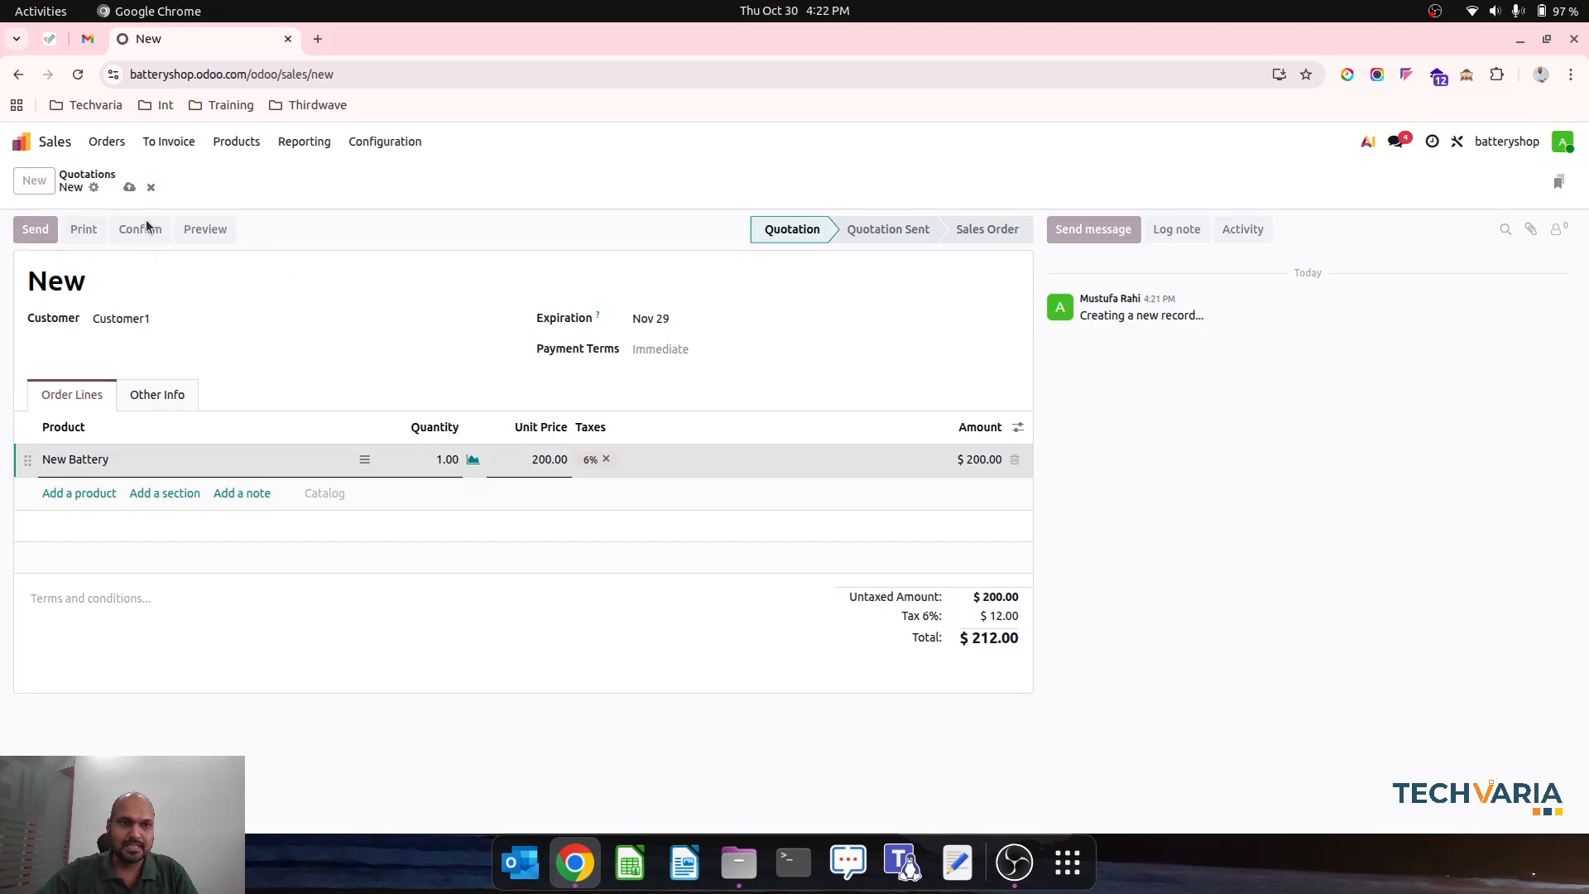
{"action": "left_click", "coordinate": [142, 229]}
- Check the serial number picked for New Battery in the sales order's delivery and validate the delivery
{"action": "left_click", "coordinate": [793, 182]}
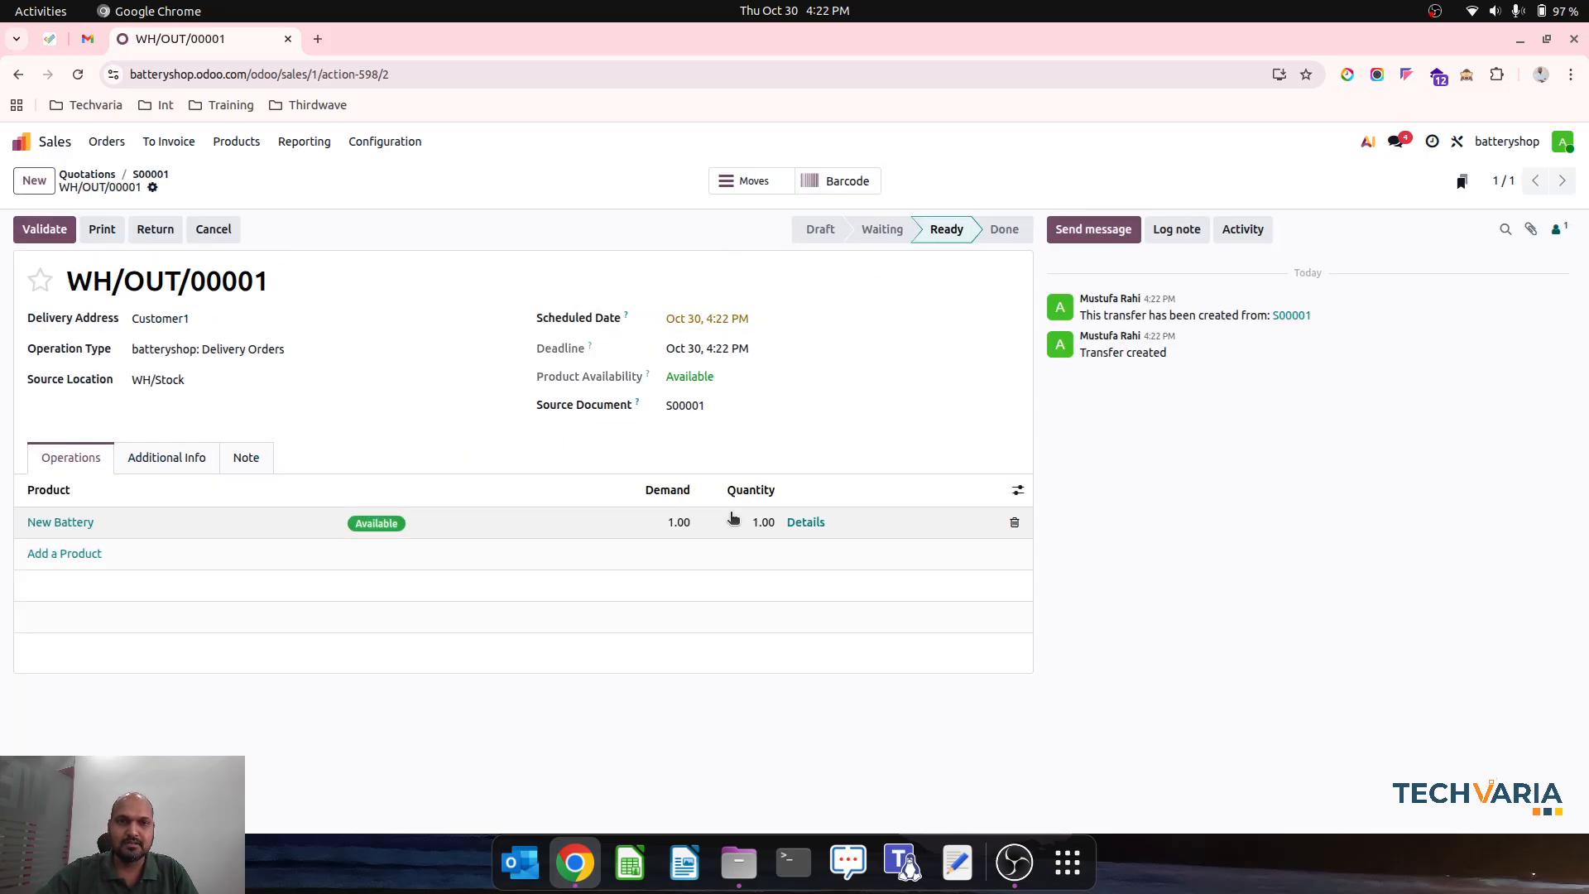
{"action": "left_click", "coordinate": [807, 523]}
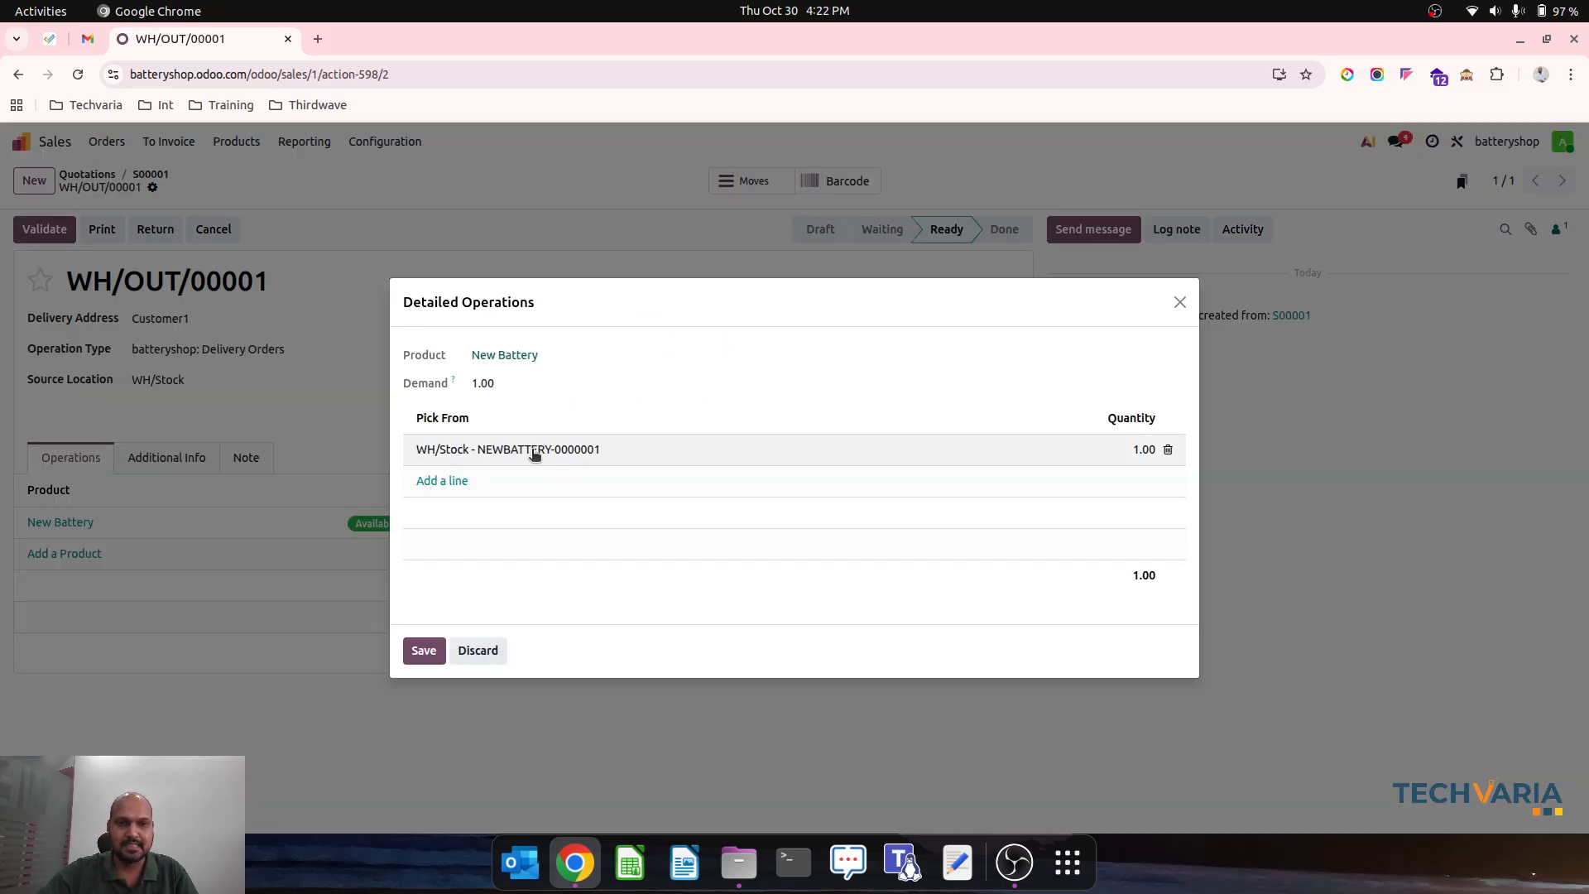
{"action": "left_click", "coordinate": [424, 651]}
{"action": "left_click", "coordinate": [44, 230]}
- Create a regular invoice from the Customer1 sales order, view its journal items and confirm it
{"action": "left_click", "coordinate": [152, 175]}
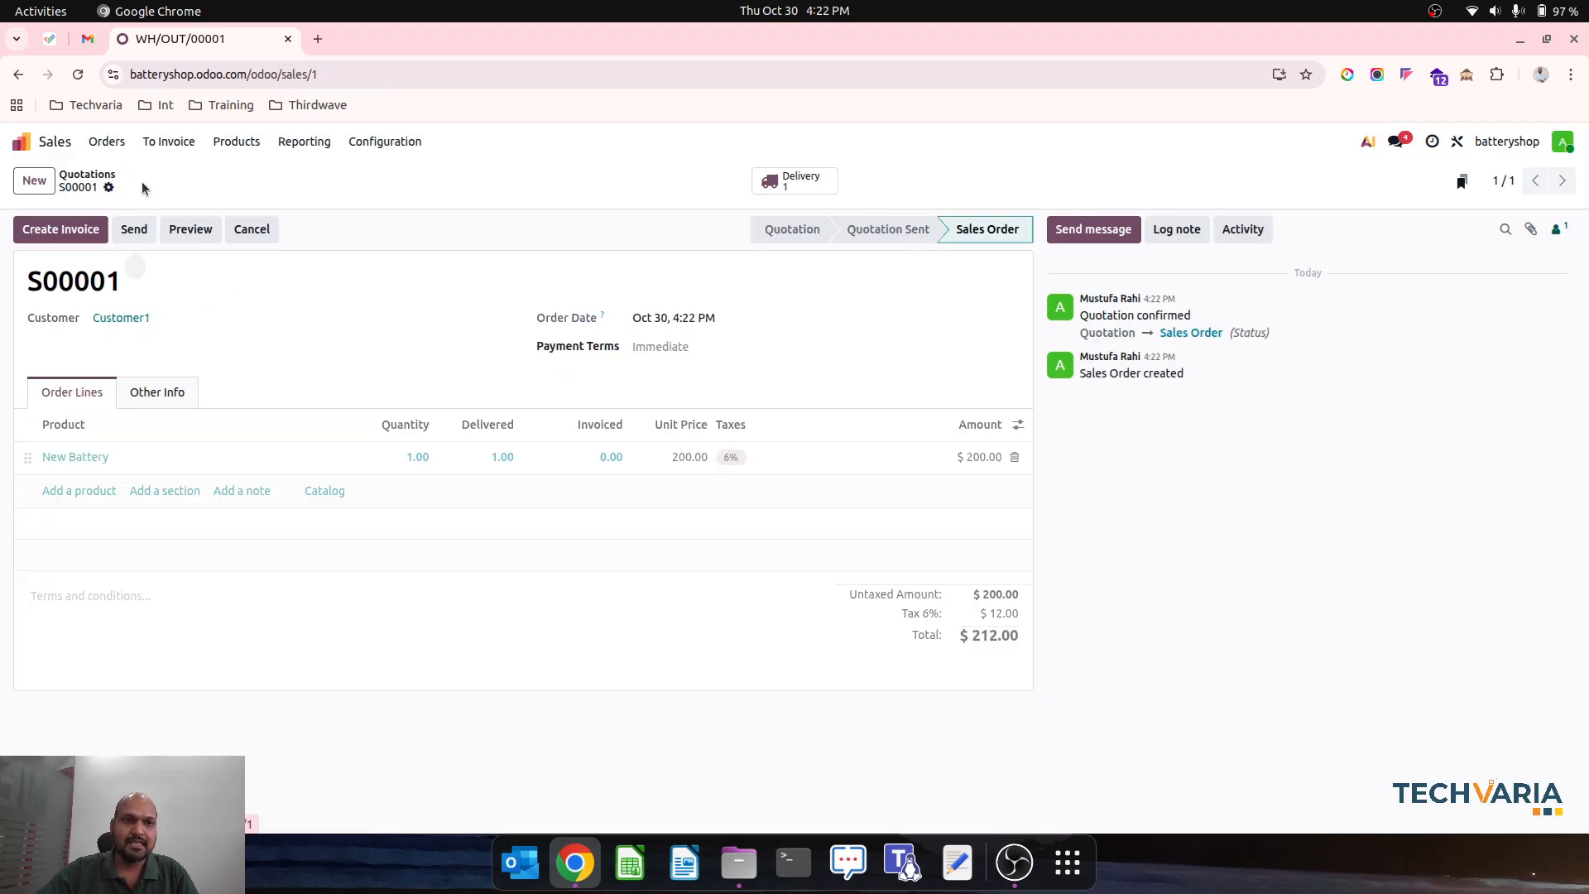
{"action": "left_click", "coordinate": [61, 230]}
{"action": "left_click", "coordinate": [445, 570]}
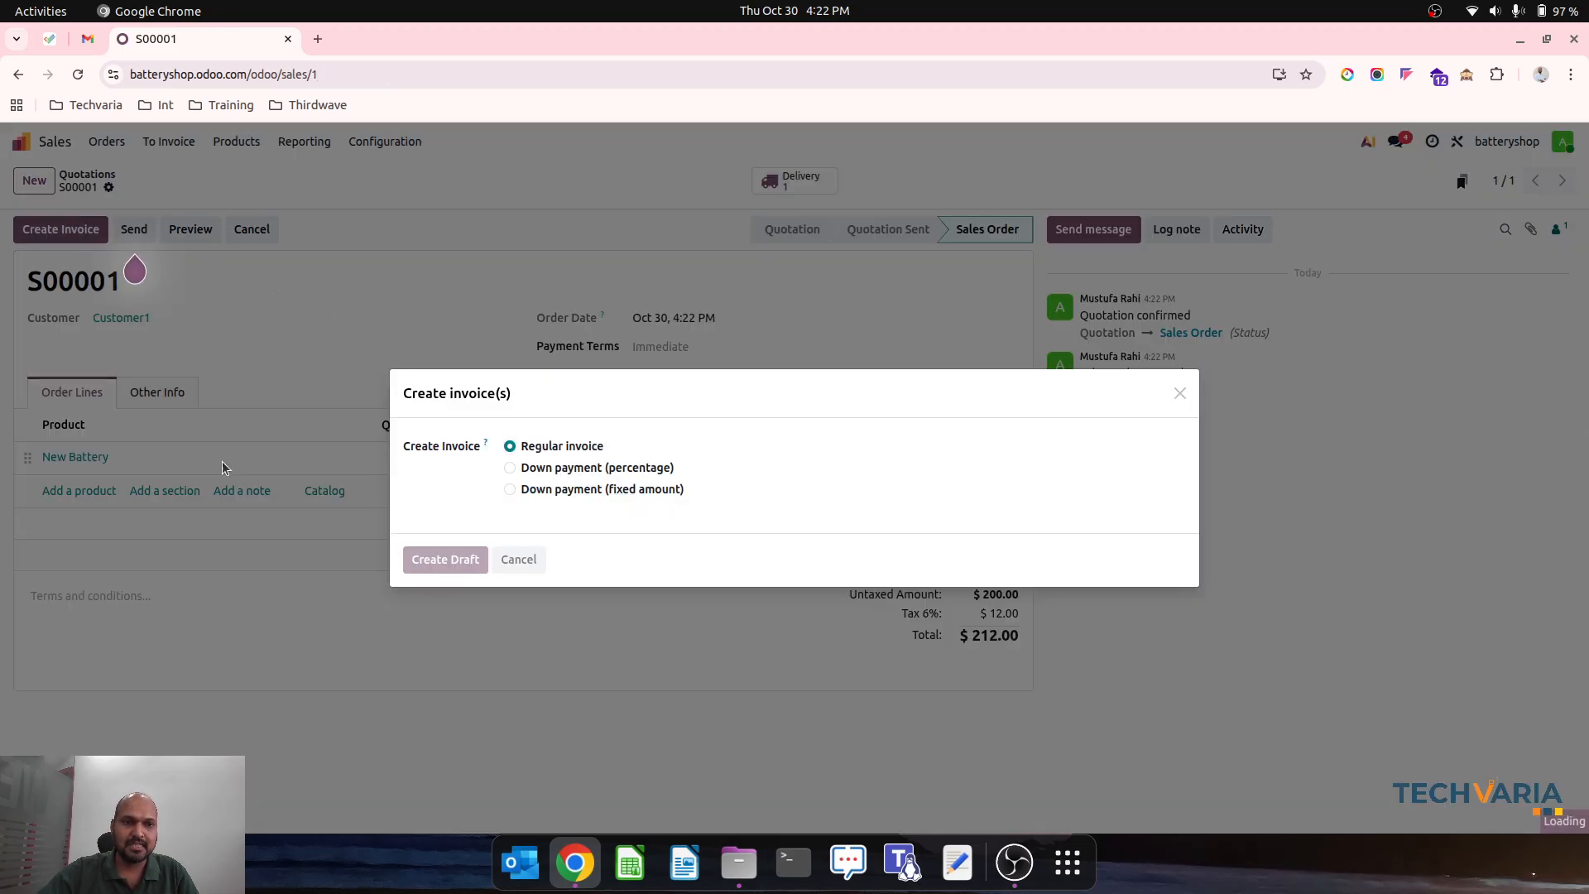
{"action": "left_click", "coordinate": [170, 452]}
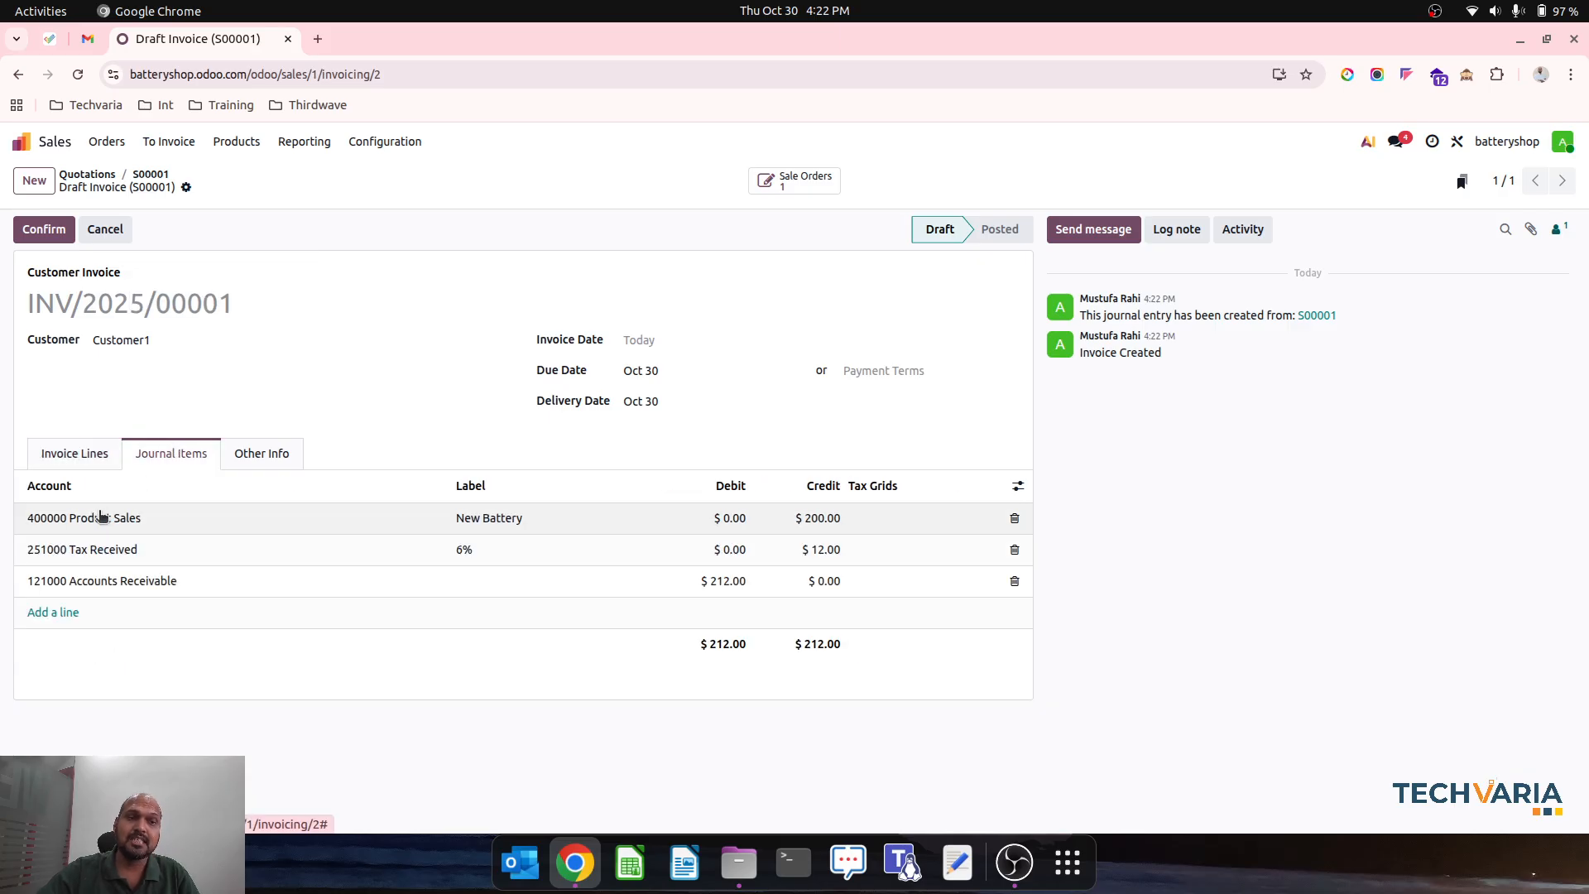
{"action": "left_click", "coordinate": [44, 230]}
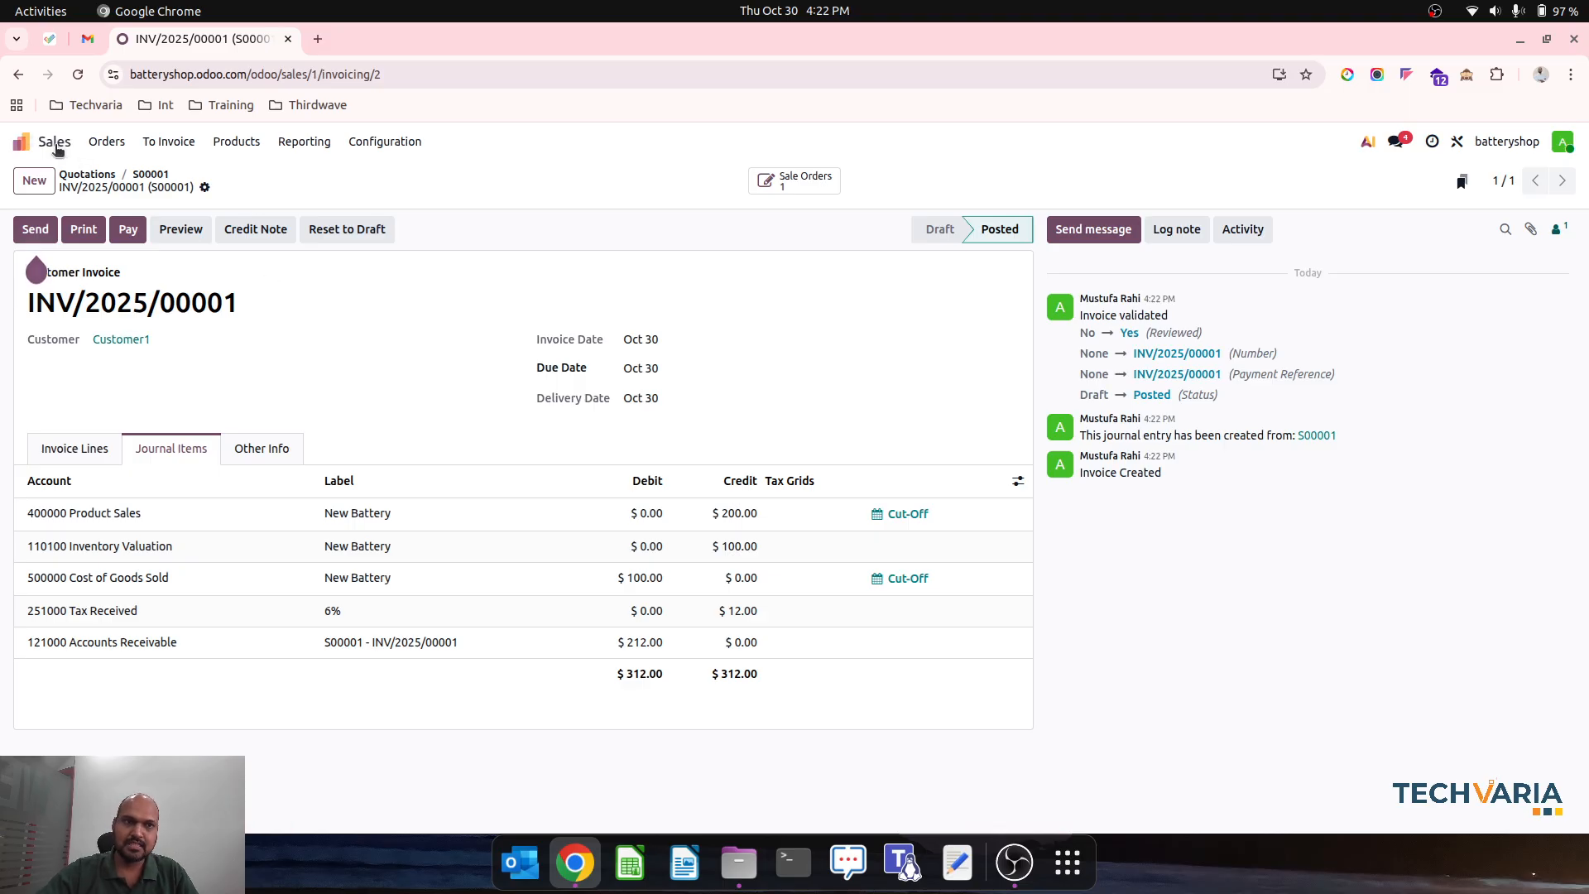
- Download the Customer1 invoice as Invoice PDF, check the battery's serial number line in it and close the file
{"action": "left_click", "coordinate": [204, 187]}
{"action": "mouse_move", "coordinate": [379, 215]}
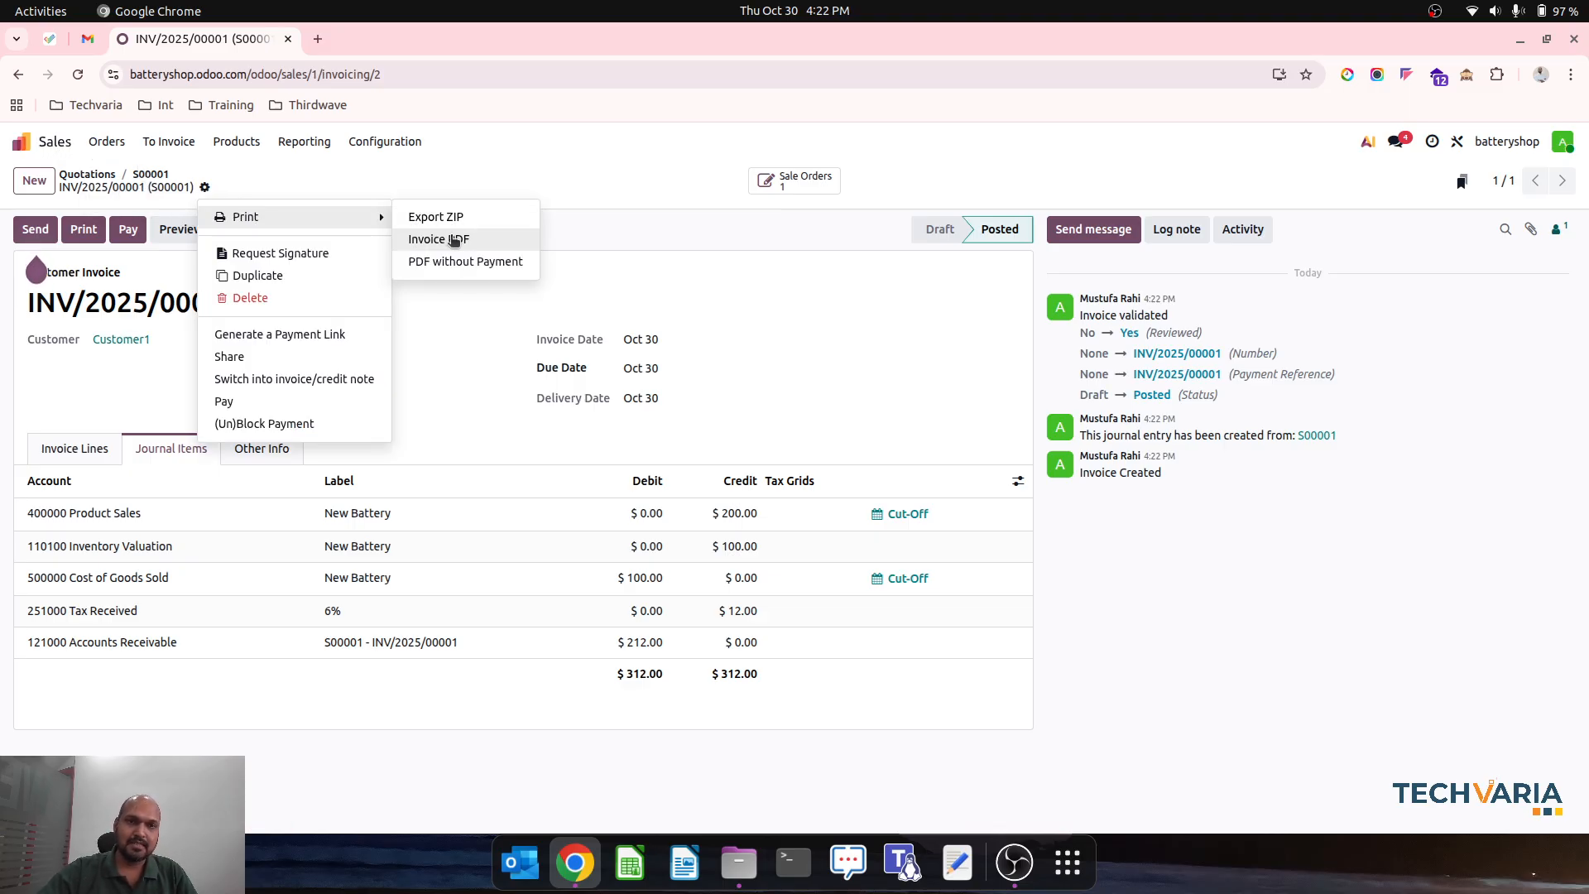
{"action": "left_click", "coordinate": [454, 240]}
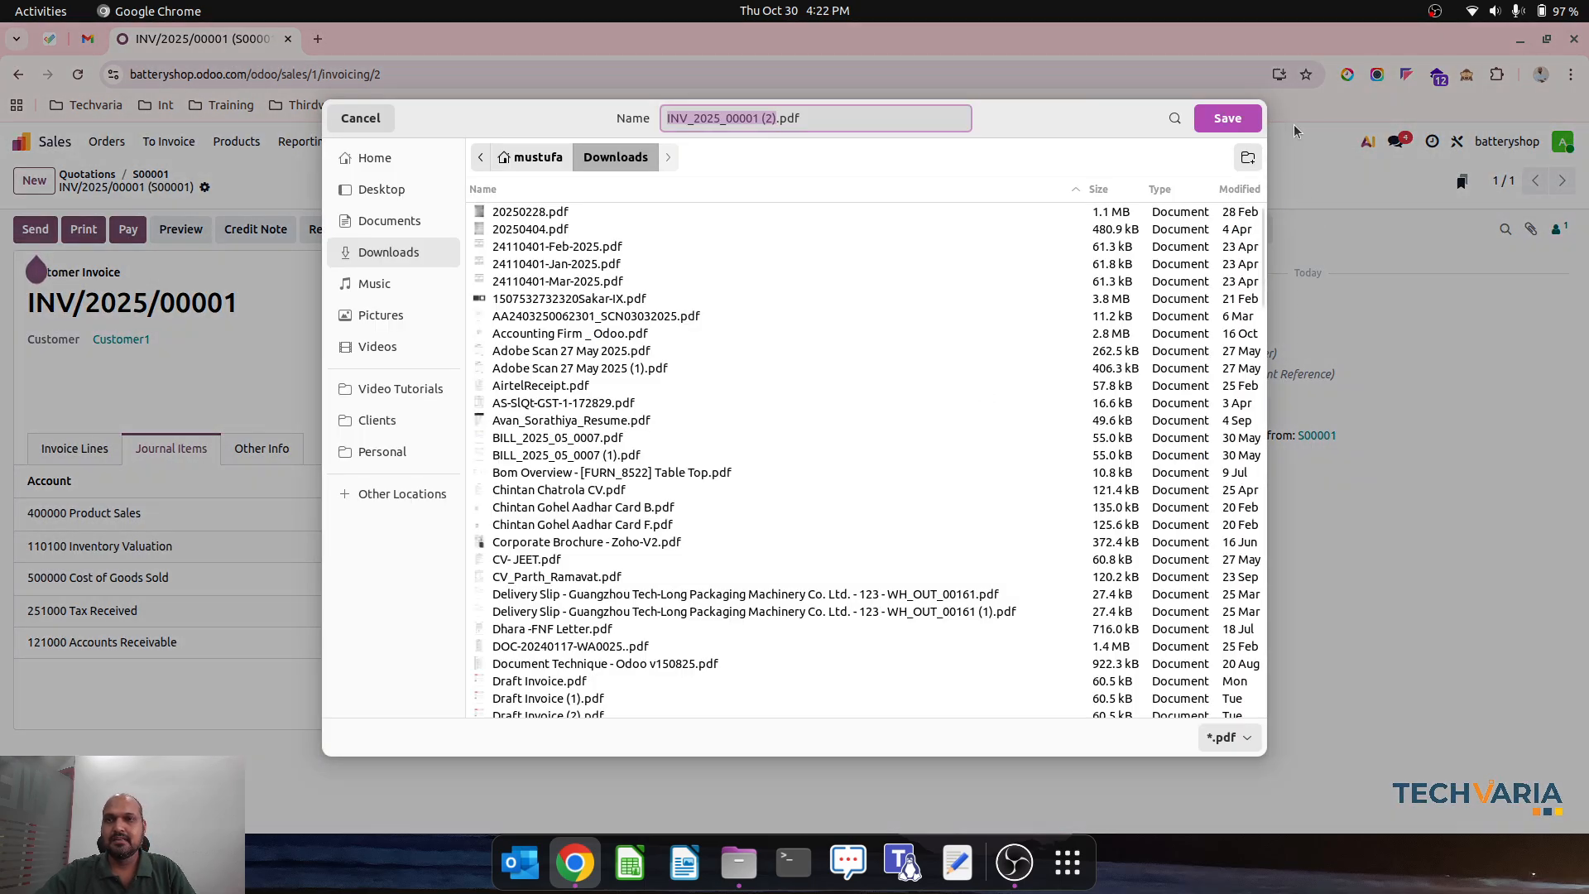
{"action": "left_click", "coordinate": [1228, 118]}
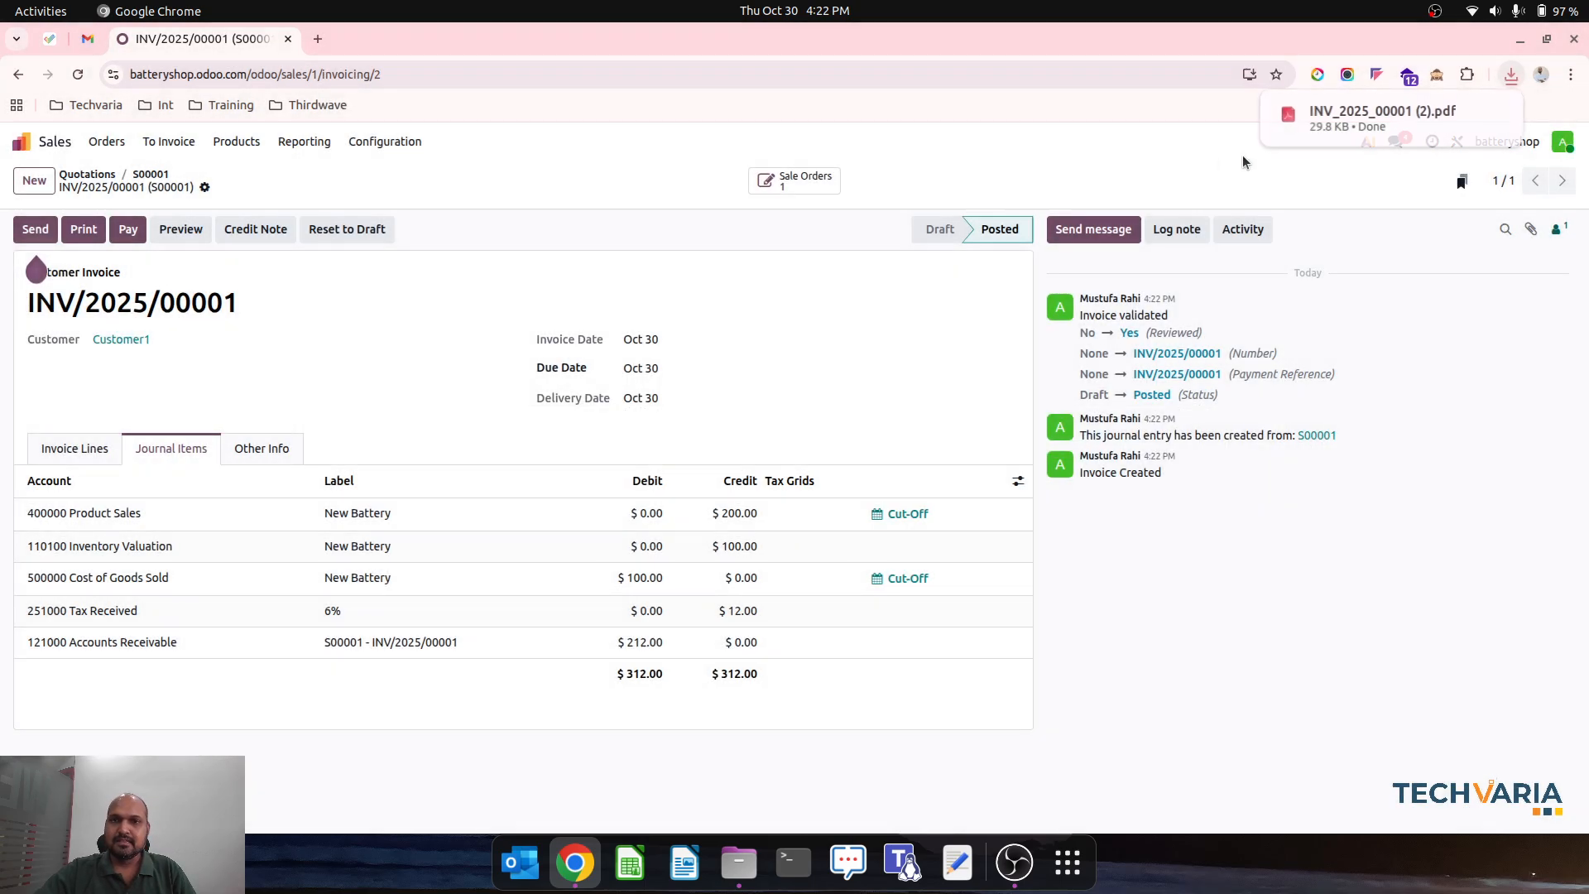
{"action": "left_click", "coordinate": [1398, 110]}
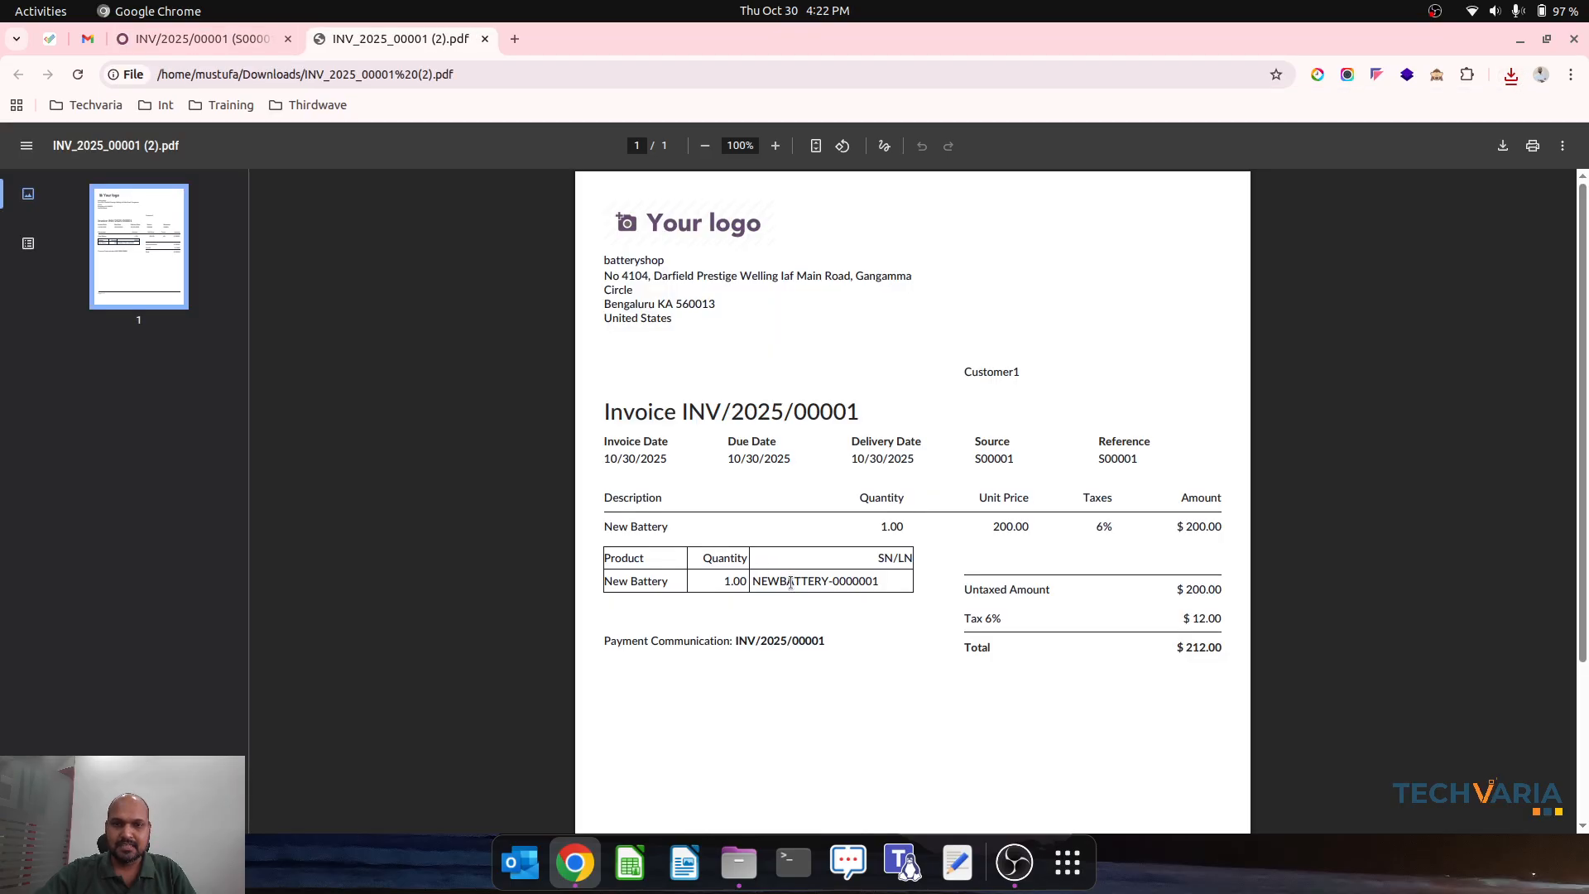
{"action": "triple_click", "coordinate": [791, 582]}
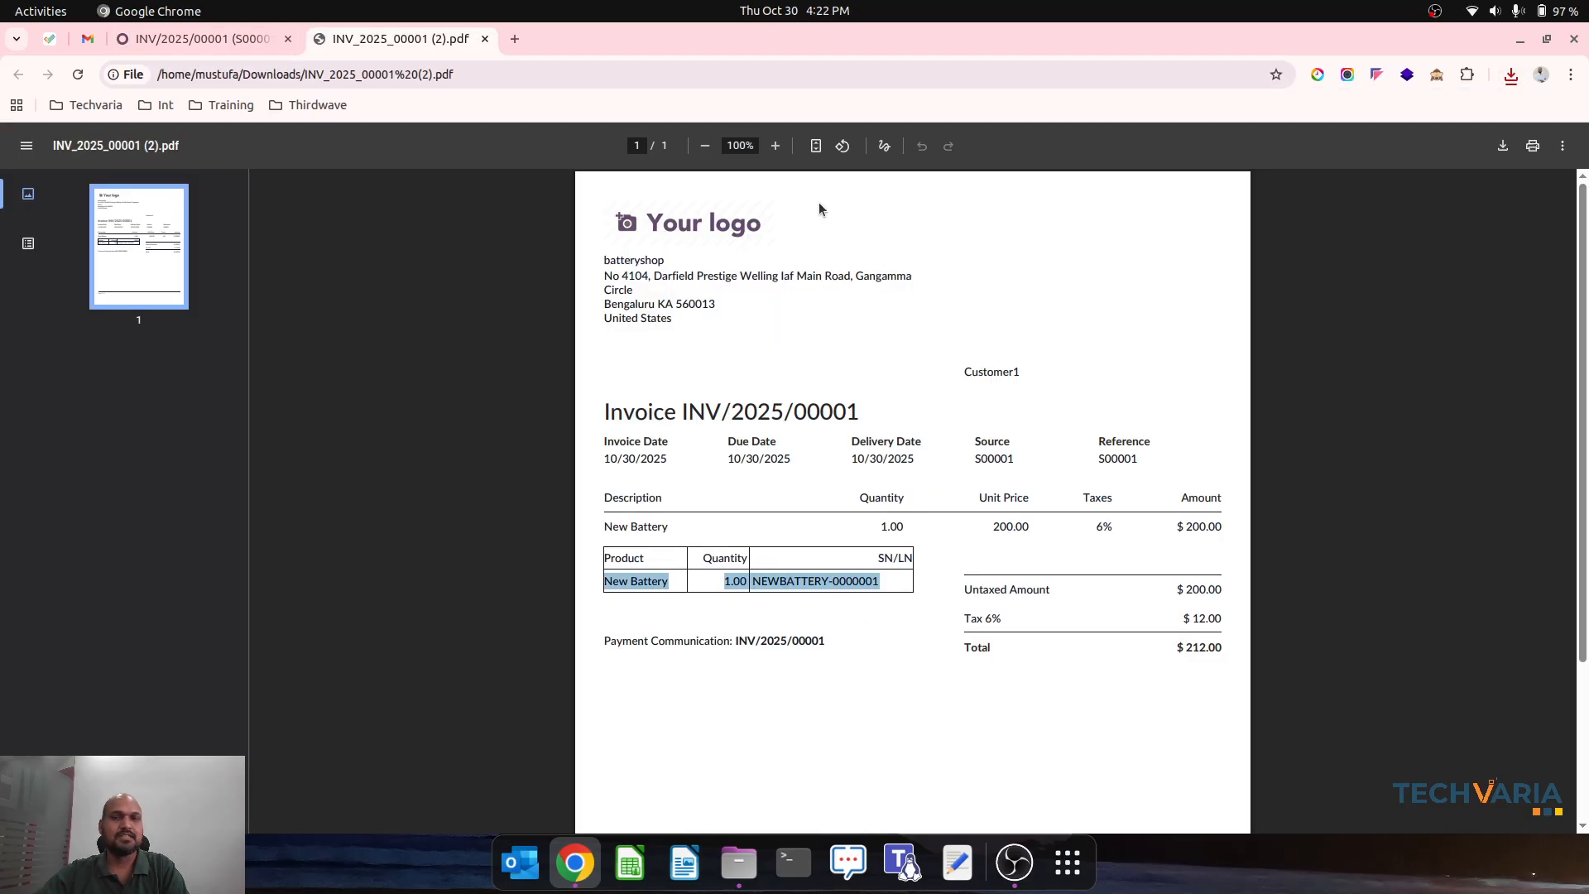
{"action": "key", "text": "ctrl+w"}
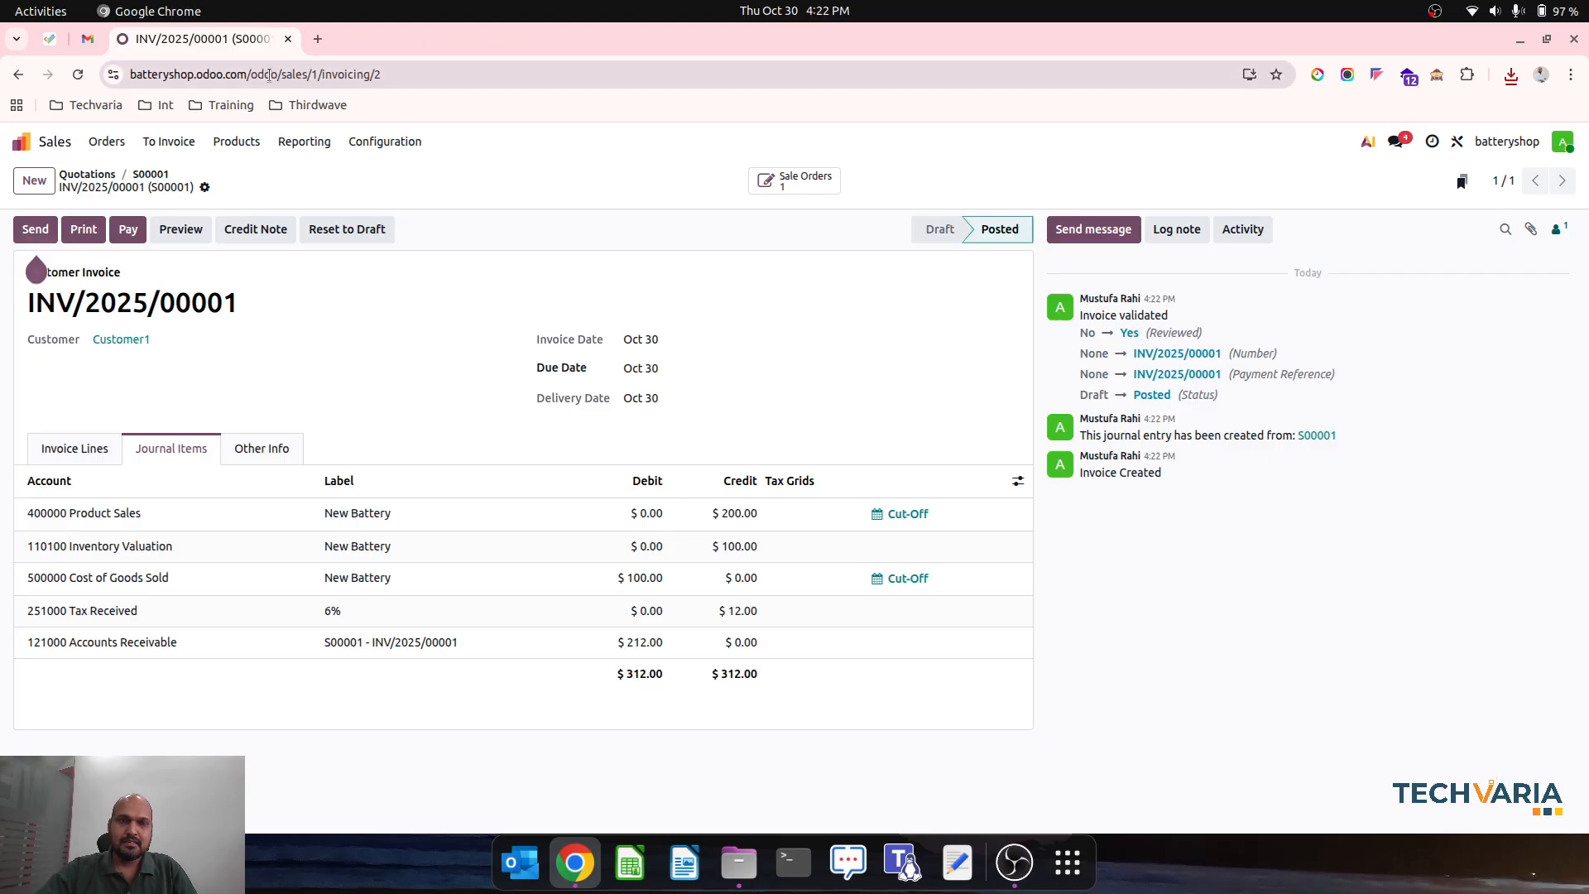
- Duplicate the Customer1 sales order, create Customer2 as the copy's customer and confirm the order
{"action": "left_click", "coordinate": [146, 174]}
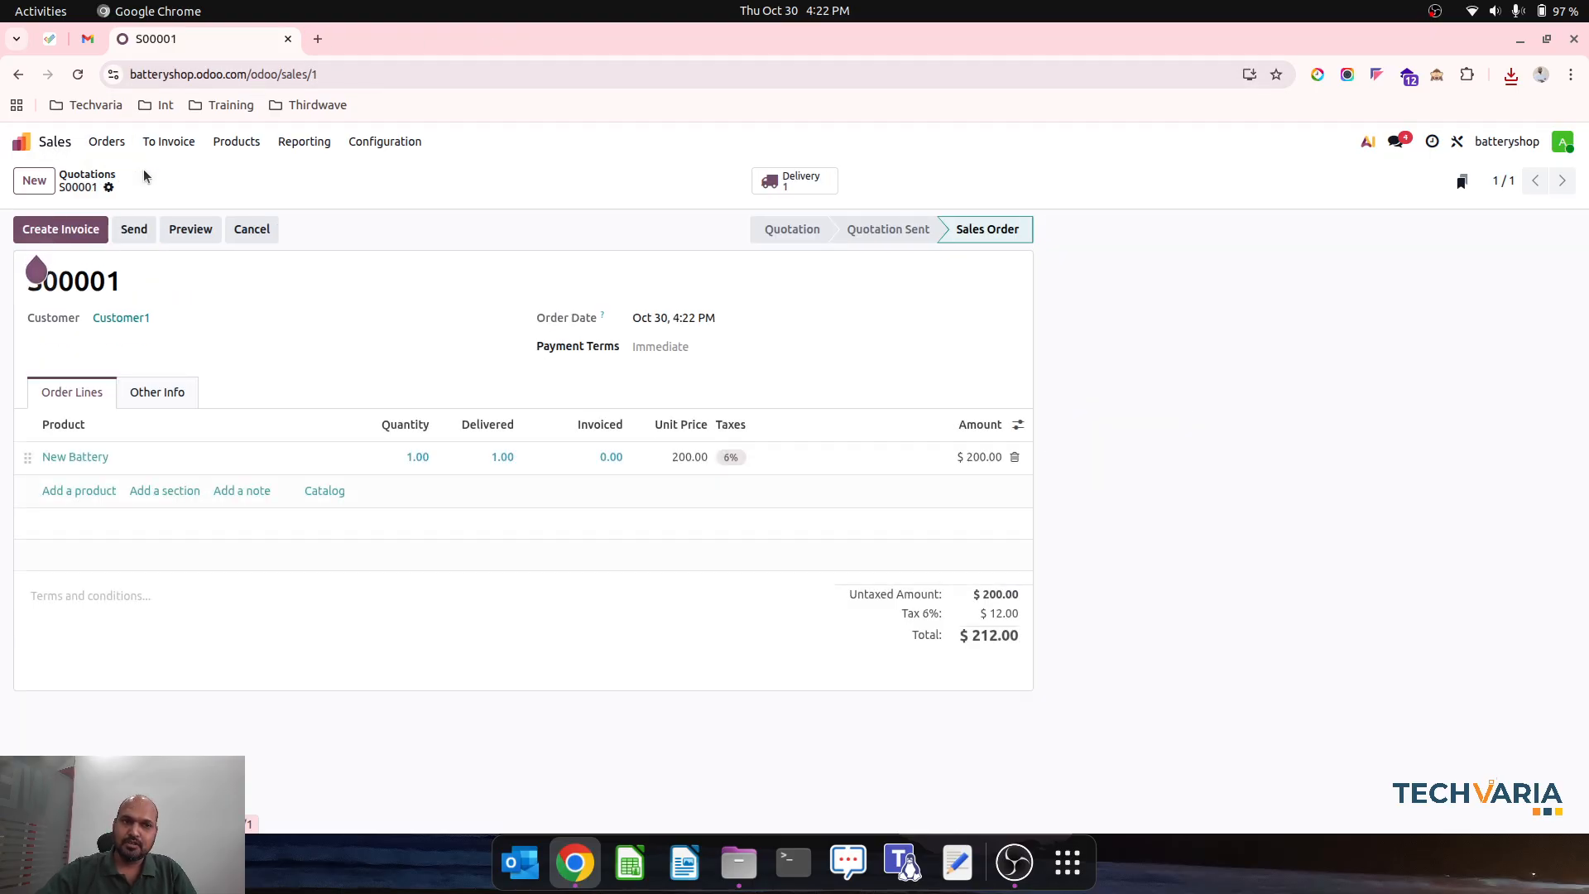
{"action": "left_click", "coordinate": [109, 187]}
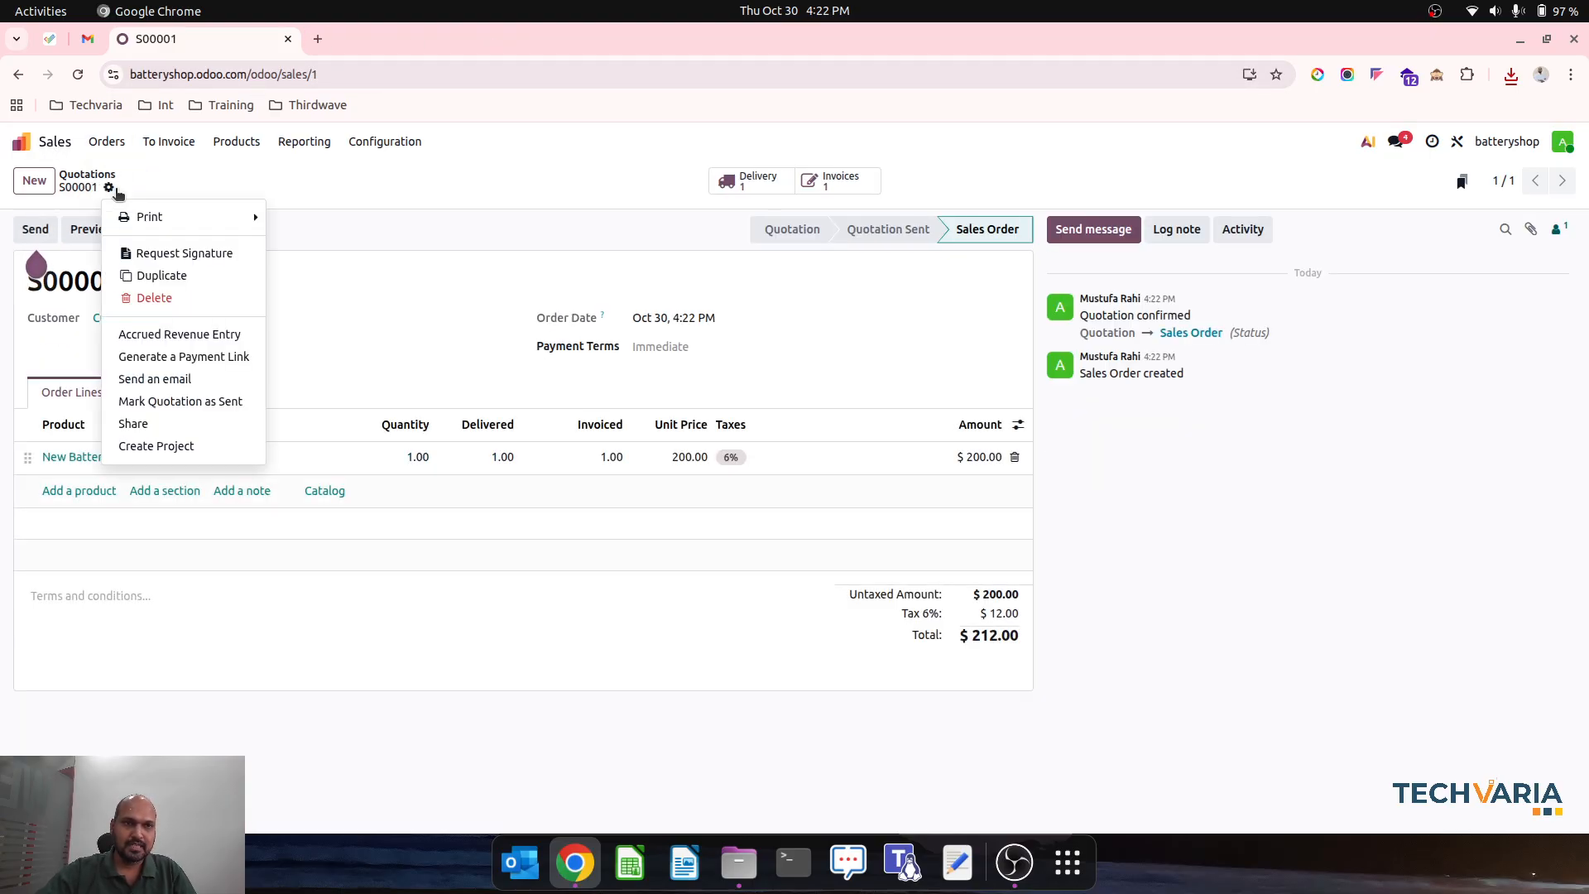
{"action": "left_click", "coordinate": [161, 274]}
{"action": "left_click", "coordinate": [223, 317]}
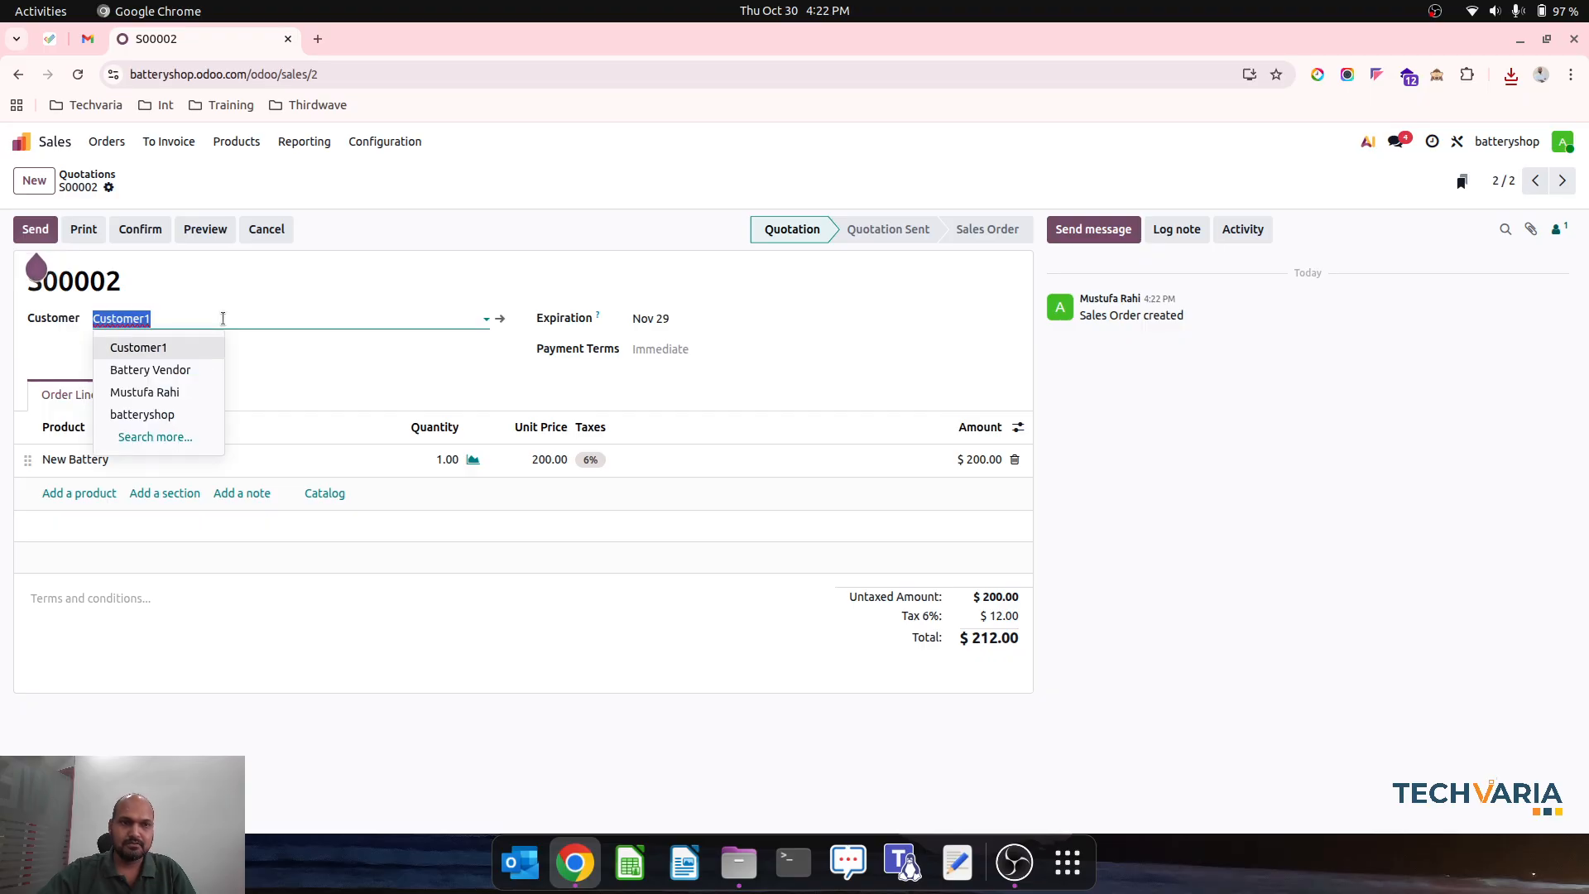
{"action": "type", "text": "Customer"}
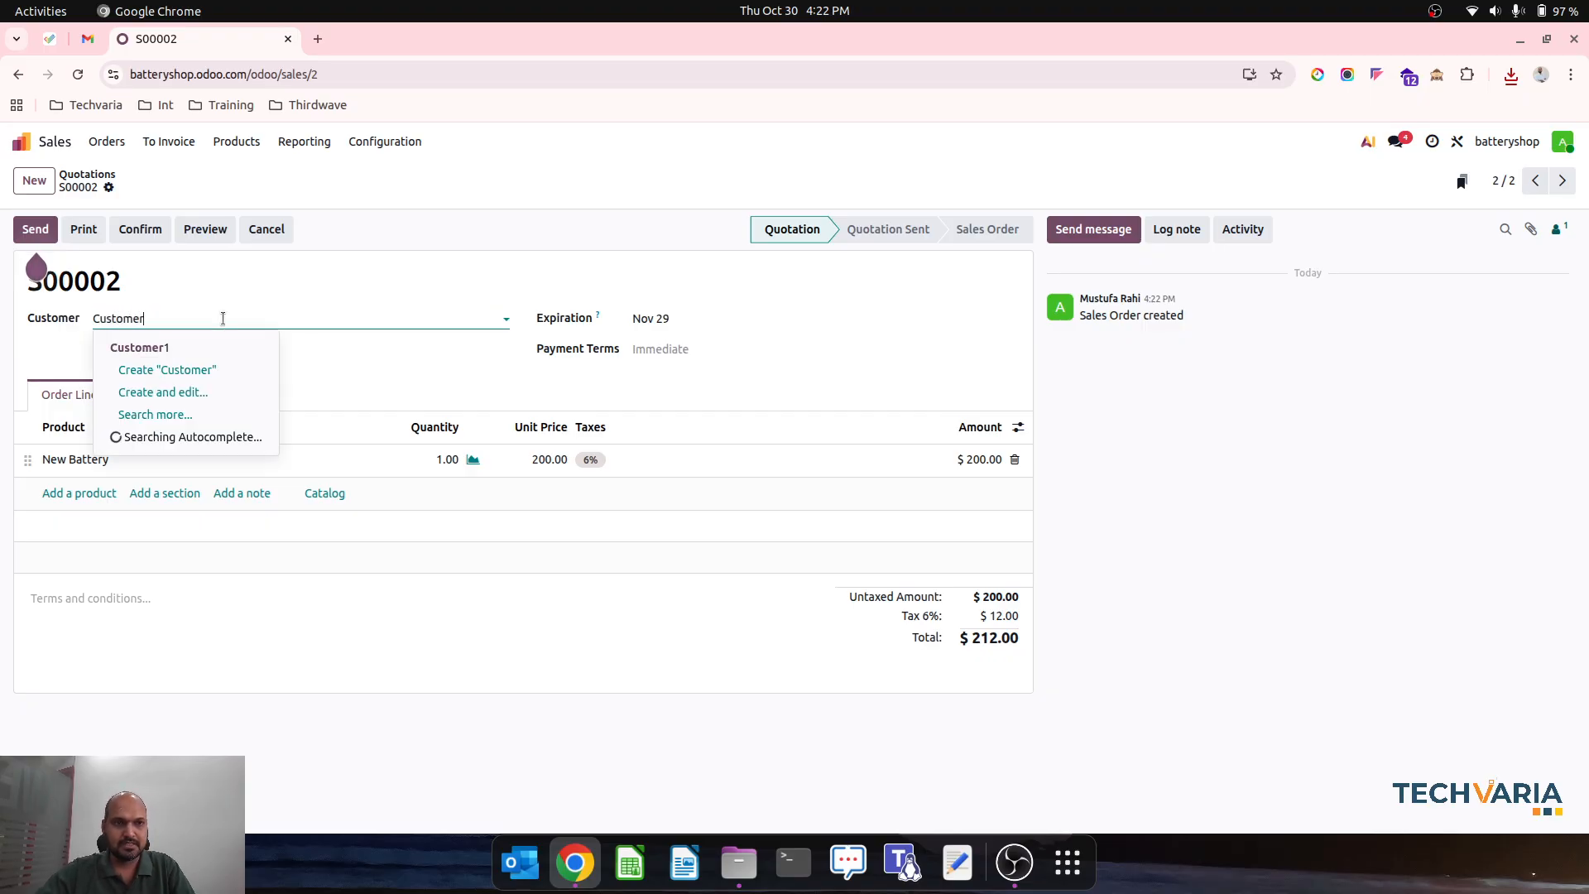
{"action": "type", "text": "2"}
{"action": "left_click", "coordinate": [213, 346]}
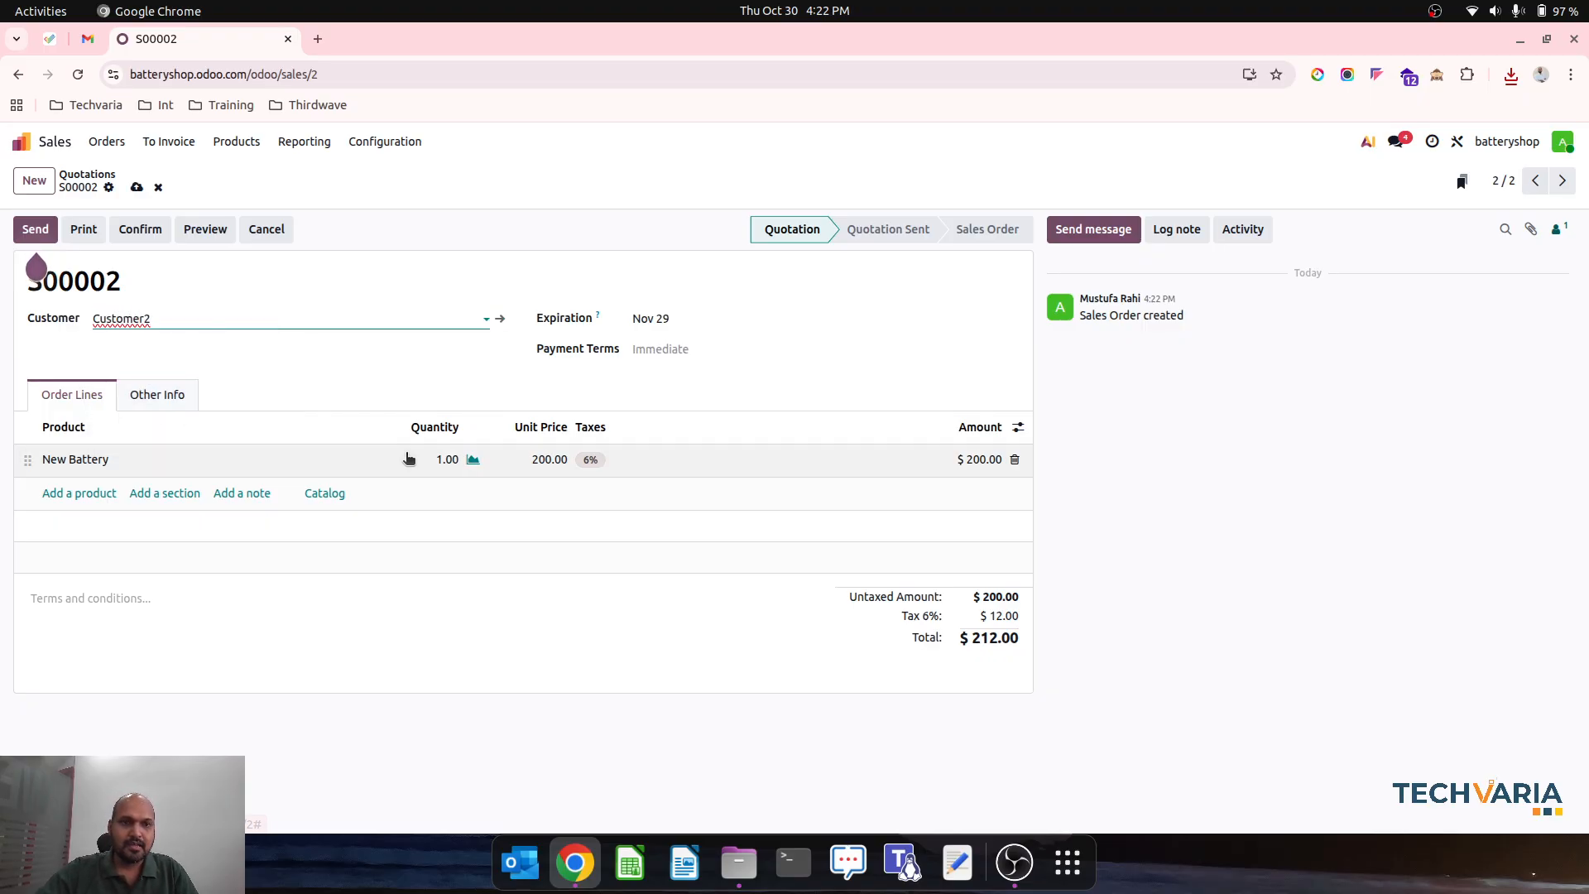
{"action": "left_click", "coordinate": [134, 229]}
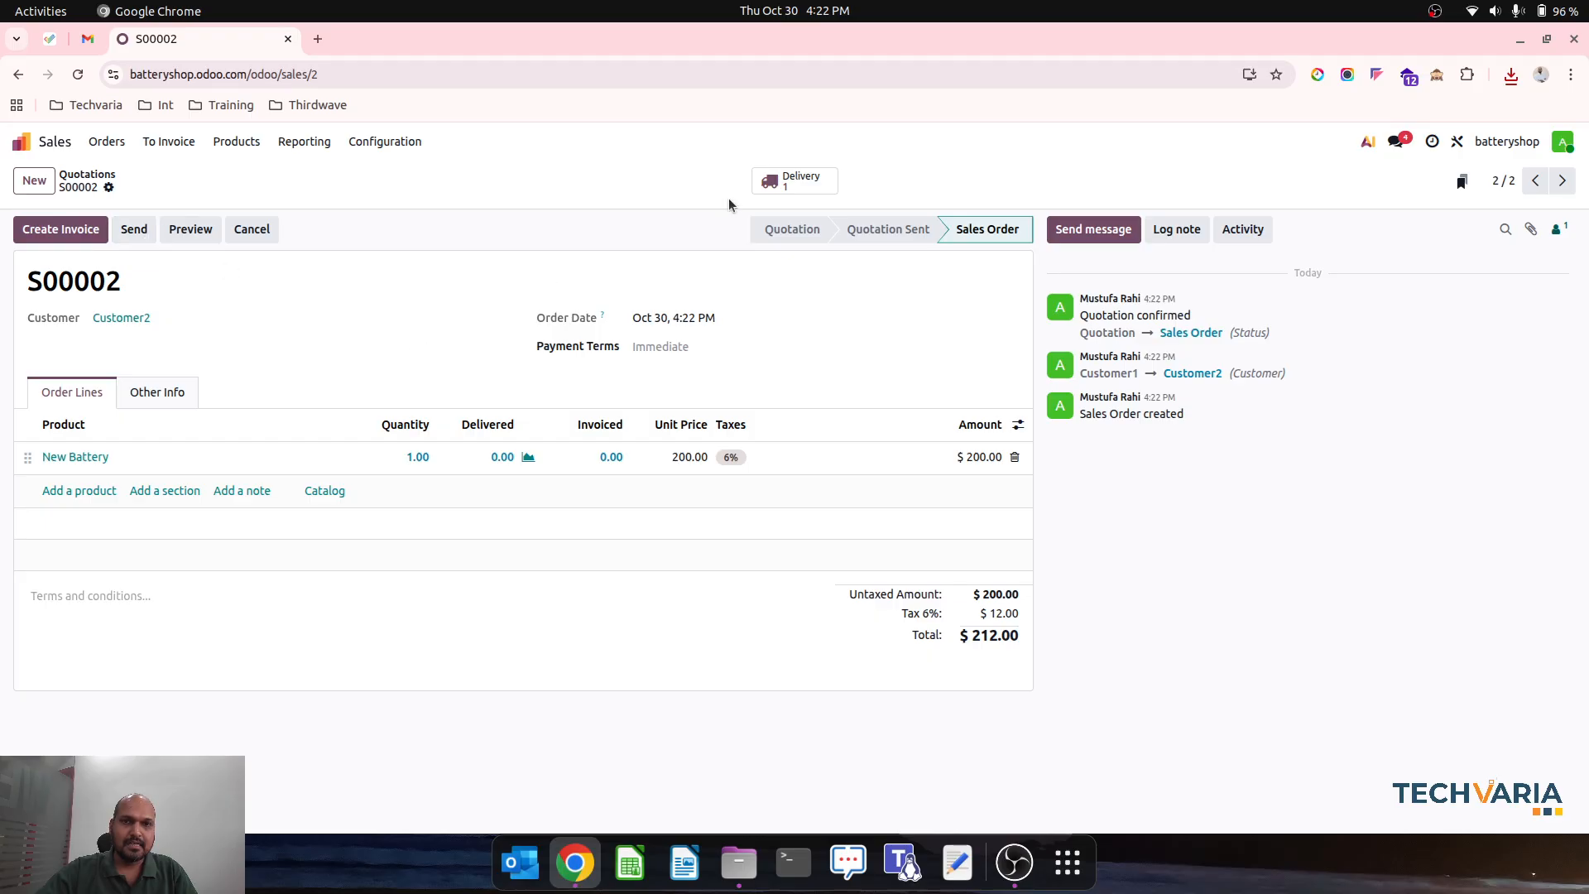
- Validate the delivery of the Customer2 sales order, and create and confirm its regular invoice
{"action": "left_click", "coordinate": [794, 181]}
{"action": "left_click", "coordinate": [66, 230]}
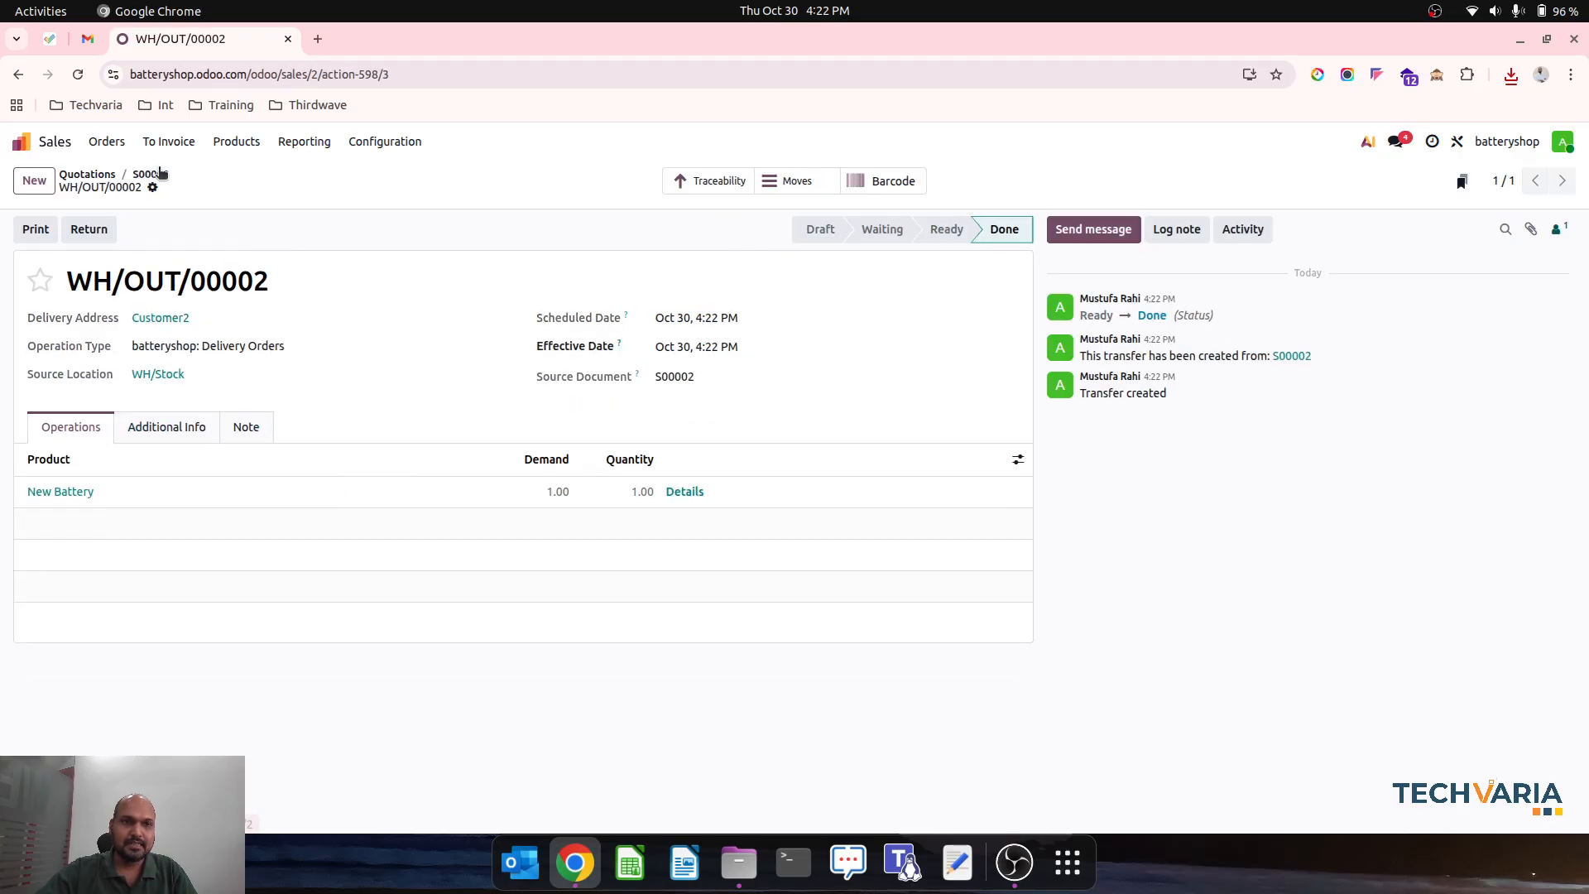
{"action": "left_click", "coordinate": [154, 175]}
{"action": "left_click", "coordinate": [86, 235]}
{"action": "left_click", "coordinate": [412, 562]}
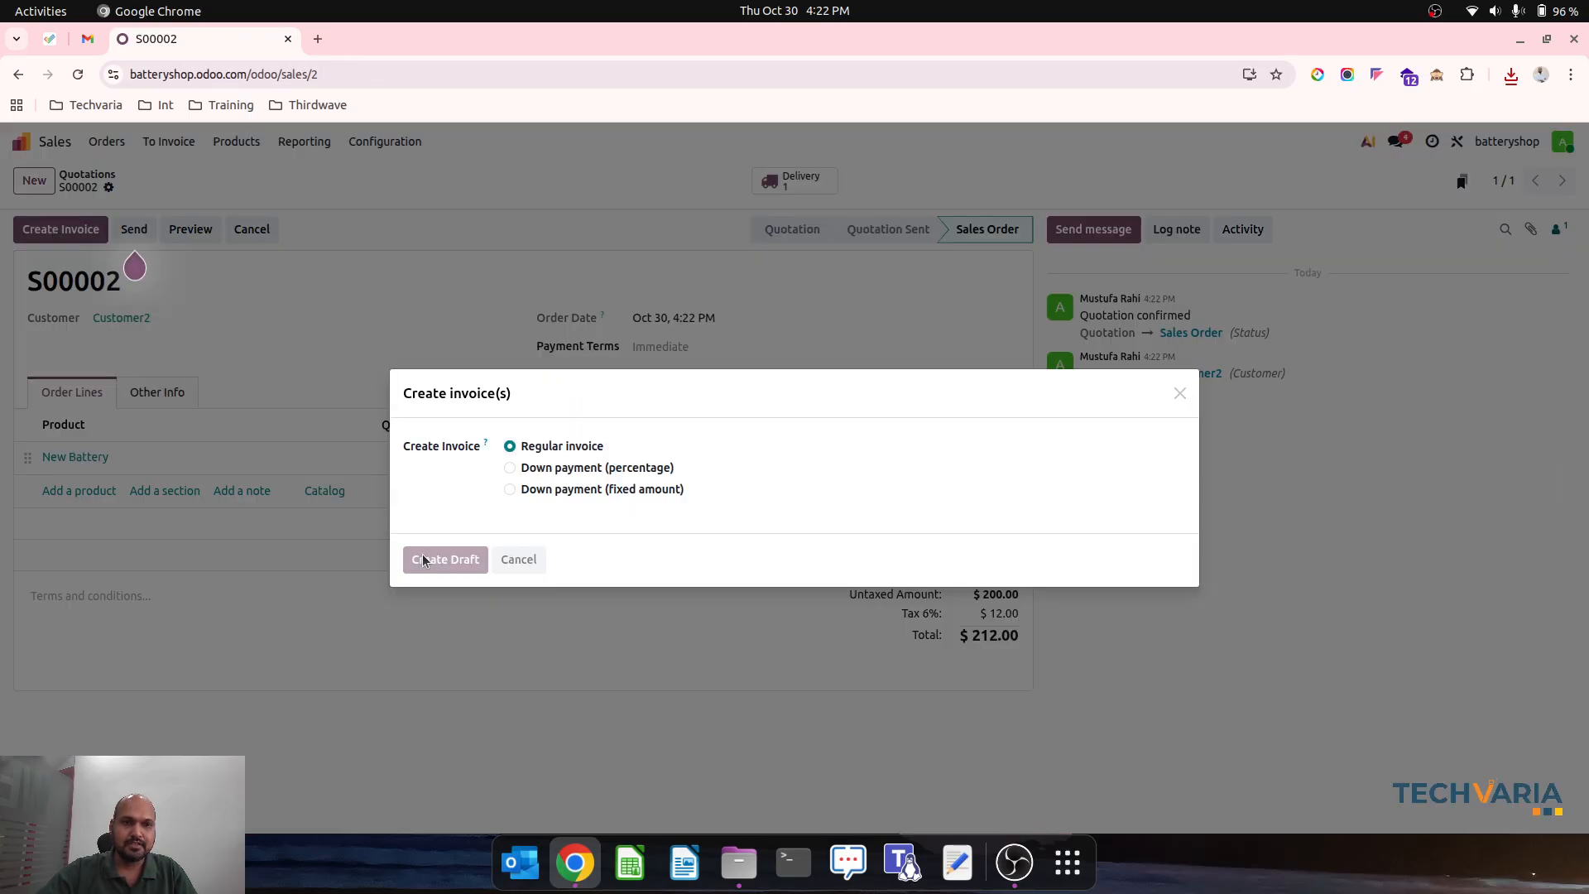
{"action": "left_click", "coordinate": [53, 236]}
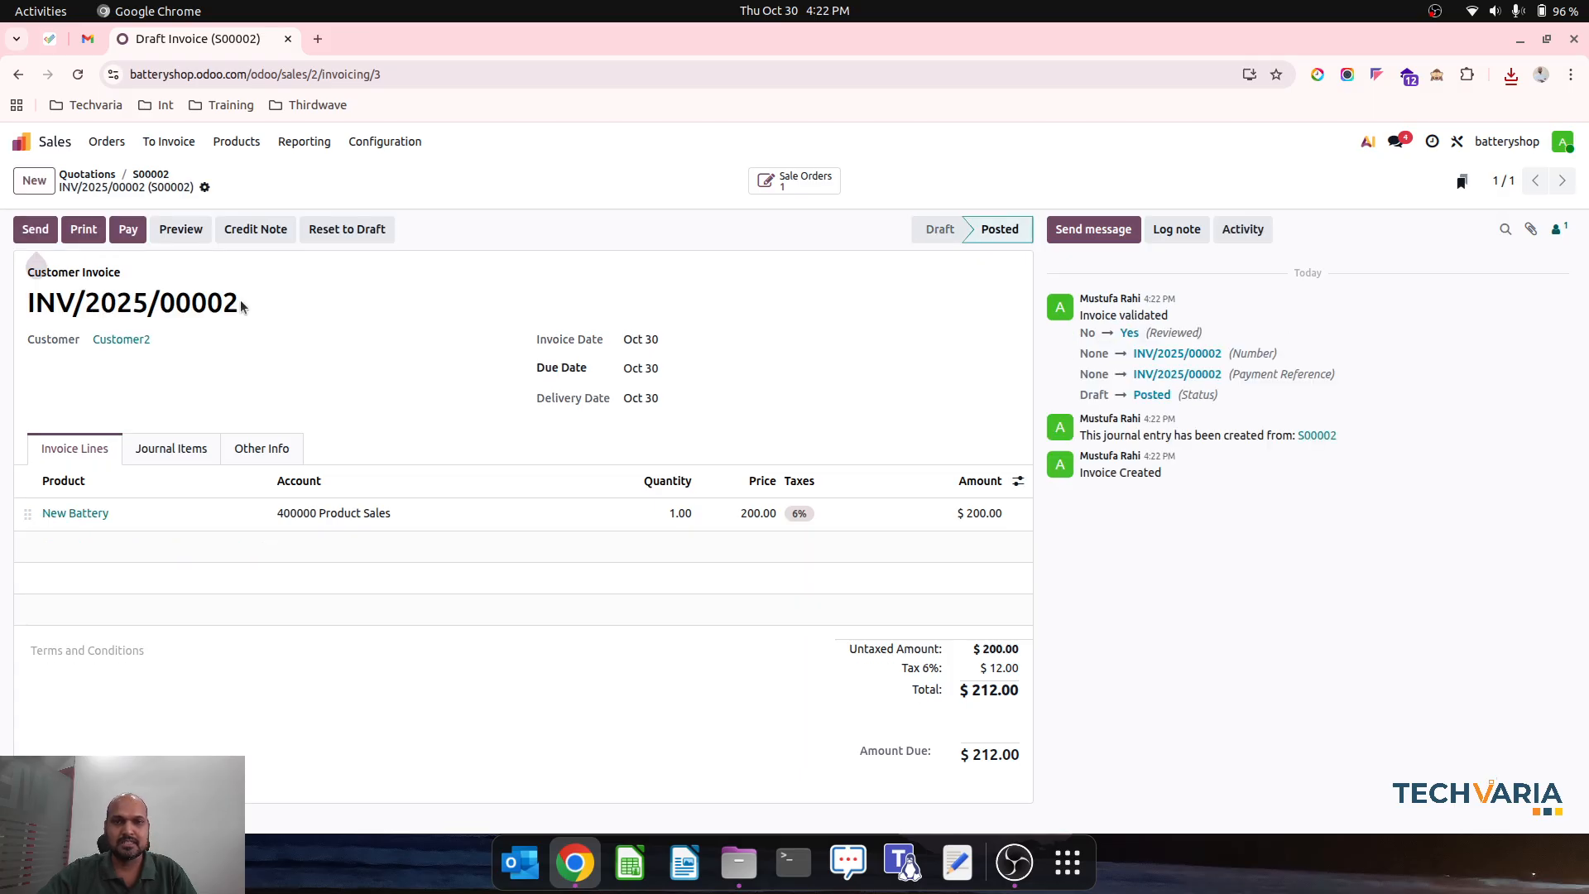
- Examine the Balance Sheet in Accounting and the General Ledger entries of account 110100 Inventory Valuation, including the vendor bill's debit
{"action": "left_click", "coordinate": [22, 141]}
{"action": "left_click", "coordinate": [626, 394]}
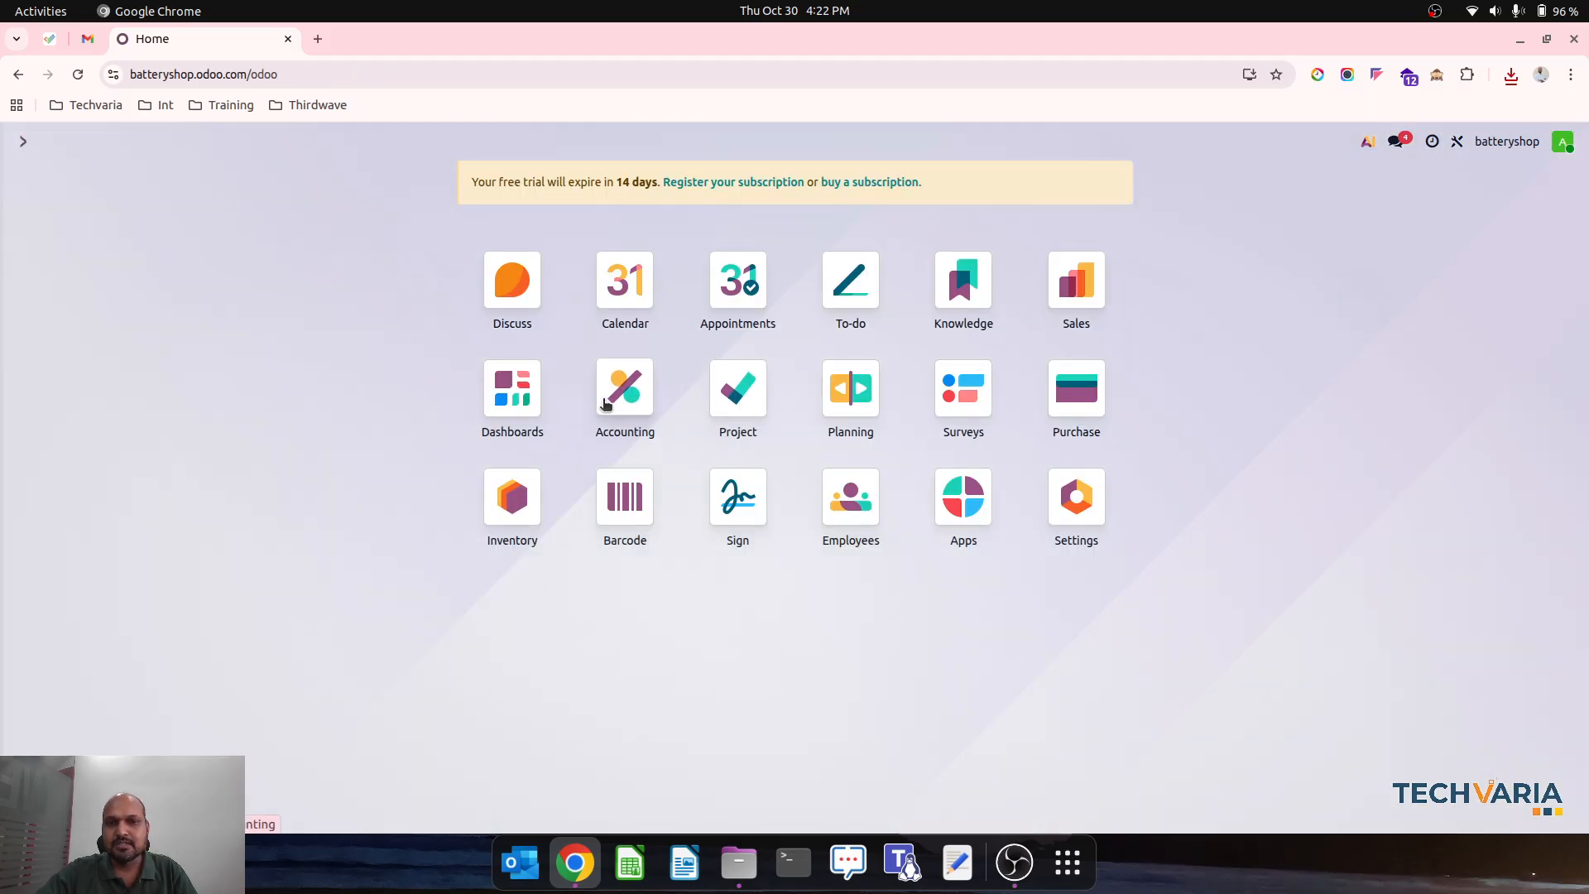
{"action": "left_click", "coordinate": [496, 142]}
{"action": "left_click", "coordinate": [510, 199]}
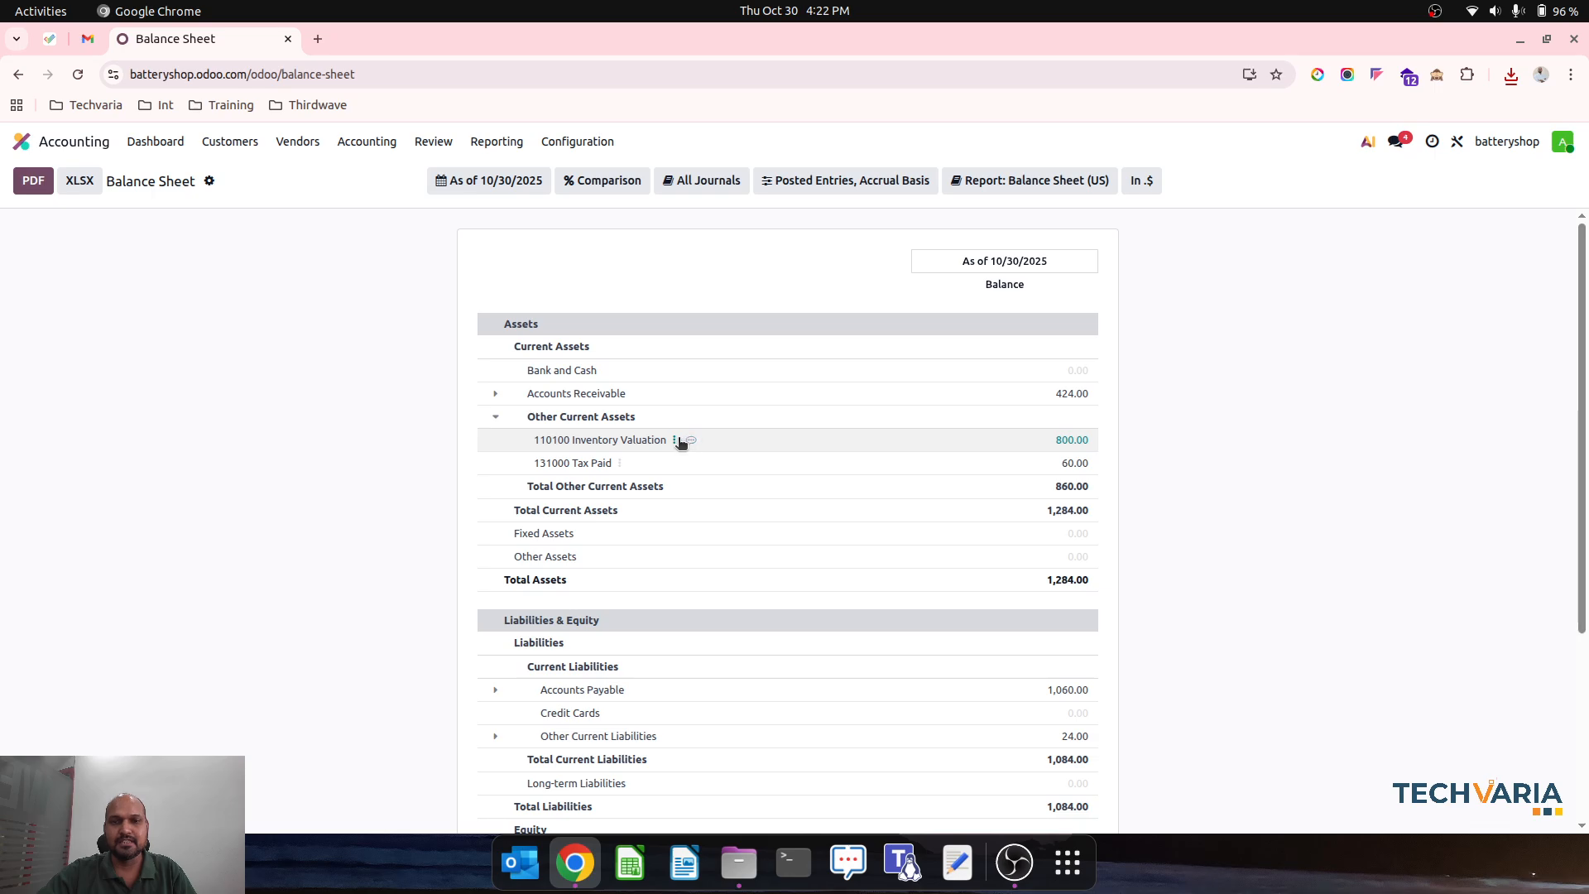
{"action": "left_click", "coordinate": [676, 440]}
{"action": "left_click", "coordinate": [699, 451]}
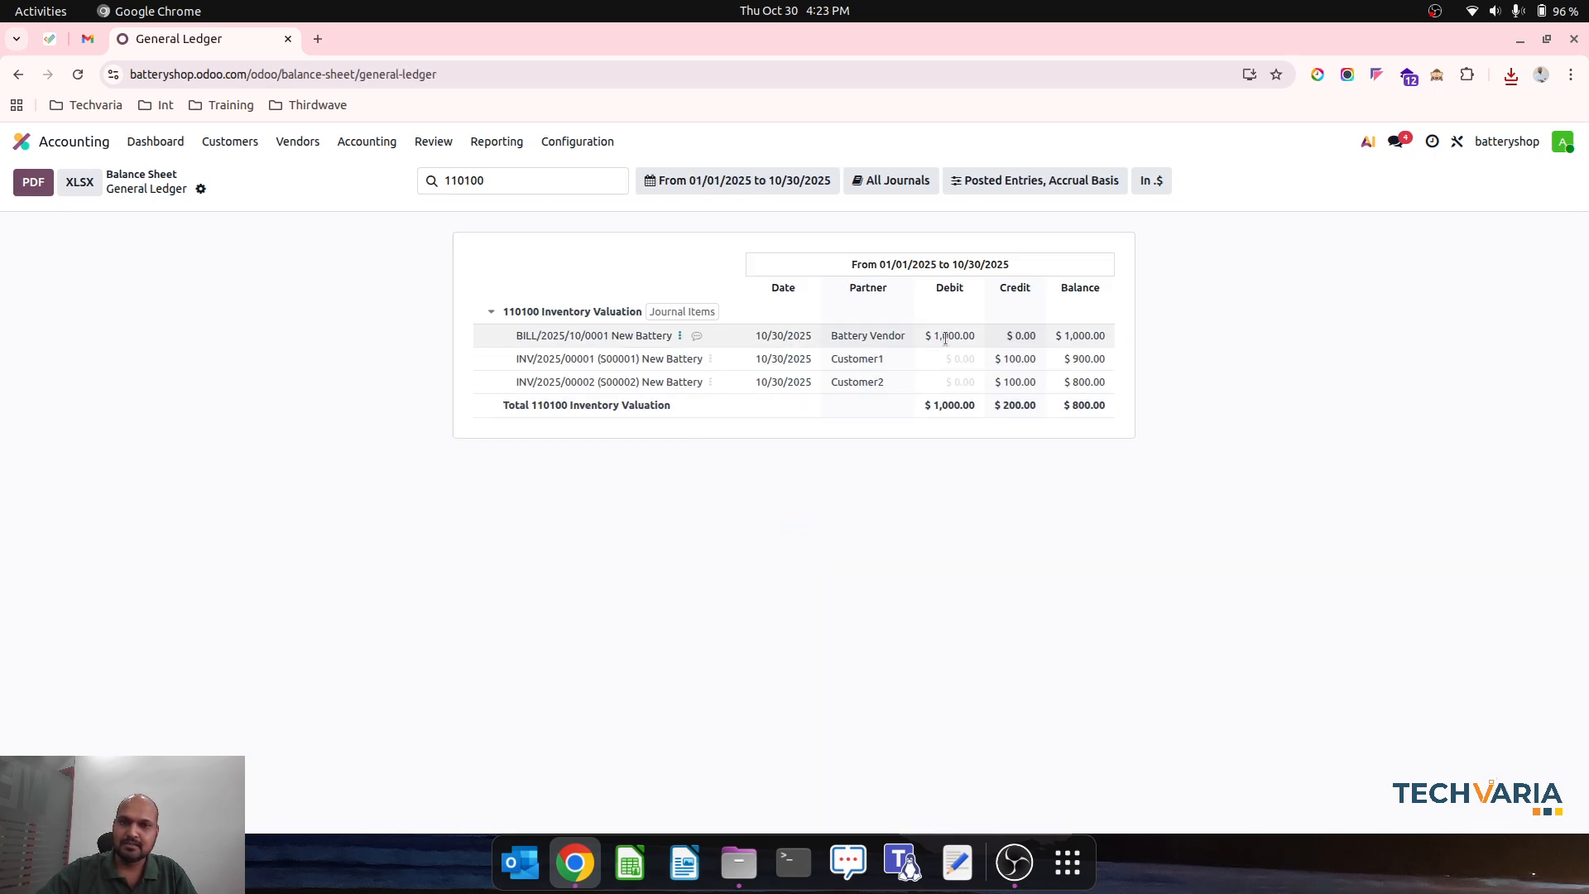
{"action": "triple_click", "coordinate": [946, 338]}
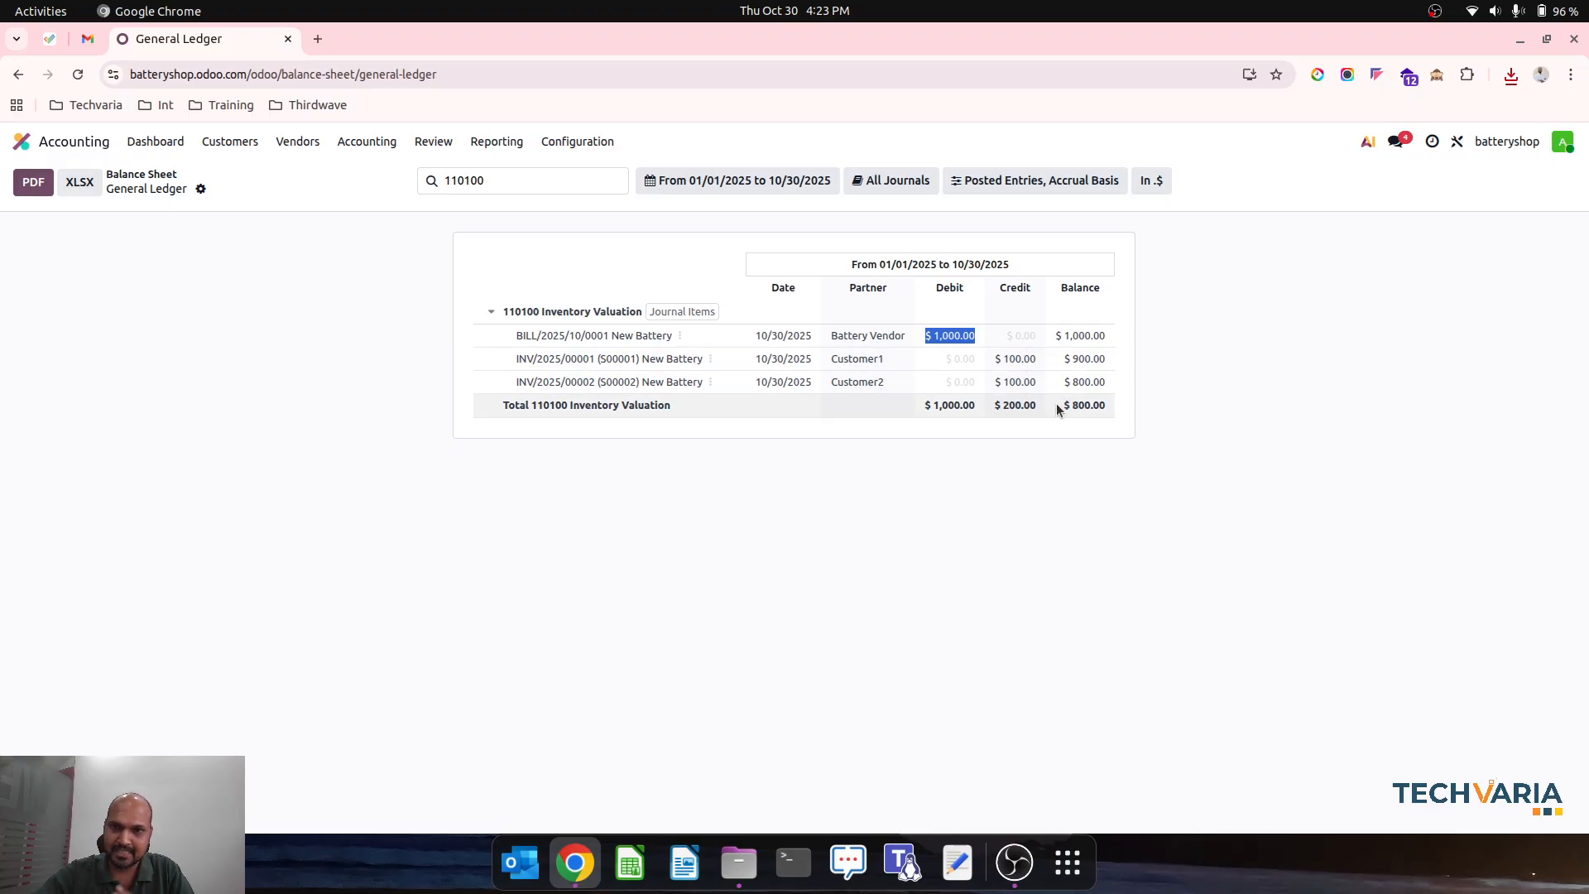
- Examine the Profit and Loss report with the Cost of Sales and Income sections expanded
{"action": "left_click", "coordinate": [473, 213]}
{"action": "left_click", "coordinate": [497, 141]}
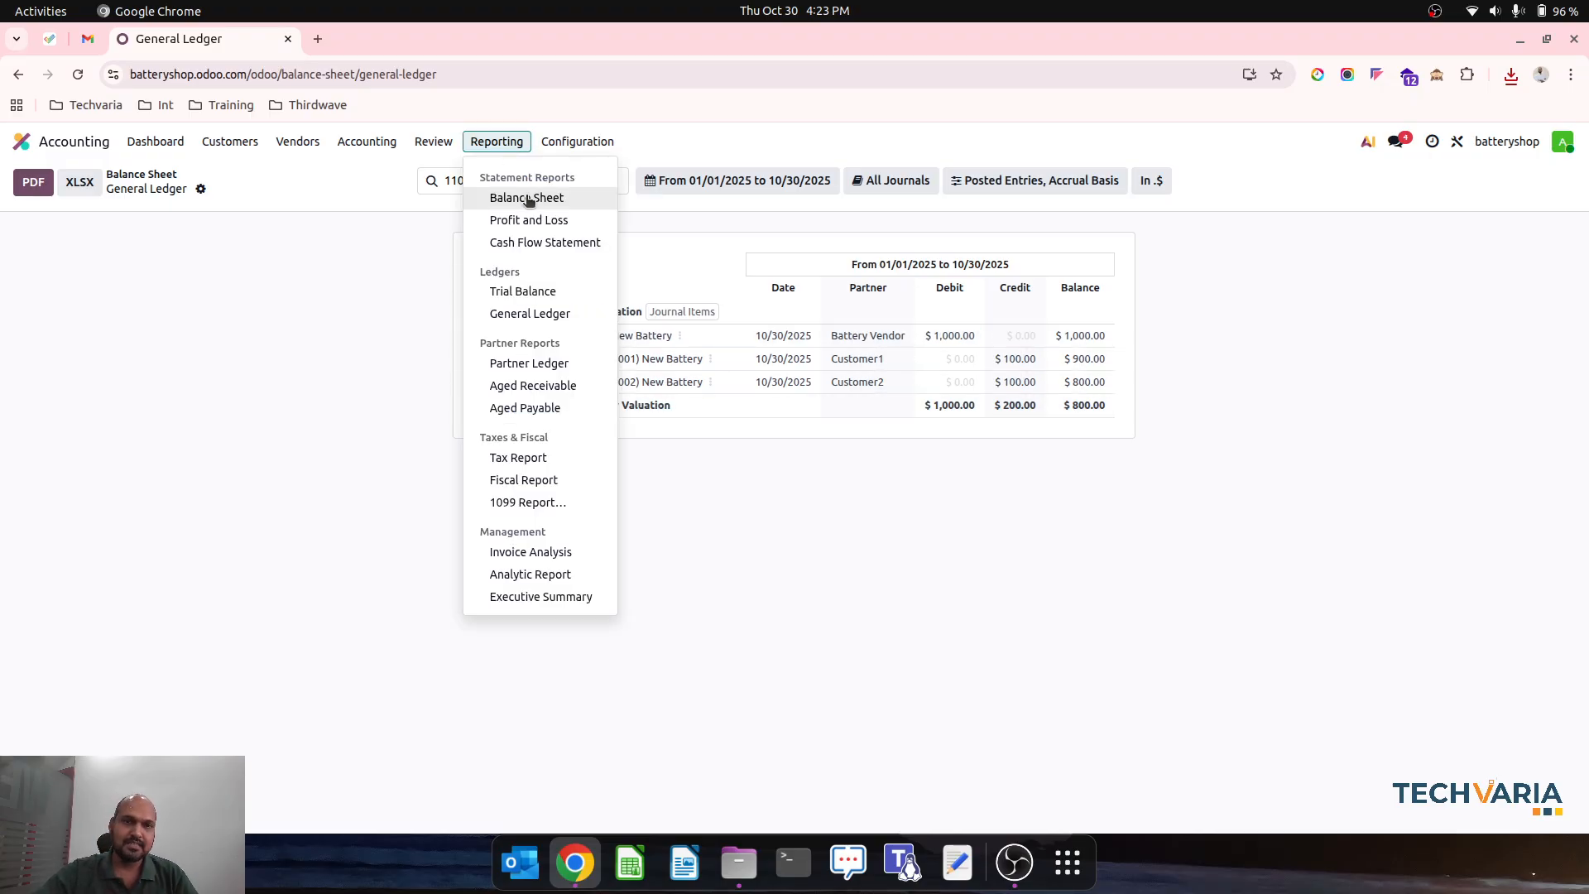
{"action": "left_click", "coordinate": [536, 220]}
{"action": "left_click", "coordinate": [503, 331]}
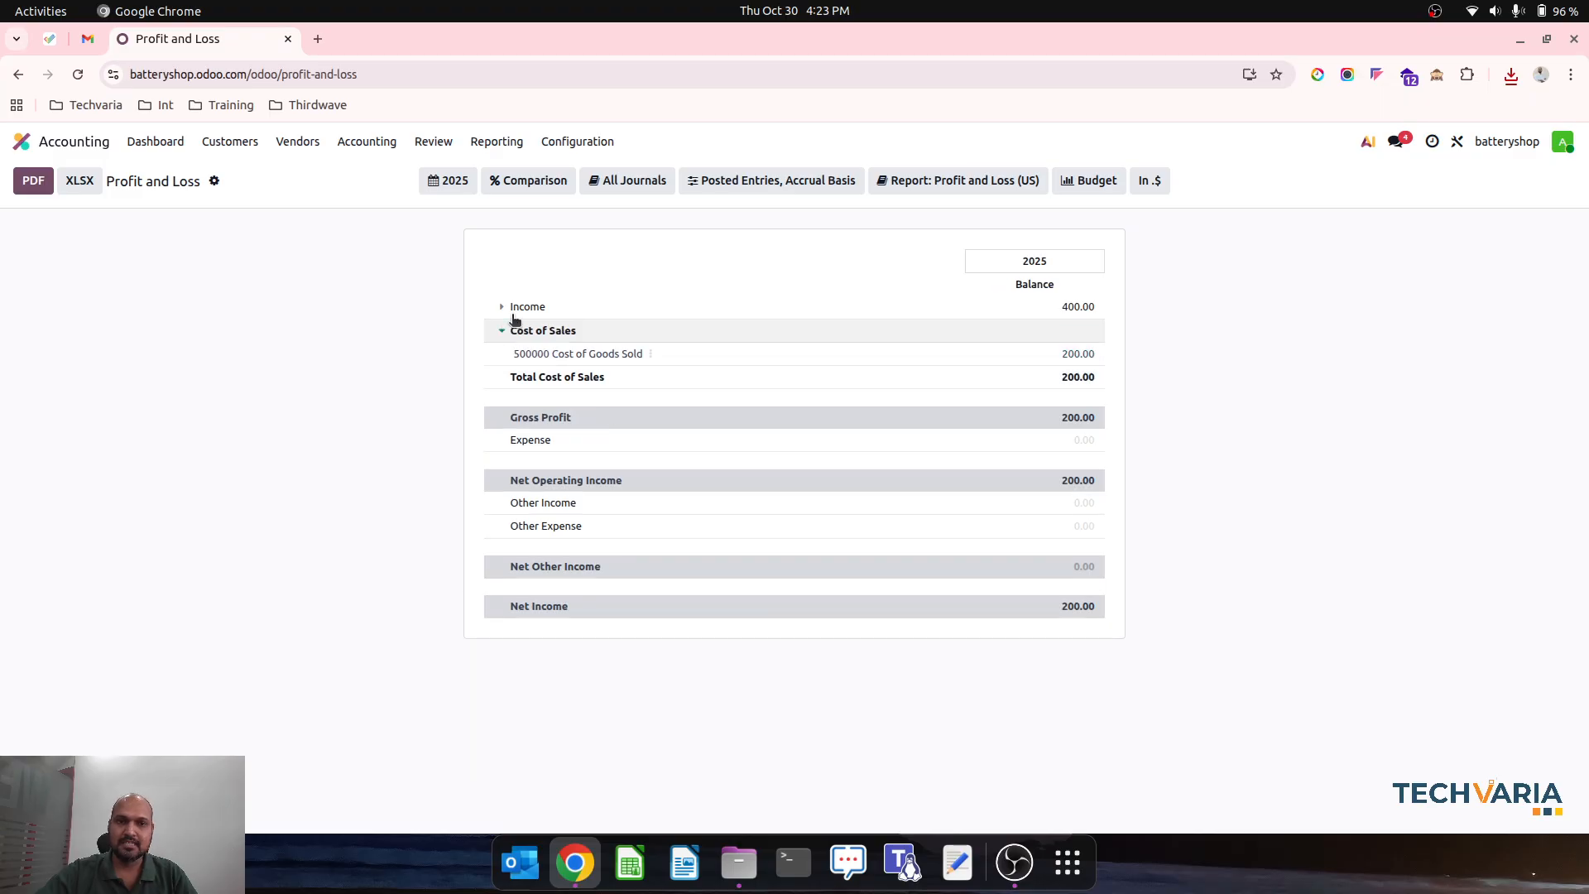
{"action": "left_click", "coordinate": [502, 307]}
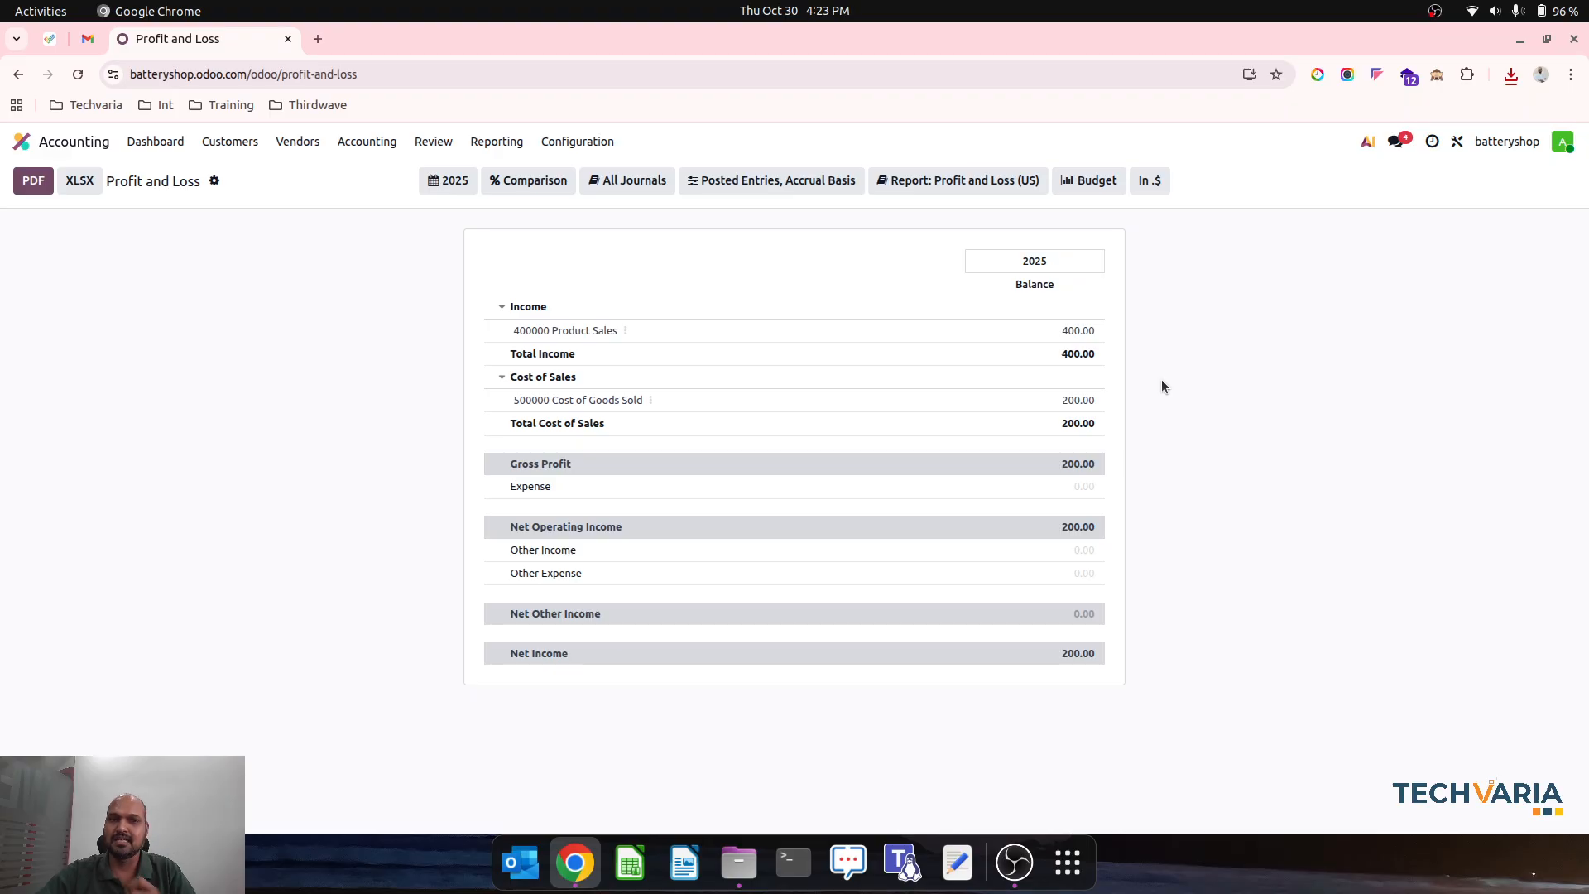
{"action": "left_click", "coordinate": [86, 146]}
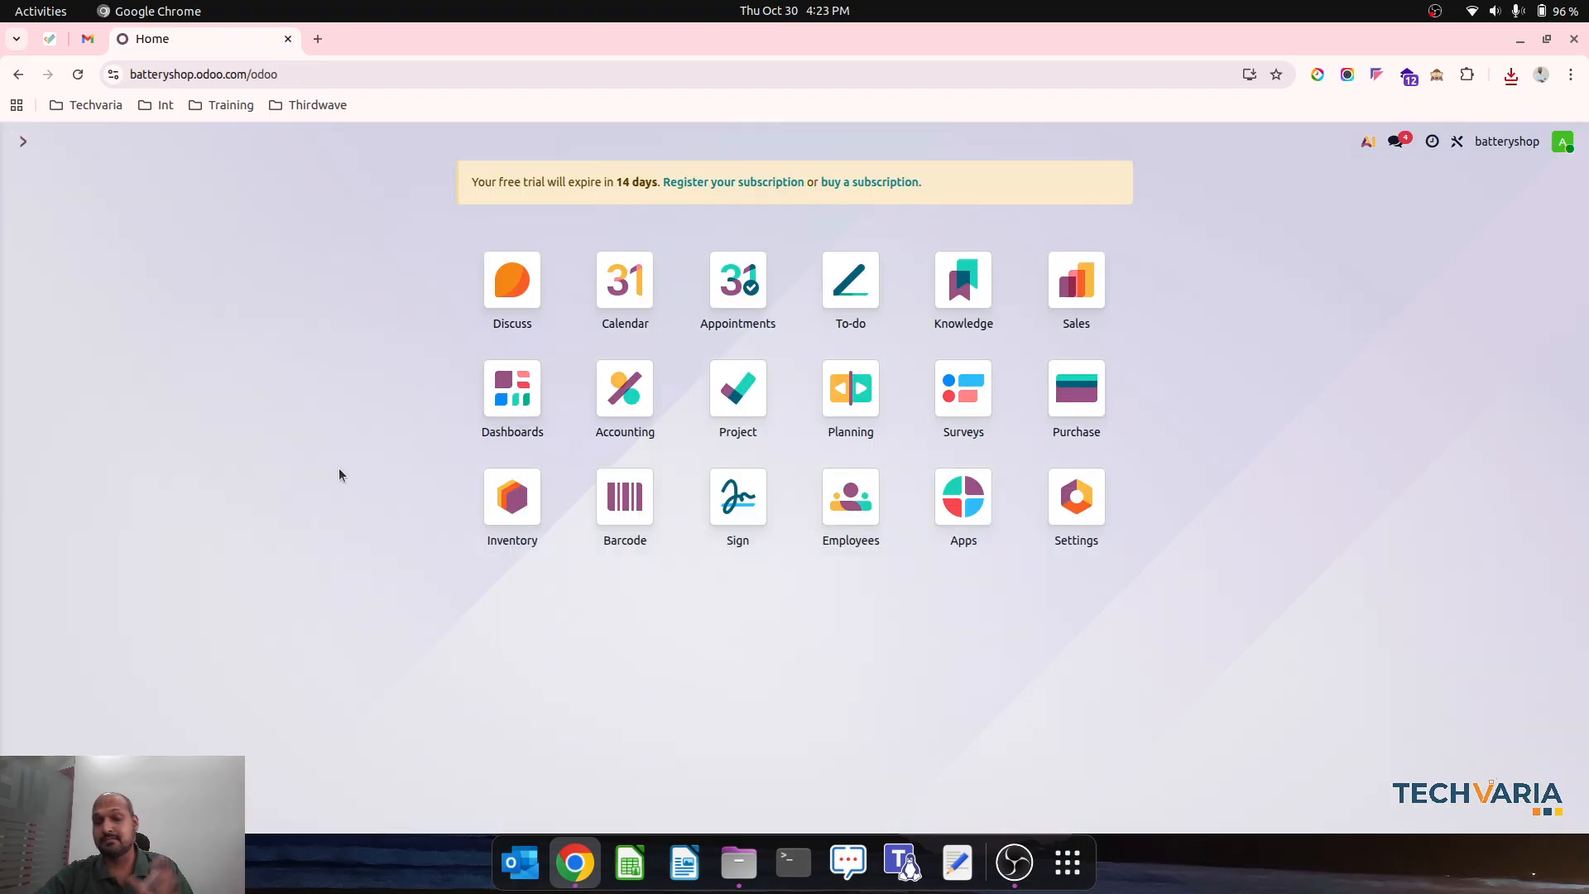
{"action": "left_click", "coordinate": [1078, 291]}
{"action": "left_click", "coordinate": [21, 142]}
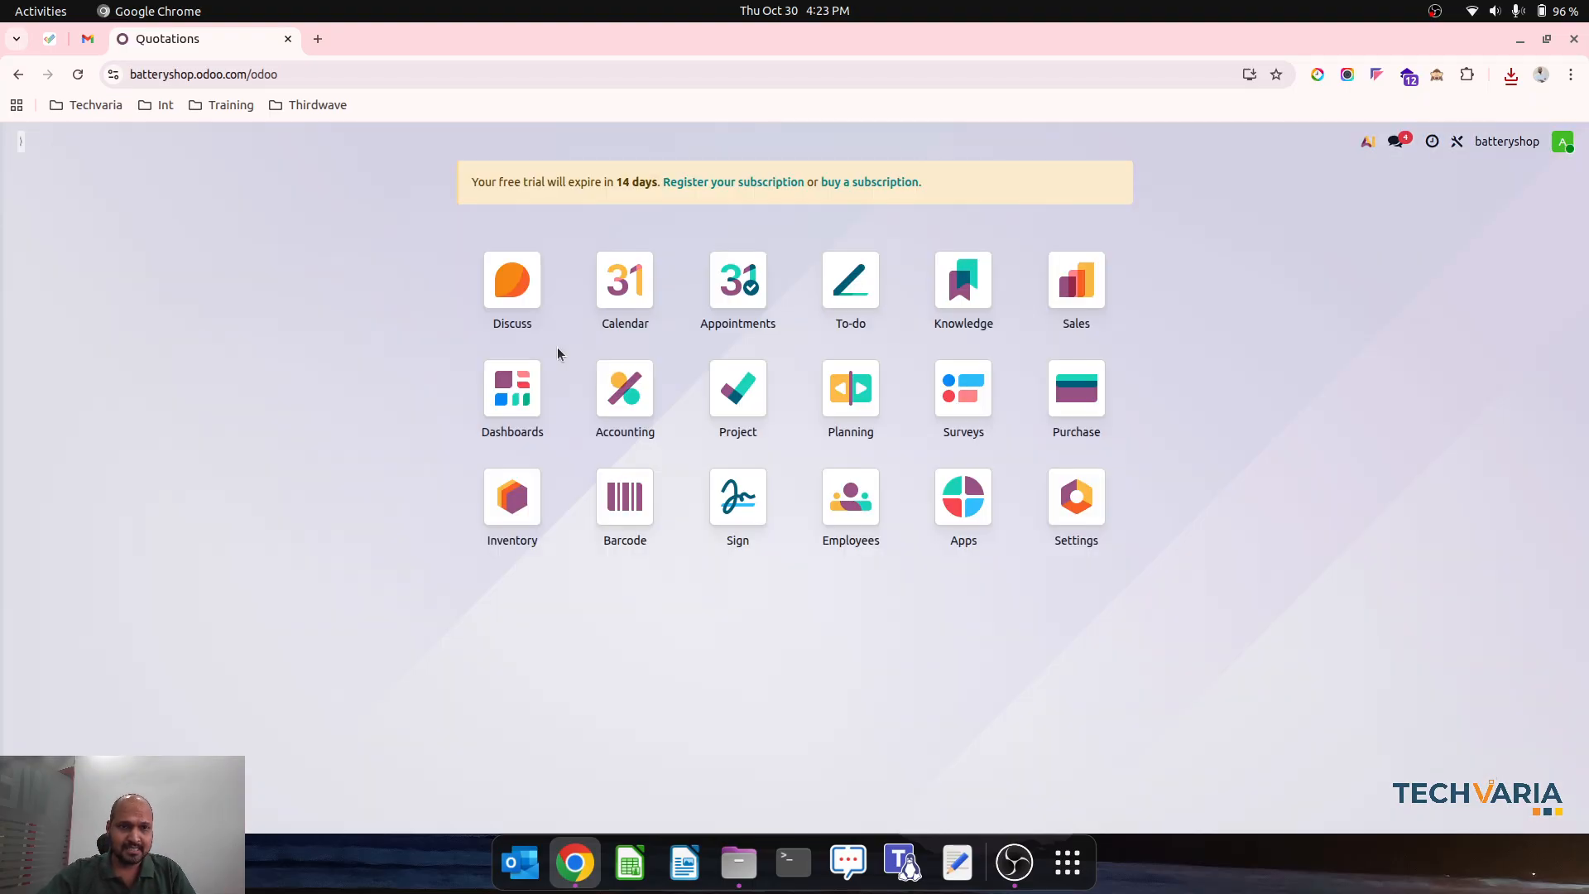
- Create and save a new accounting journal named Cash, of type Cash with sequence prefix CSH1
{"action": "left_click", "coordinate": [657, 430]}
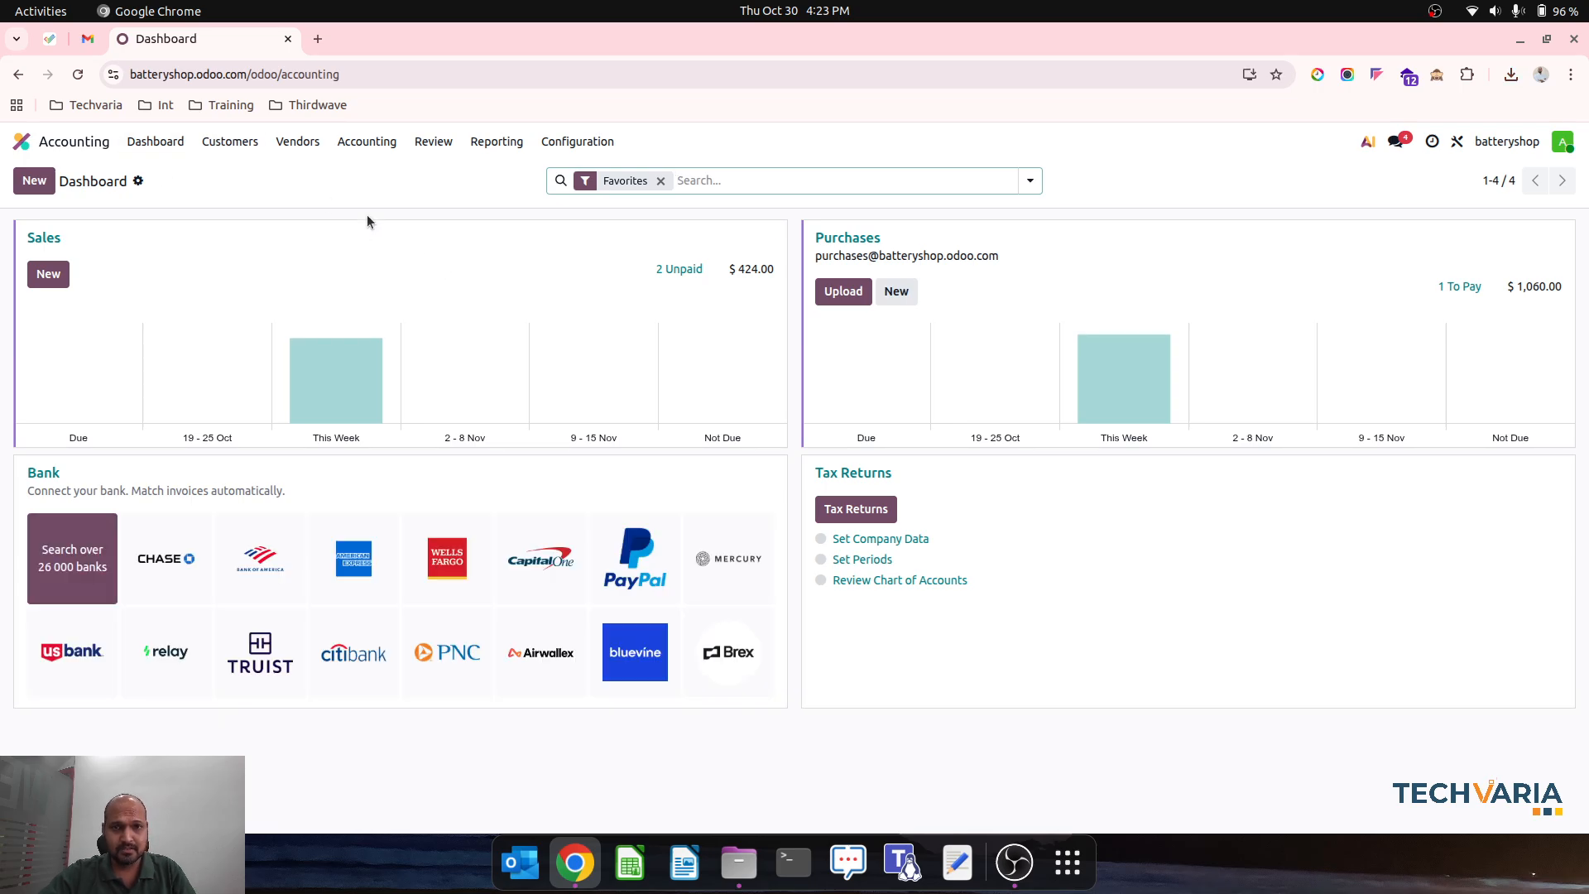
{"action": "left_click", "coordinate": [577, 141]}
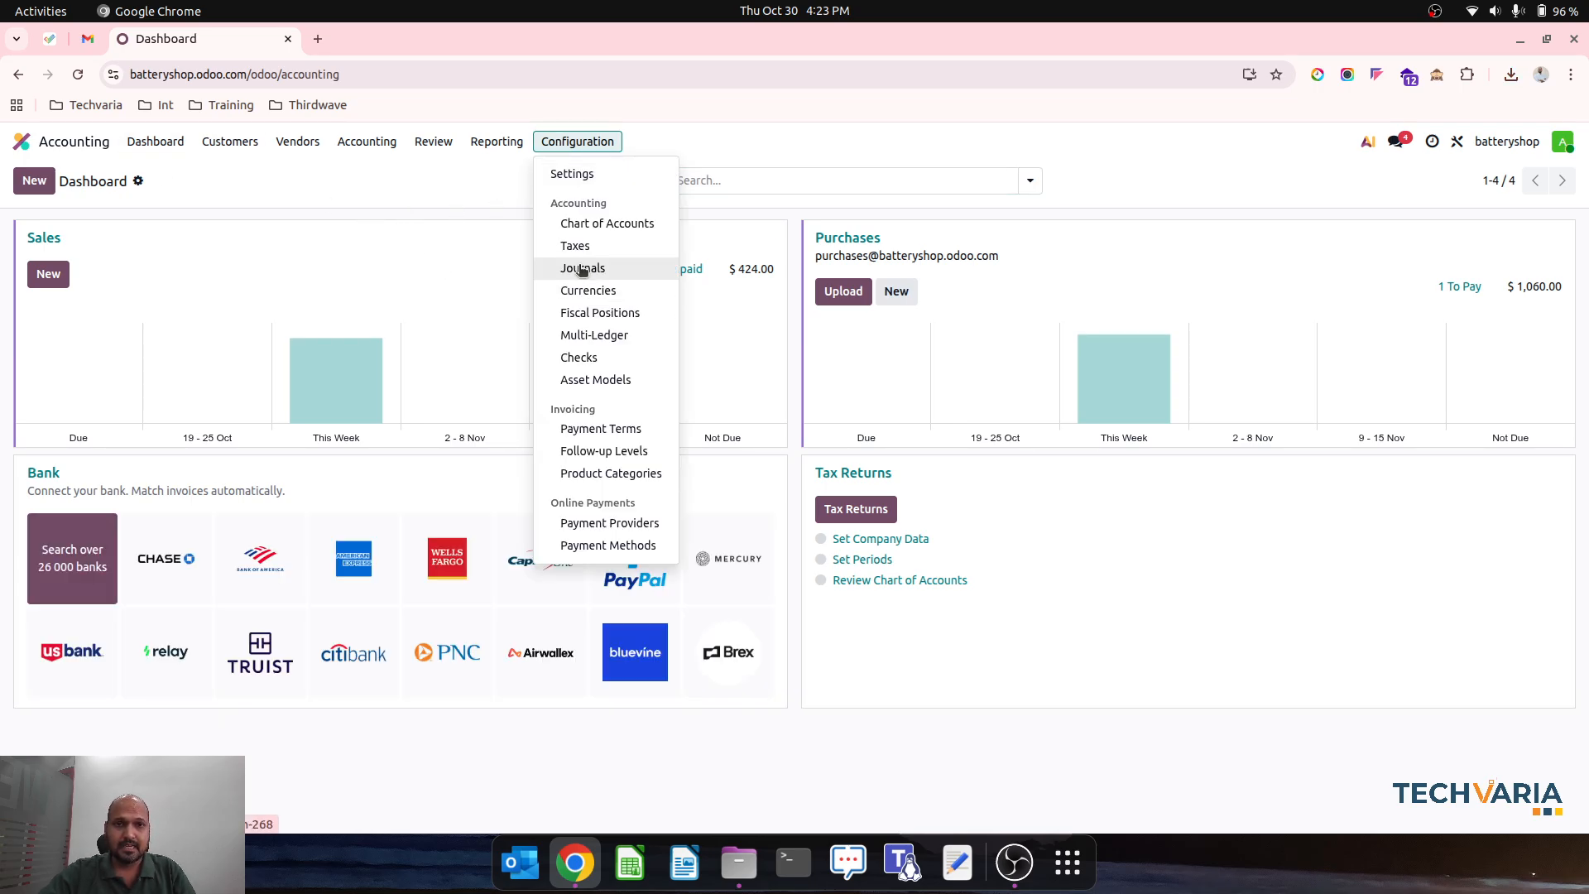
{"action": "left_click", "coordinate": [584, 269]}
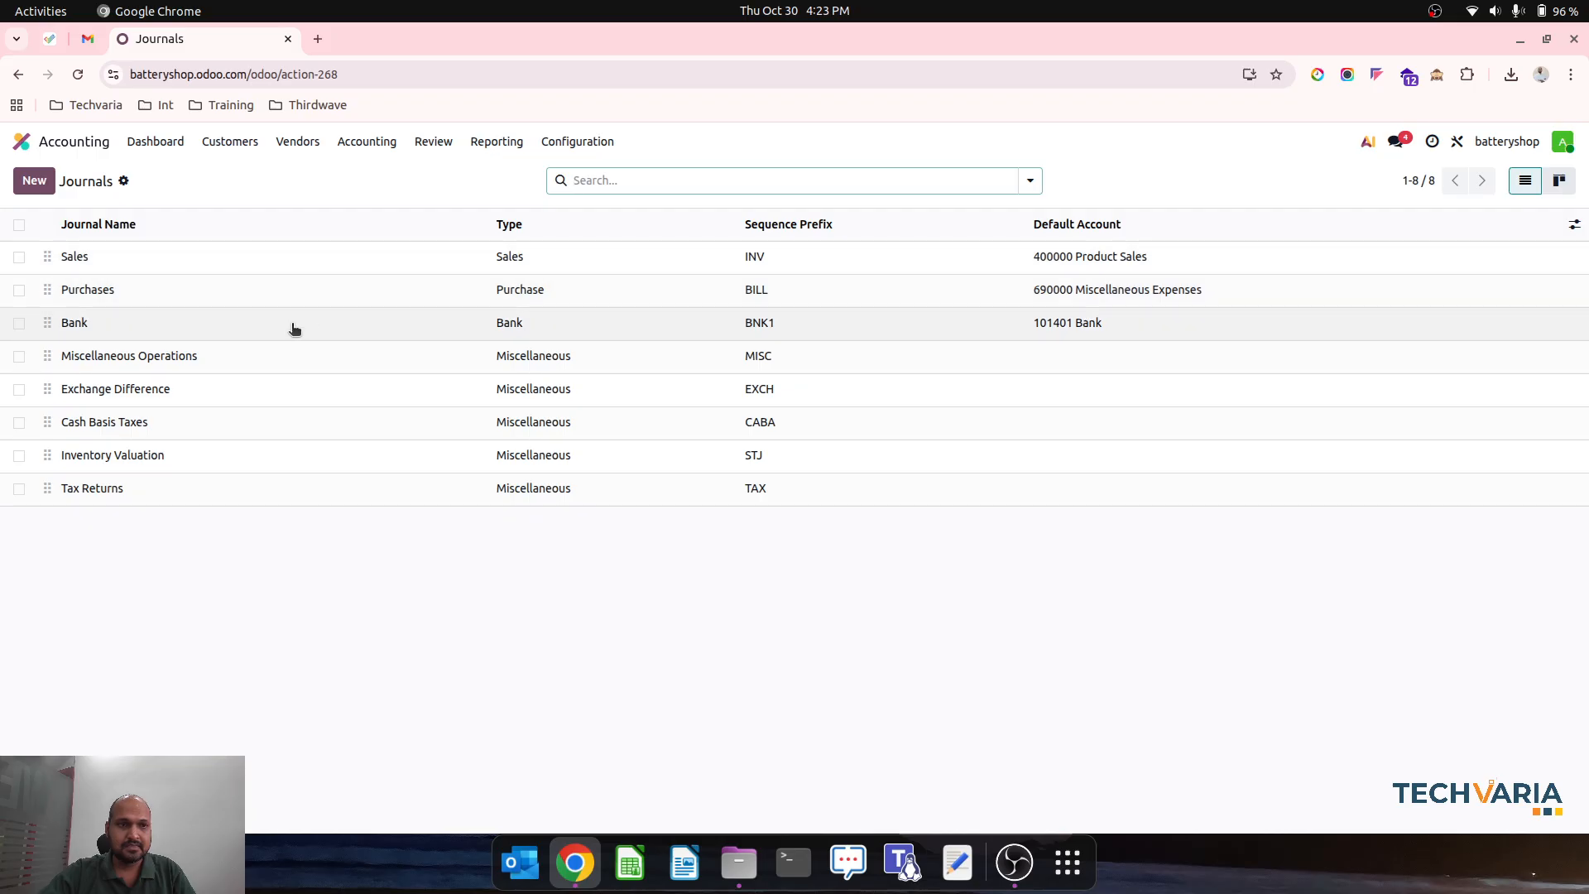
{"action": "left_click", "coordinate": [34, 180]}
{"action": "type", "text": "Cash"}
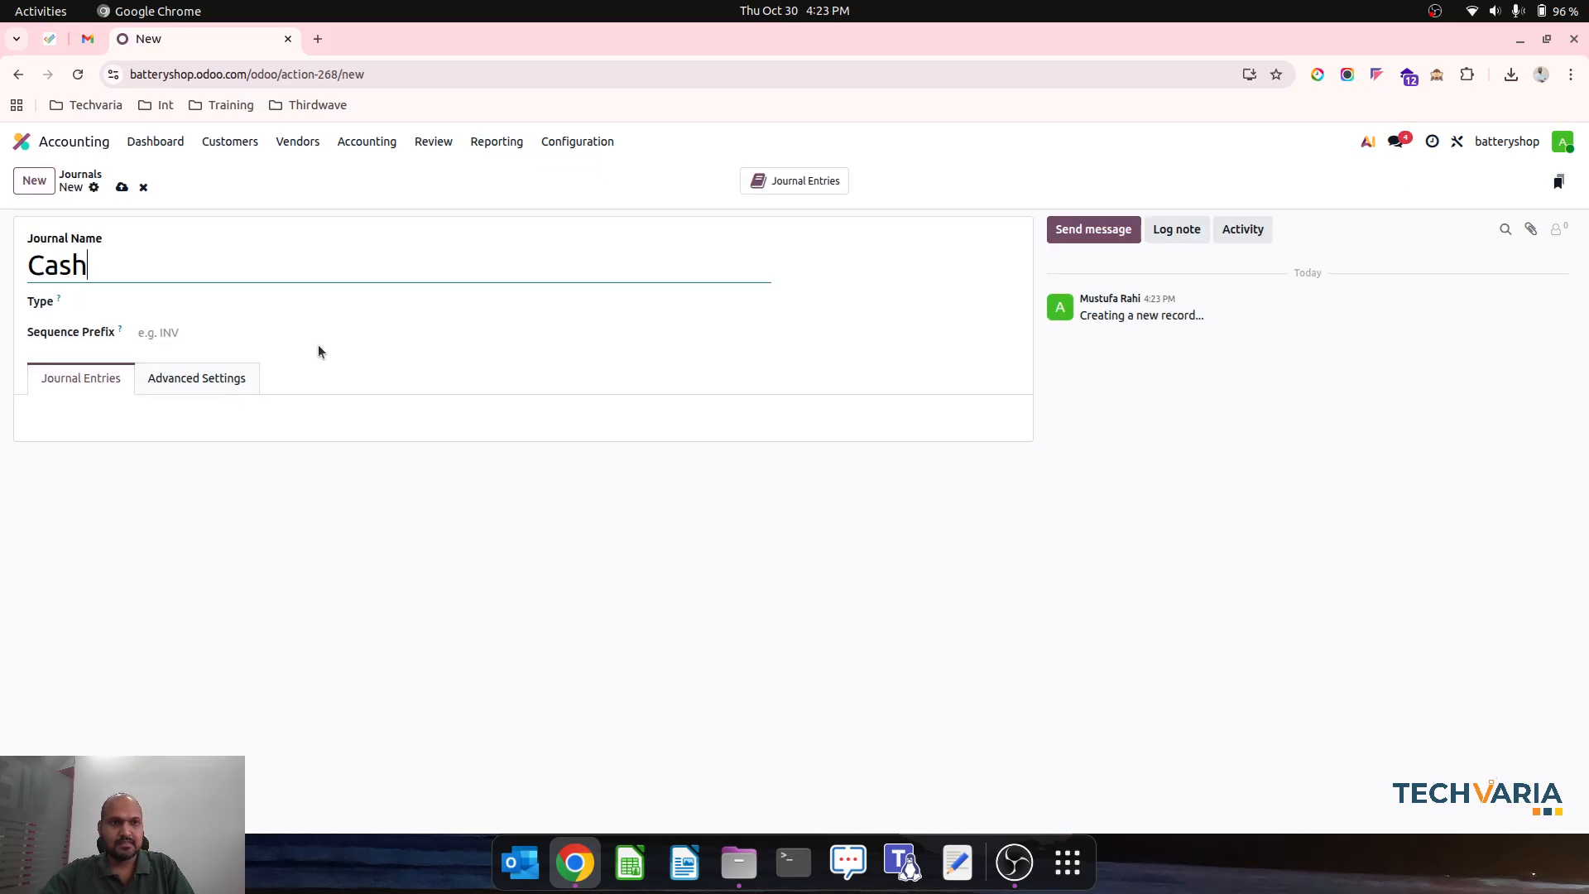
{"action": "left_click", "coordinate": [253, 306]}
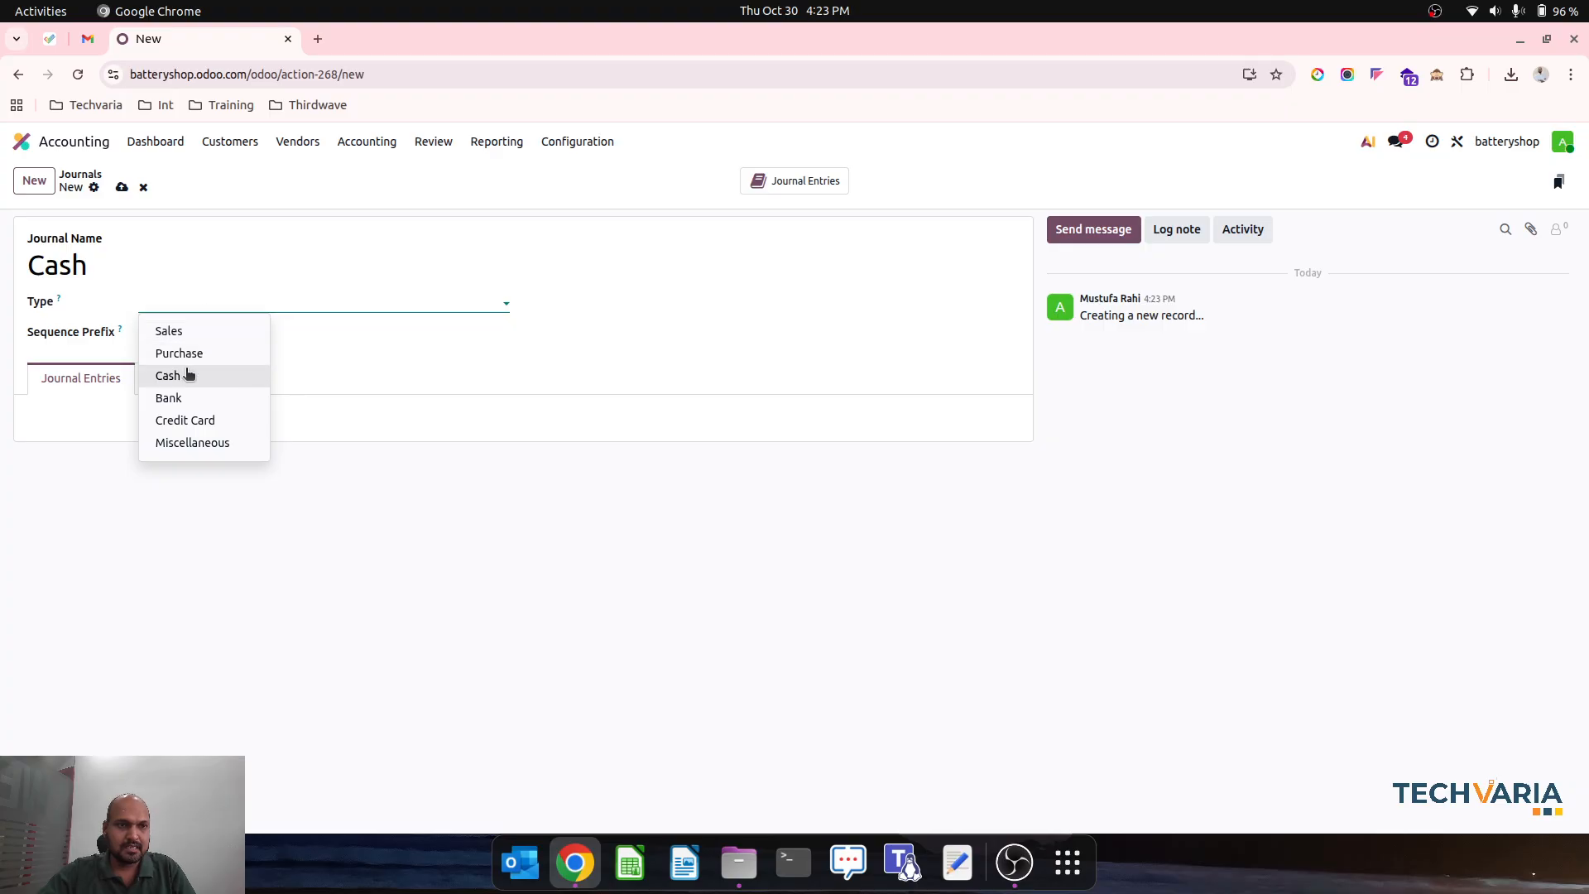
{"action": "left_click", "coordinate": [195, 372]}
{"action": "left_click", "coordinate": [198, 330]}
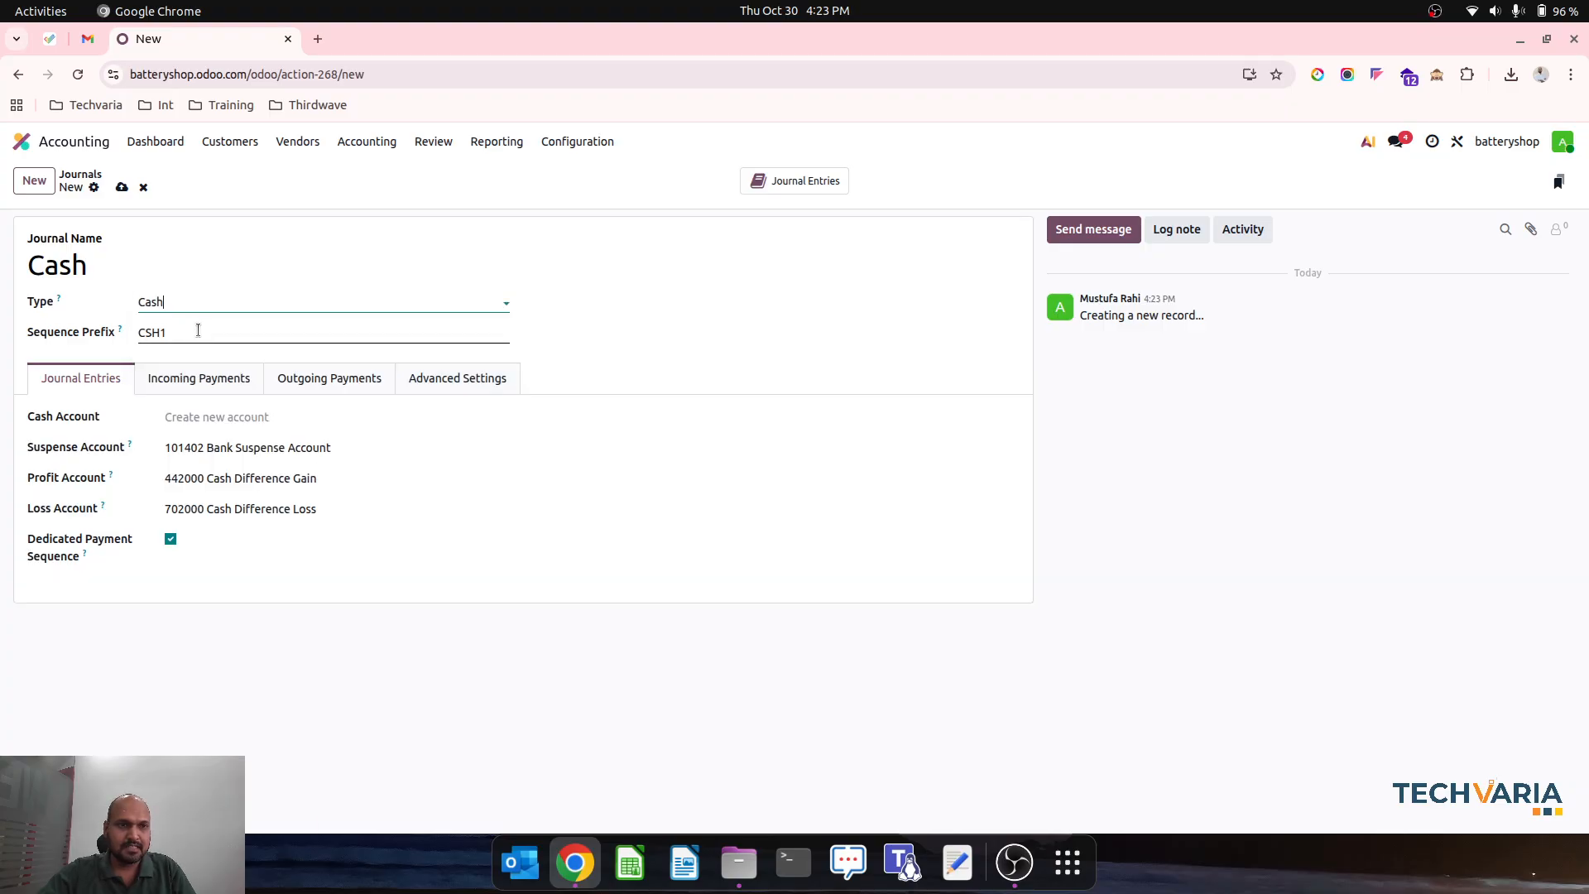
{"action": "left_click", "coordinate": [122, 187]}
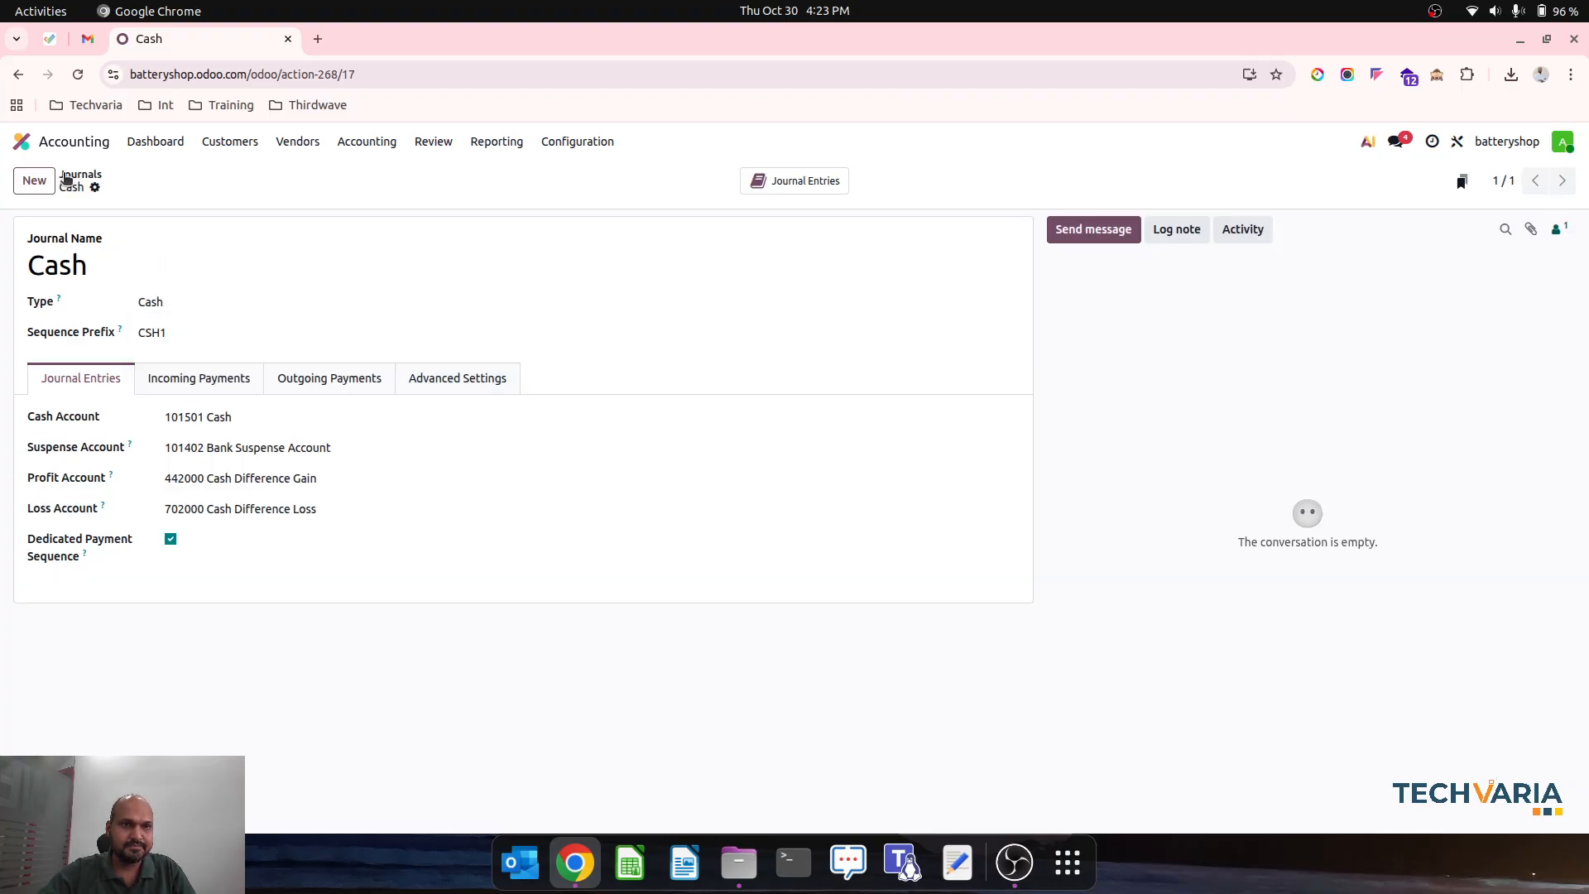
- Set the outstanding receipts account of the Cash journal's incoming Manual Payment line to 101501 Cash
{"action": "left_click", "coordinate": [216, 381]}
{"action": "left_click", "coordinate": [595, 436]}
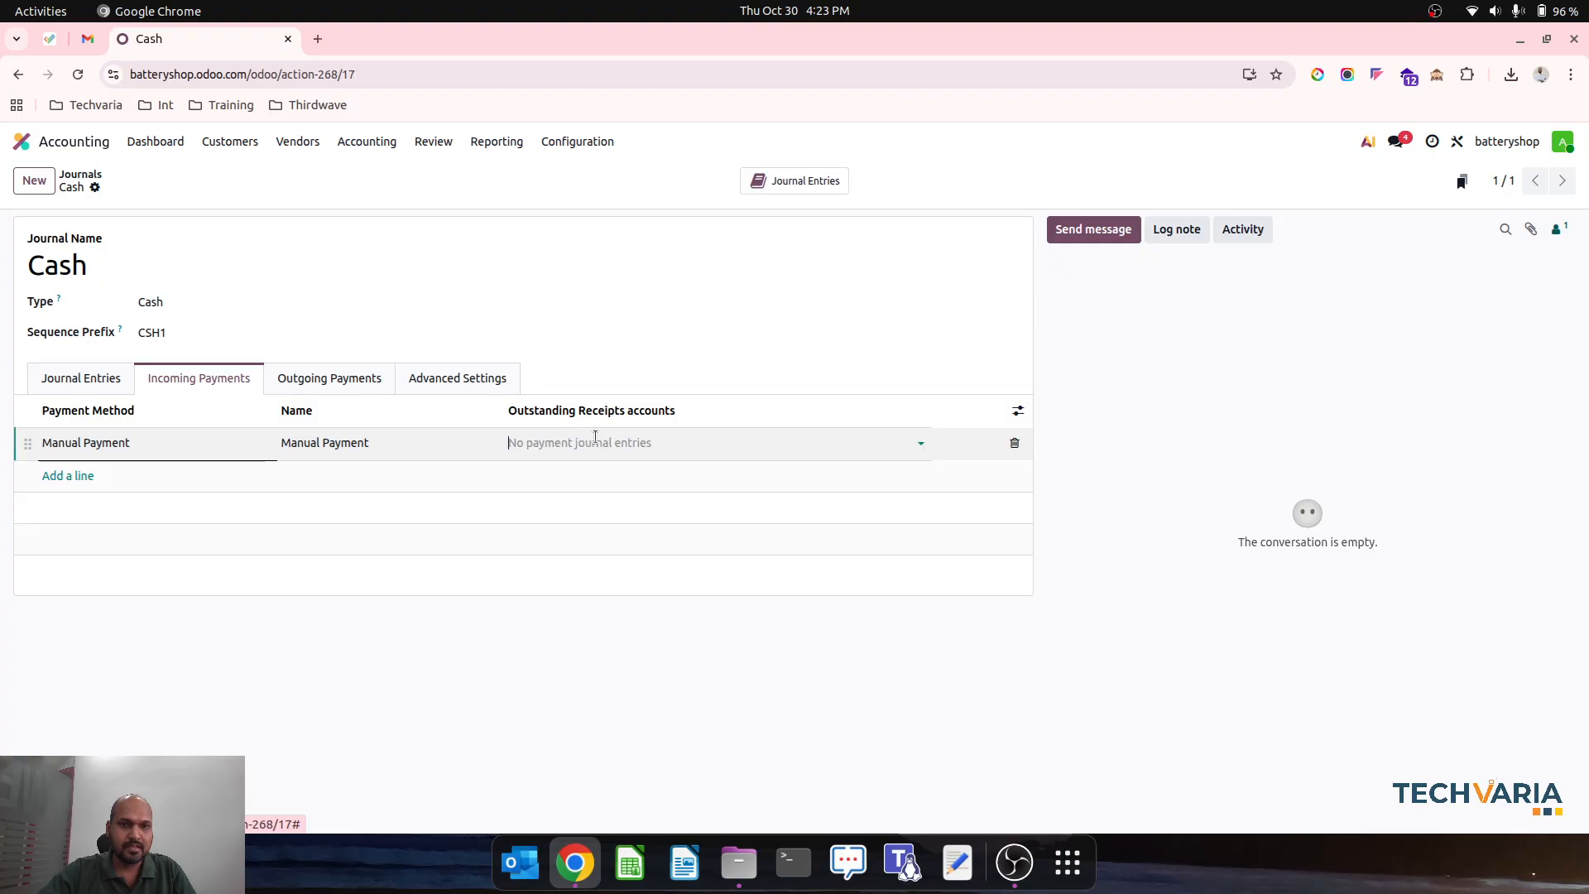
{"action": "type", "text": "ca"}
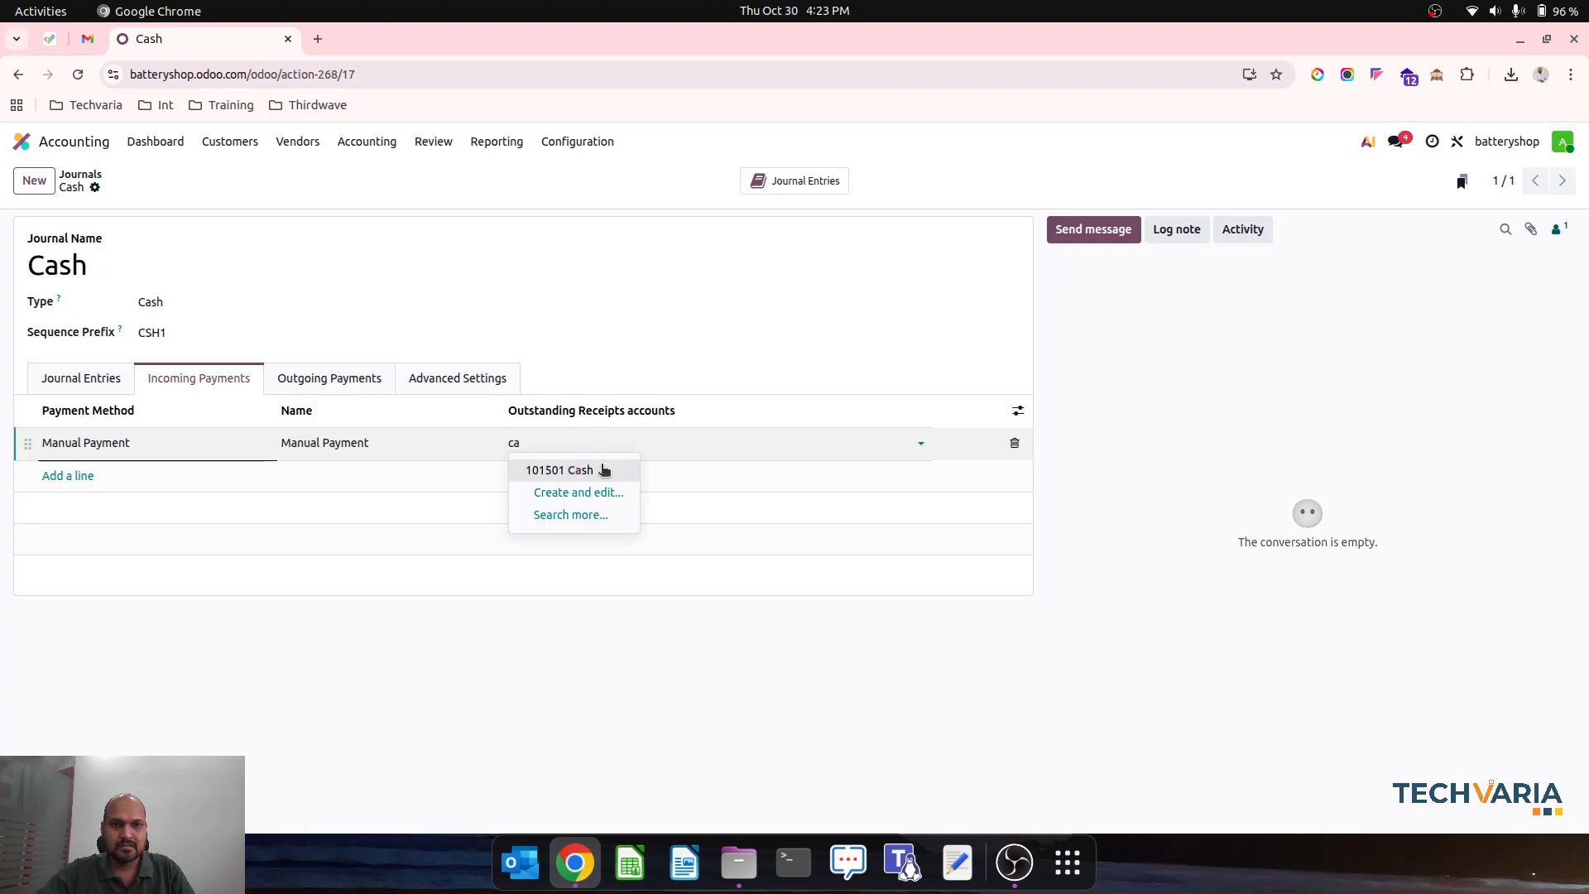
{"action": "left_click", "coordinate": [603, 471]}
- Set the outstanding payments account of the Cash journal's outgoing Manual Payment line to 101501 Cash and save the journal
{"action": "left_click", "coordinate": [380, 380]}
{"action": "left_click", "coordinate": [568, 443]}
{"action": "type", "text": "c"}
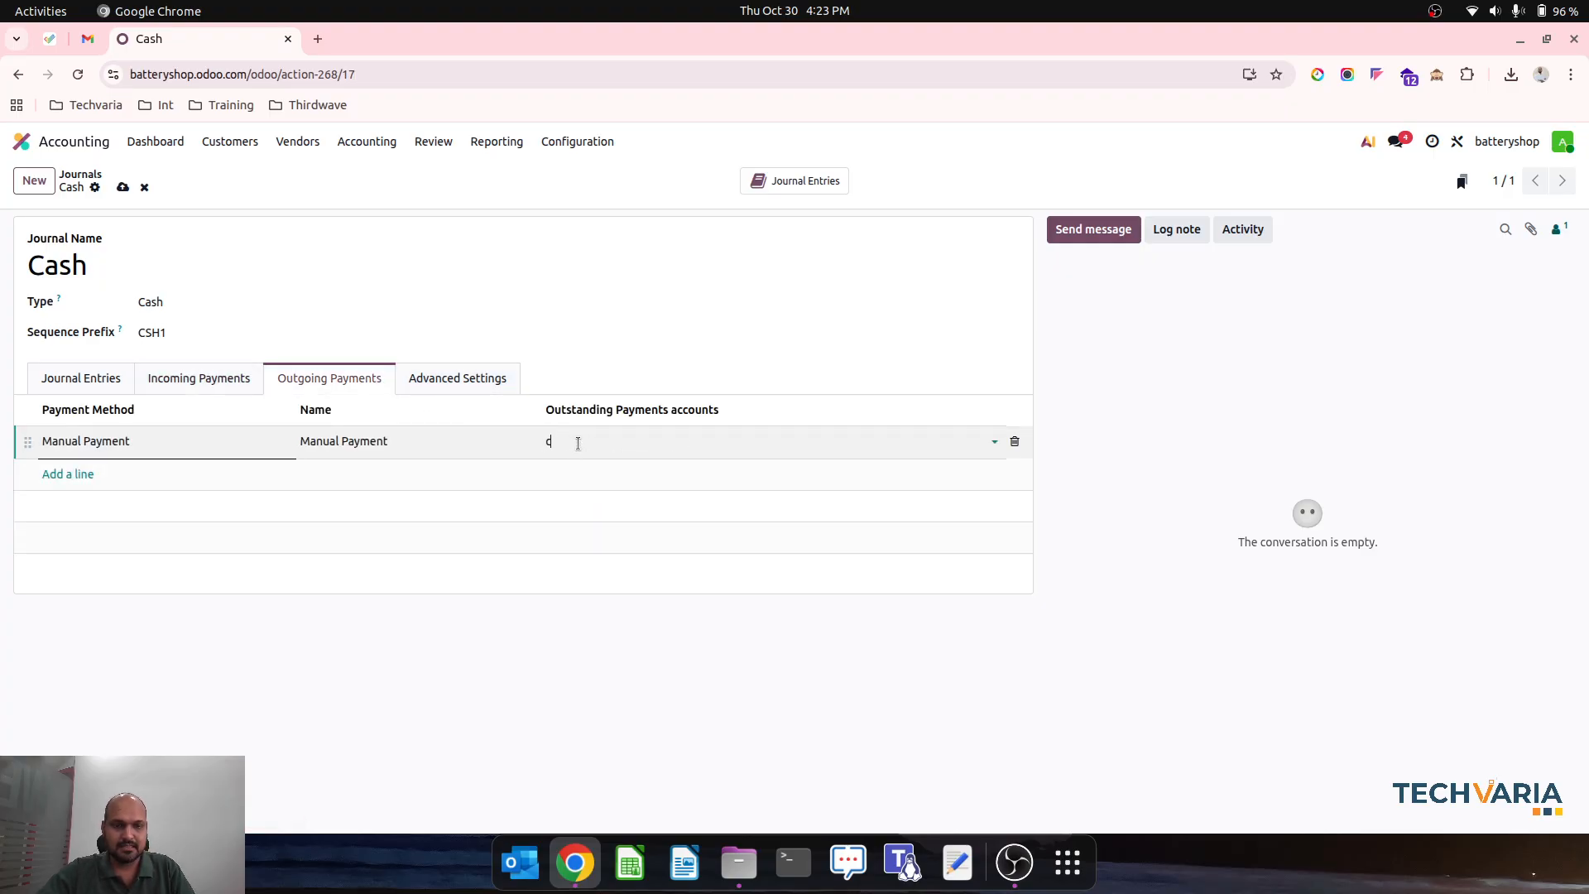
{"action": "type", "text": "as"}
{"action": "left_click", "coordinate": [596, 467]}
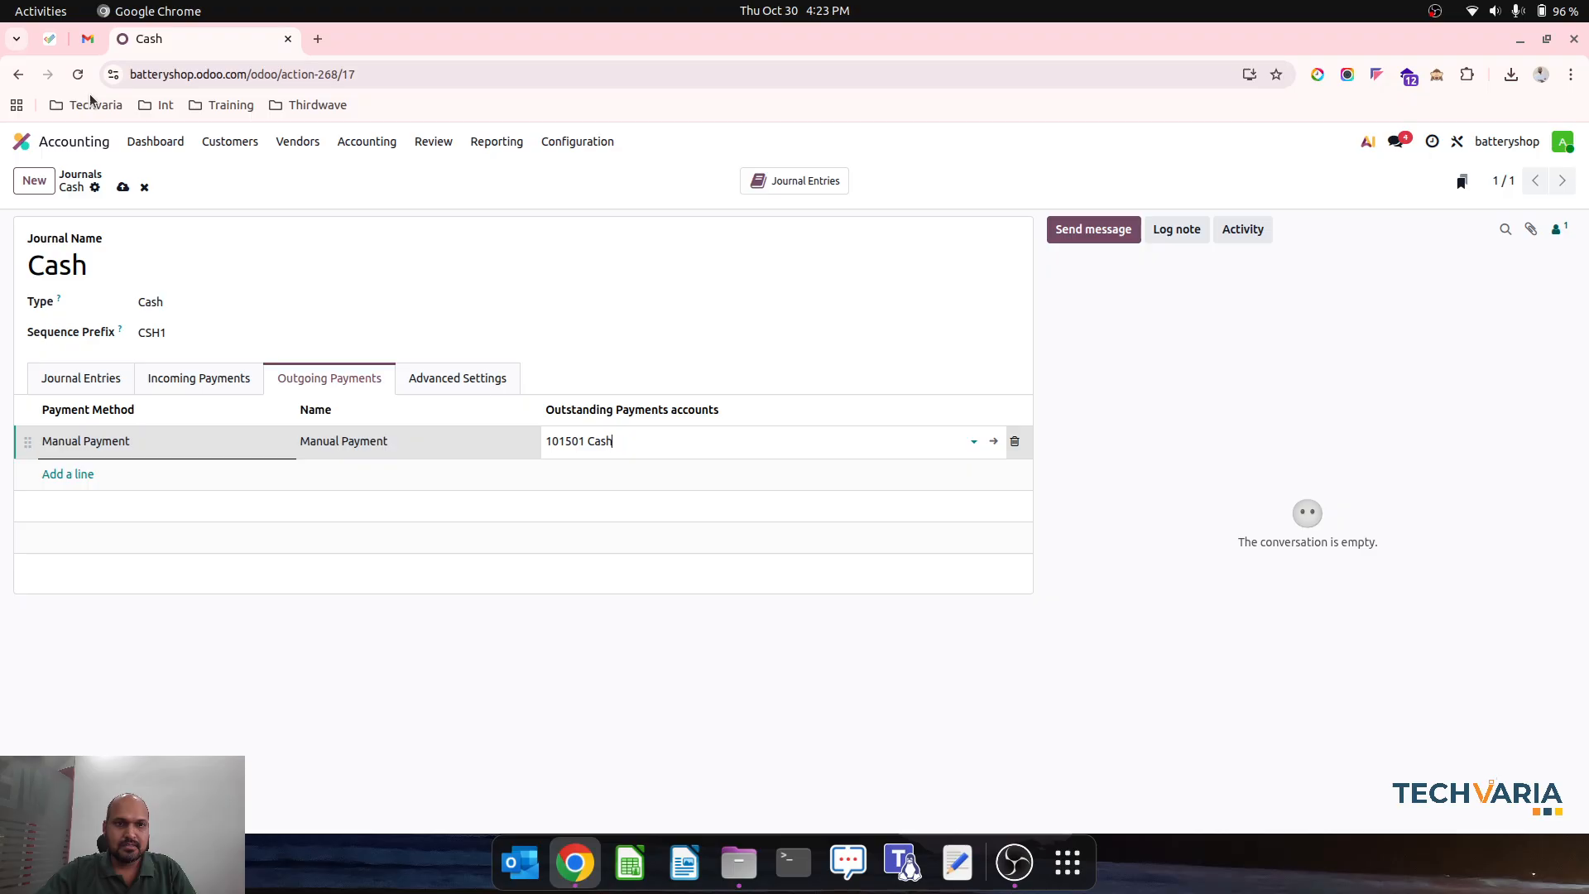
{"action": "left_click", "coordinate": [122, 187]}
- Open the Customer2 invoice in Accounting and register its full payment through the Cash journal
{"action": "left_click", "coordinate": [22, 141]}
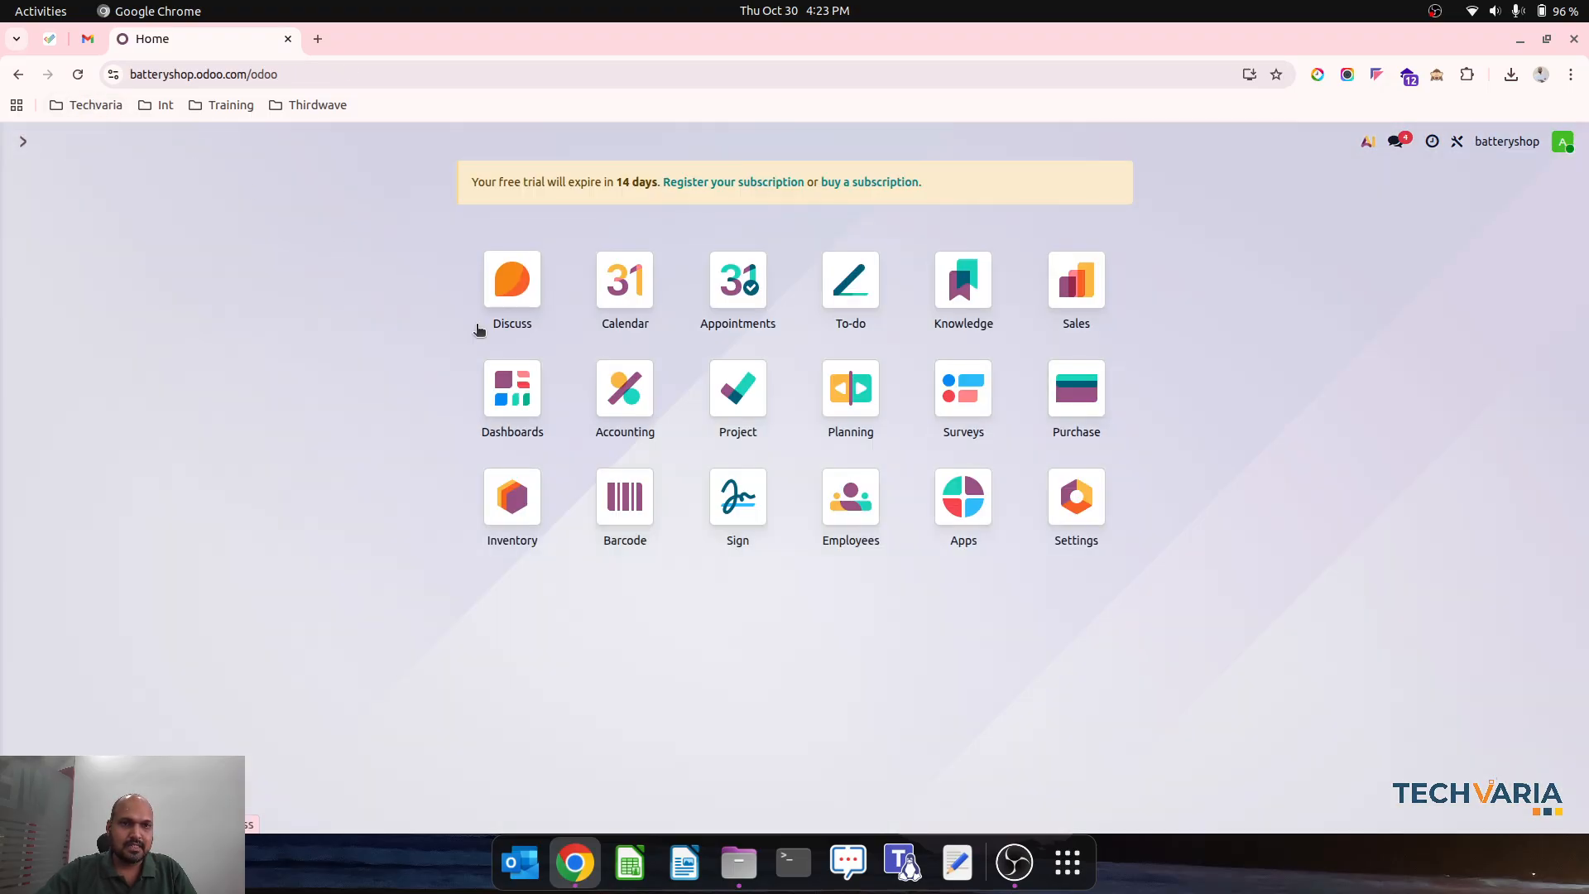
{"action": "left_click", "coordinate": [622, 414]}
{"action": "left_click", "coordinate": [240, 146]}
{"action": "left_click", "coordinate": [242, 171]}
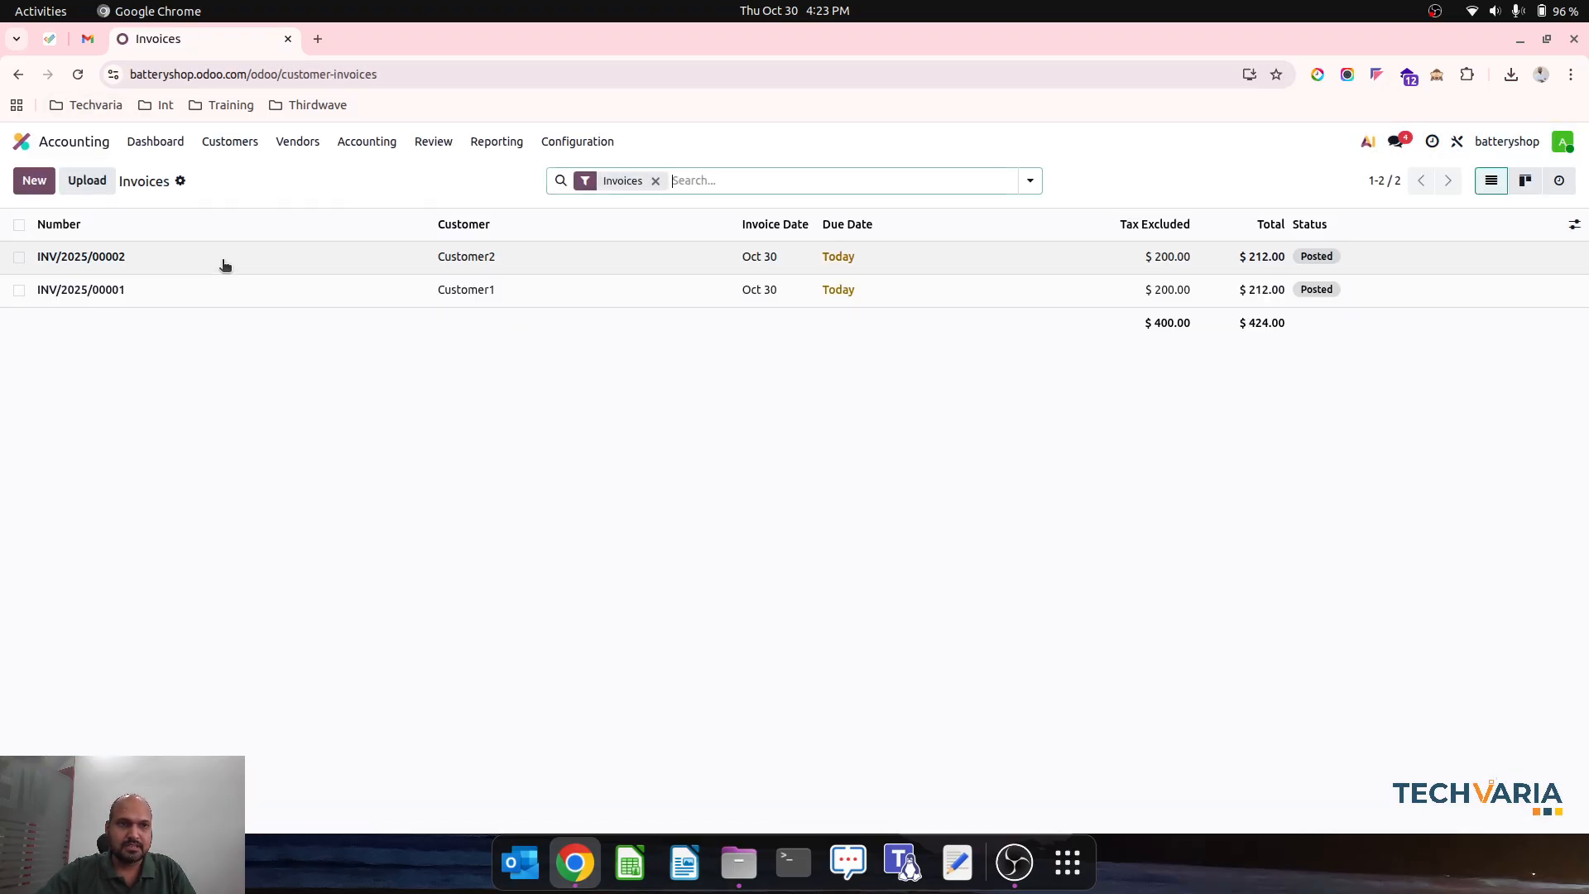
{"action": "left_click", "coordinate": [225, 261]}
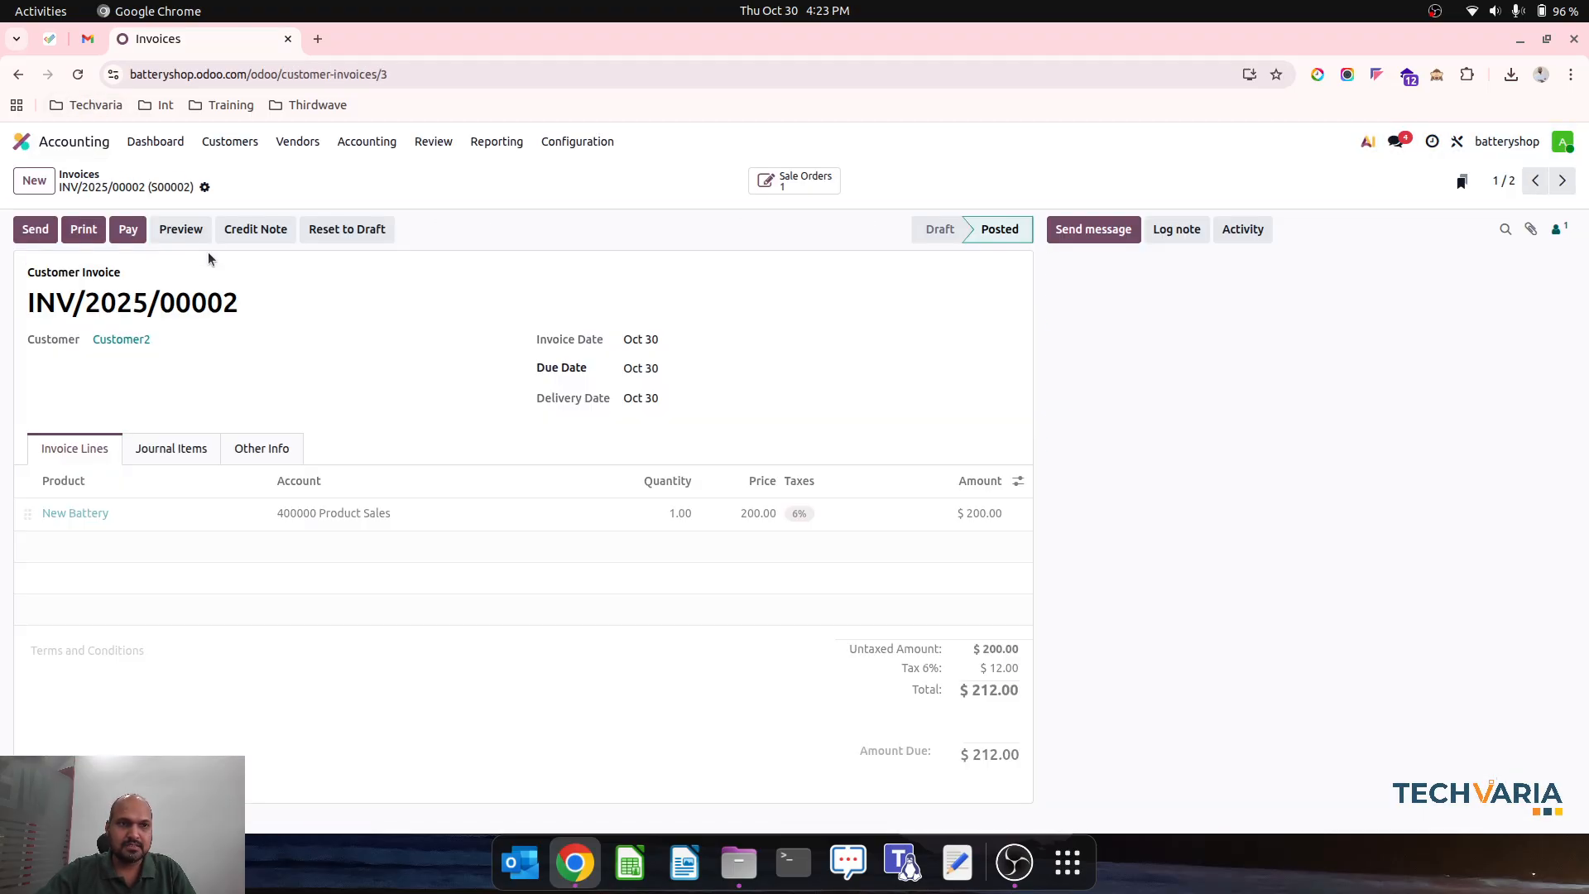
{"action": "left_click", "coordinate": [125, 237]}
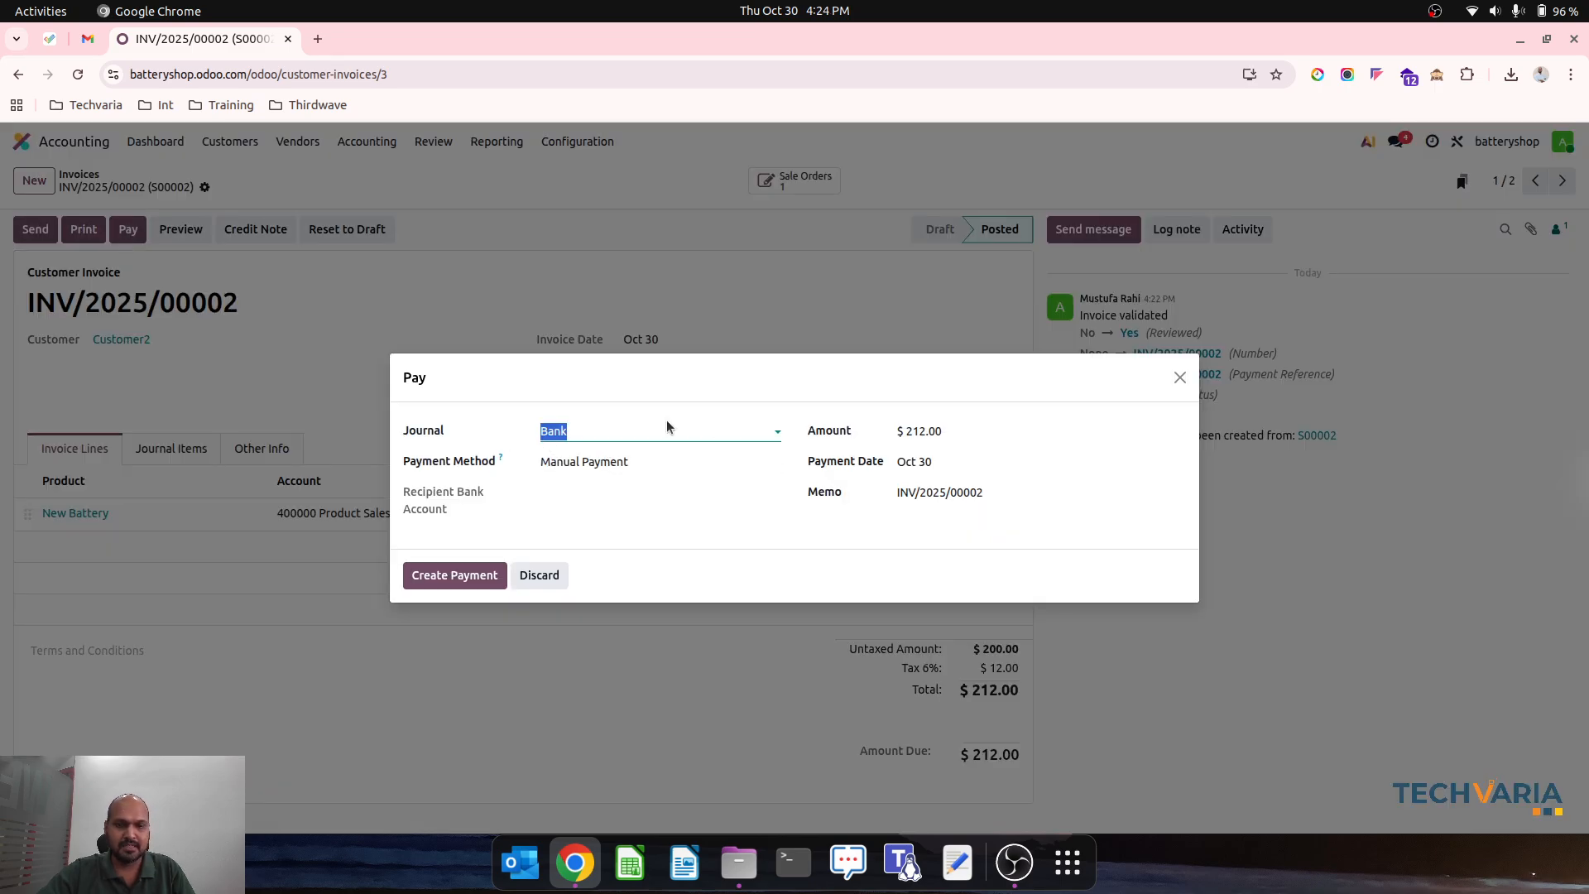
{"action": "type", "text": "ca"}
{"action": "left_click", "coordinate": [638, 457]}
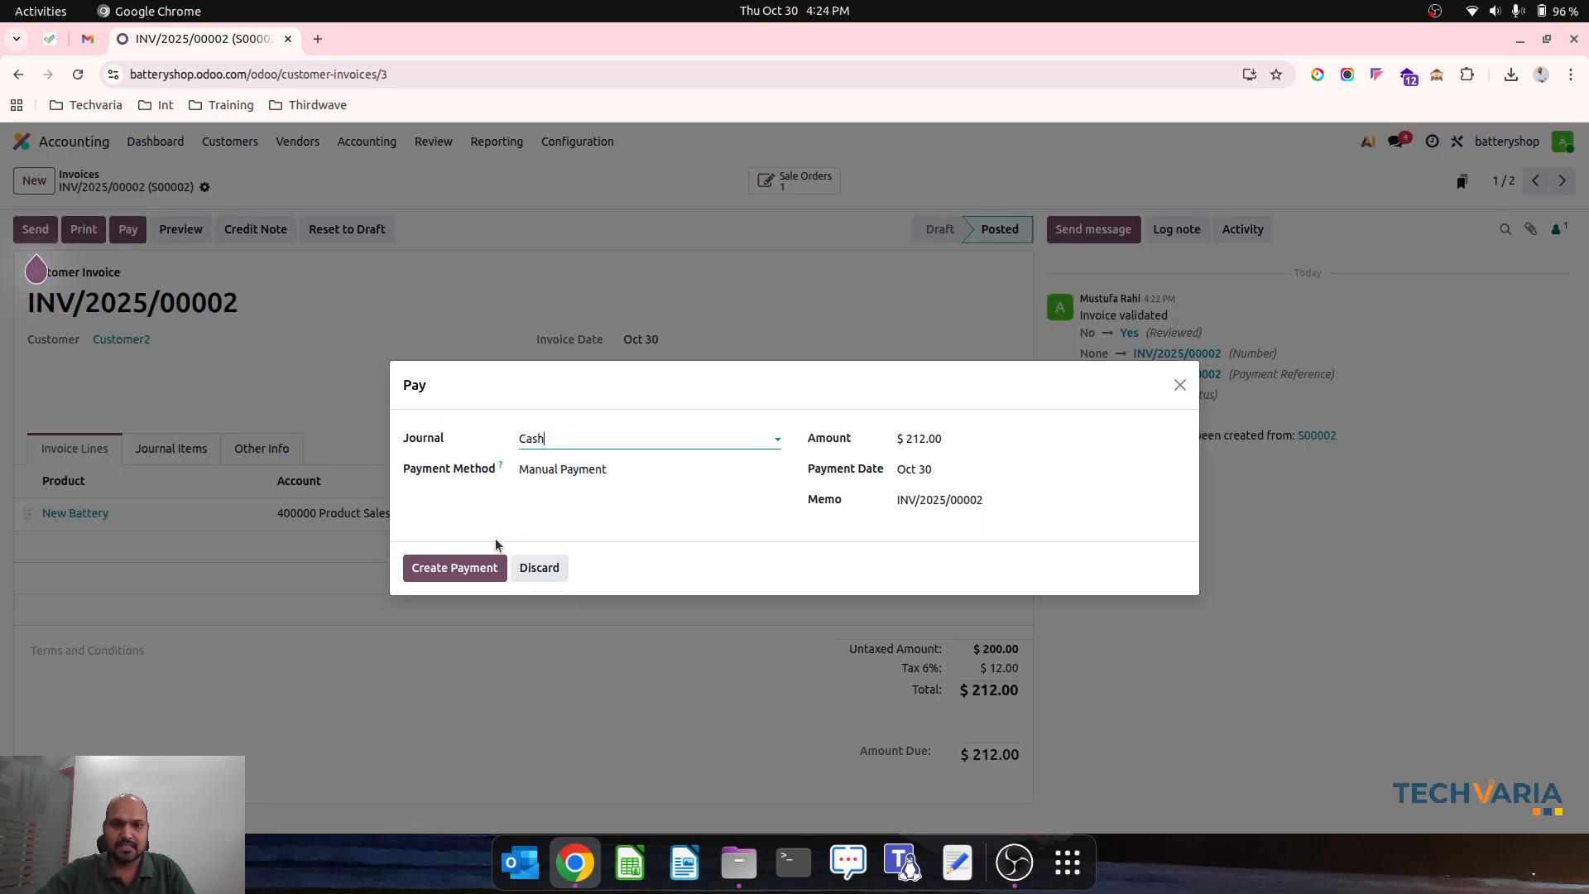
{"action": "left_click", "coordinate": [458, 569]}
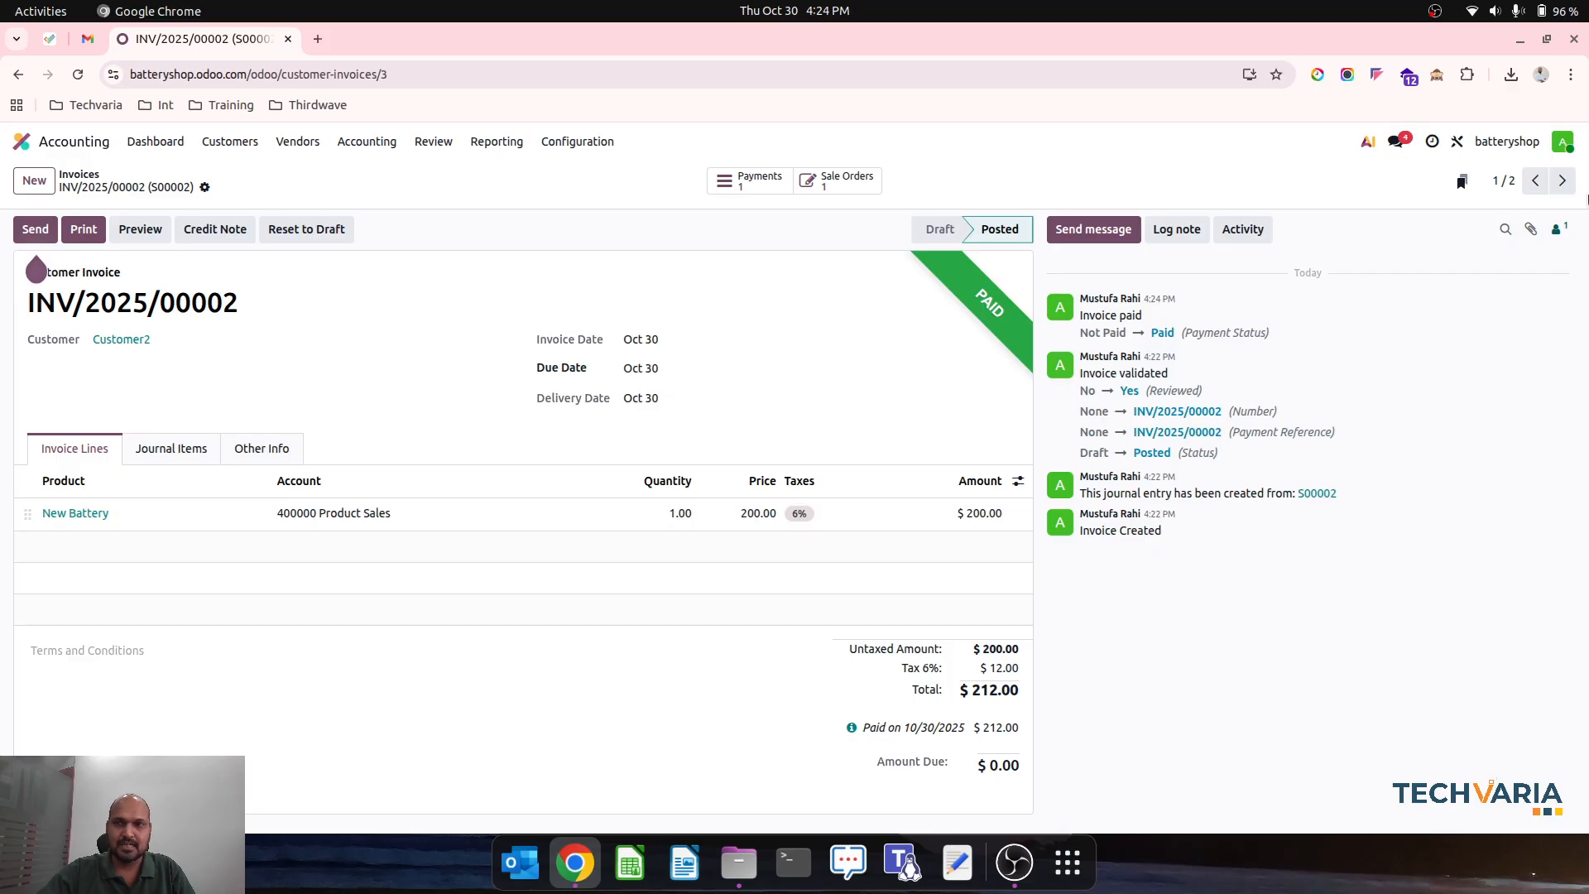
- Go to the Customer1 invoice and register its full payment through the Cash journal
{"action": "left_click", "coordinate": [1562, 180]}
{"action": "left_click", "coordinate": [127, 230]}
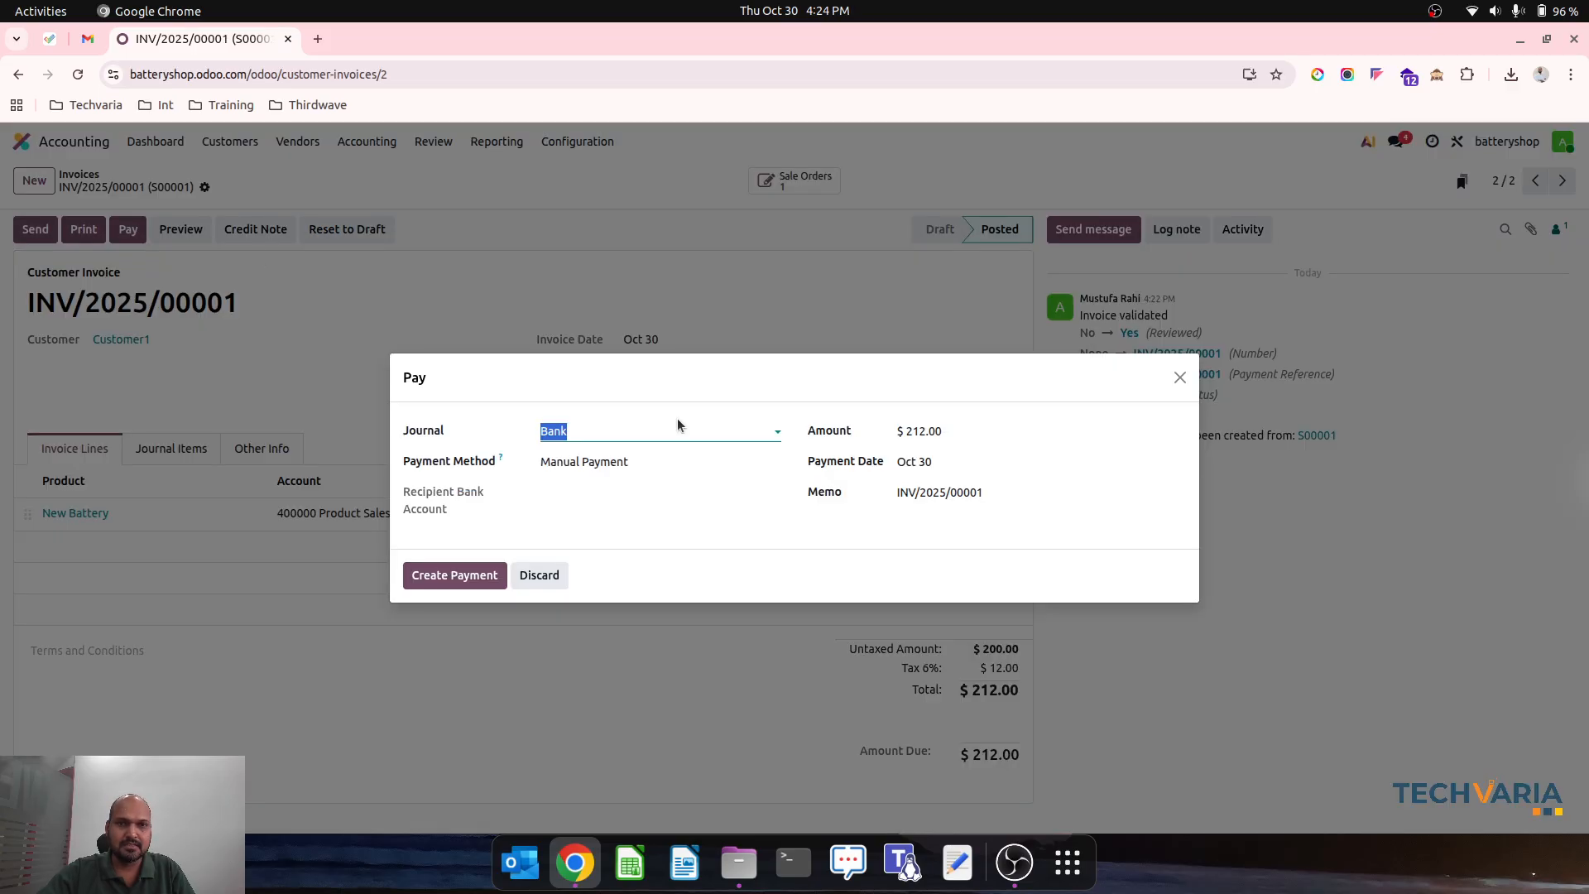
{"action": "type", "text": "ca"}
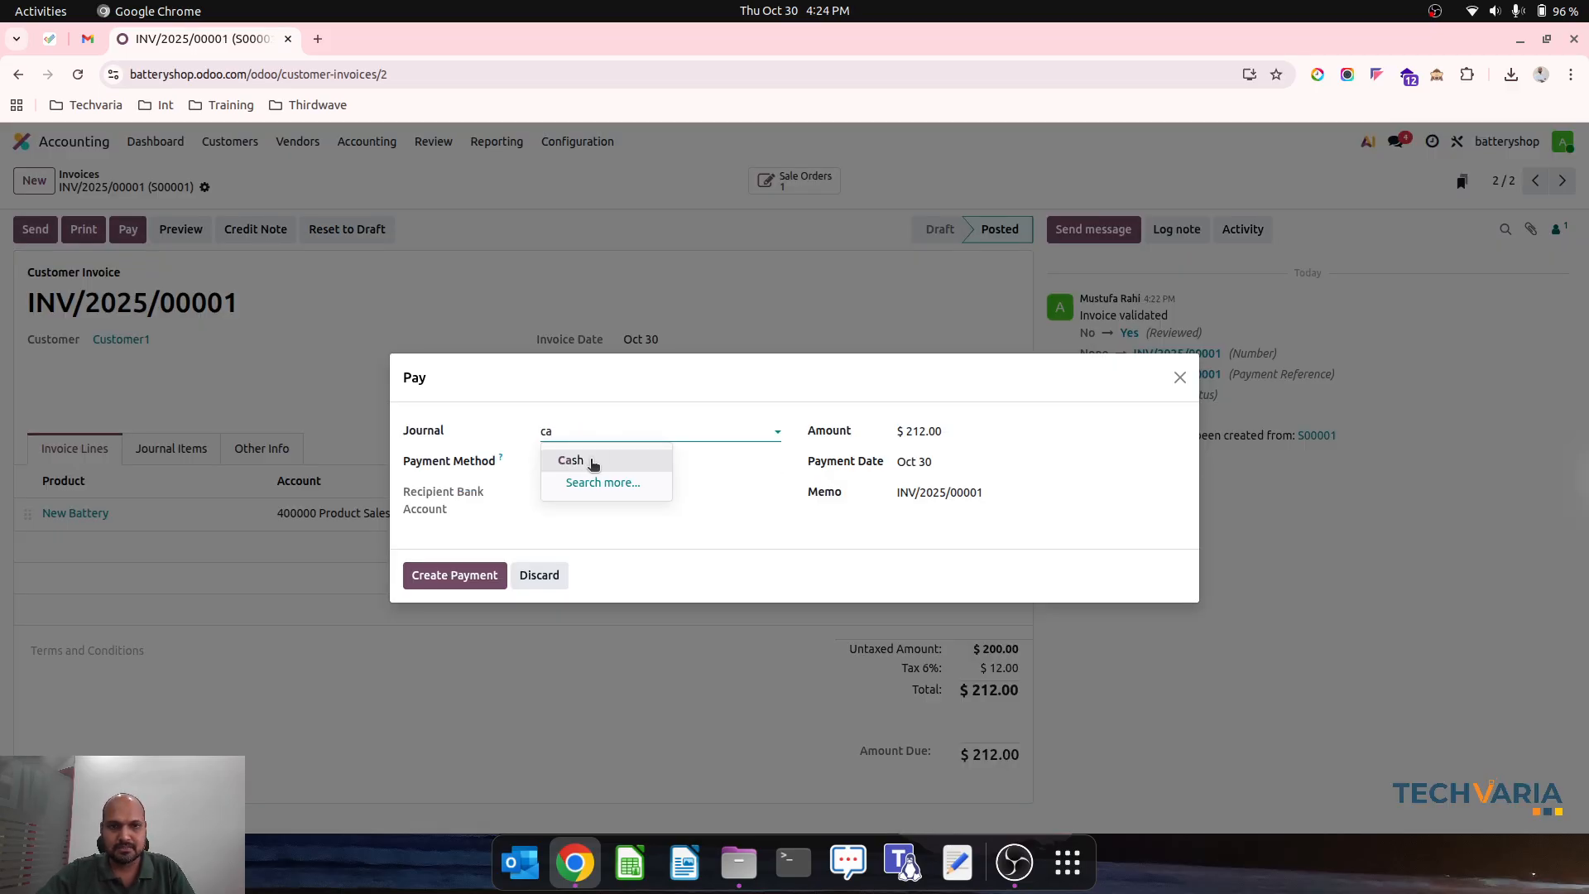
{"action": "left_click", "coordinate": [593, 465]}
{"action": "left_click", "coordinate": [430, 575]}
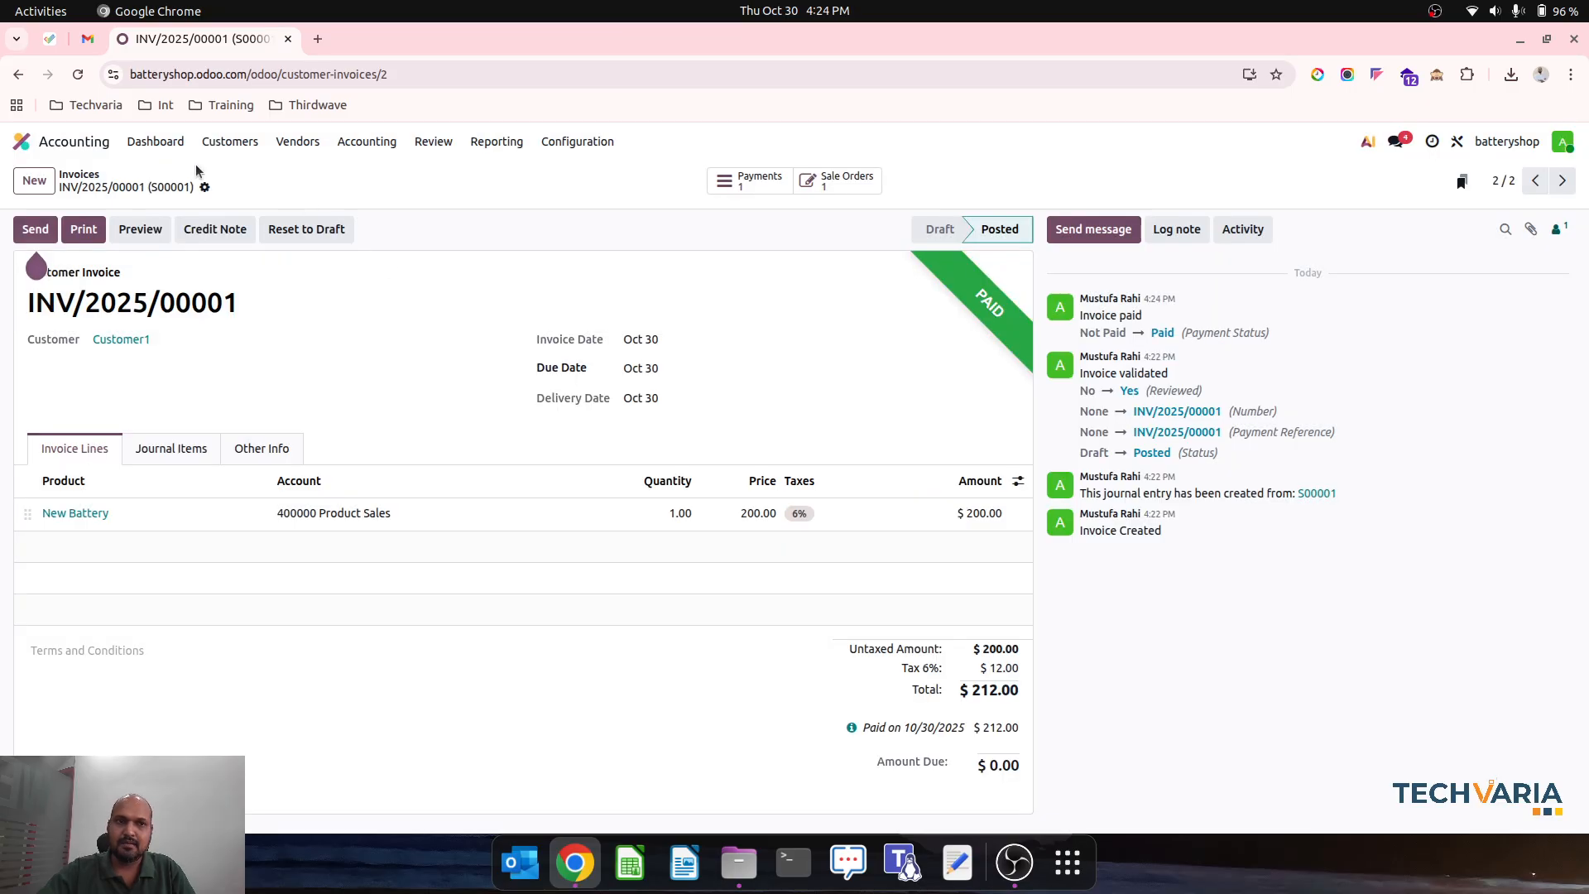
- Examine the Balance Sheet's Bank and Cash and Accounts Receivable sections with their accounts expanded
{"action": "left_click", "coordinate": [496, 144]}
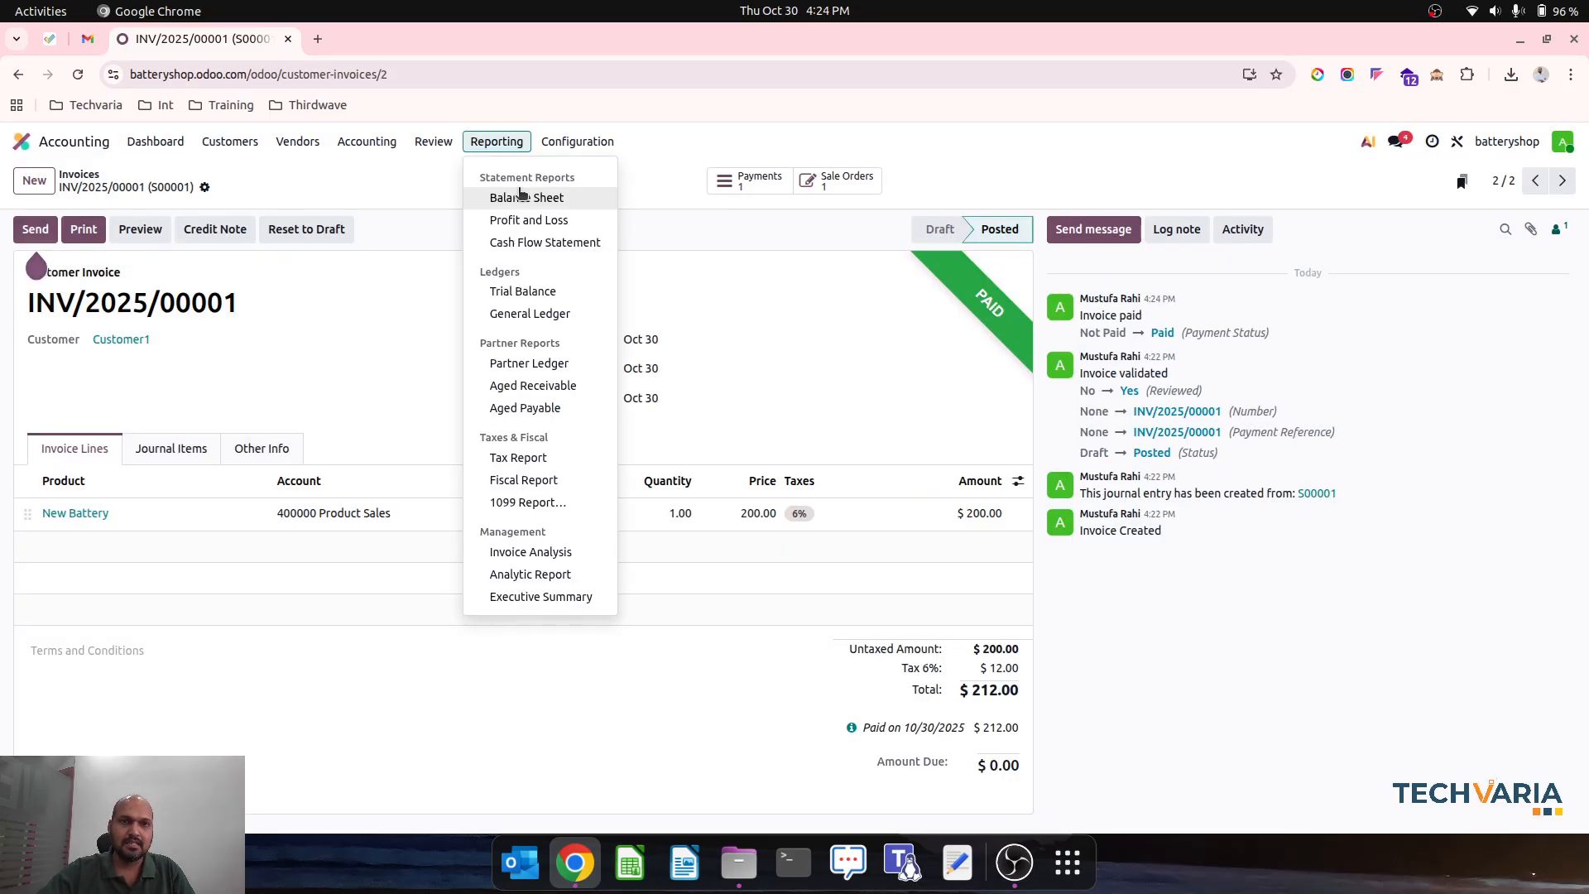
{"action": "left_click", "coordinate": [521, 197]}
{"action": "left_click", "coordinate": [529, 370]}
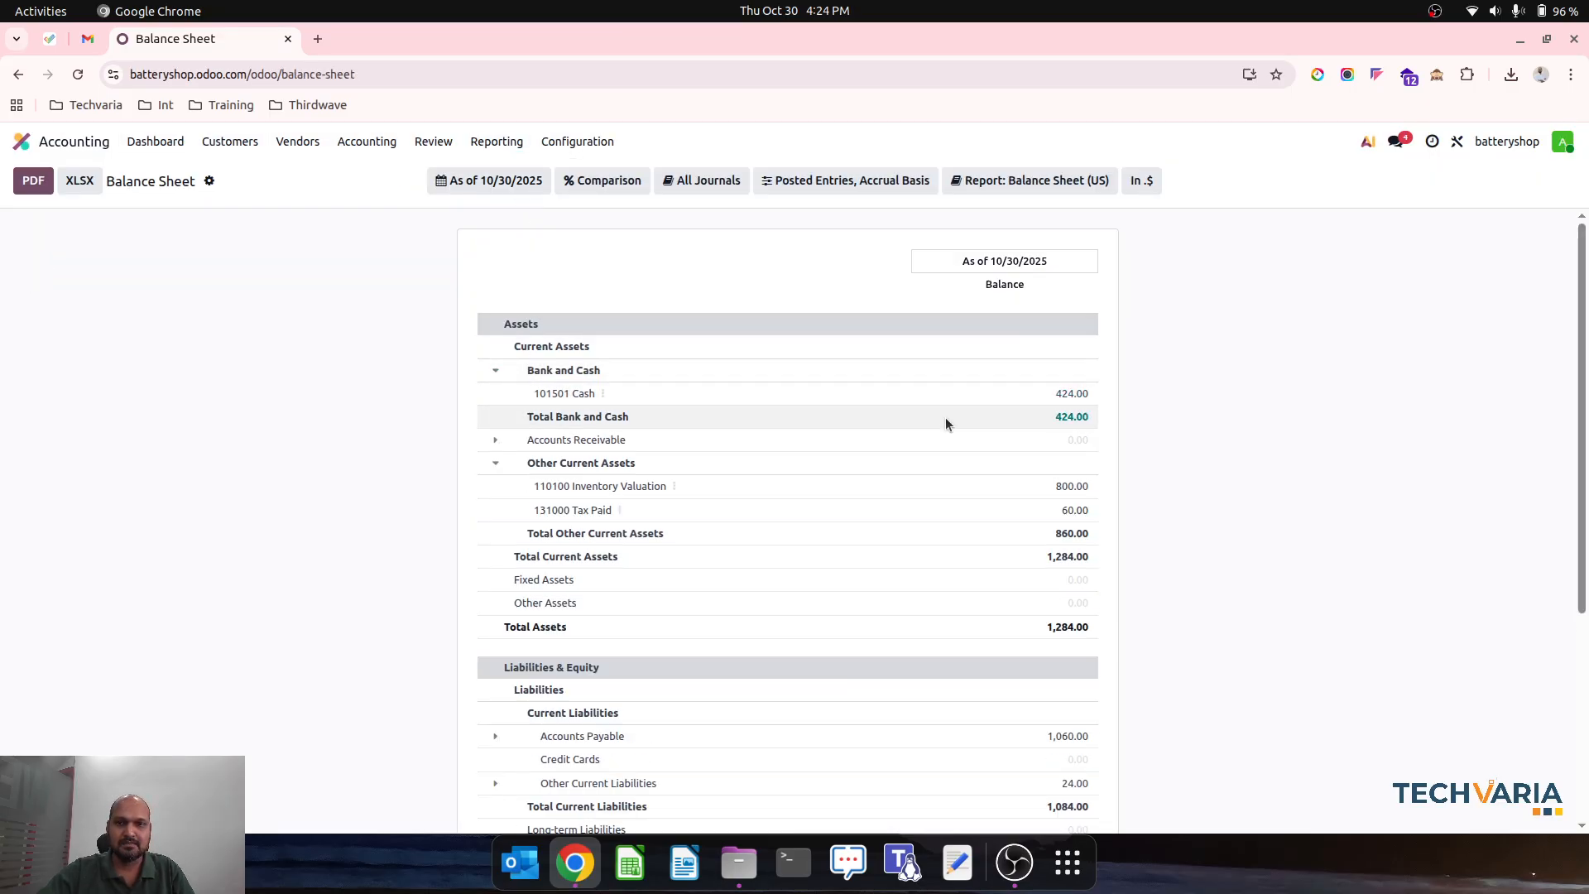
{"action": "left_click", "coordinate": [496, 442]}
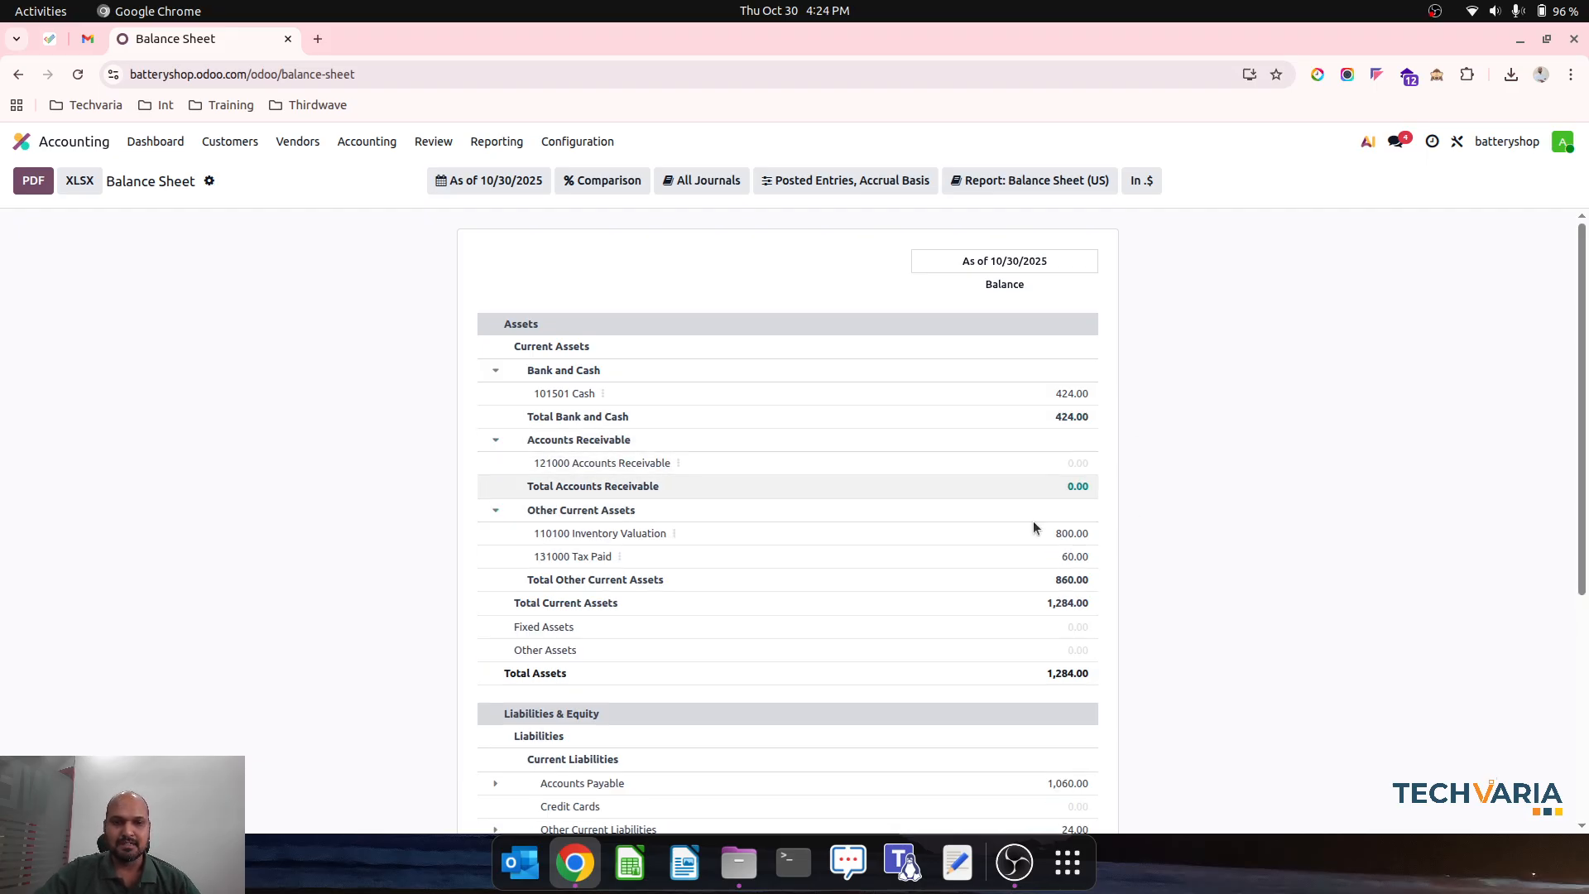
- Create a new request for quotation in Purchase with Customer1 as the vendor
{"action": "left_click", "coordinate": [61, 141]}
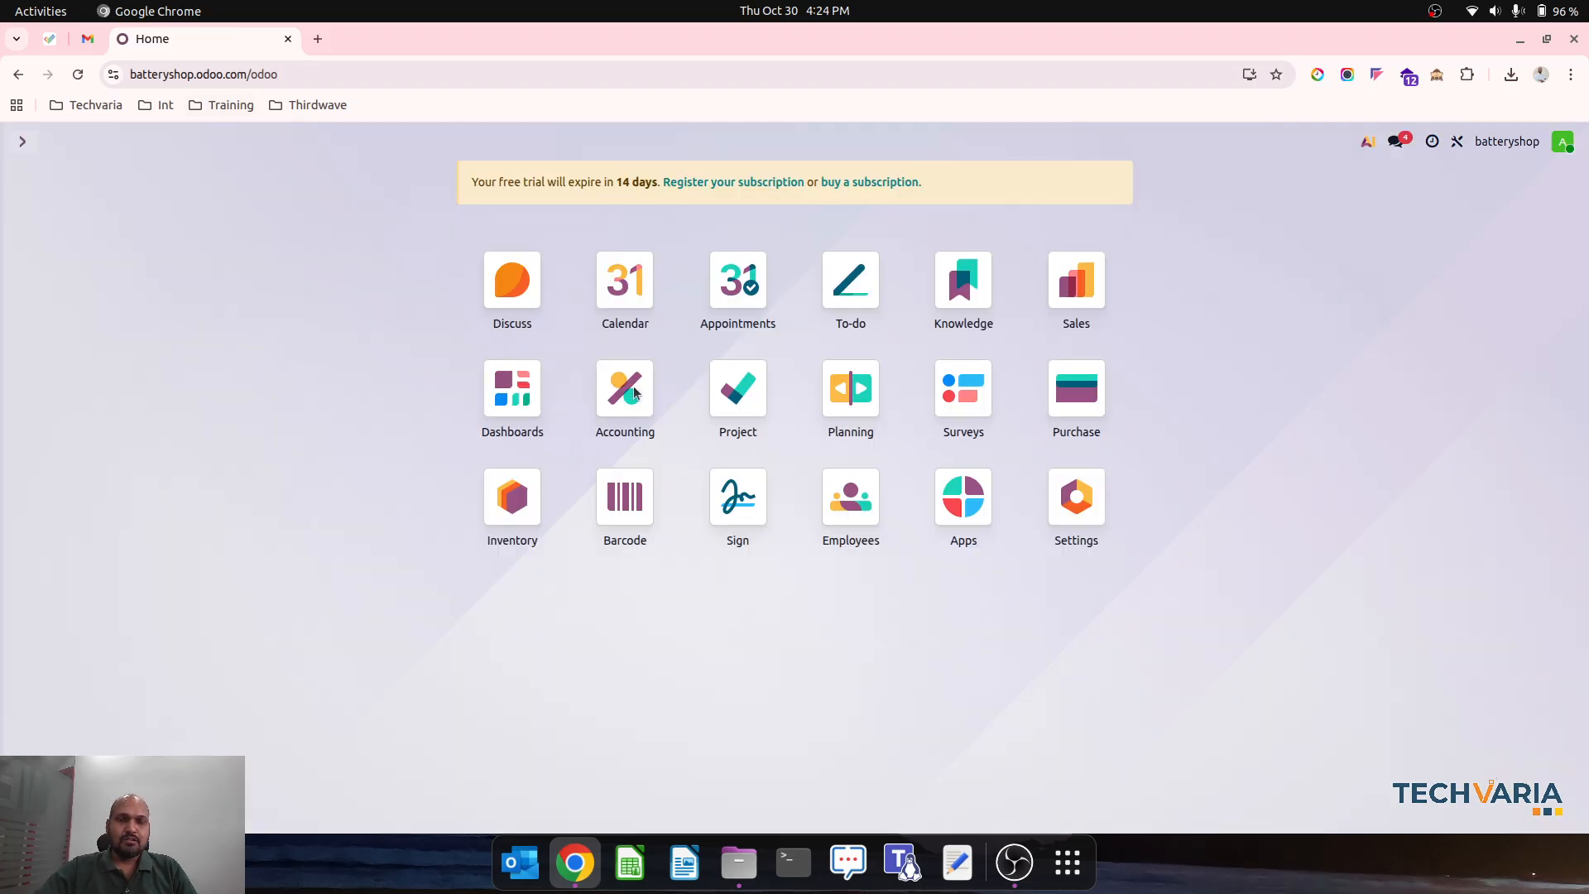
{"action": "left_click", "coordinate": [1078, 386]}
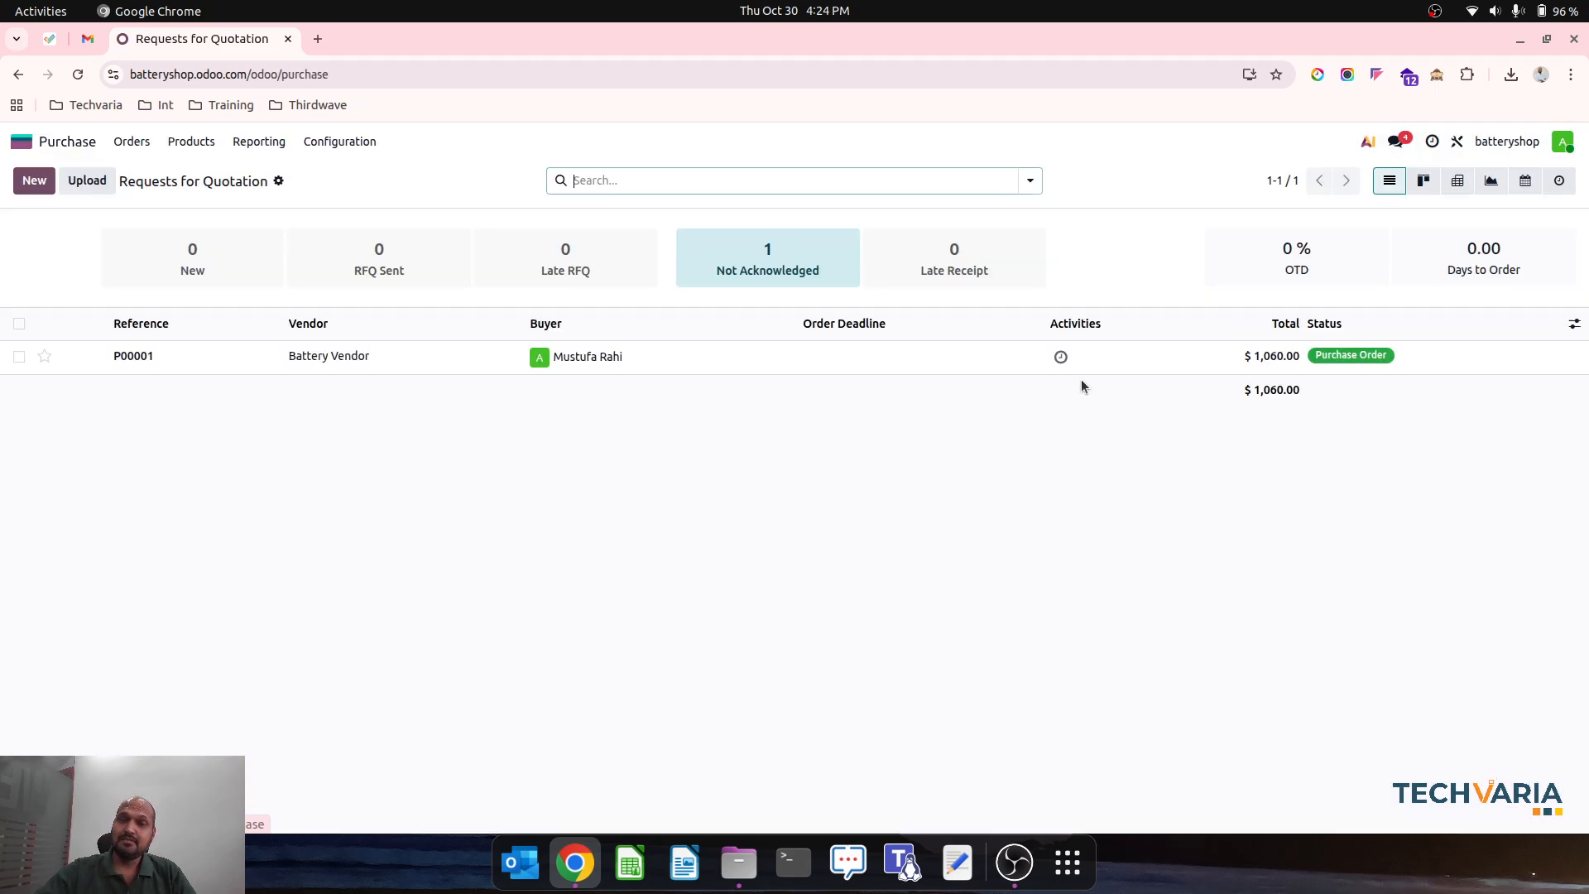
{"action": "left_click", "coordinate": [33, 181]}
{"action": "left_click", "coordinate": [302, 337]}
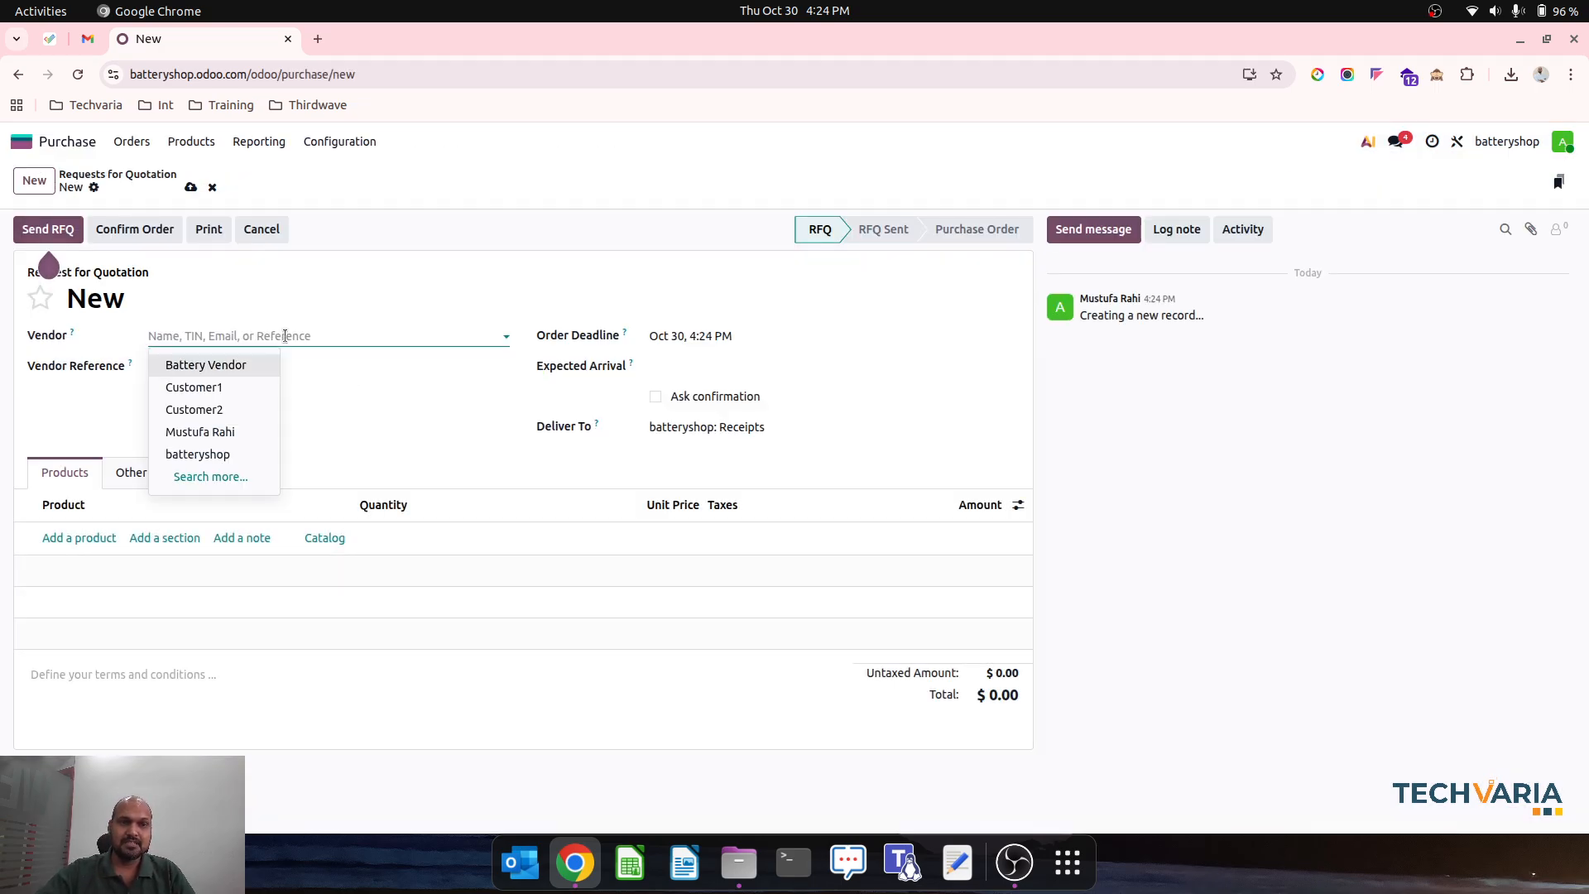
{"action": "left_click", "coordinate": [242, 384]}
- Add OLD Battery as the product line of the request for quotation with a unit price of 25
{"action": "left_click", "coordinate": [79, 541]}
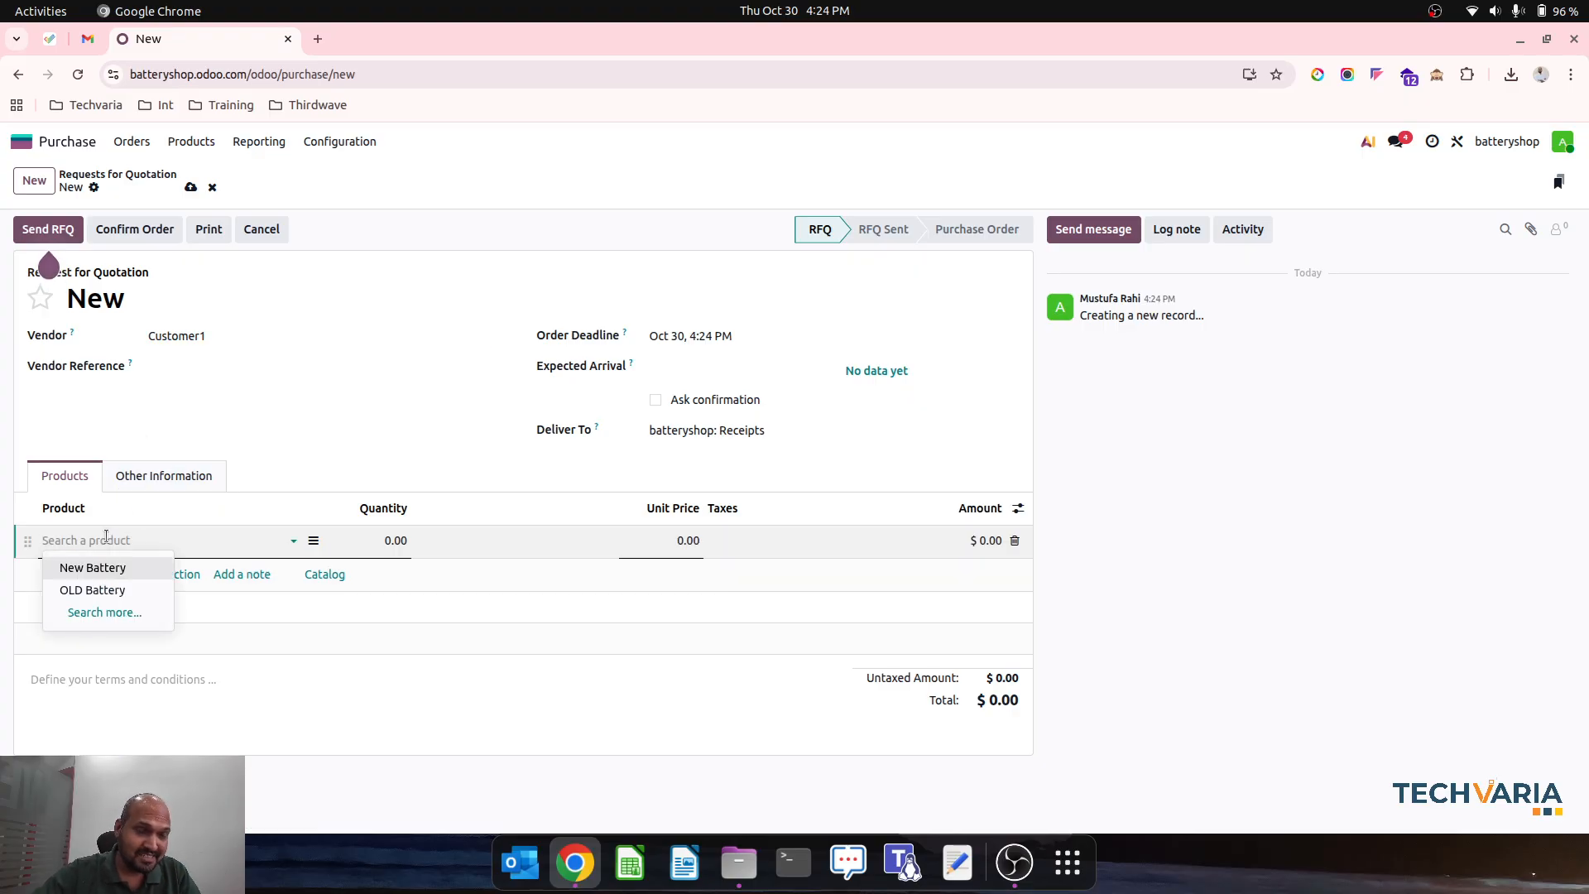
{"action": "left_click", "coordinate": [88, 590]}
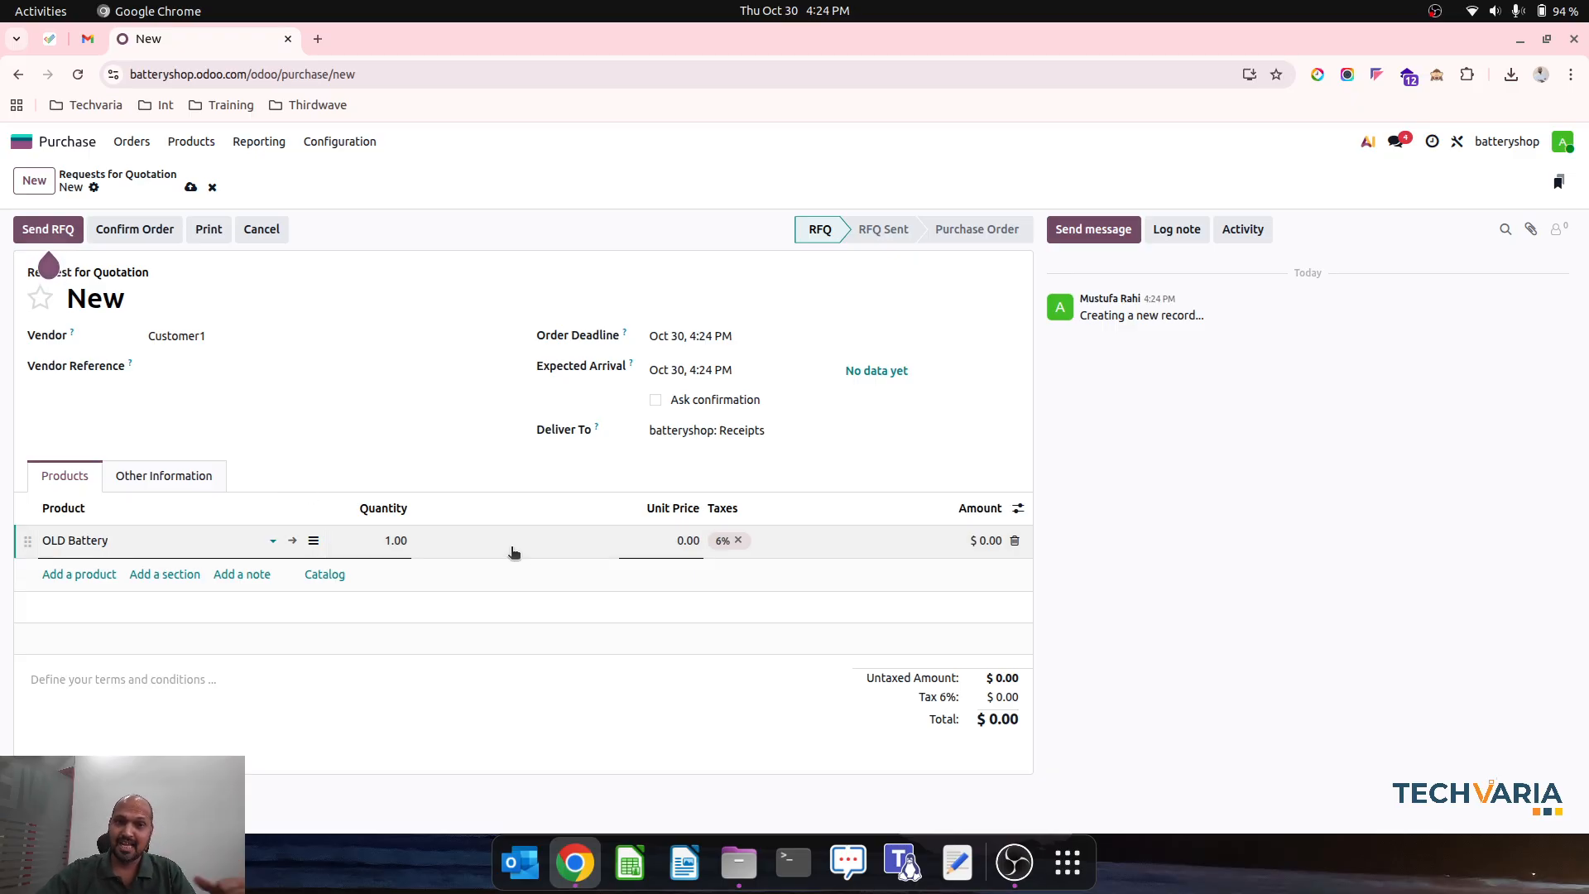
{"action": "left_click", "coordinate": [670, 550]}
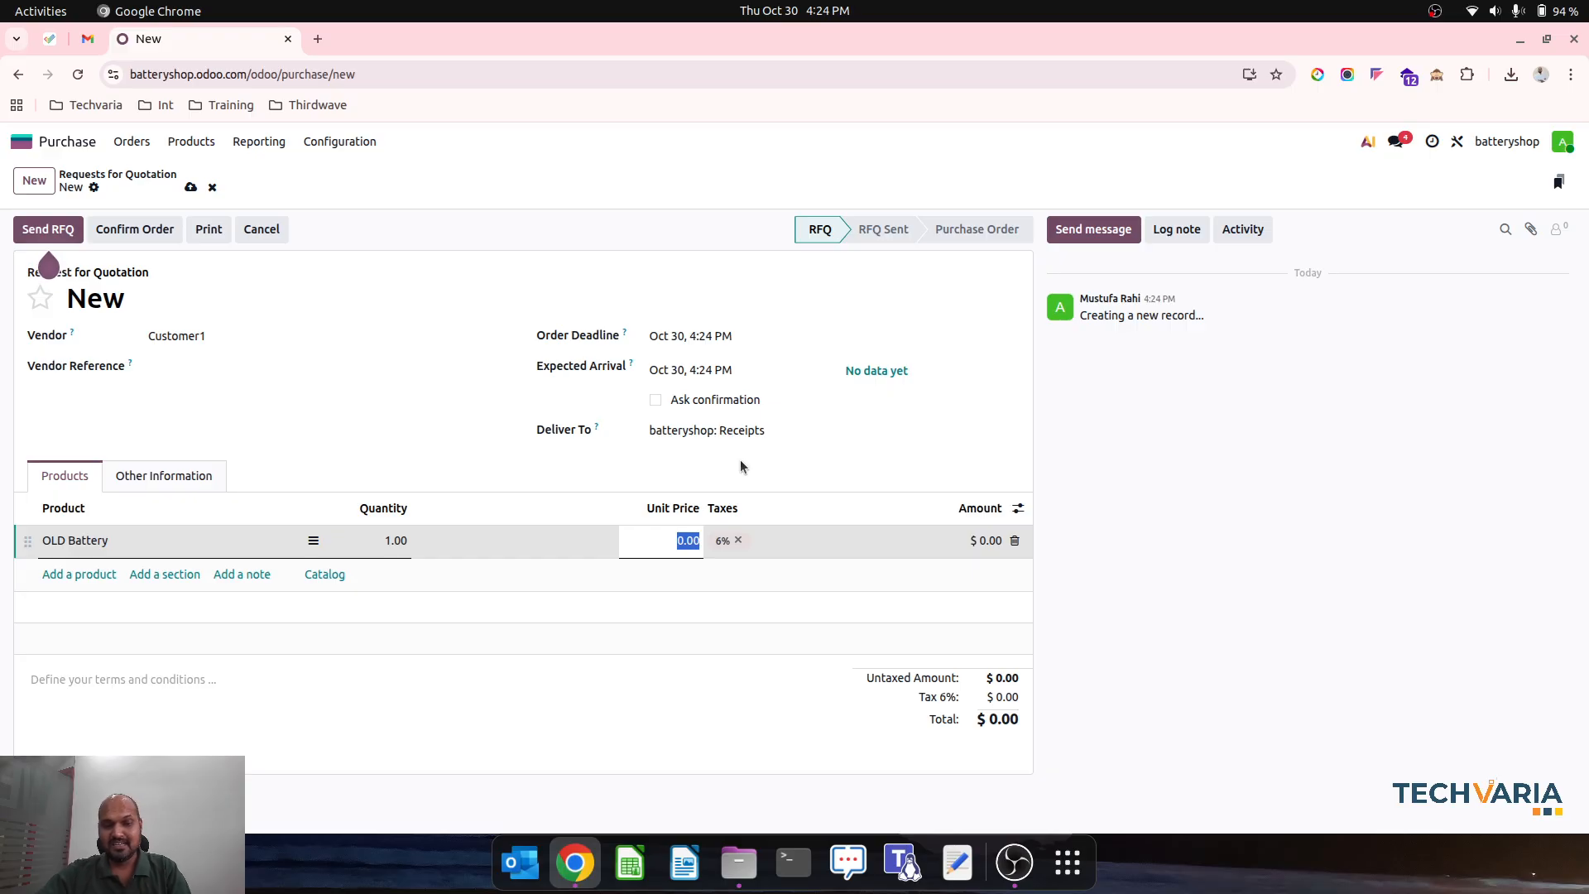
{"action": "type", "text": "25"}
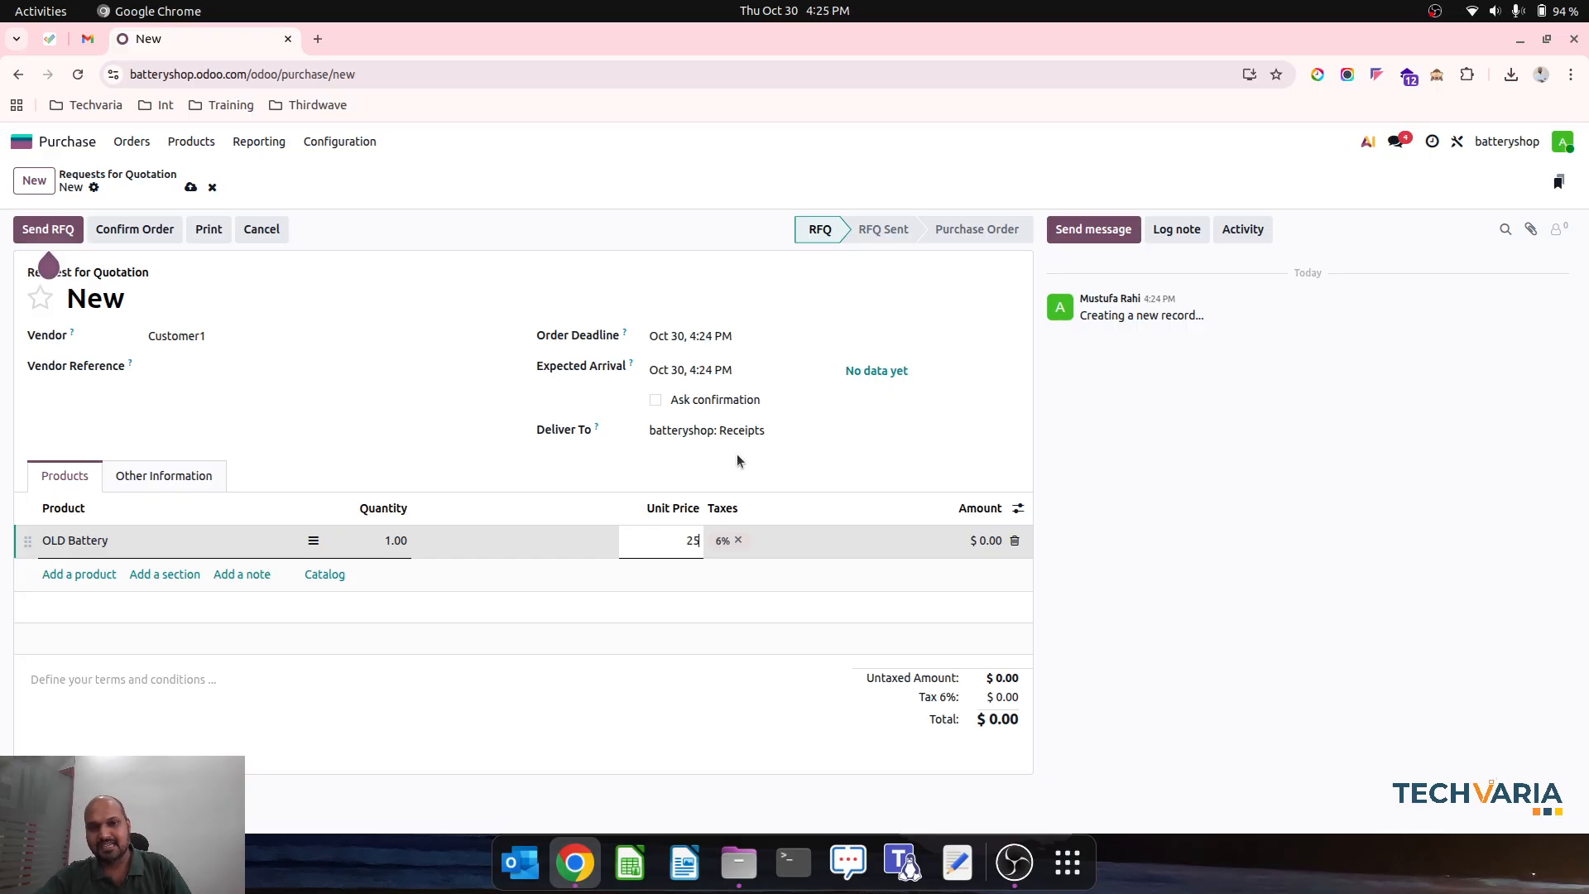
- Save and confirm the OLD Battery purchase order, and open the detailed operations of its receipt for serial number entry
{"action": "left_click", "coordinate": [761, 462]}
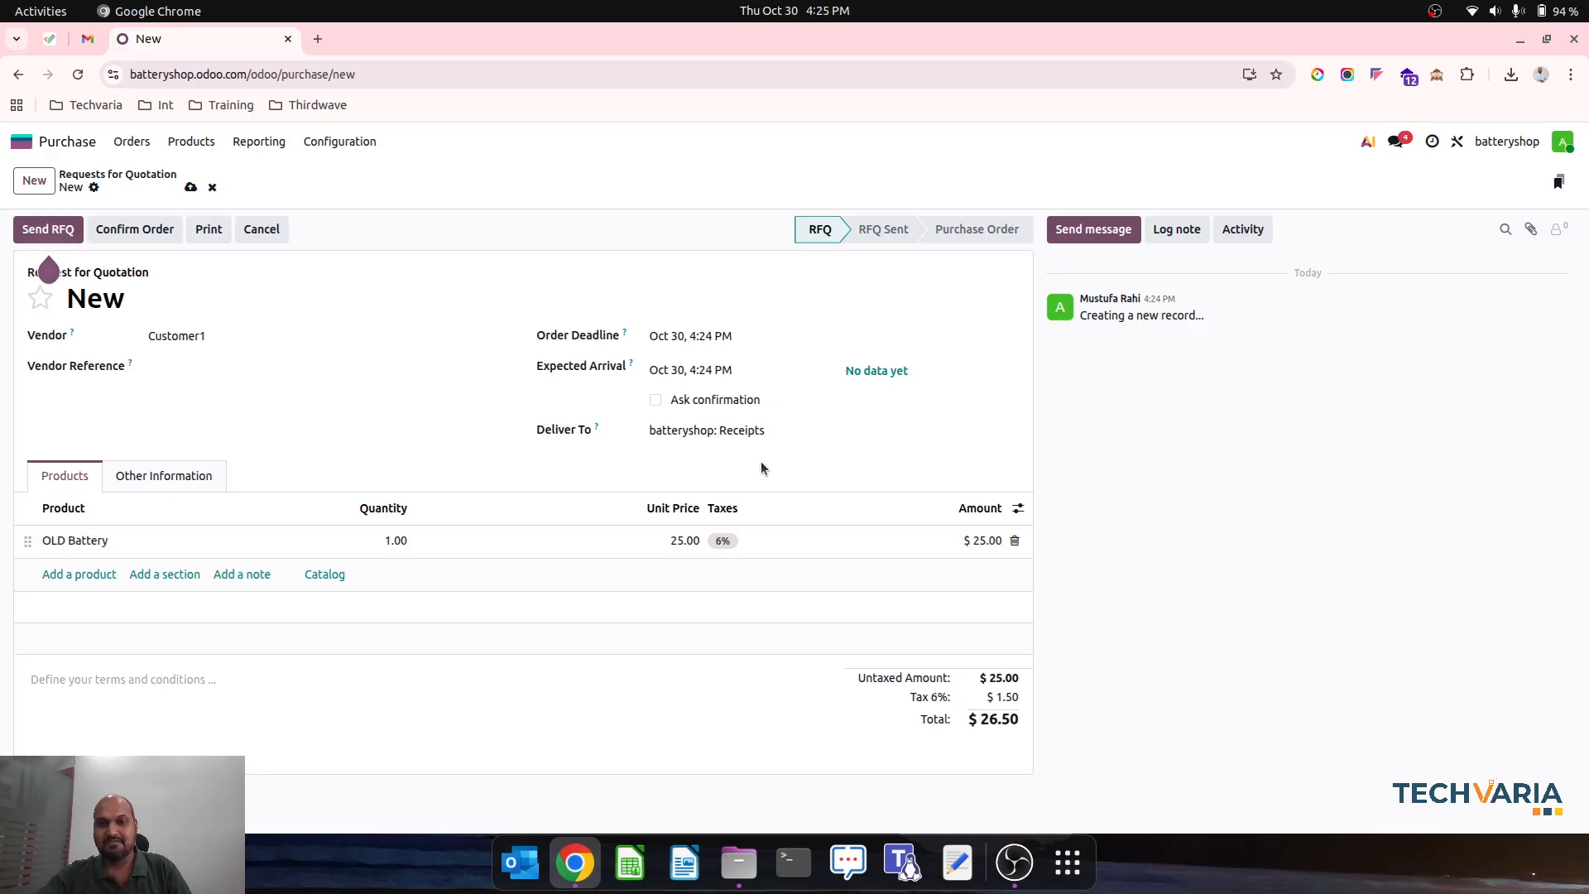
{"action": "left_click", "coordinate": [191, 187]}
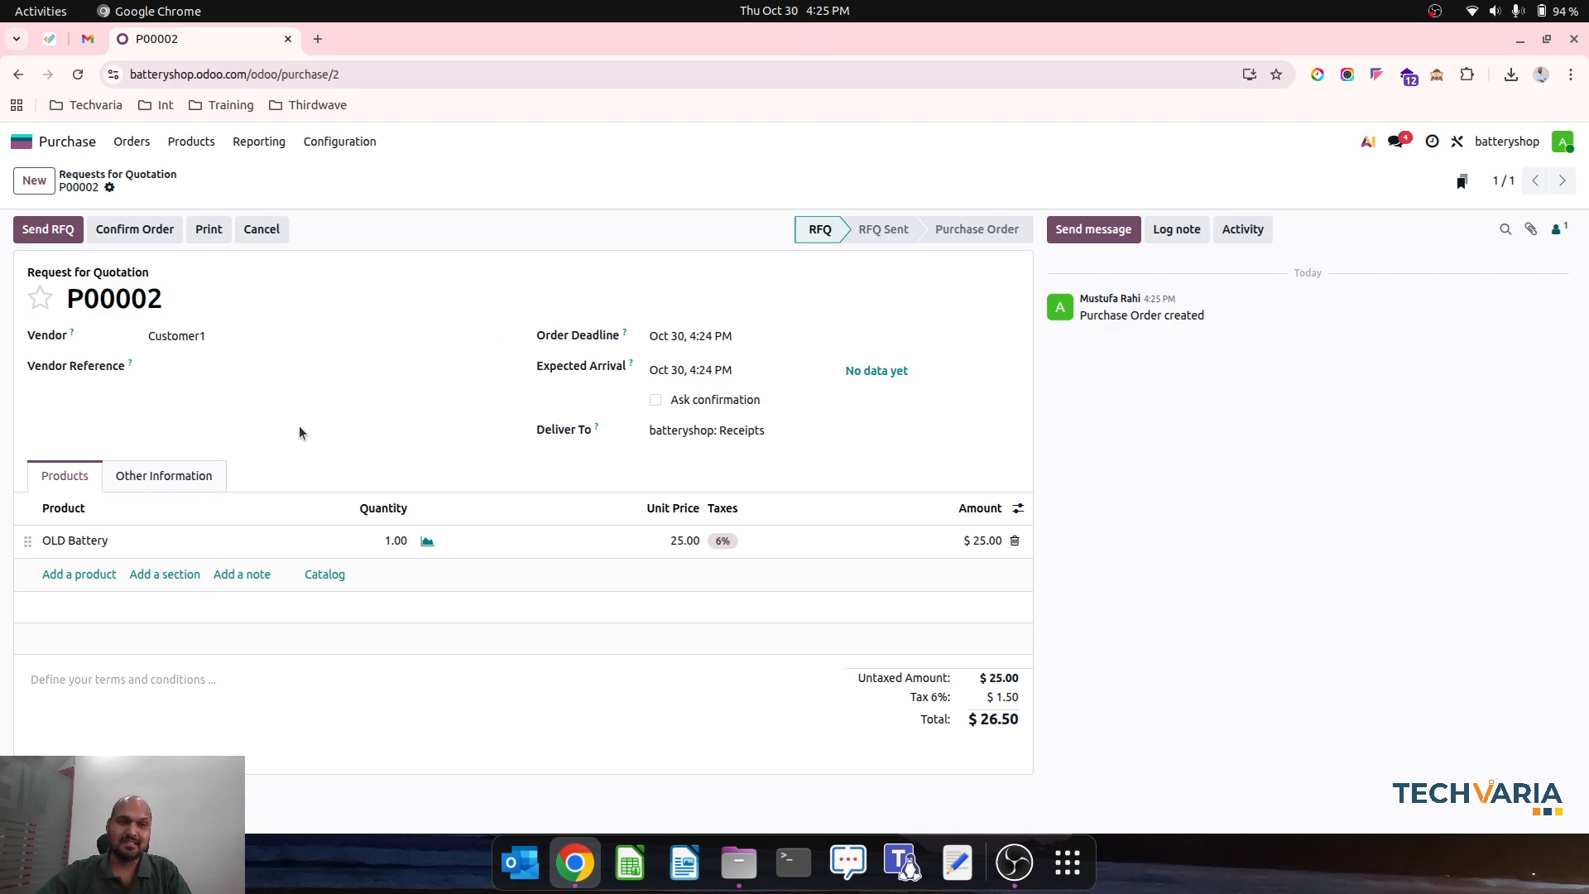
{"action": "left_click", "coordinate": [137, 236]}
{"action": "left_click", "coordinate": [790, 180]}
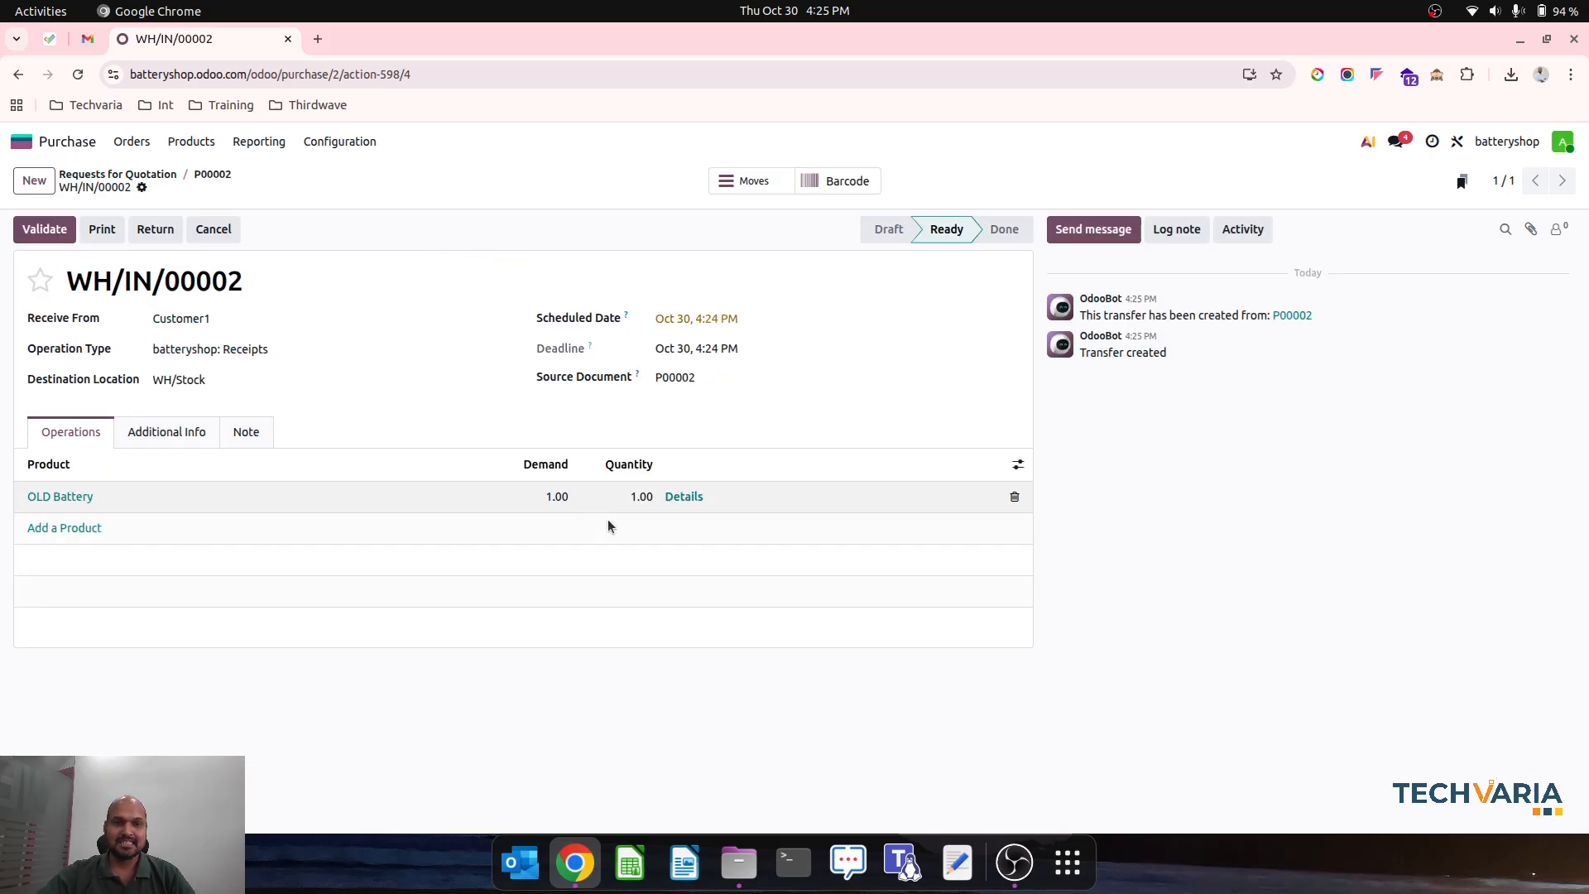
{"action": "left_click", "coordinate": [672, 497]}
{"action": "left_click", "coordinate": [470, 470]}
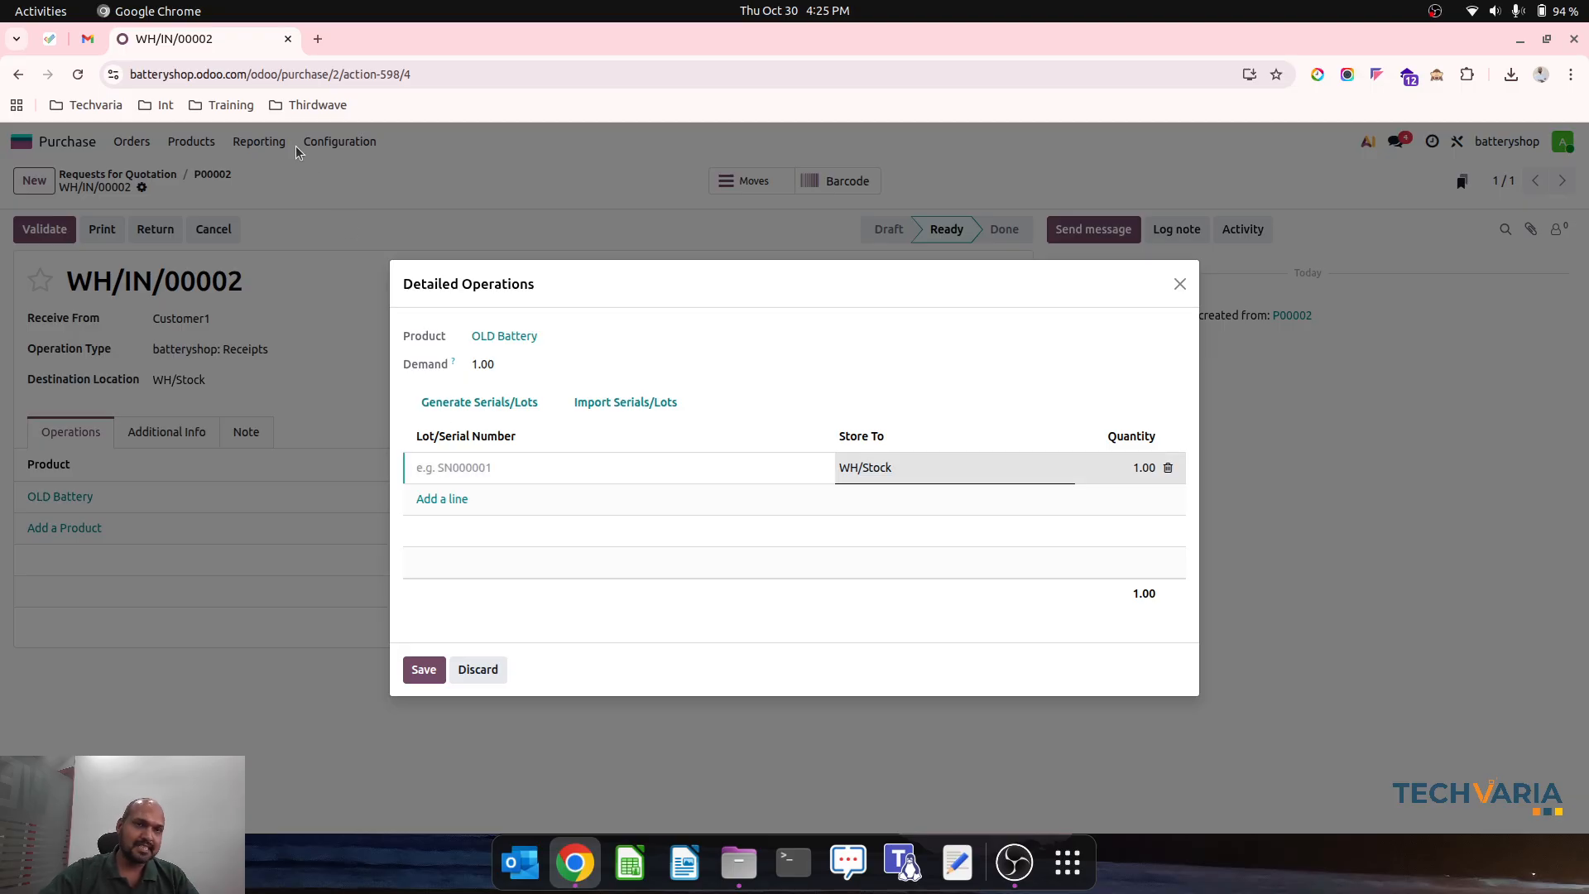
- Find the invoice INV_2025_00001 (2).pdf in the Downloads folder and copy the battery serial number NEWBATTERY-0000001 from it
{"action": "left_click", "coordinate": [739, 862]}
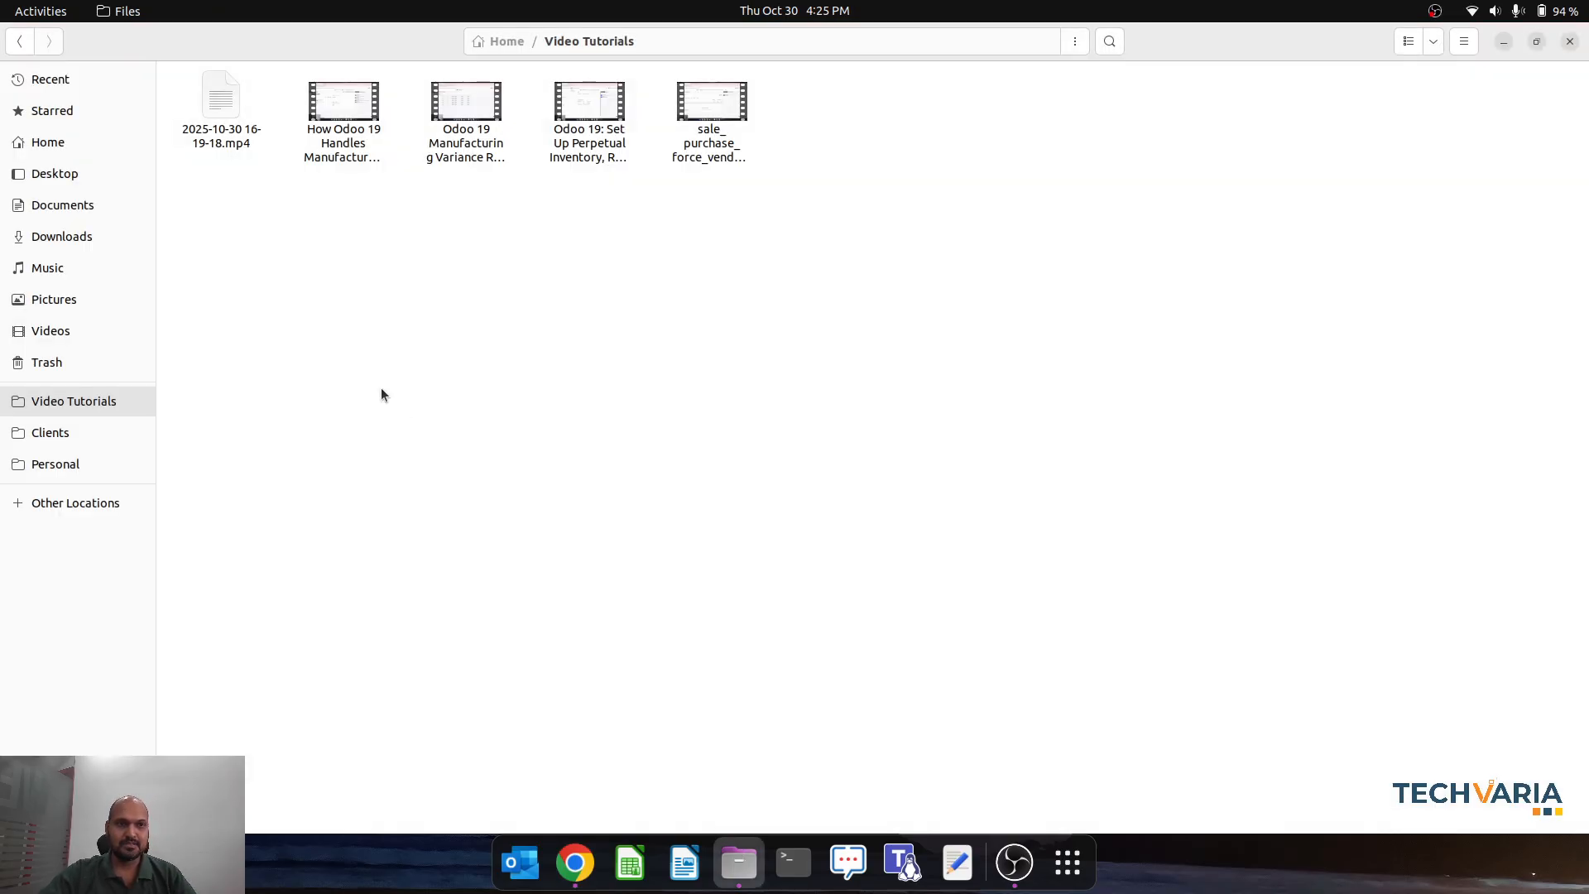
{"action": "left_click", "coordinate": [111, 248]}
{"action": "double_click", "coordinate": [492, 124]}
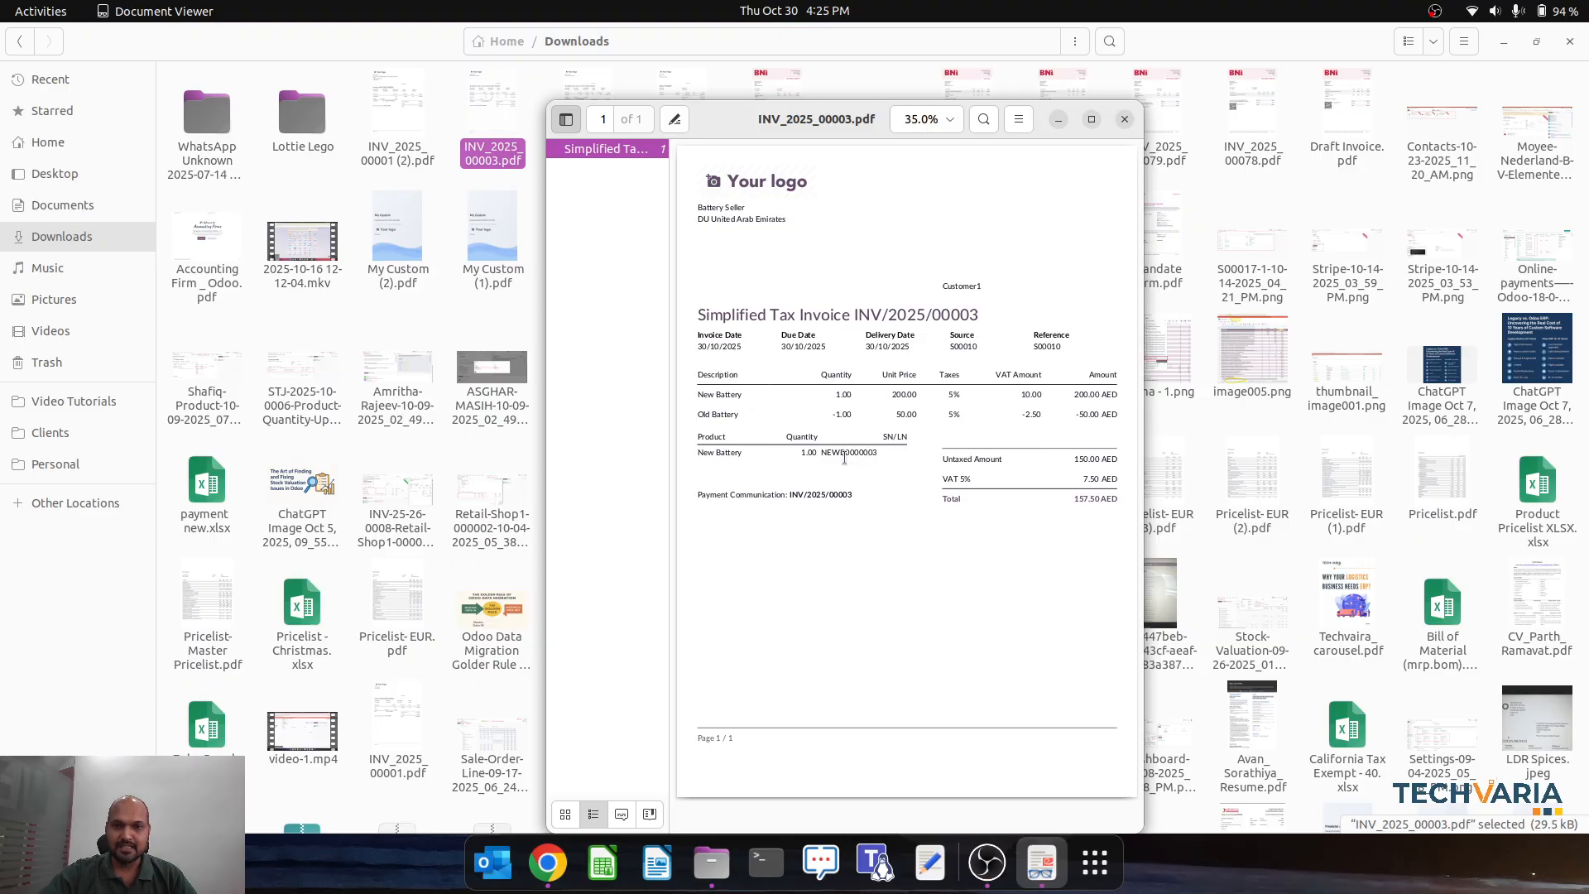
{"action": "left_click", "coordinate": [1124, 119]}
{"action": "left_click", "coordinate": [403, 153]}
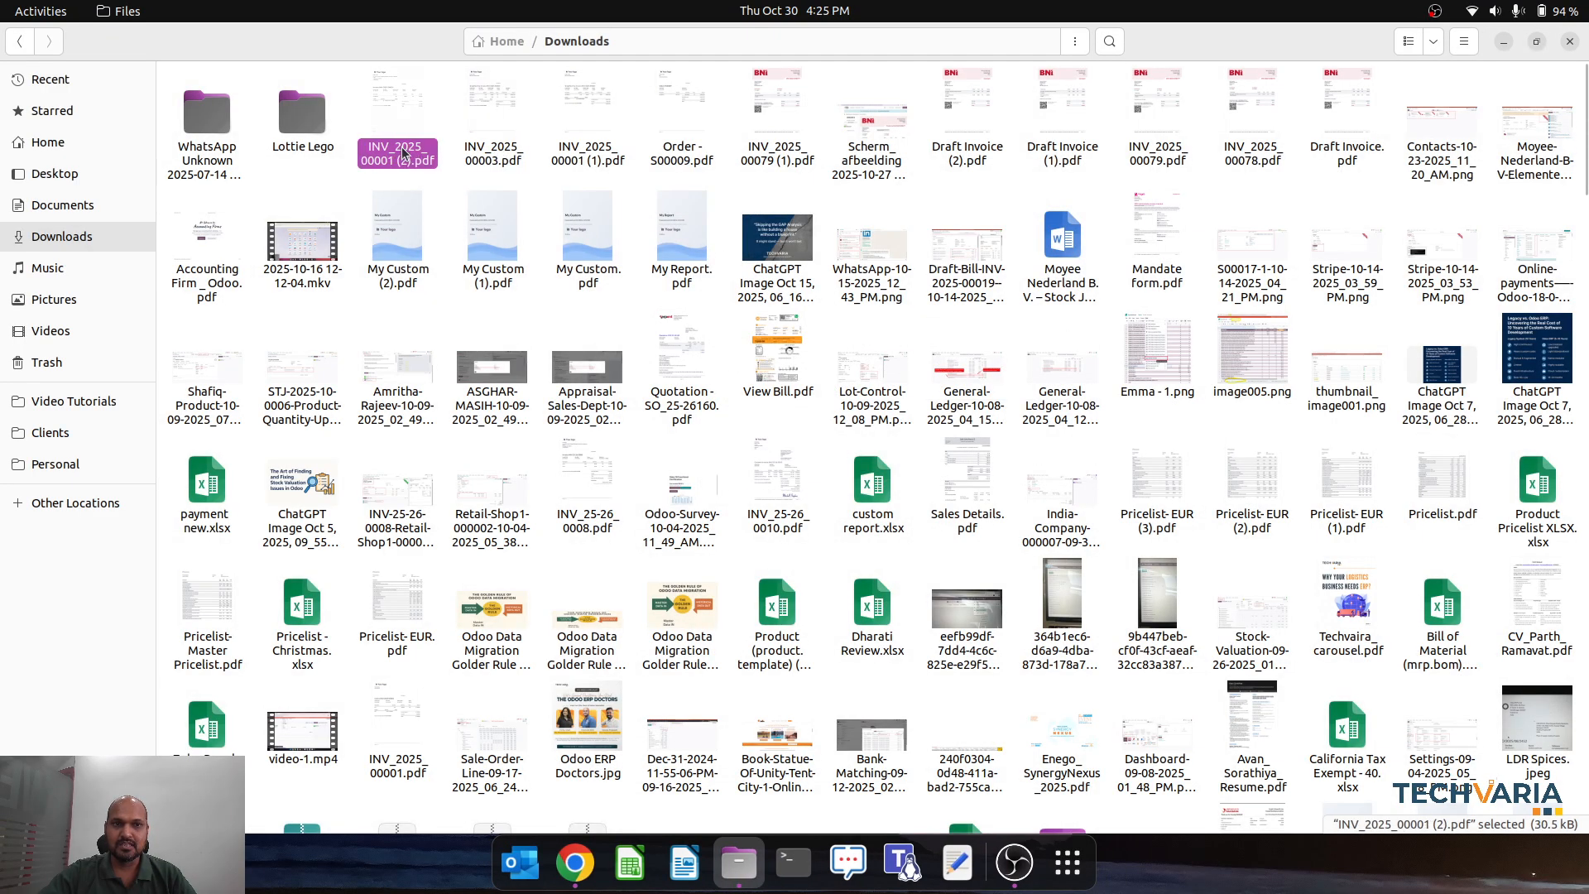
{"action": "double_click", "coordinate": [403, 153]}
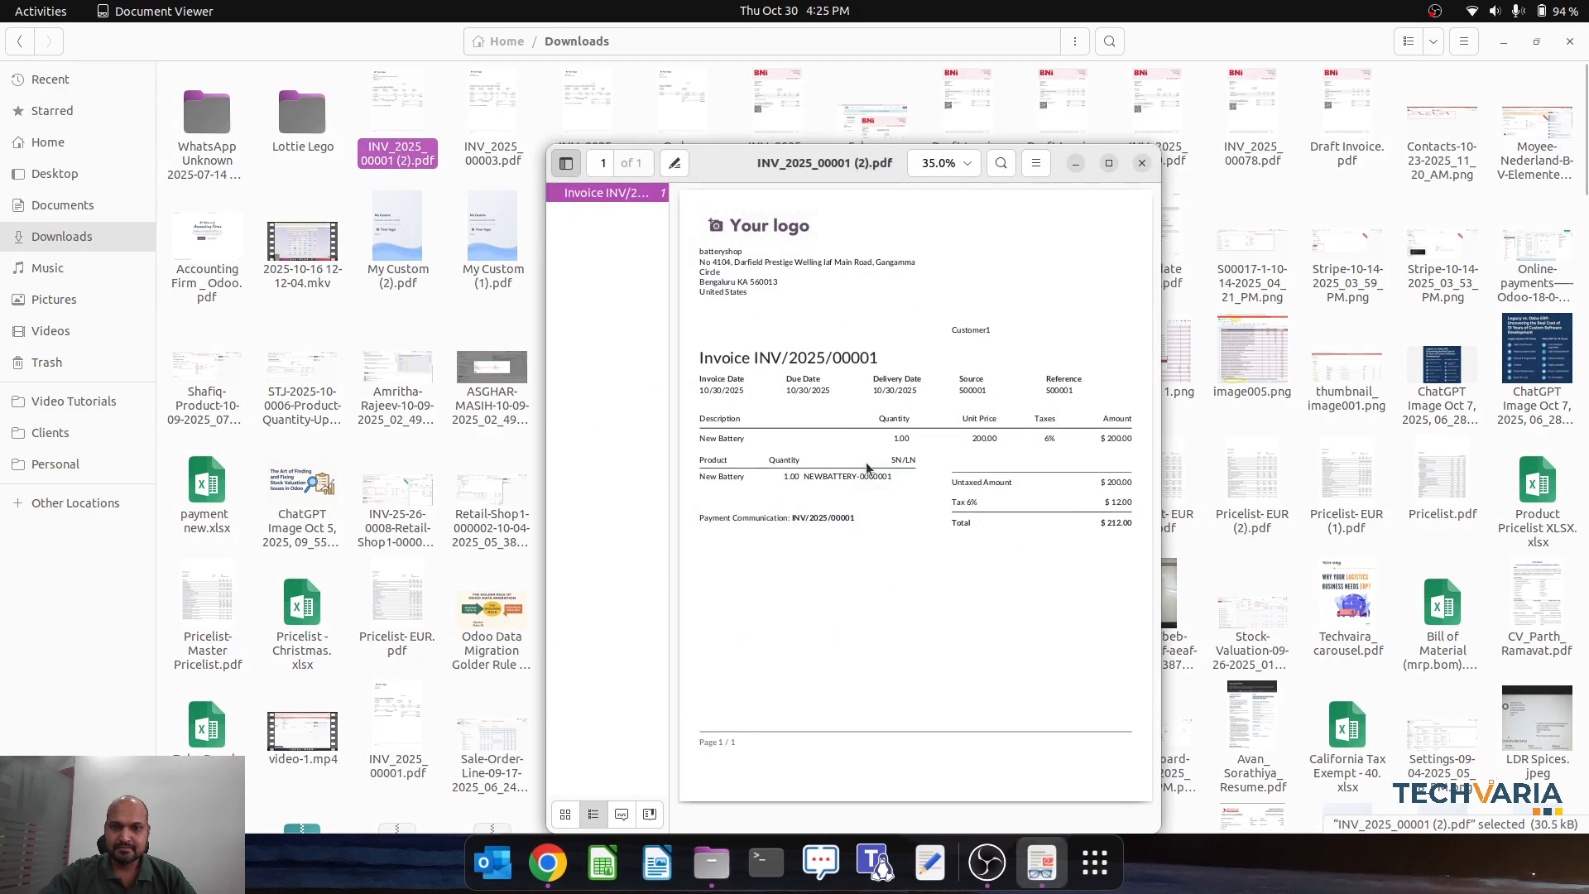
{"action": "left_click_drag", "start_coordinate": [804, 477], "coordinate": [896, 478]}
{"action": "key", "text": "ctrl+c"}
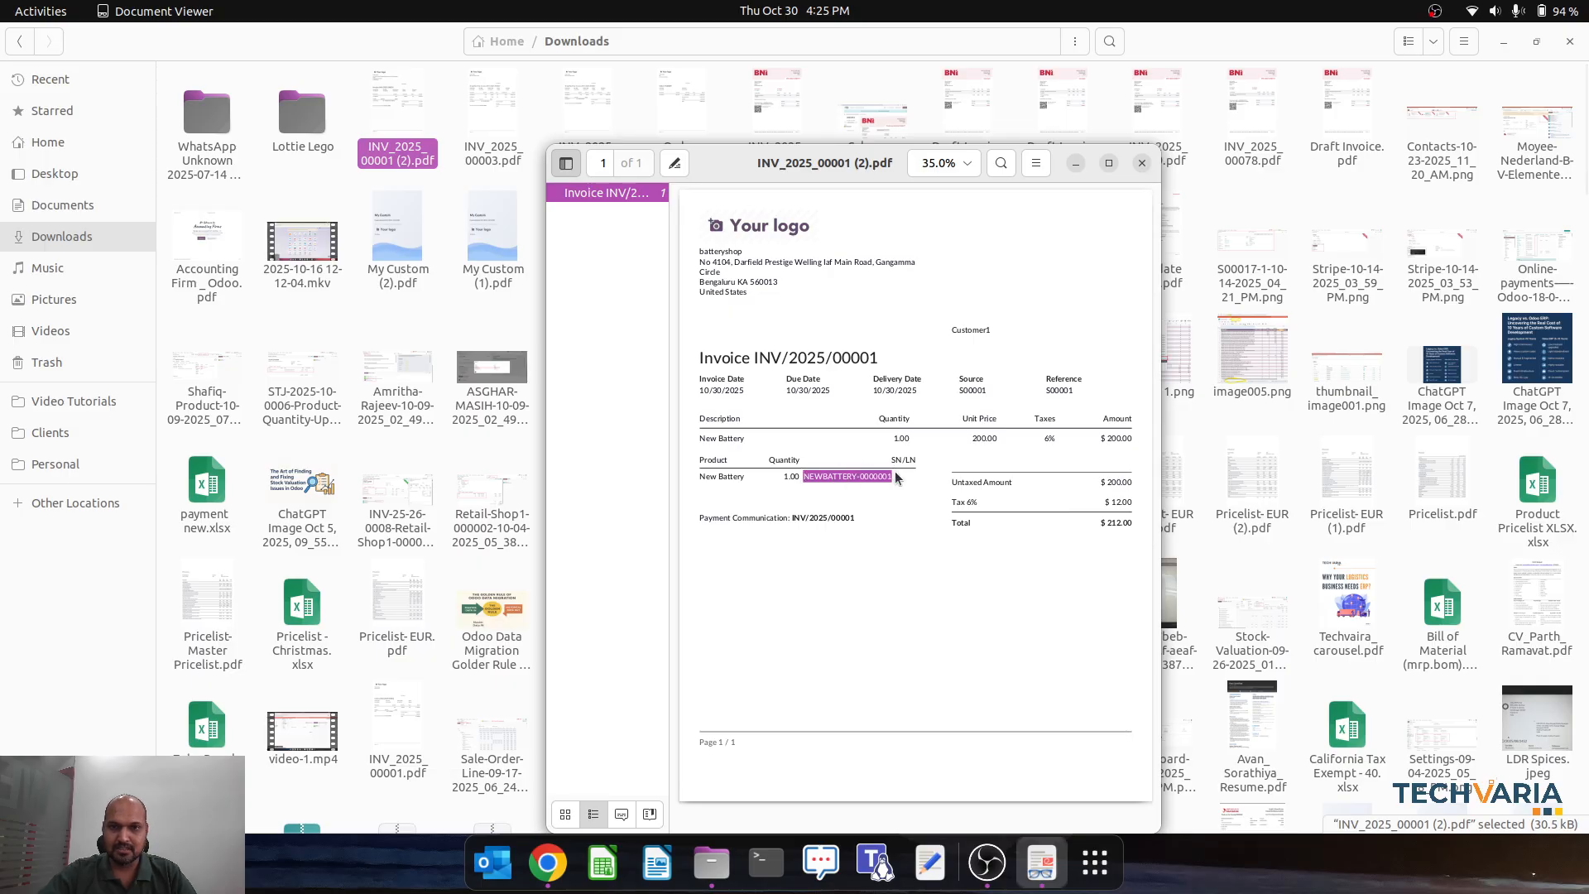
{"action": "left_click", "coordinate": [1143, 163]}
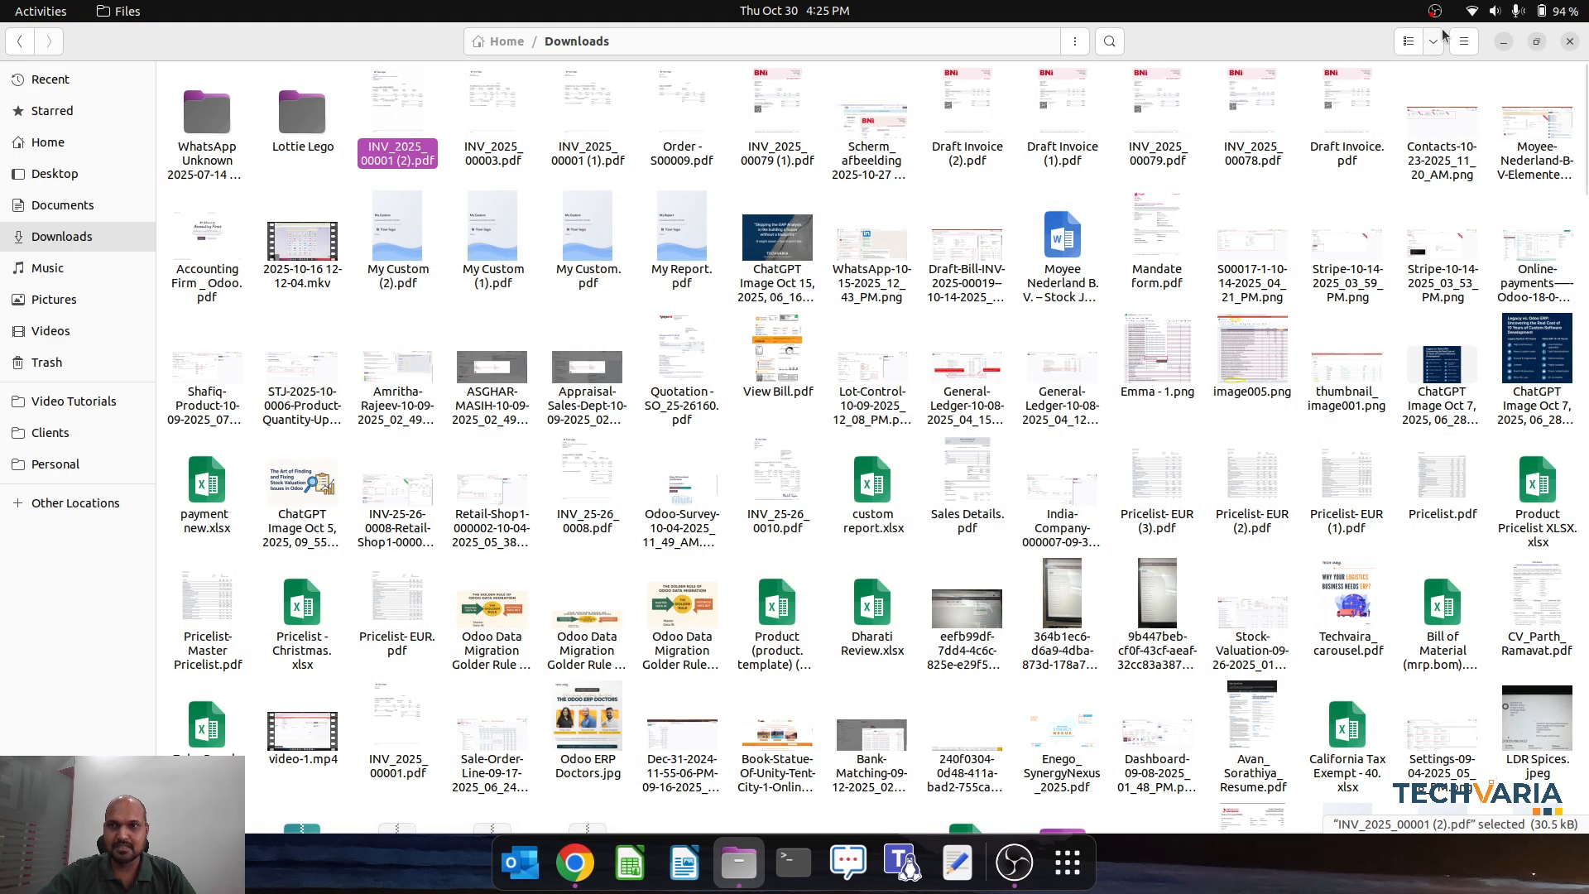
- Back in the Odoo receipt, assign serial number NEWBATTERY-0000001 to the OLD Battery and validate the receipt
{"action": "key", "text": "alt+Tab"}
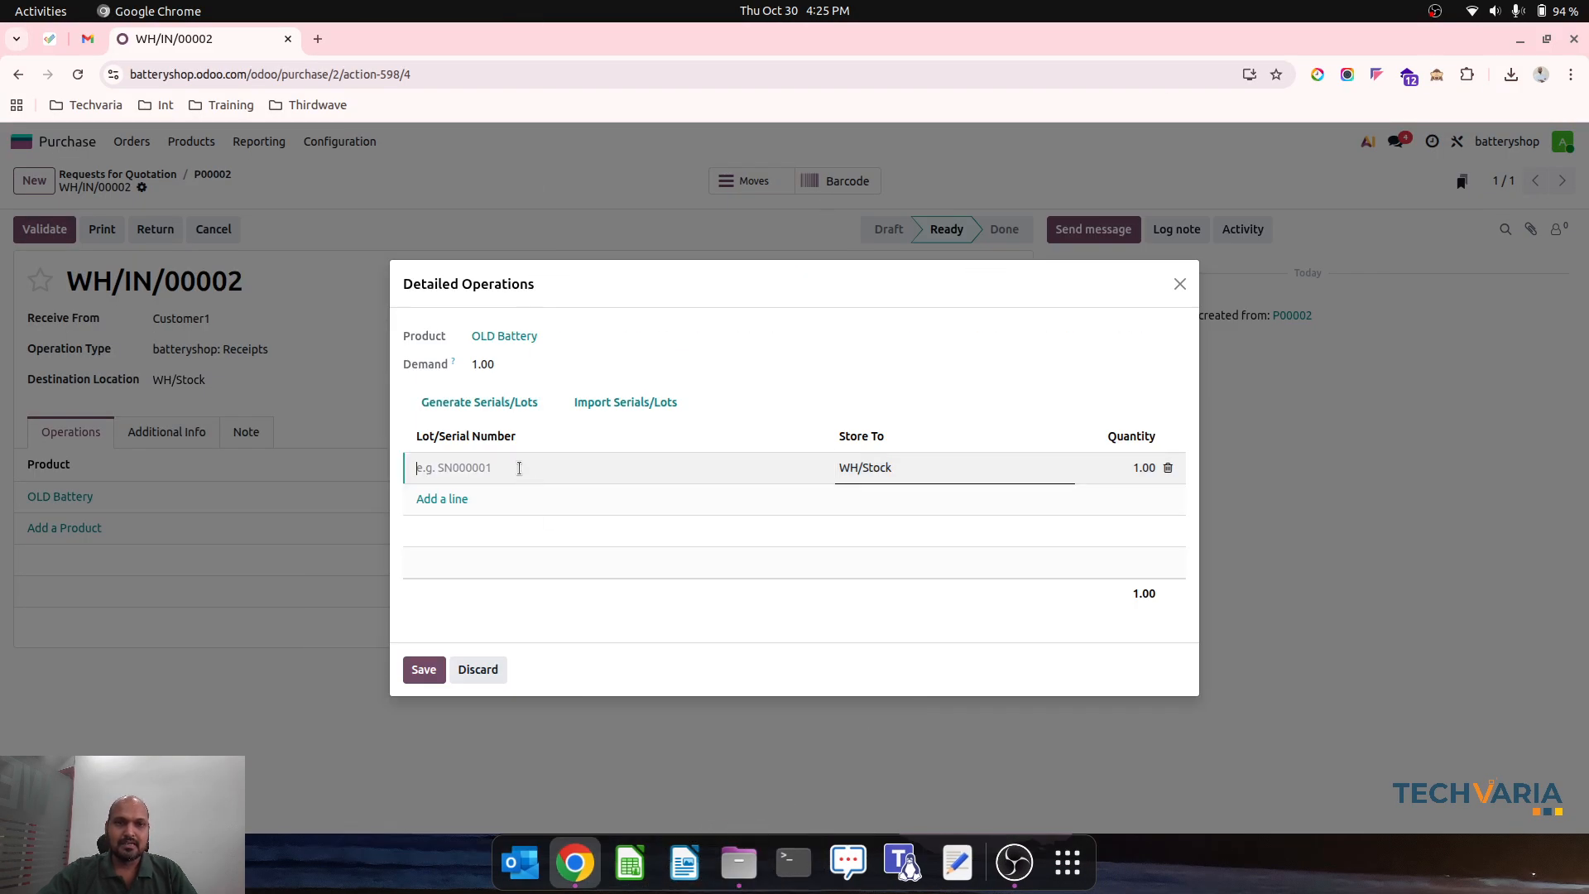
{"action": "key", "text": "ctrl+v"}
{"action": "left_click", "coordinate": [617, 441]}
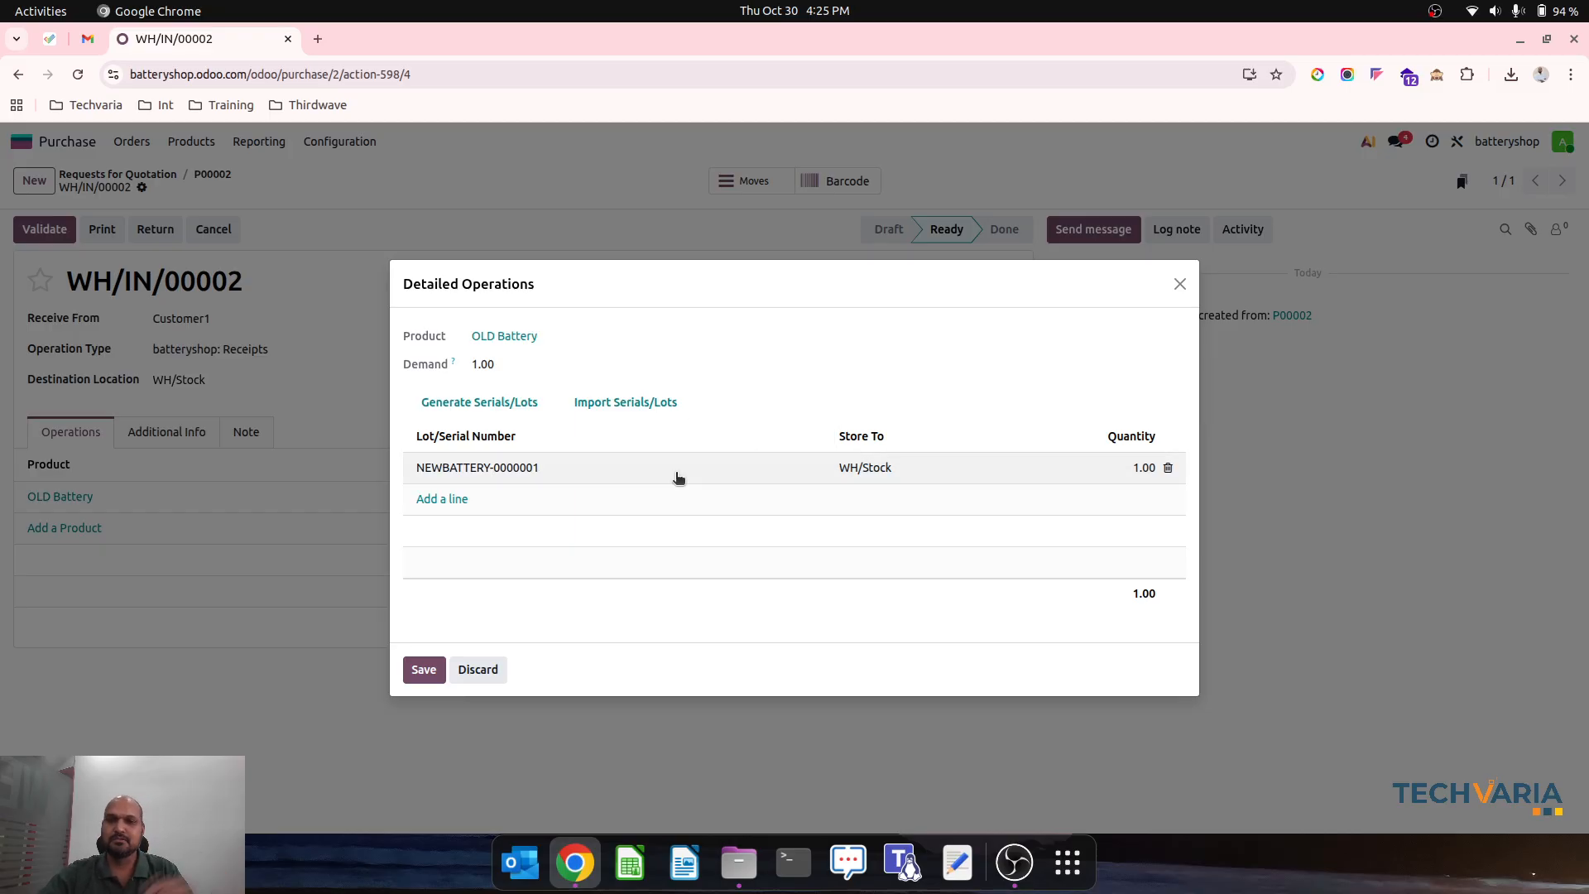
{"action": "left_click", "coordinate": [423, 669]}
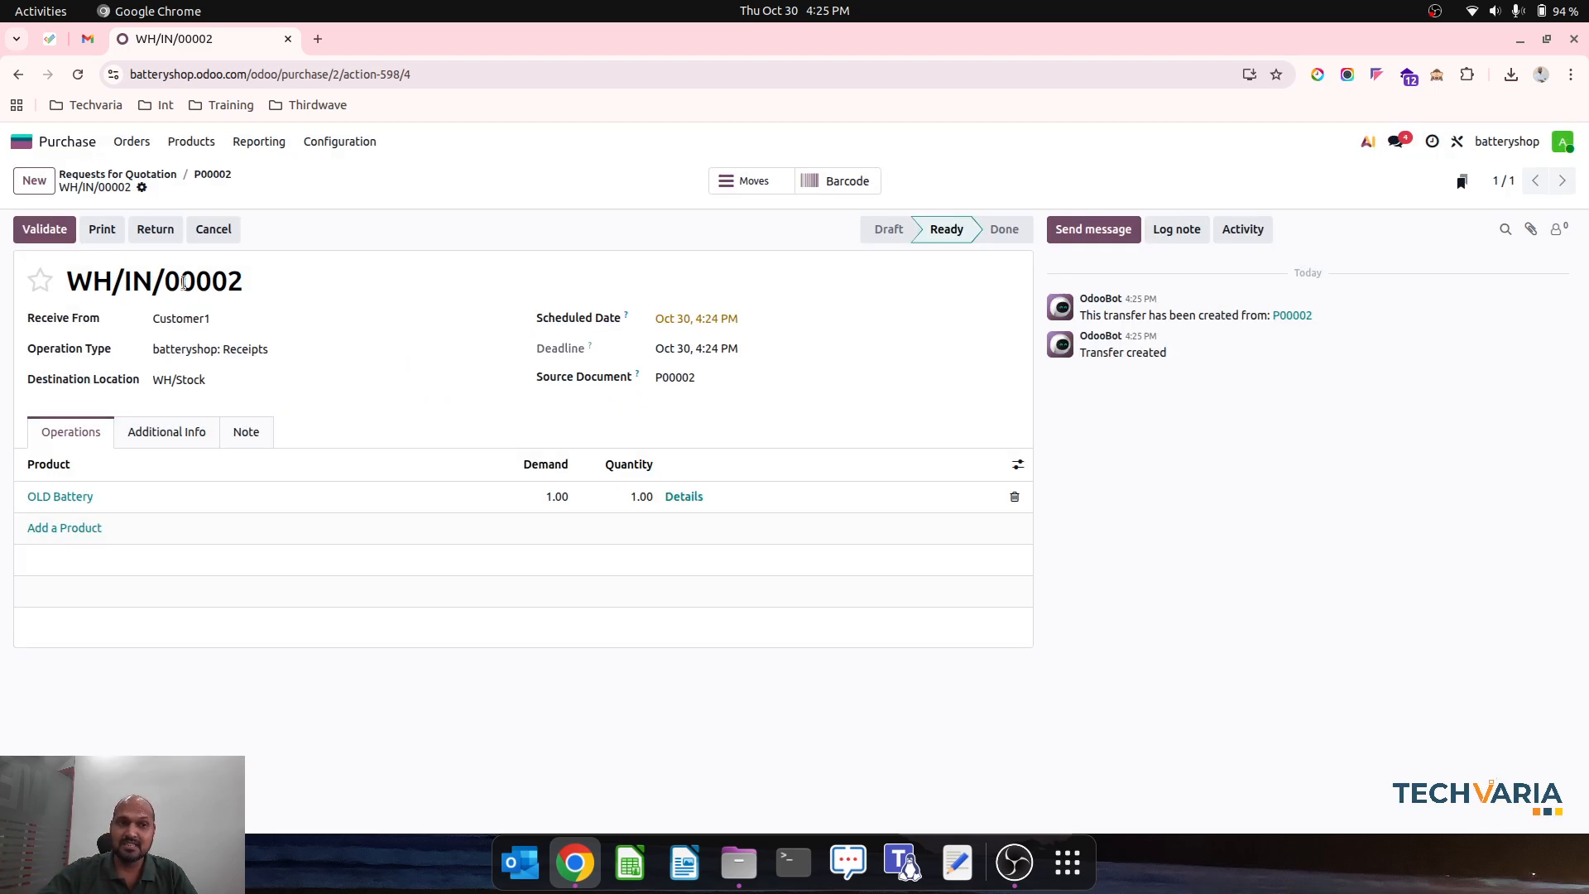
{"action": "left_click", "coordinate": [53, 233]}
- Create a draft vendor bill for Customer1's OLD Battery order from the purchase orders list
{"action": "left_click", "coordinate": [221, 175]}
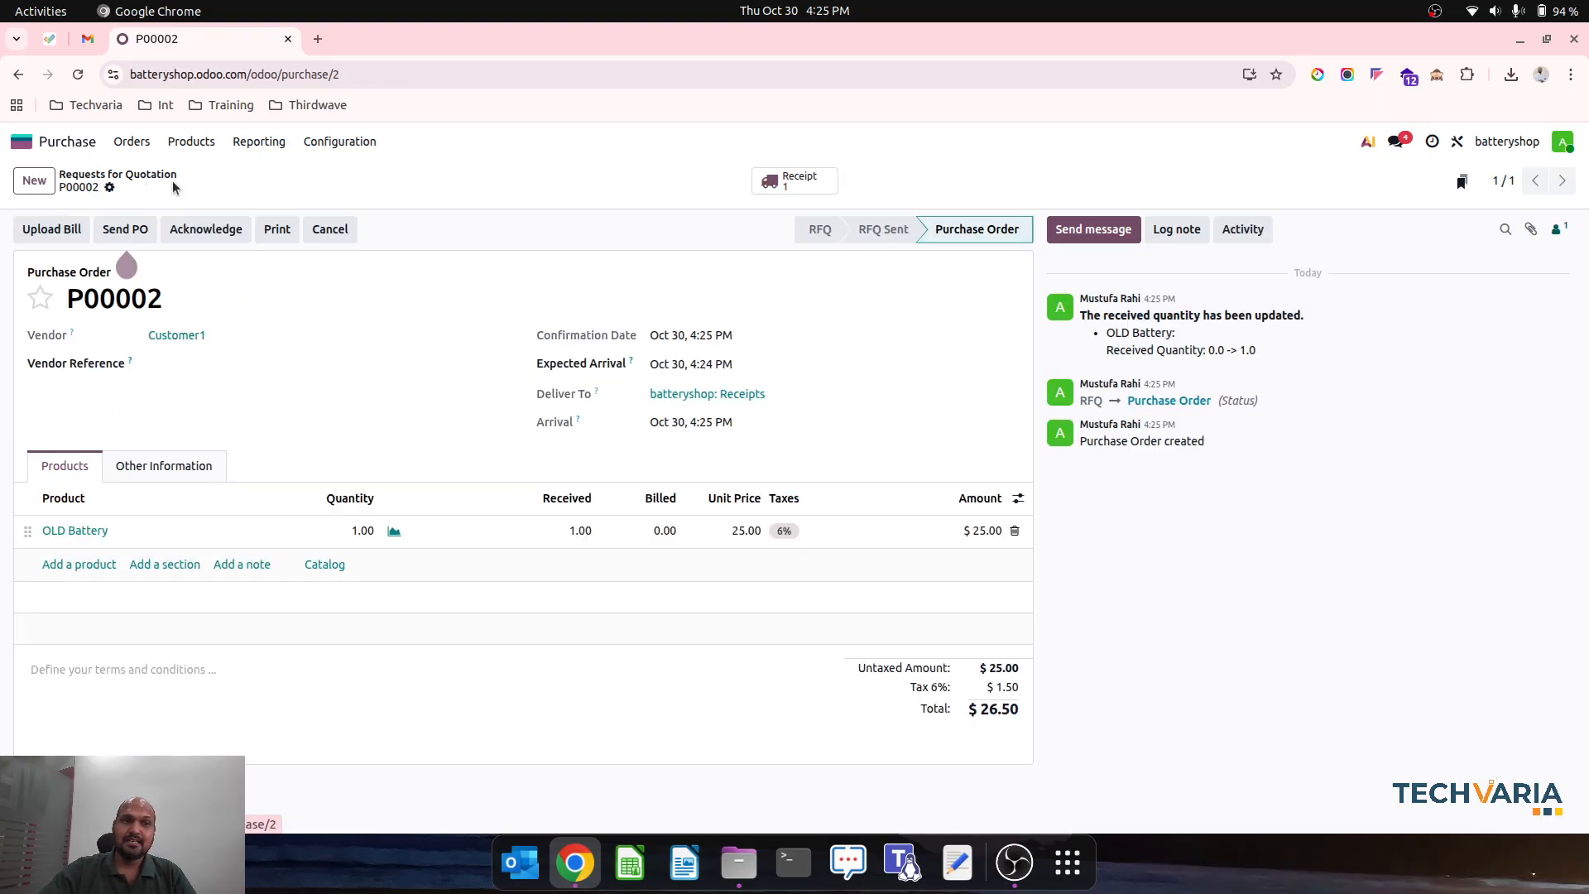
{"action": "left_click", "coordinate": [137, 142]}
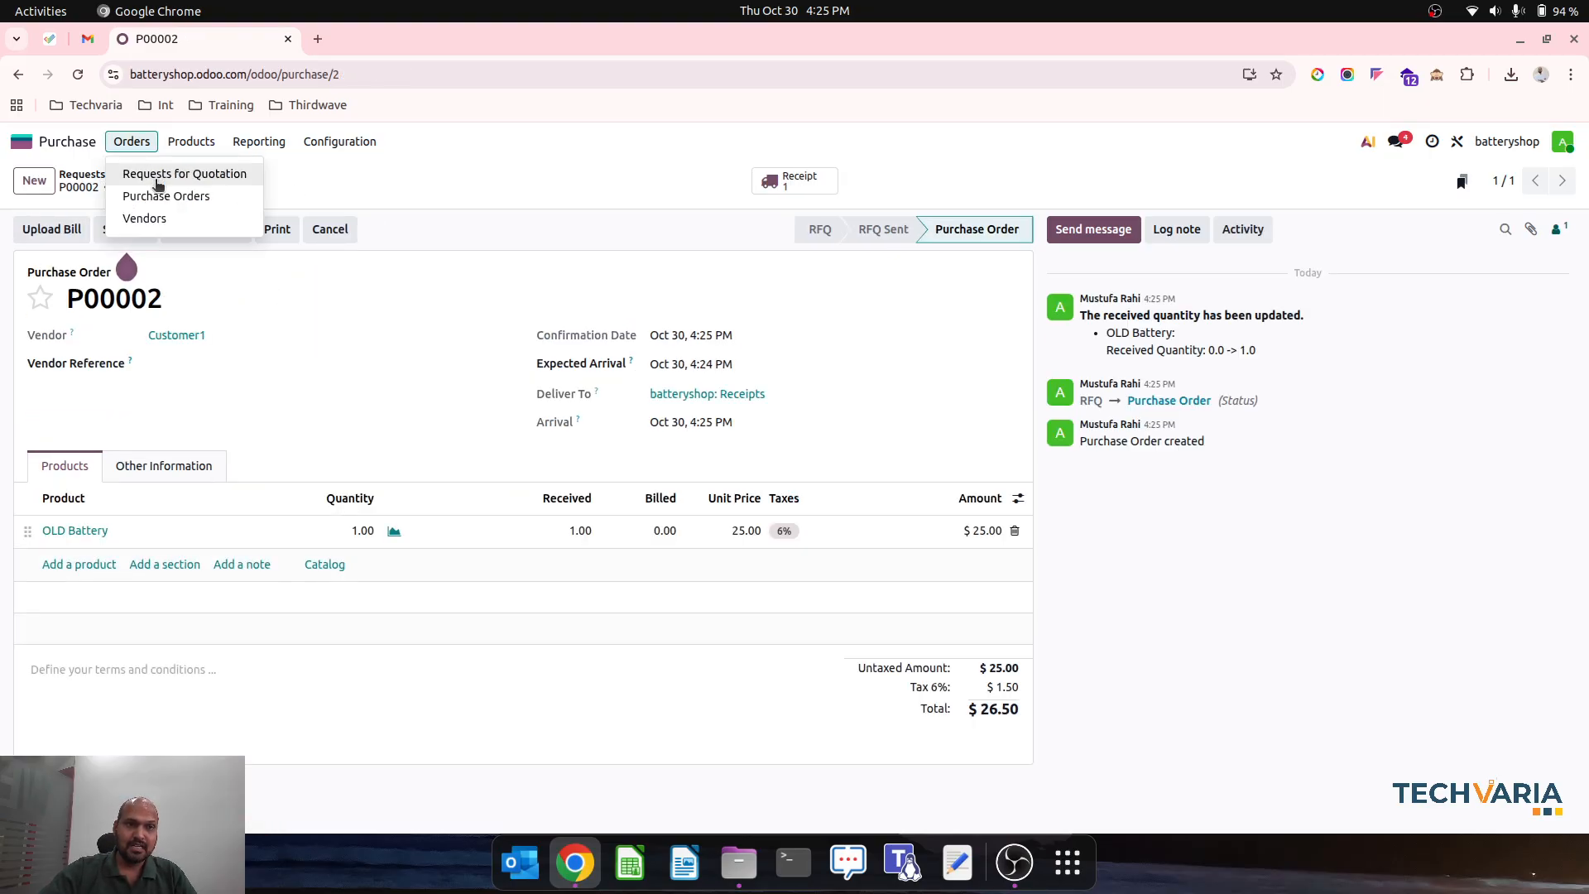
{"action": "left_click", "coordinate": [142, 174]}
{"action": "left_click", "coordinate": [133, 143]}
{"action": "left_click", "coordinate": [141, 196]}
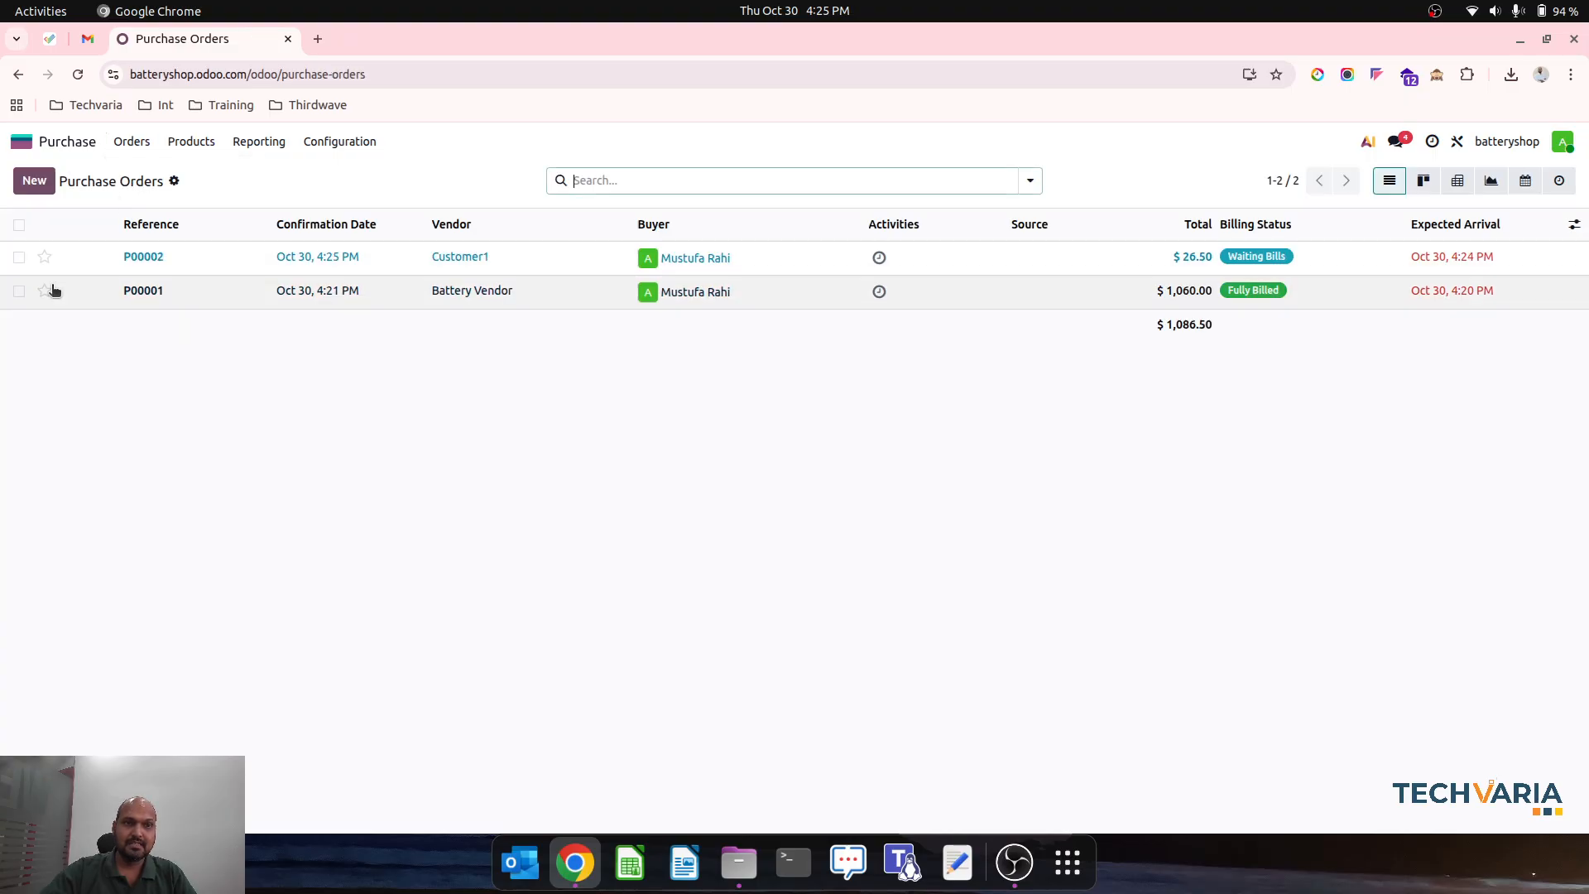
{"action": "left_click", "coordinate": [19, 256]}
{"action": "left_click", "coordinate": [746, 180]}
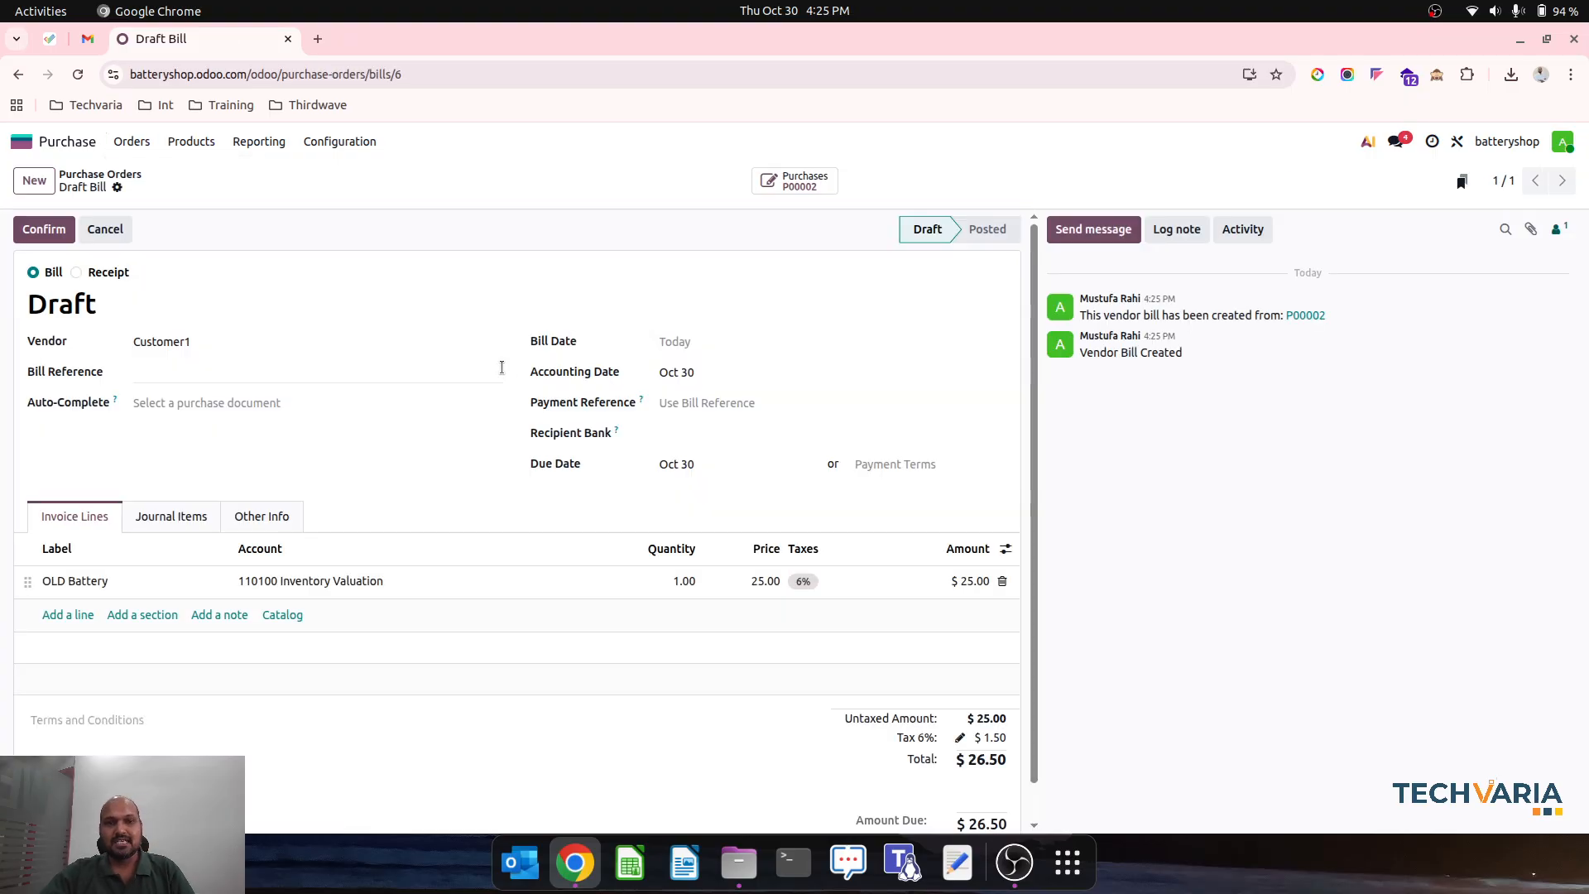
- Confirm the OLD Battery vendor bill and review its journal items and invoice lines
{"action": "left_click", "coordinate": [51, 229]}
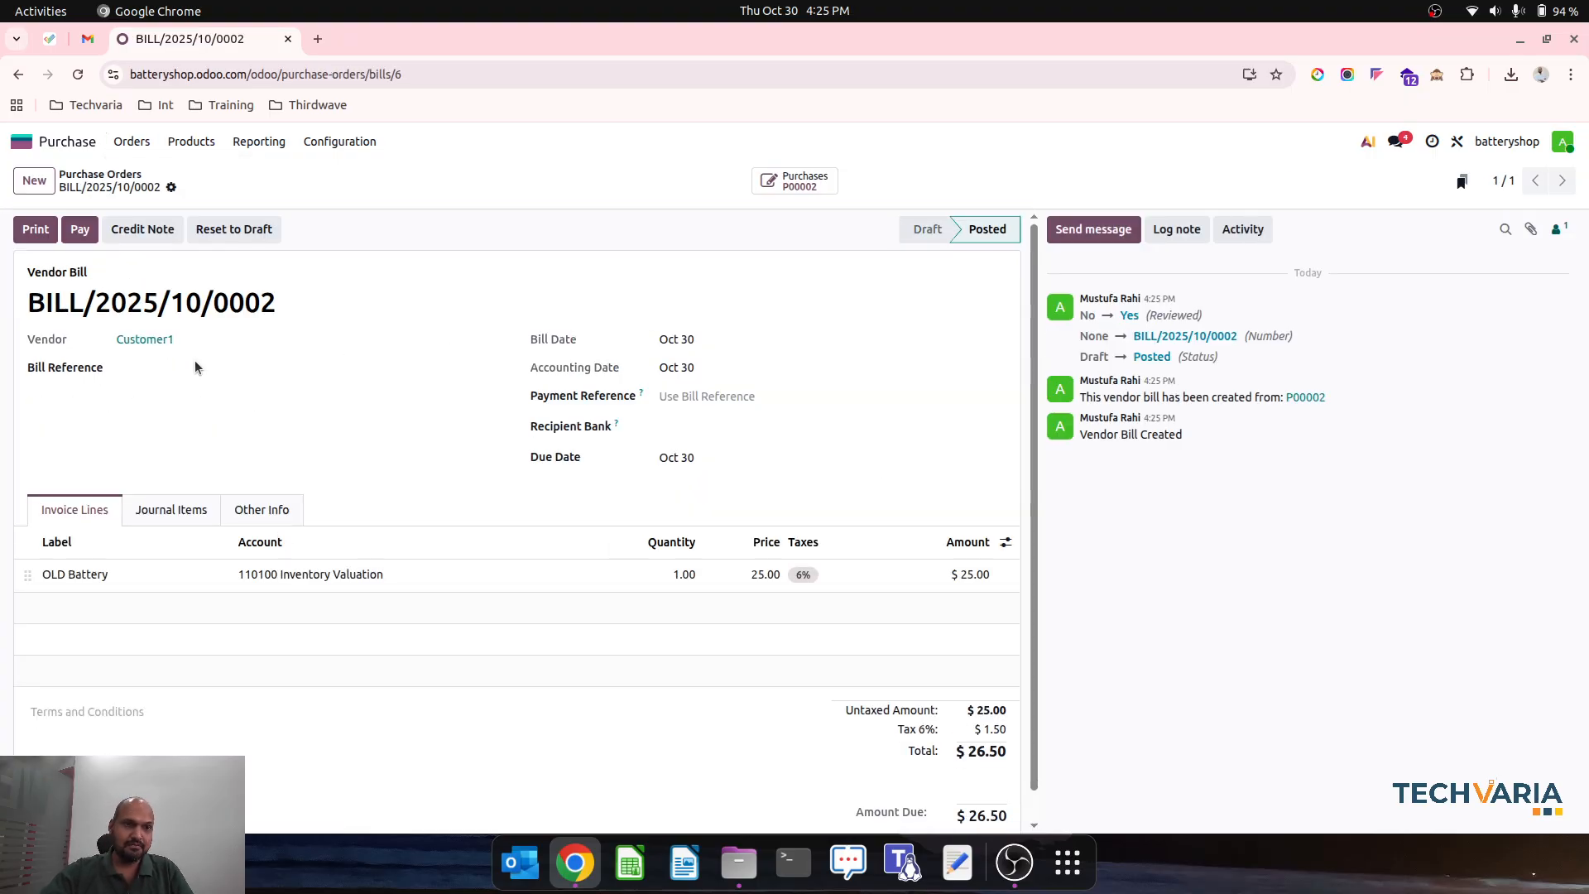
{"action": "left_click", "coordinate": [180, 512]}
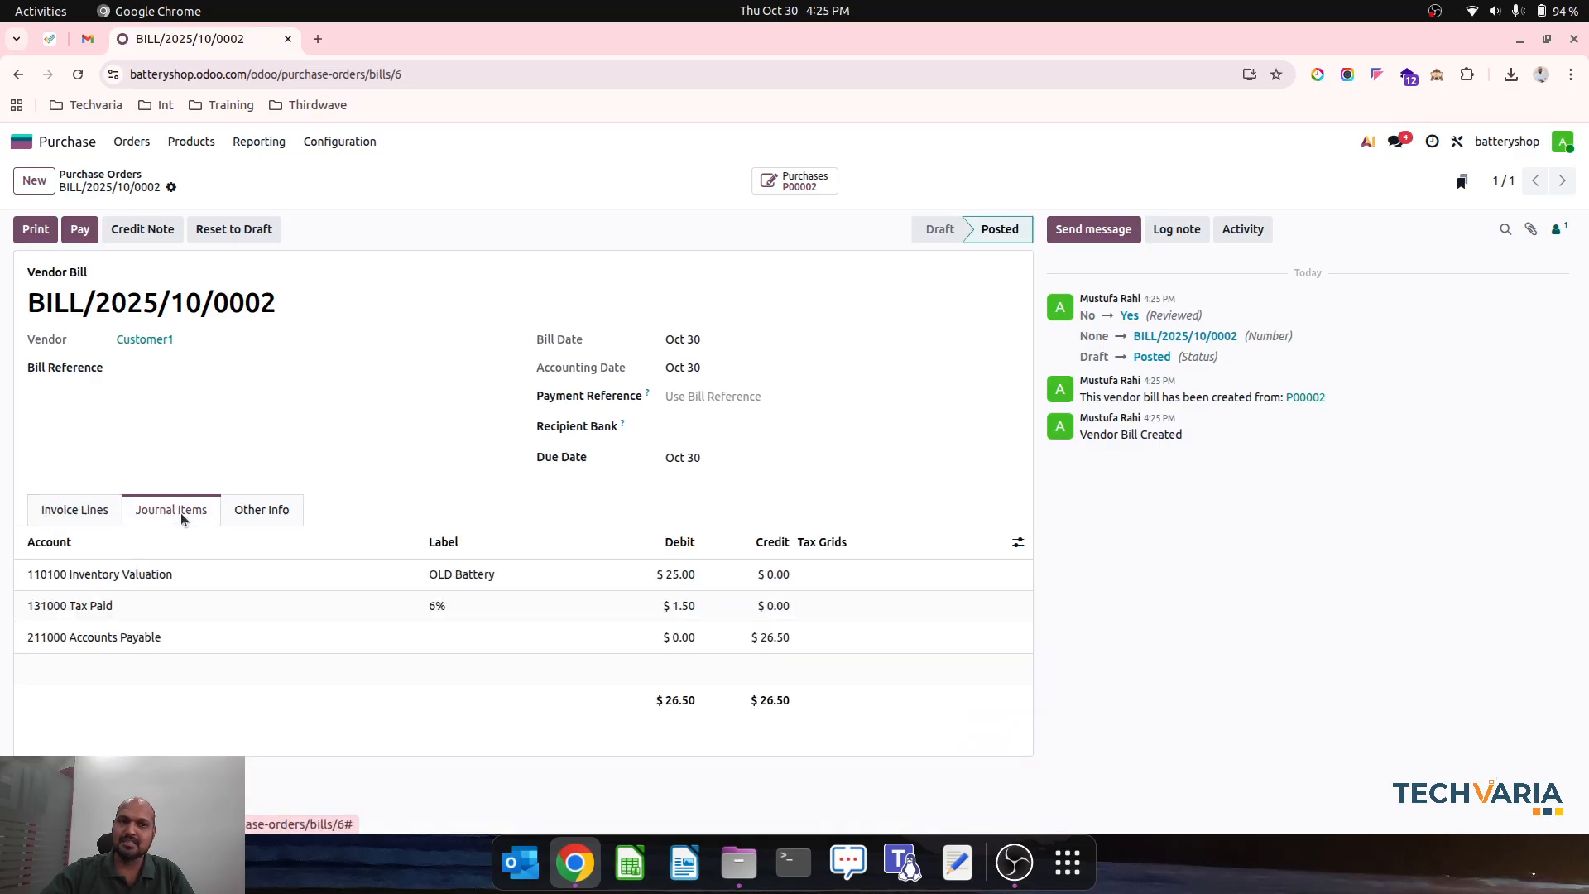
{"action": "left_click", "coordinate": [82, 510]}
{"action": "scroll", "coordinate": [638, 702], "scroll_direction": "down", "scroll_amount": 1}
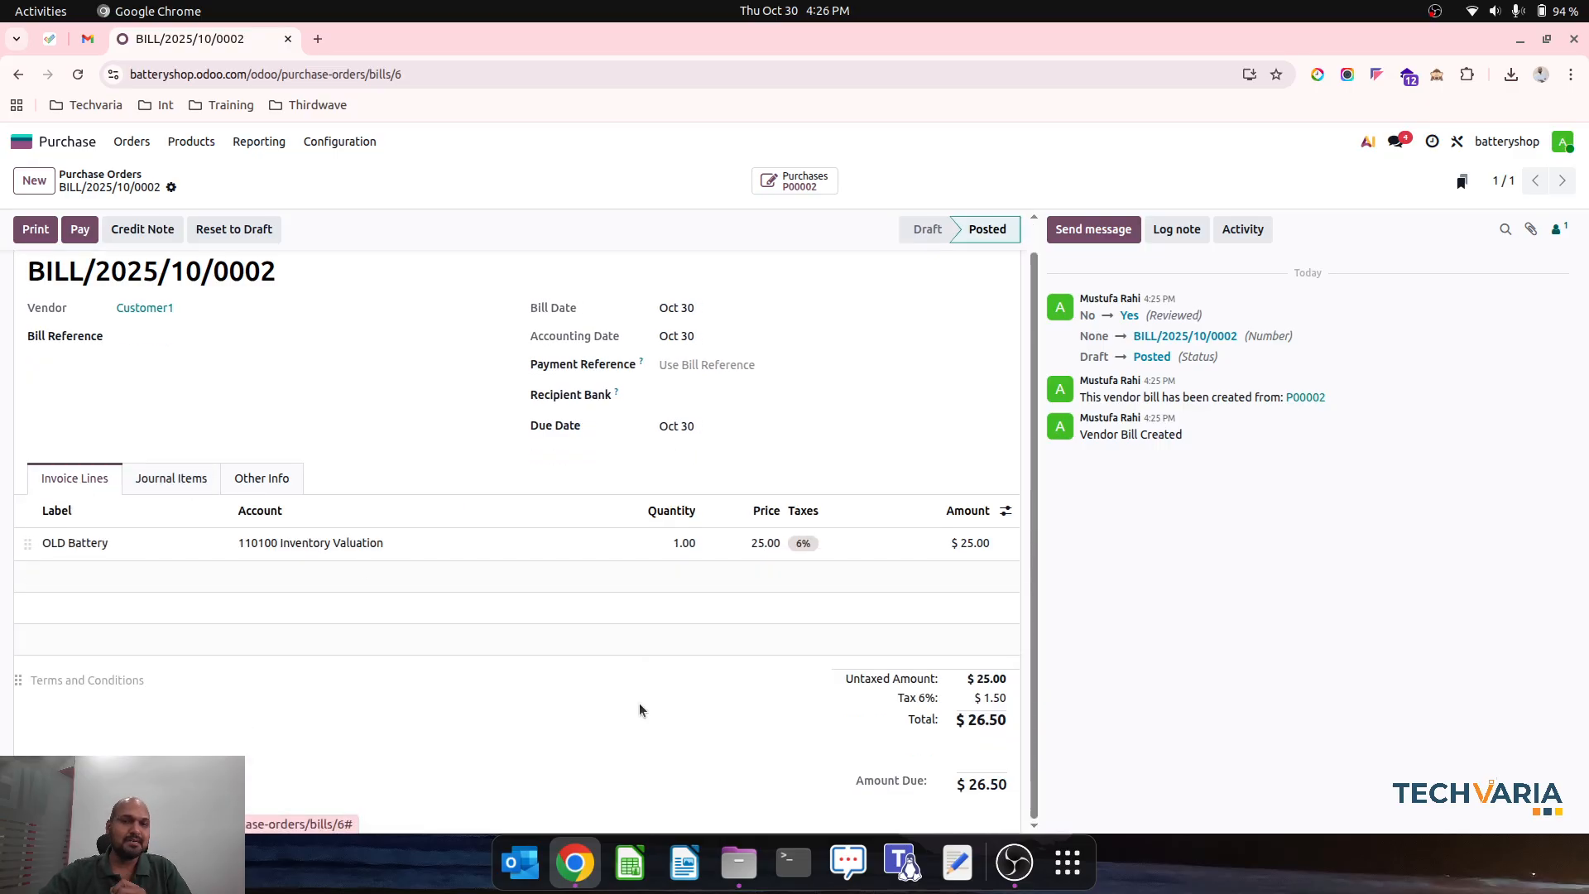
{"action": "scroll", "coordinate": [638, 709], "scroll_direction": "up", "scroll_amount": 1}
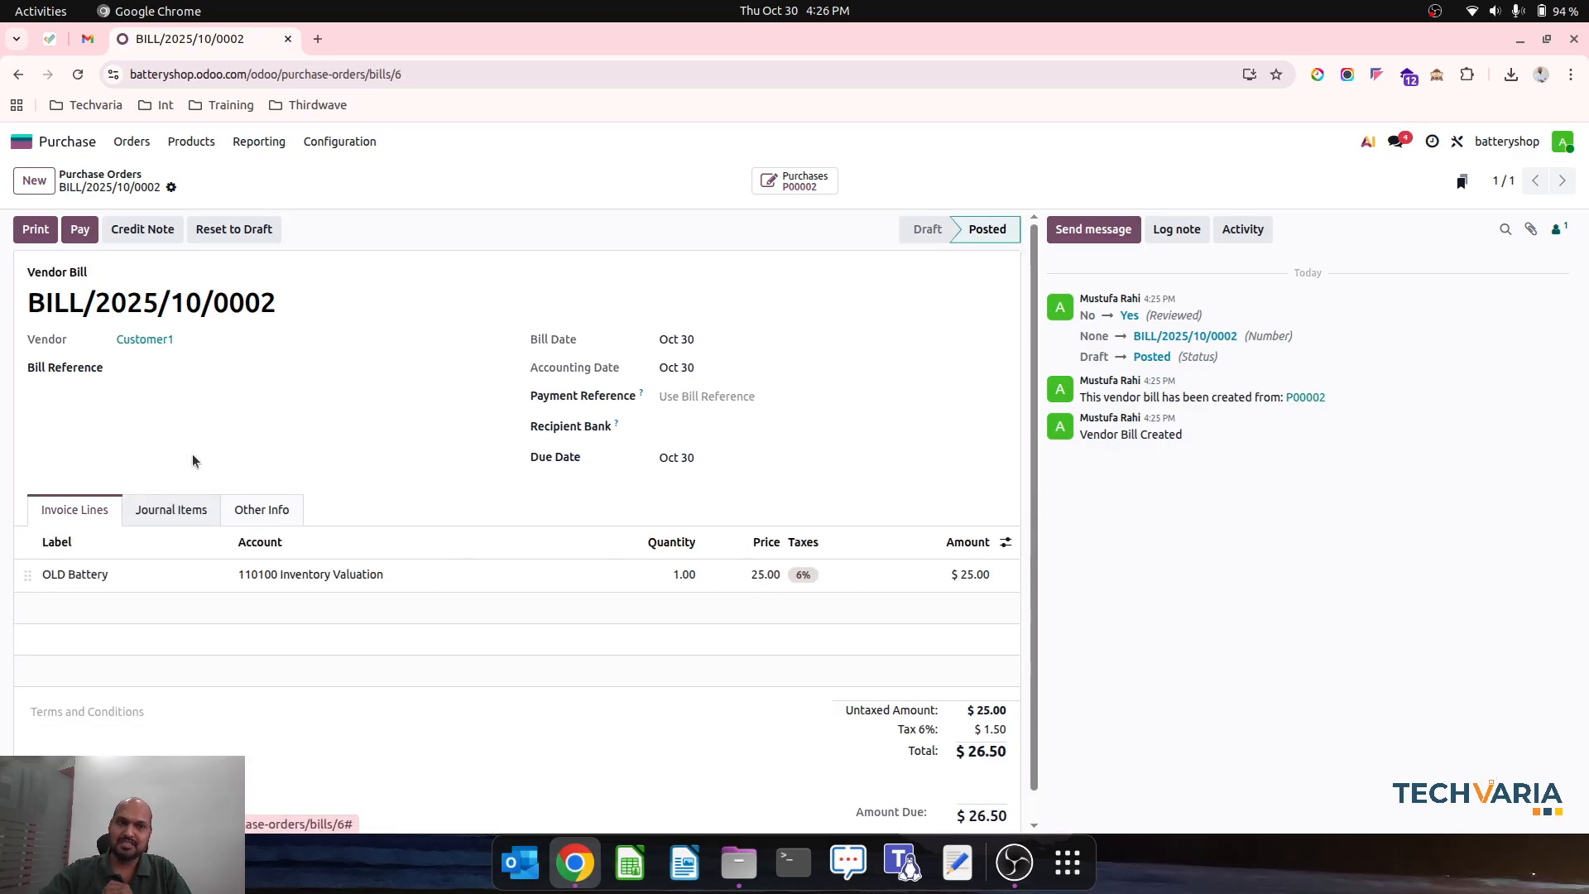
- Create a new quotation in Sales with Customer1 as the customer
{"action": "left_click", "coordinate": [108, 179]}
{"action": "left_click", "coordinate": [66, 142]}
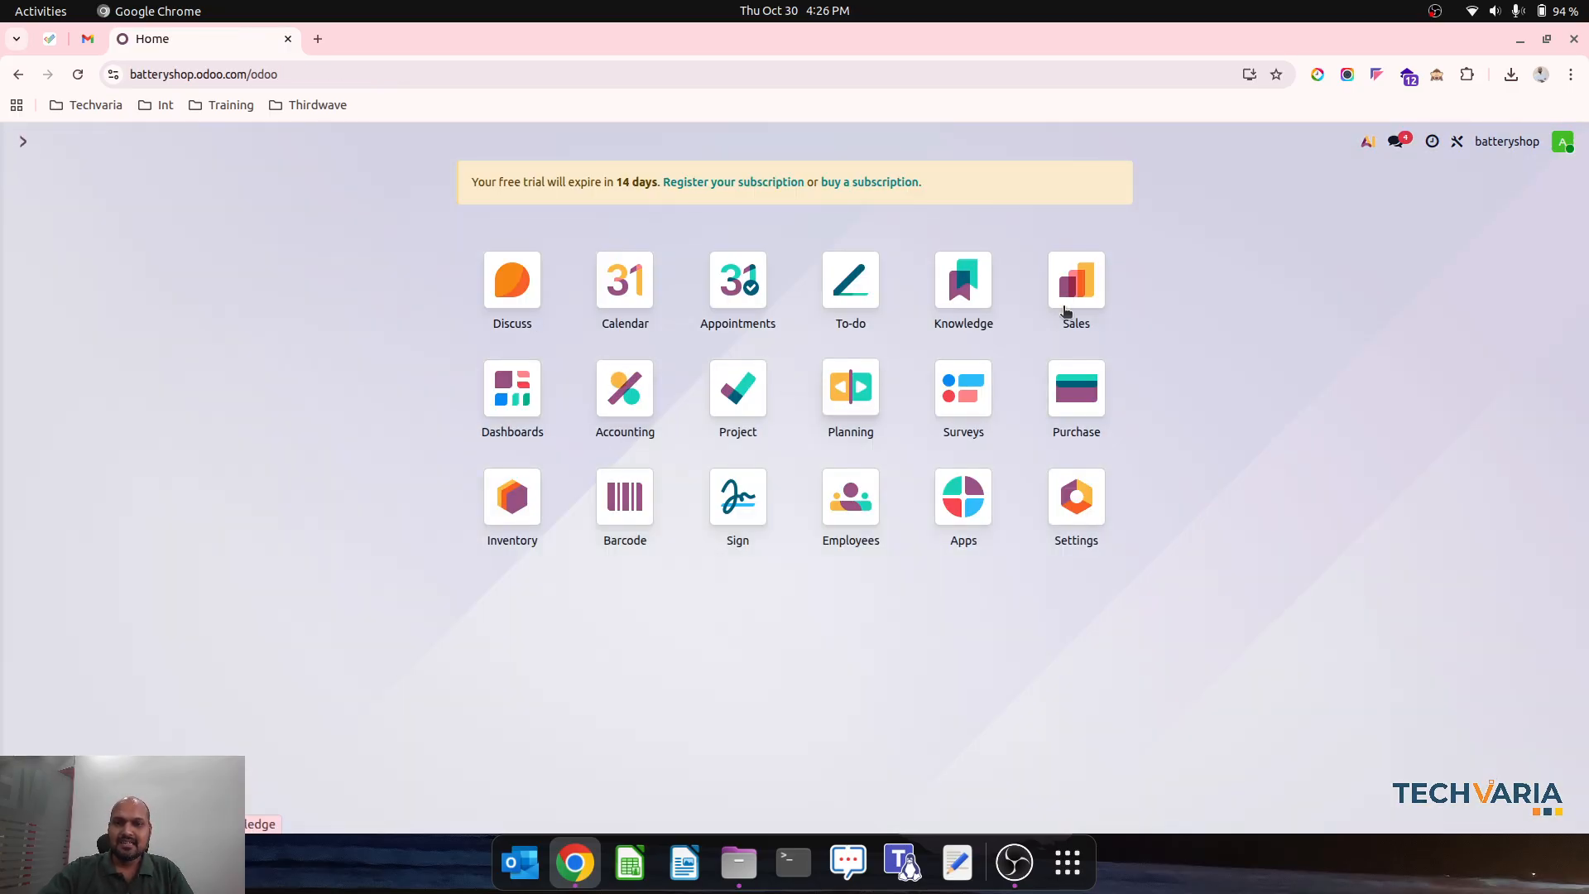
{"action": "left_click", "coordinate": [1065, 311]}
{"action": "left_click", "coordinate": [33, 179]}
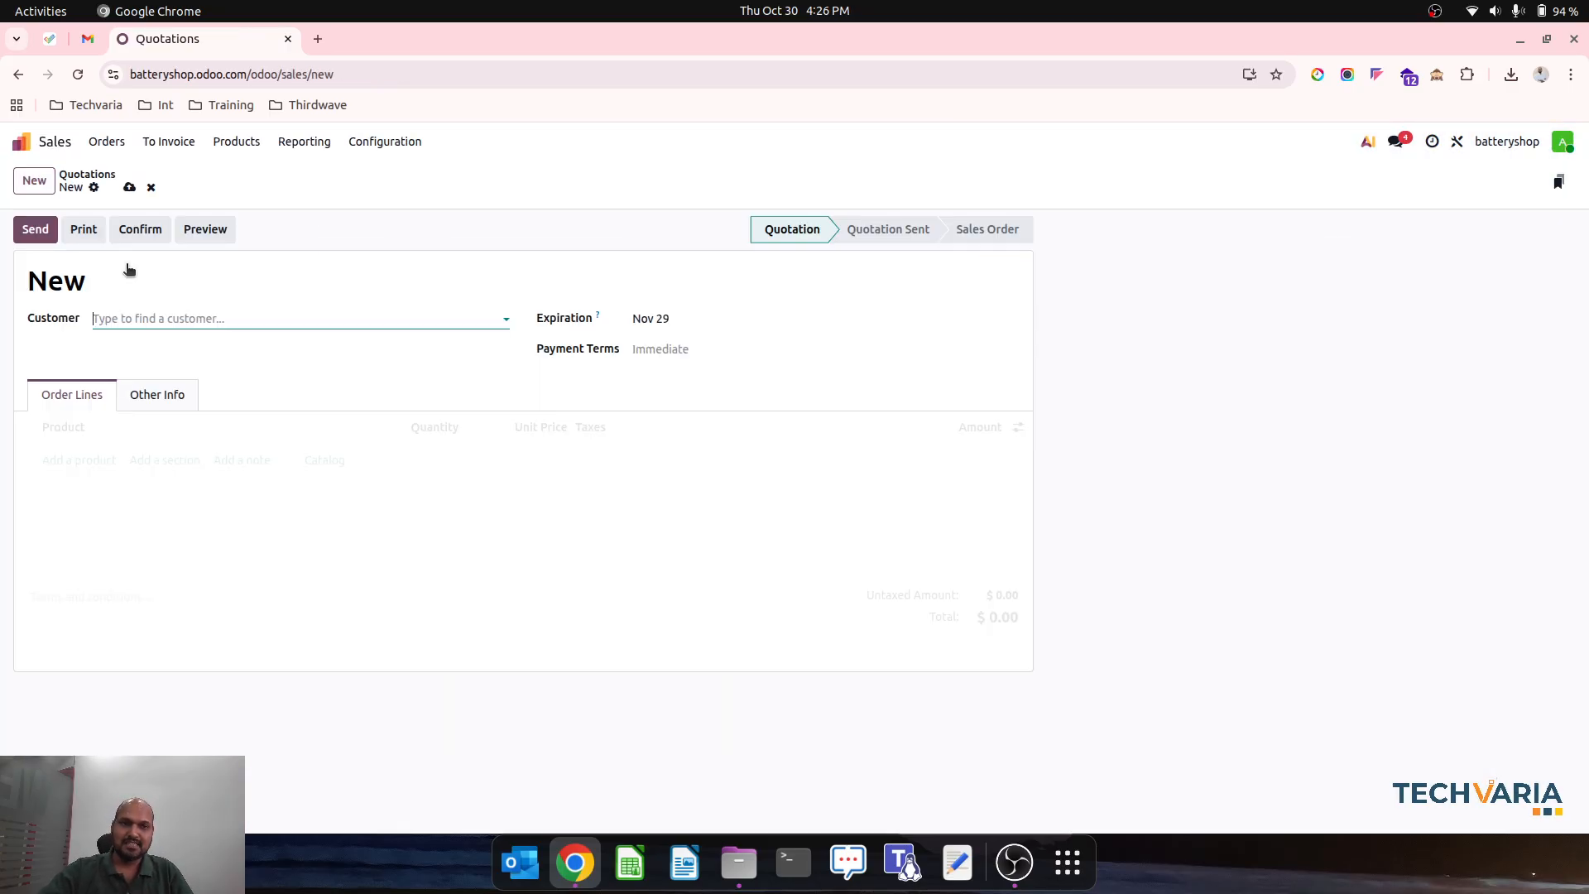
{"action": "left_click", "coordinate": [175, 320]}
{"action": "left_click", "coordinate": [180, 348]}
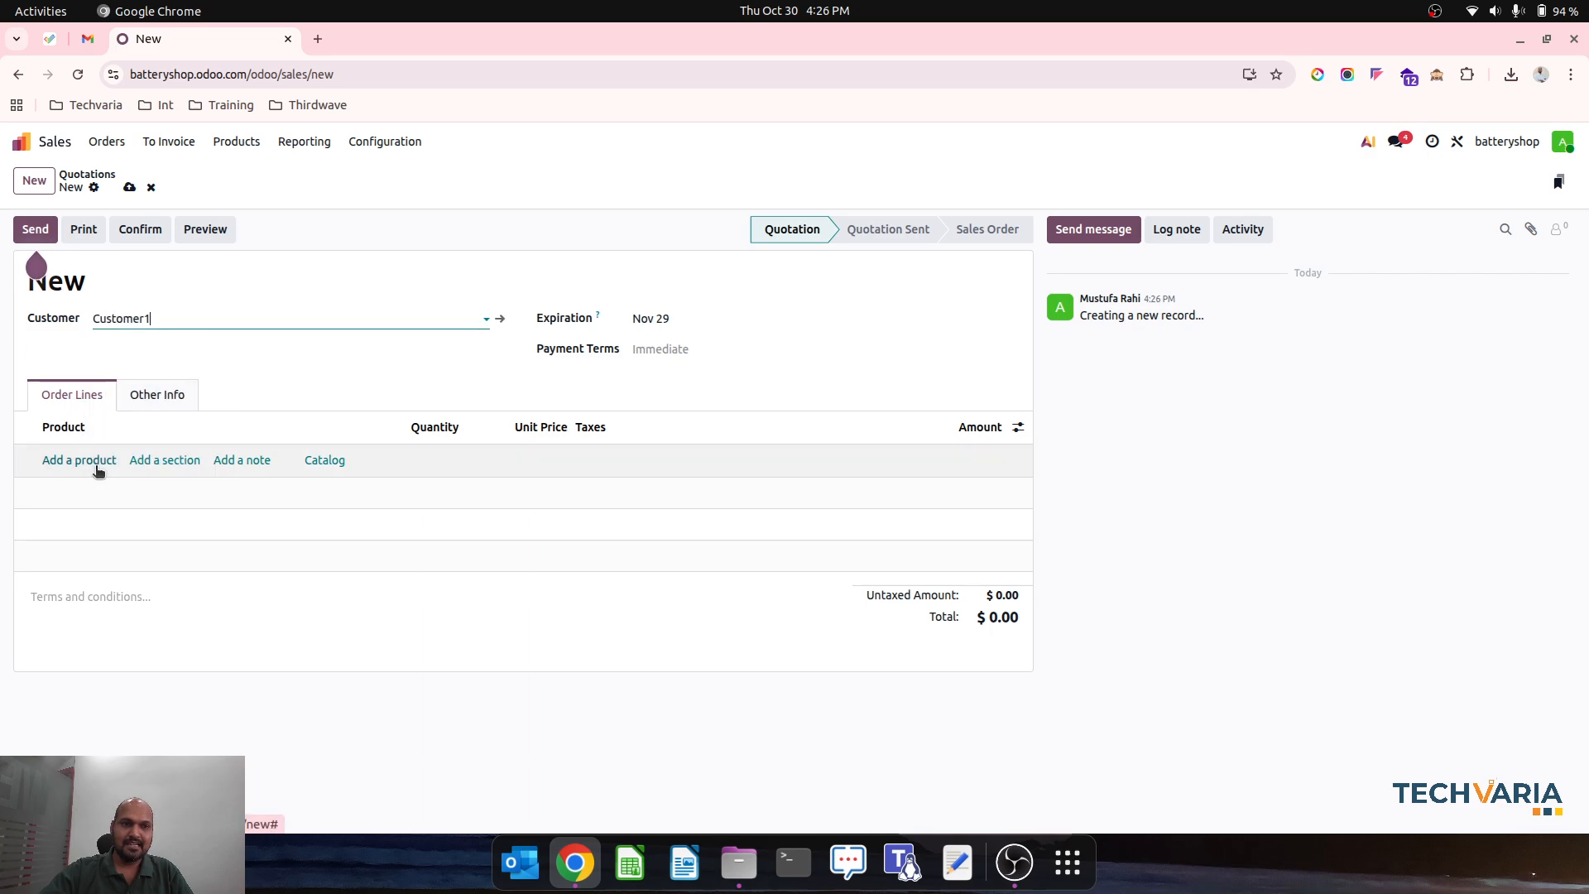
- Add New Battery to the quotation with a unit price of 300 and save it
{"action": "left_click", "coordinate": [115, 465]}
{"action": "type", "text": "new"}
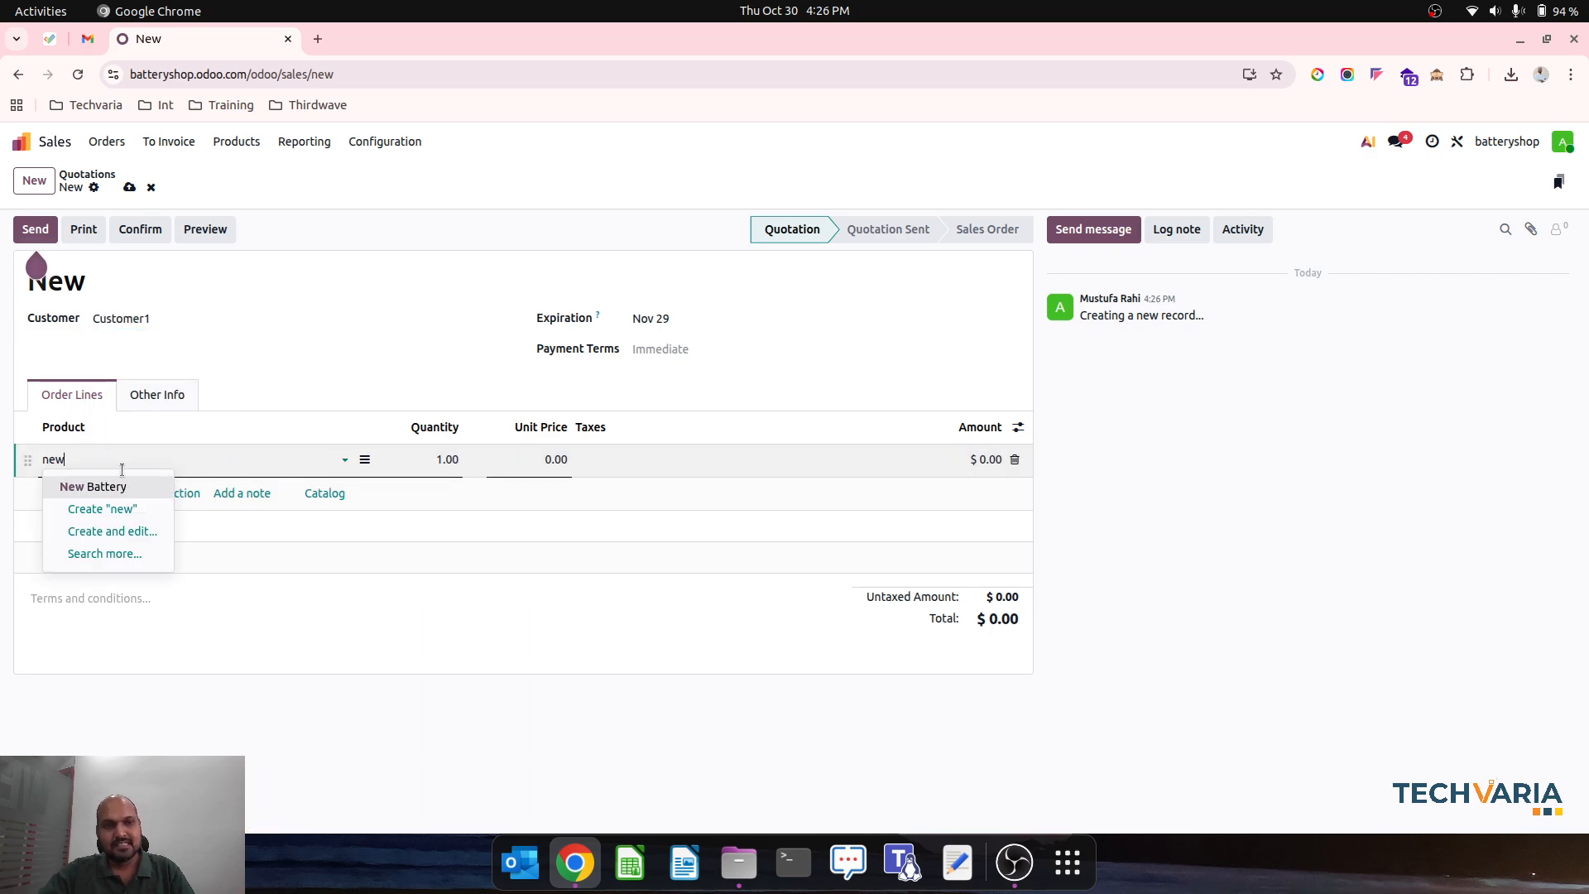
{"action": "left_click", "coordinate": [136, 487]}
{"action": "left_click", "coordinate": [519, 458]}
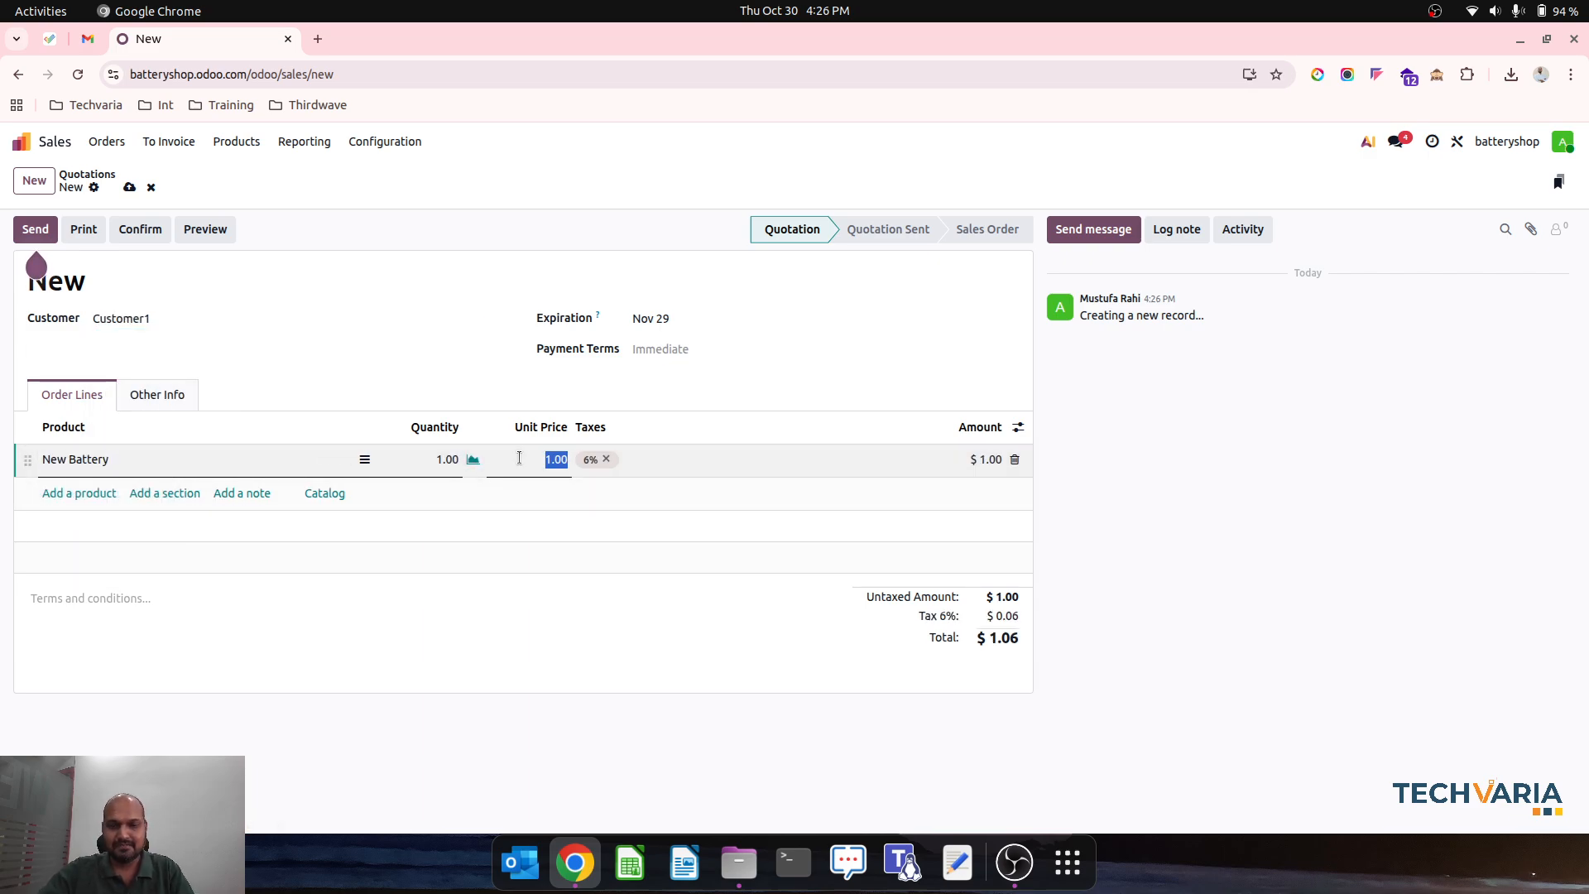
{"action": "type", "text": "30"}
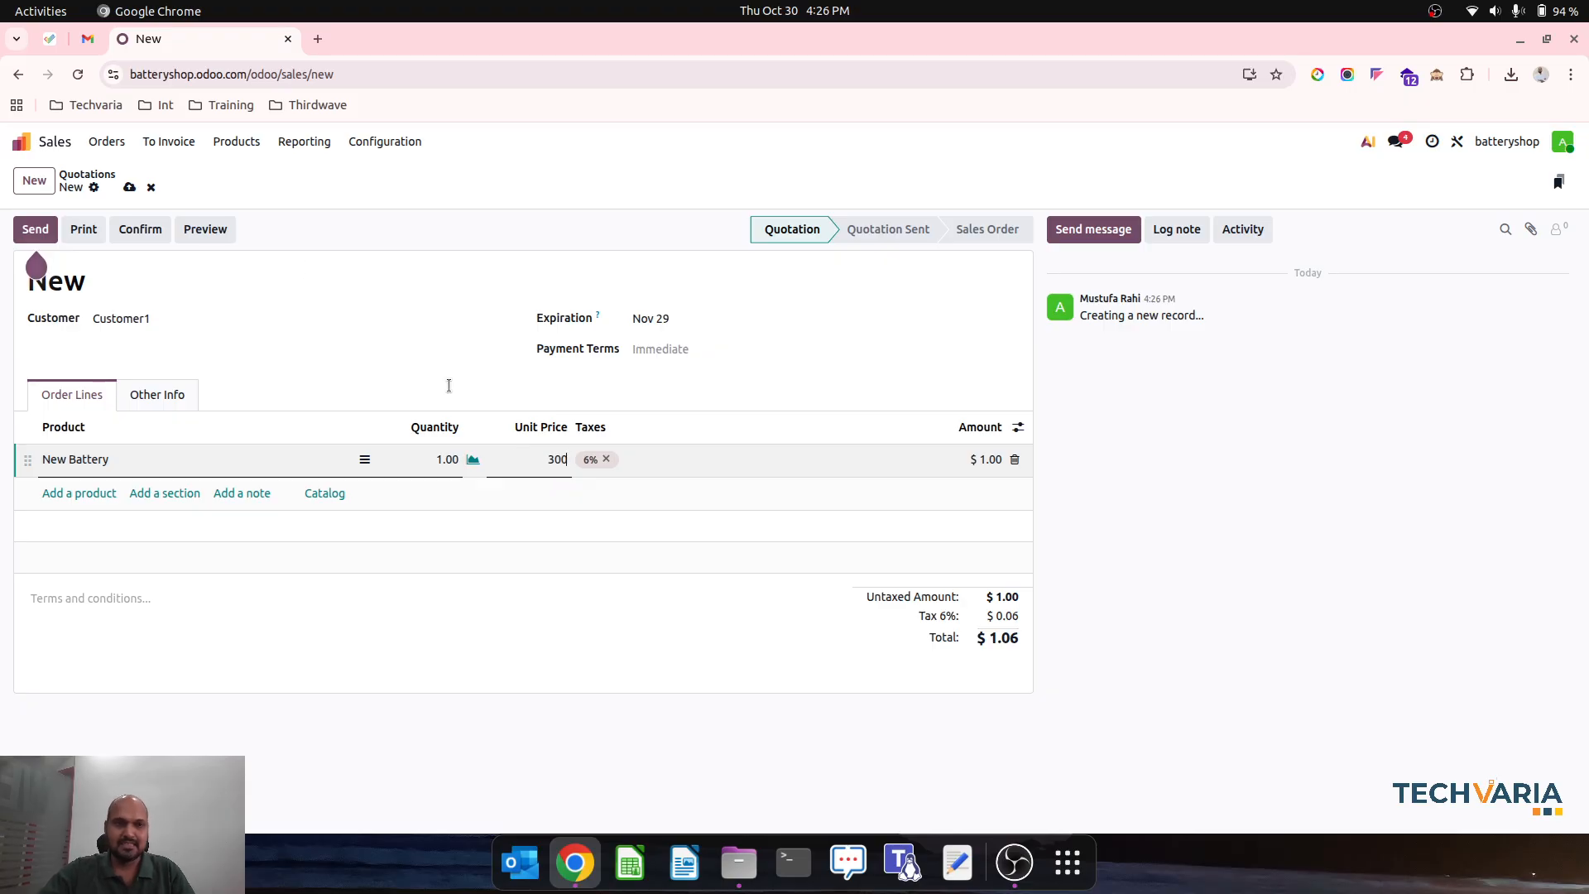
{"action": "type", "text": "0"}
{"action": "left_click", "coordinate": [129, 187]}
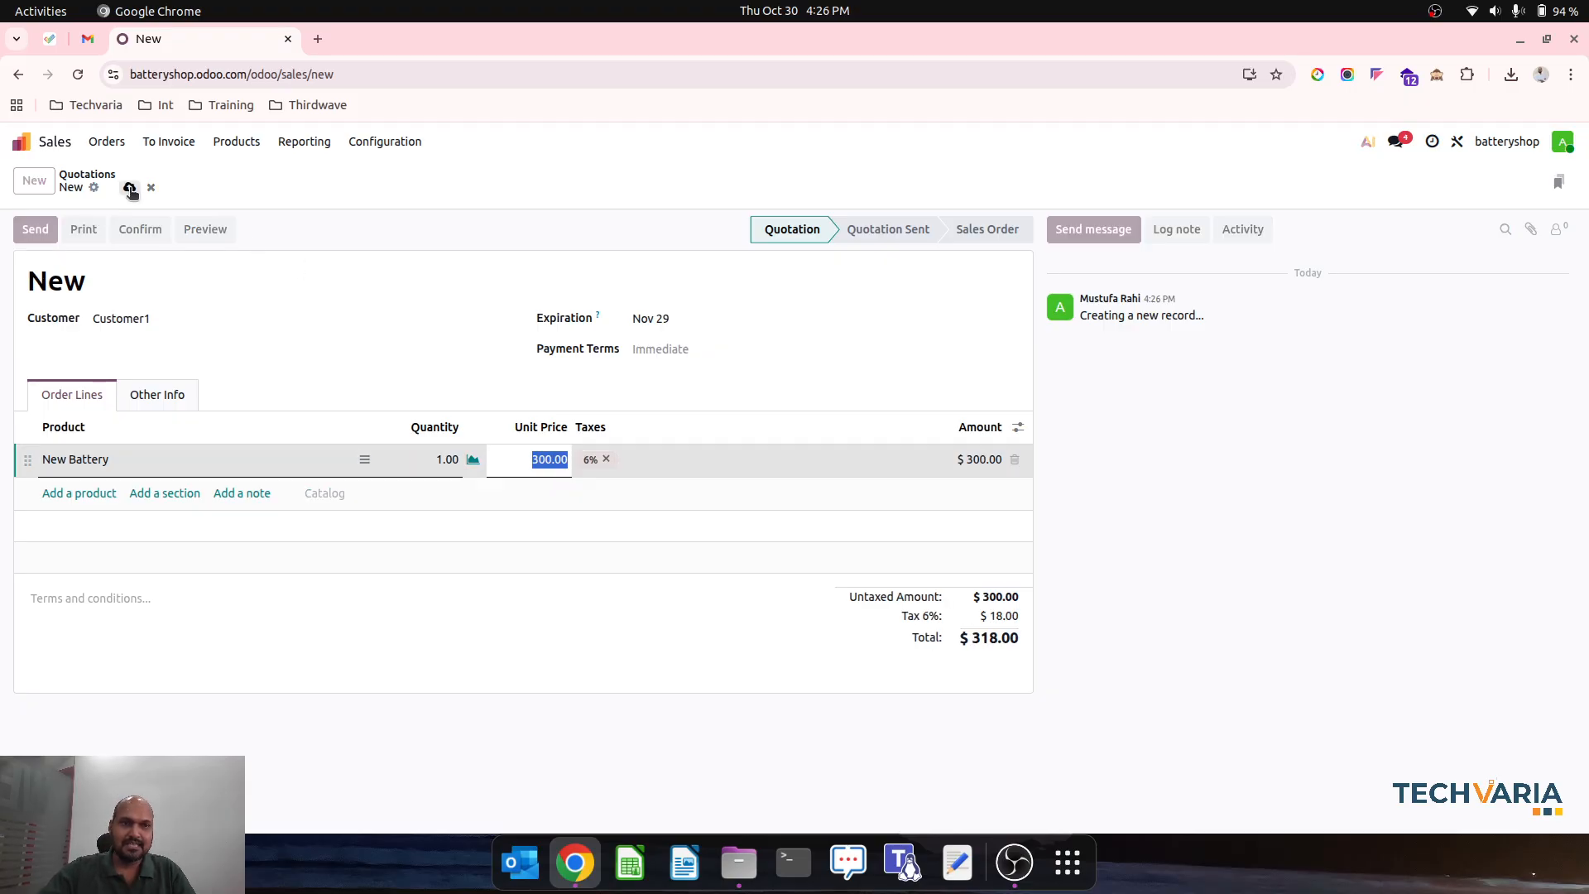
- Confirm the quotation and validate its New Battery delivery with serial number NEWBATTERY-0000003
{"action": "left_click", "coordinate": [159, 229]}
{"action": "left_click", "coordinate": [797, 180]}
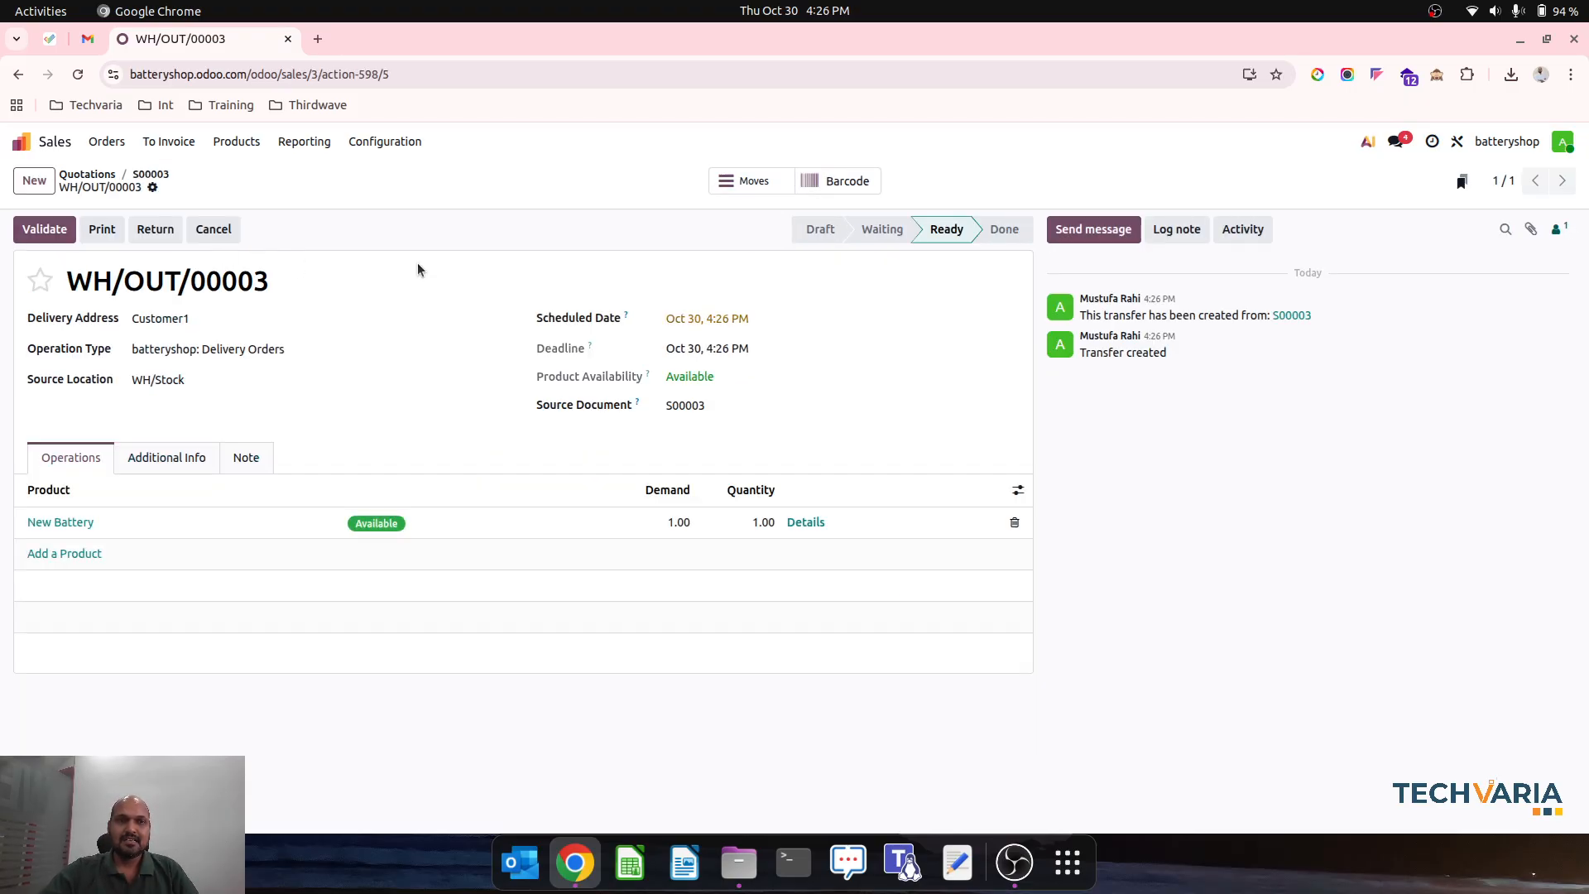
{"action": "left_click_drag", "start_coordinate": [684, 349], "coordinate": [813, 535]}
{"action": "left_click", "coordinate": [816, 535]}
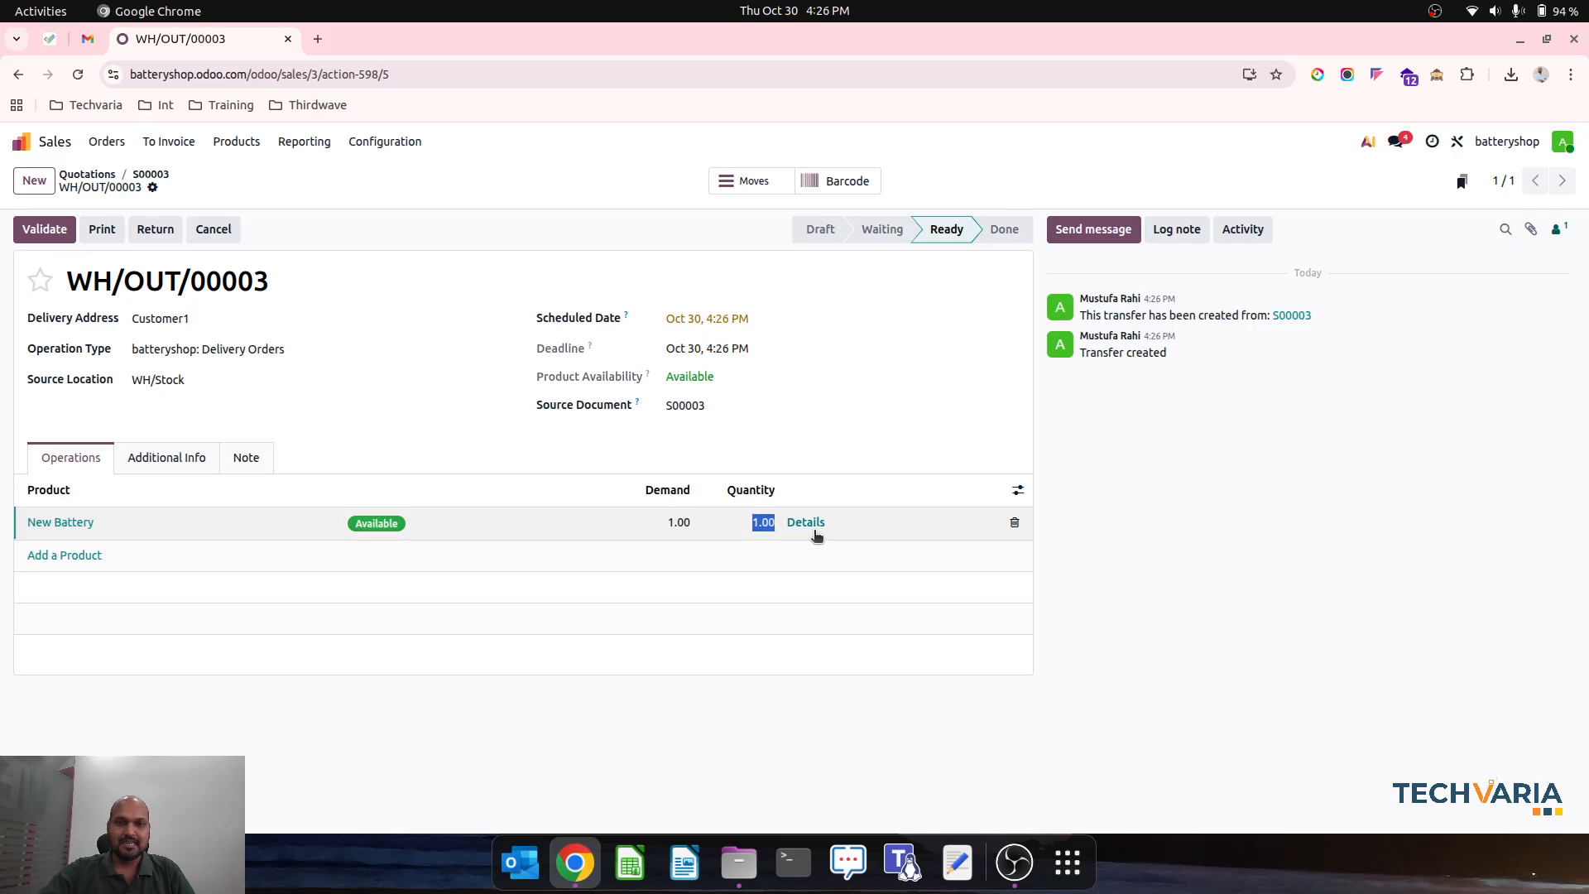
{"action": "left_click", "coordinate": [807, 523]}
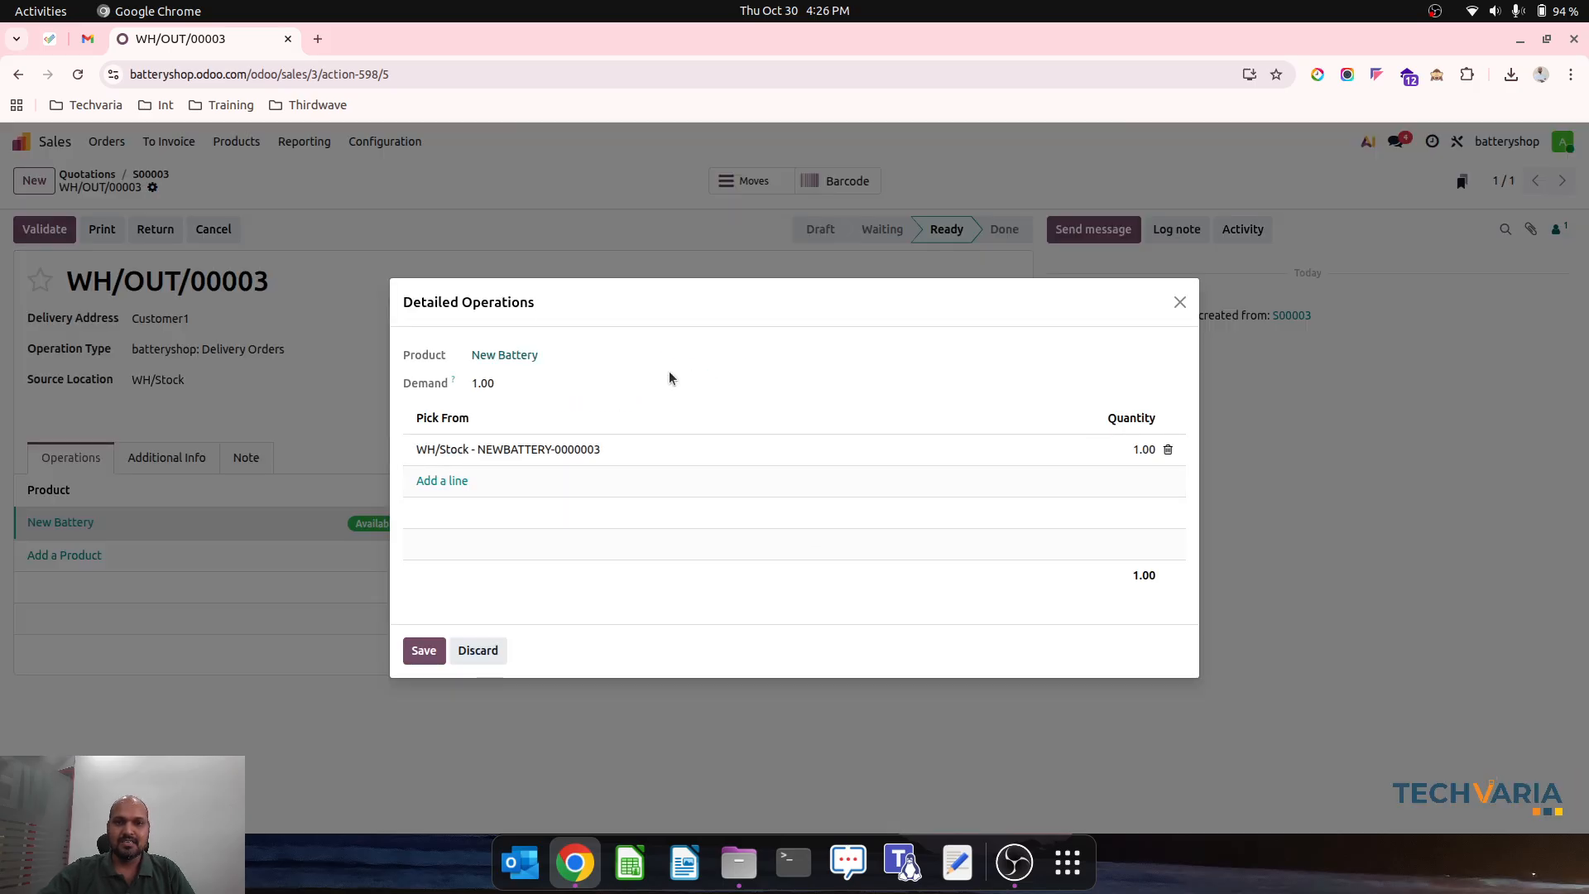
{"action": "left_click", "coordinate": [423, 649]}
{"action": "left_click", "coordinate": [44, 230]}
- Create a regular invoice from the Customer1 sales order, confirm it, and return to the sales order
{"action": "left_click", "coordinate": [160, 176]}
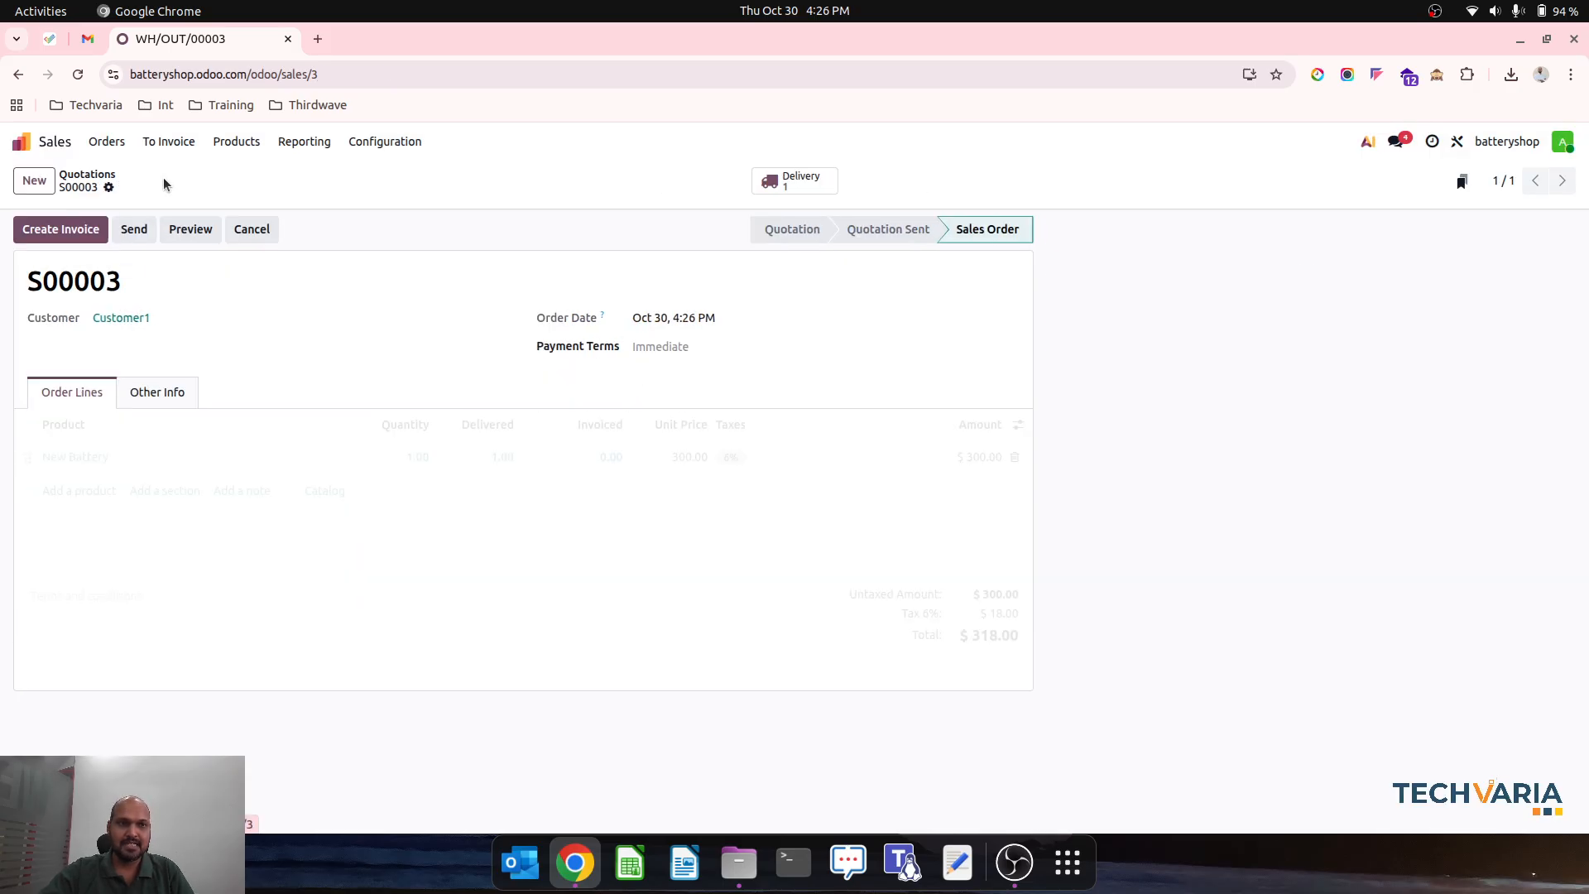
{"action": "left_click", "coordinate": [66, 232]}
{"action": "left_click", "coordinate": [445, 559]}
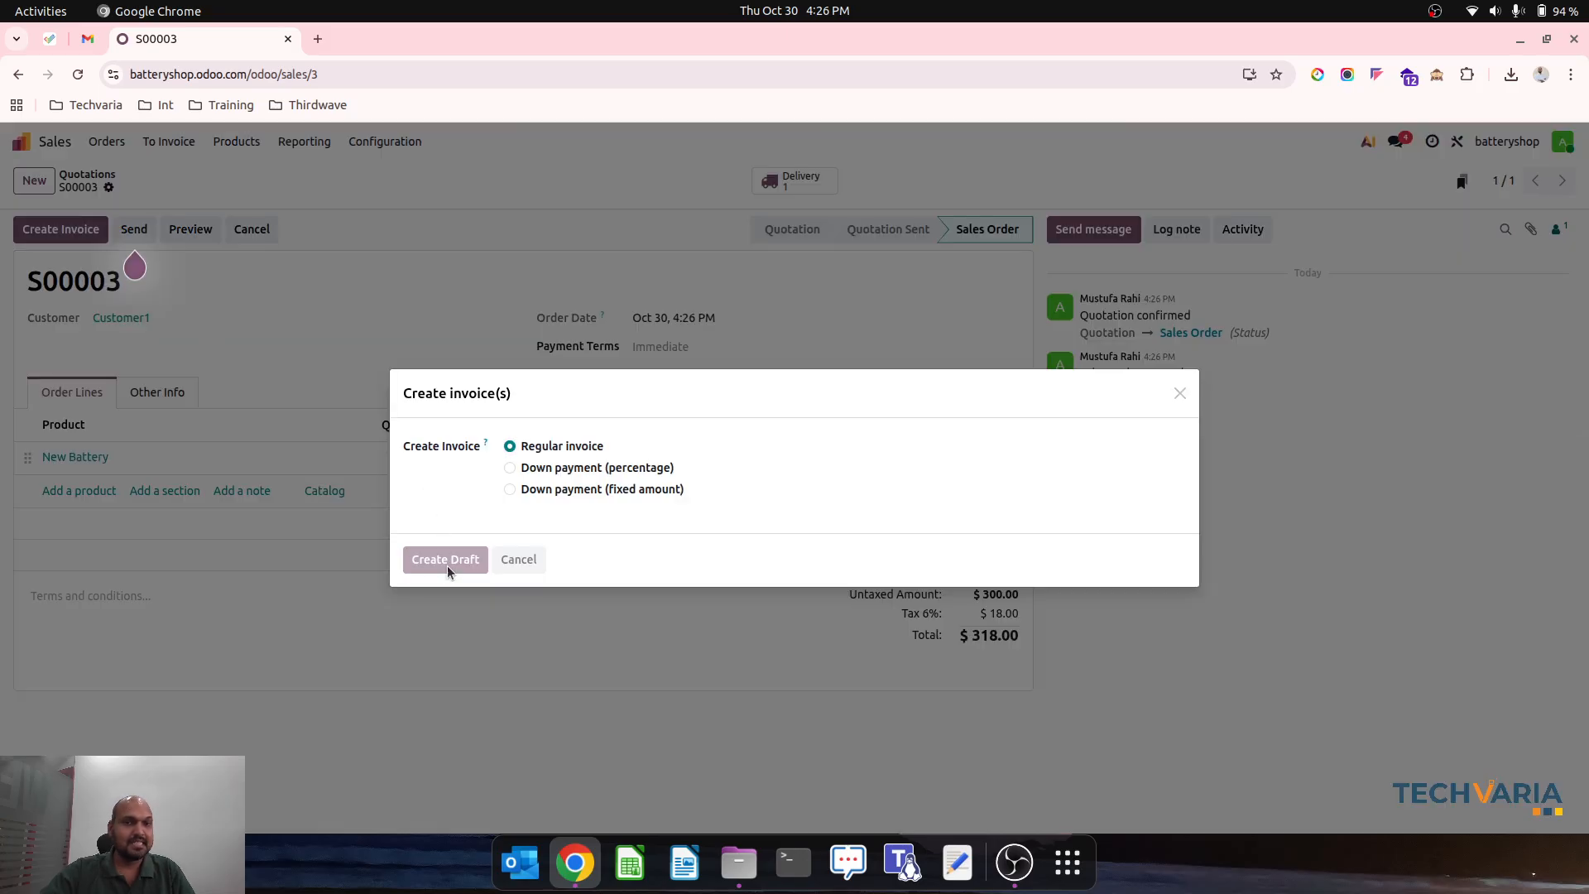
{"action": "left_click", "coordinate": [276, 295]}
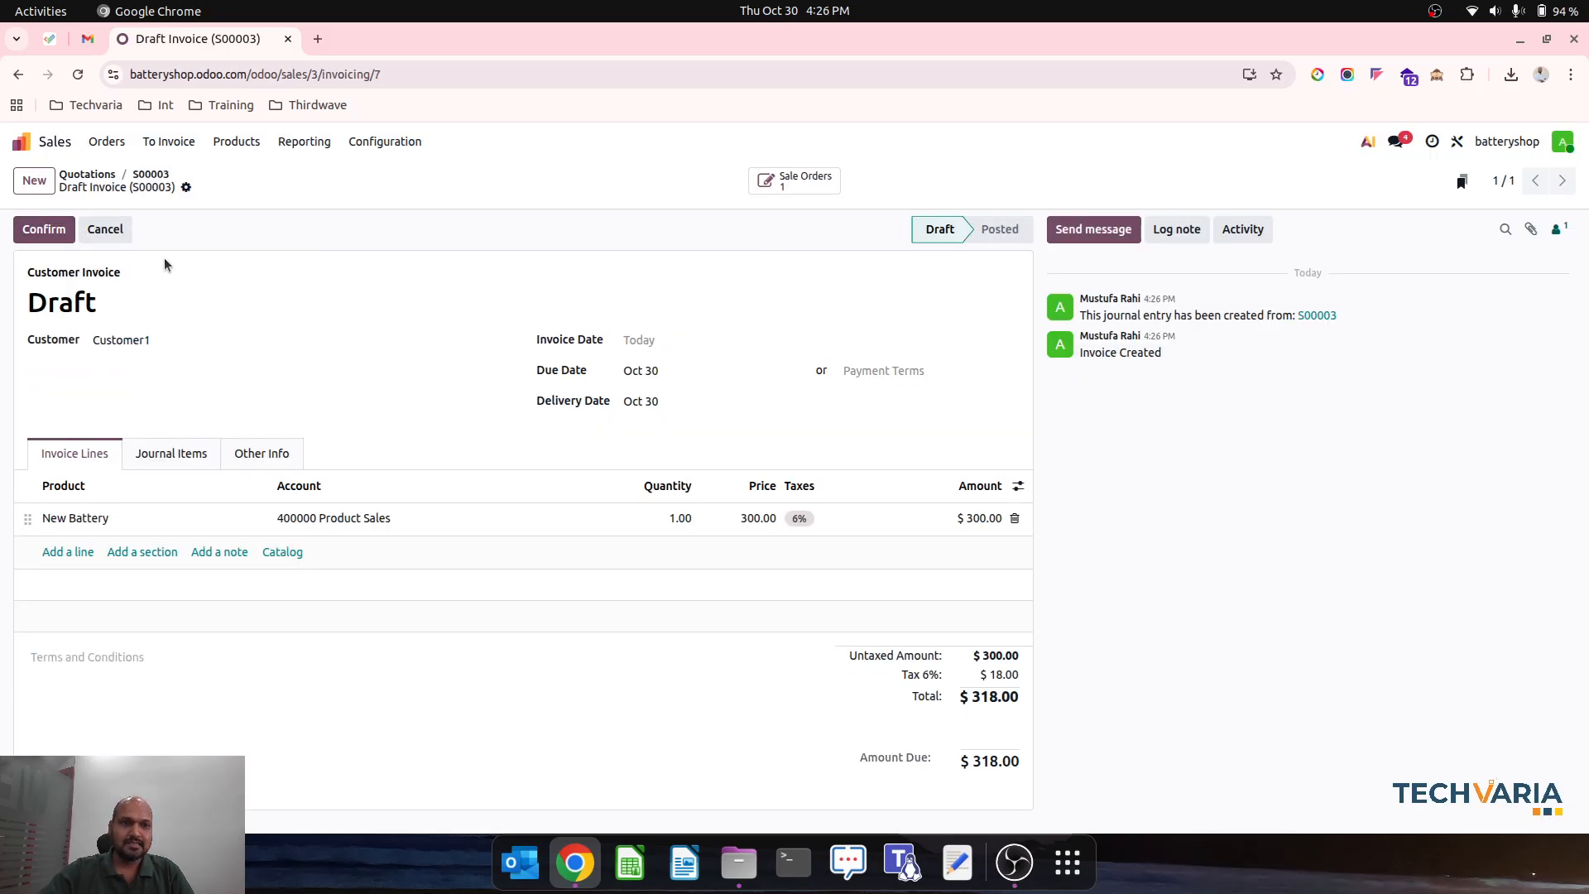
{"action": "left_click", "coordinate": [46, 231]}
{"action": "left_click", "coordinate": [151, 174]}
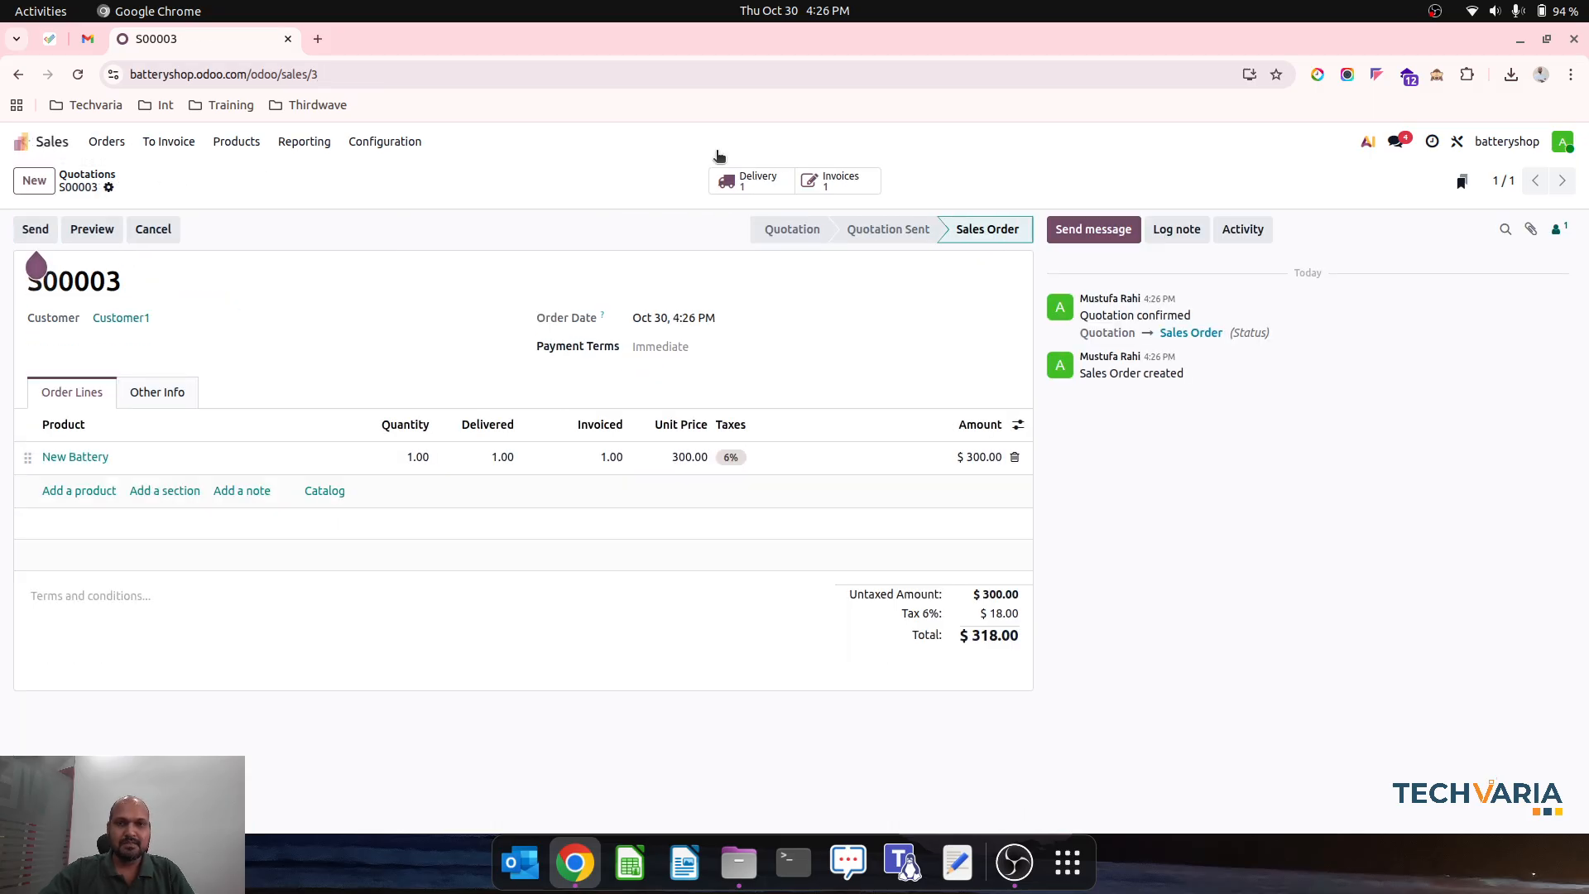
- View the invoice linked to the Customer1 sales order, and open the Balance Sheet report in Accounting
{"action": "left_click", "coordinate": [825, 186]}
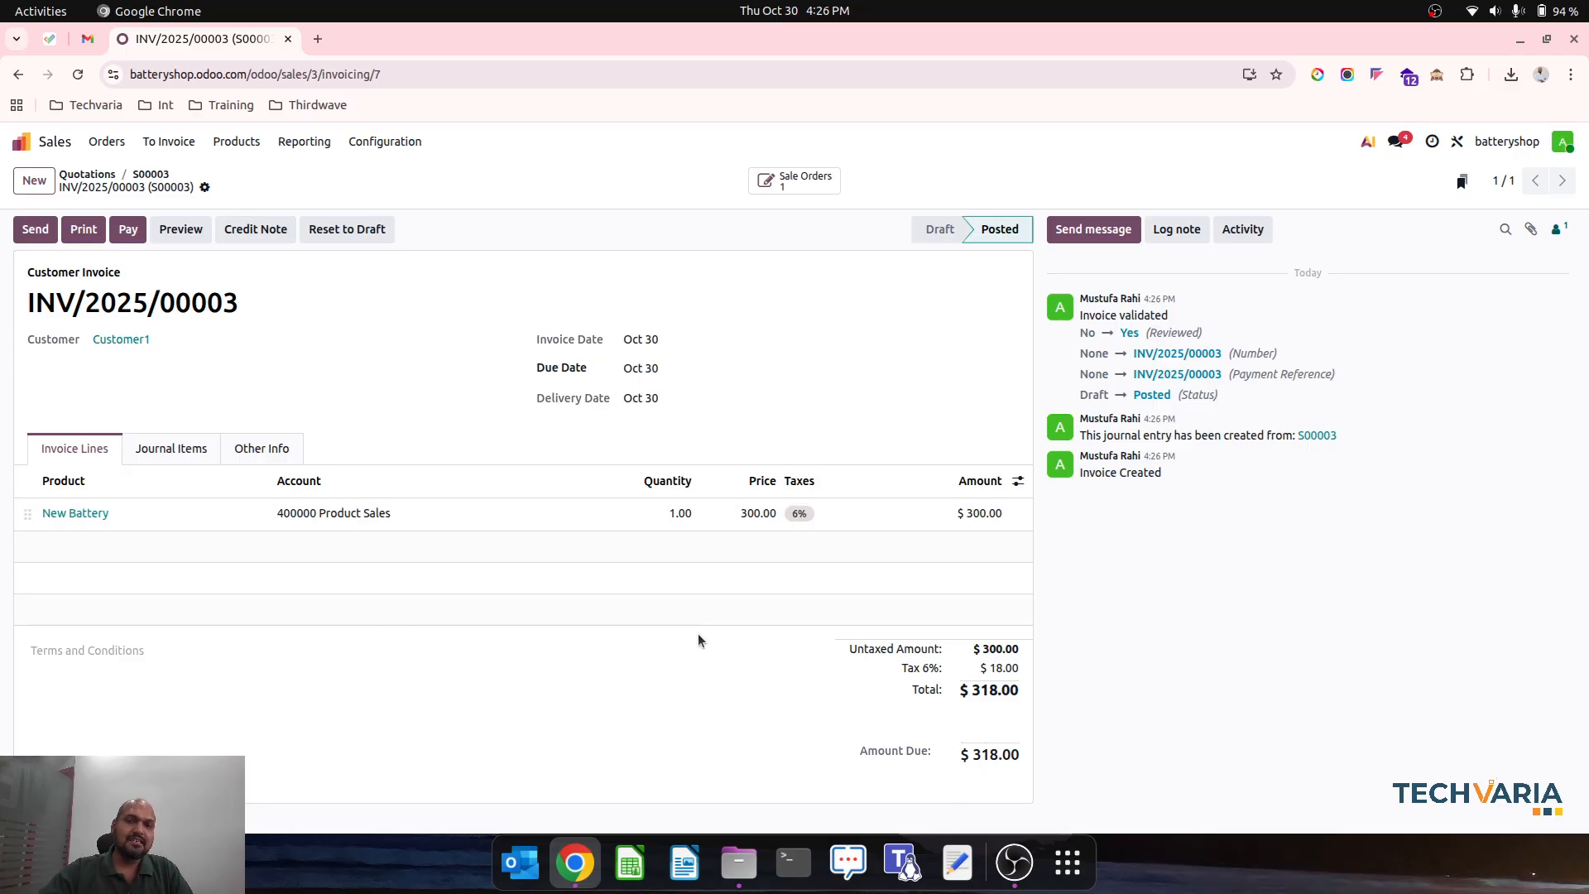
{"action": "left_click", "coordinate": [20, 142]}
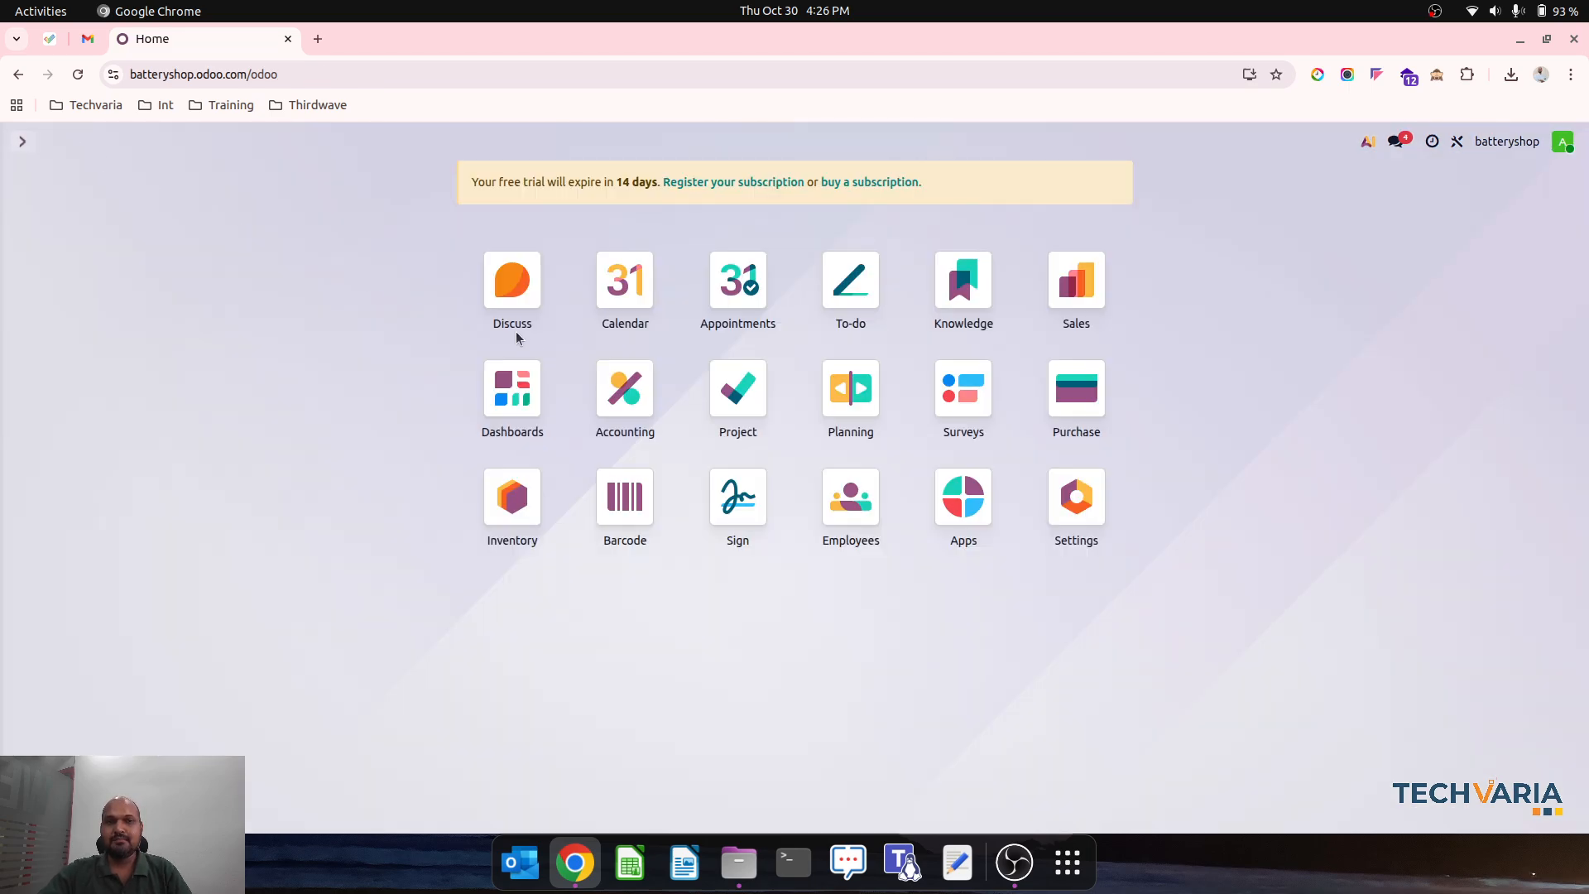
{"action": "left_click", "coordinate": [625, 388]}
{"action": "left_click", "coordinate": [490, 143]}
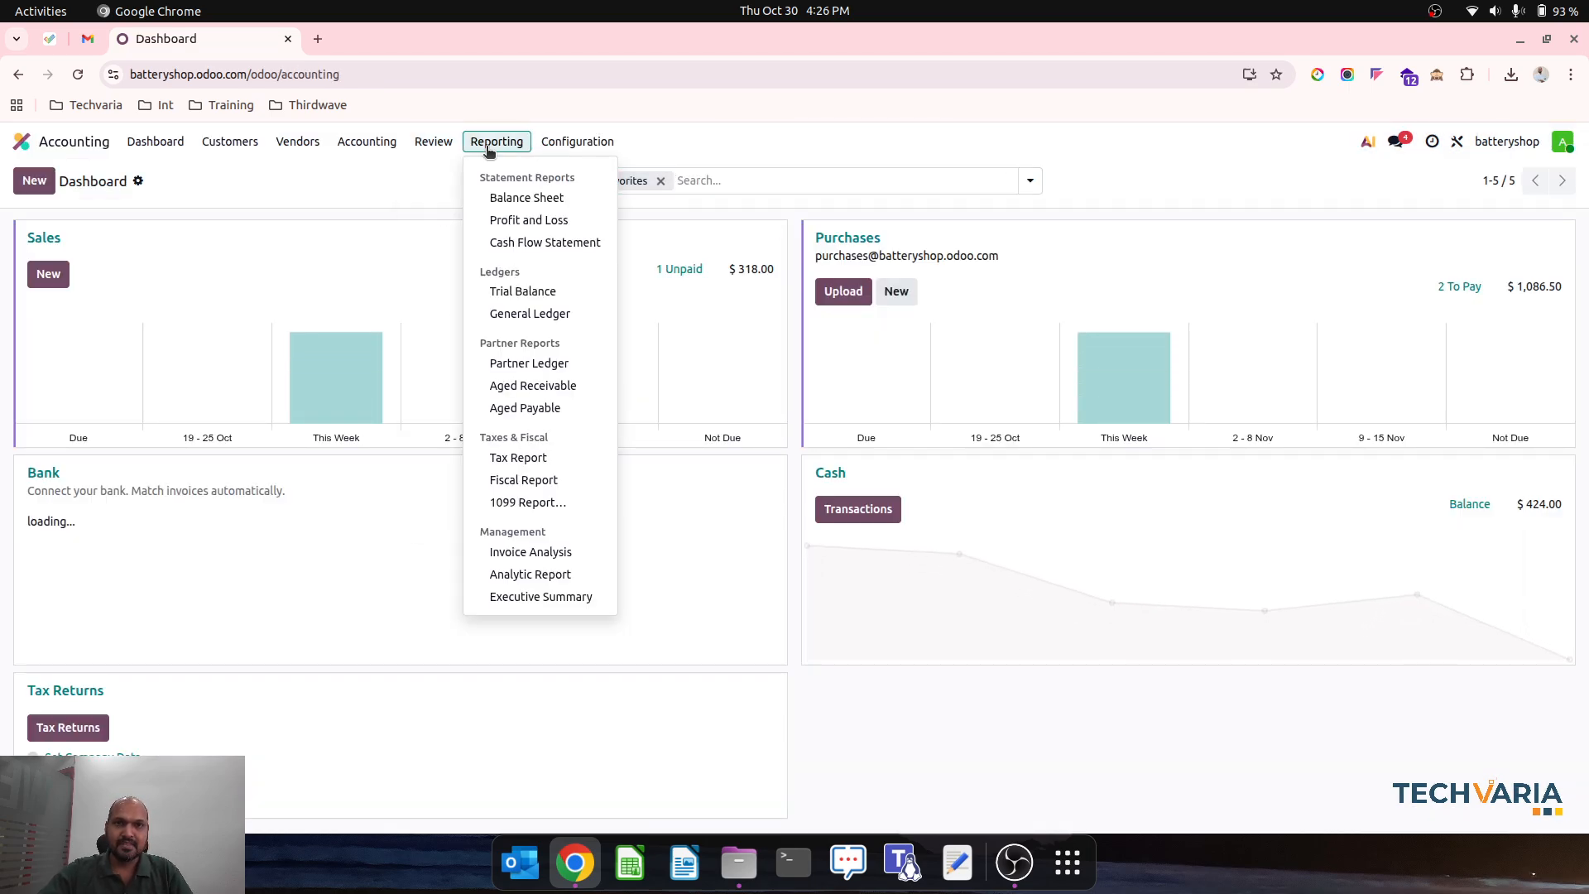
{"action": "left_click", "coordinate": [523, 199]}
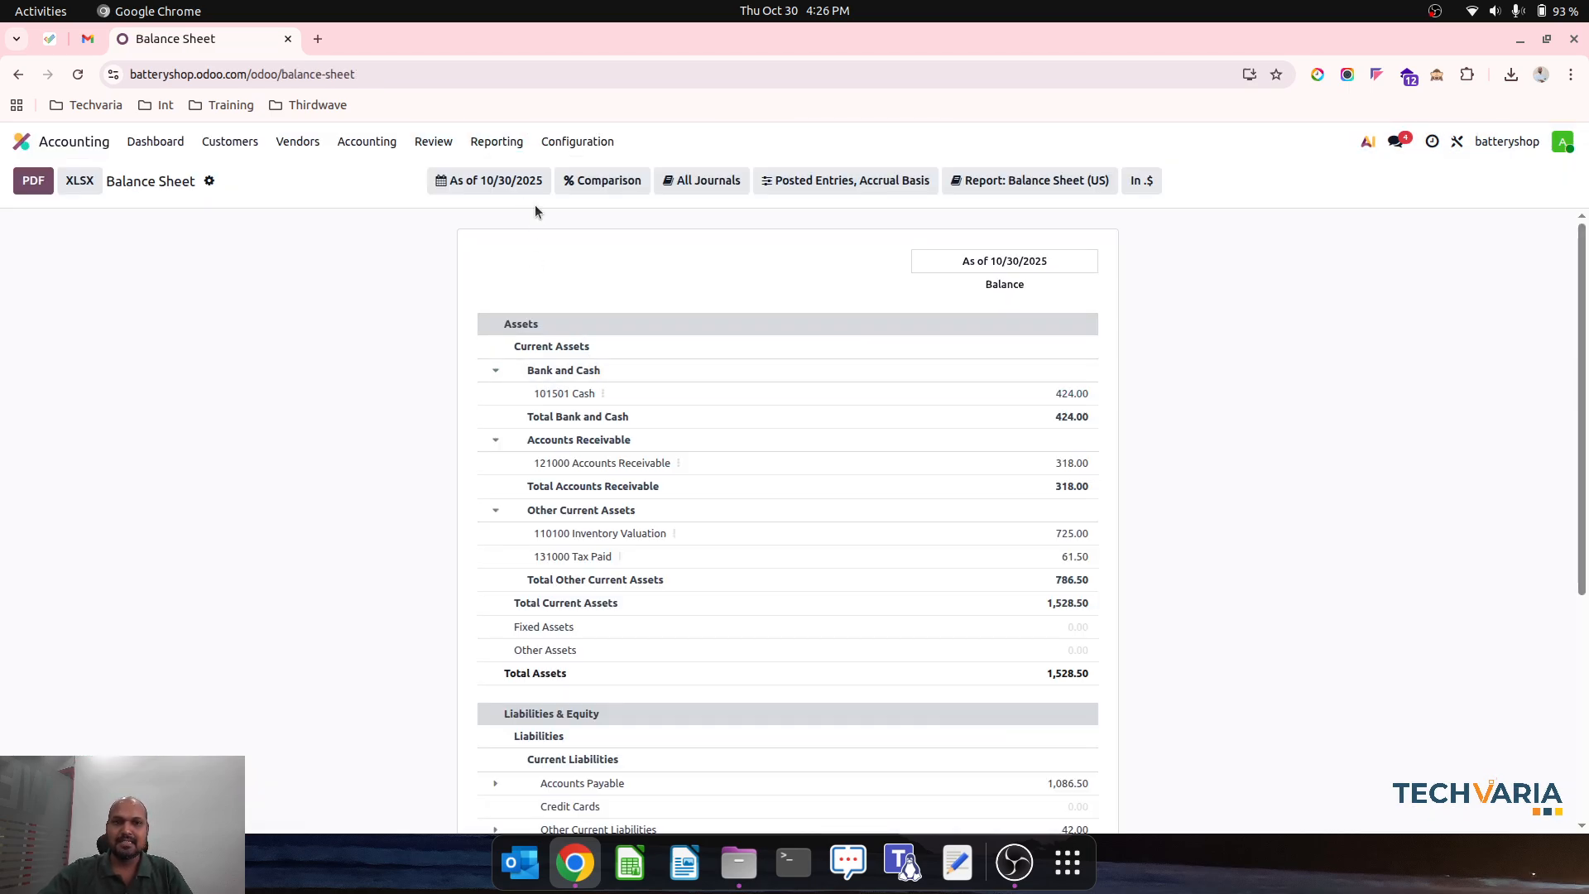
- Open the Partner Ledger, expand Customer1, and examine the customer's entries and running balance
{"action": "left_click", "coordinate": [505, 143]}
{"action": "left_click", "coordinate": [557, 311]}
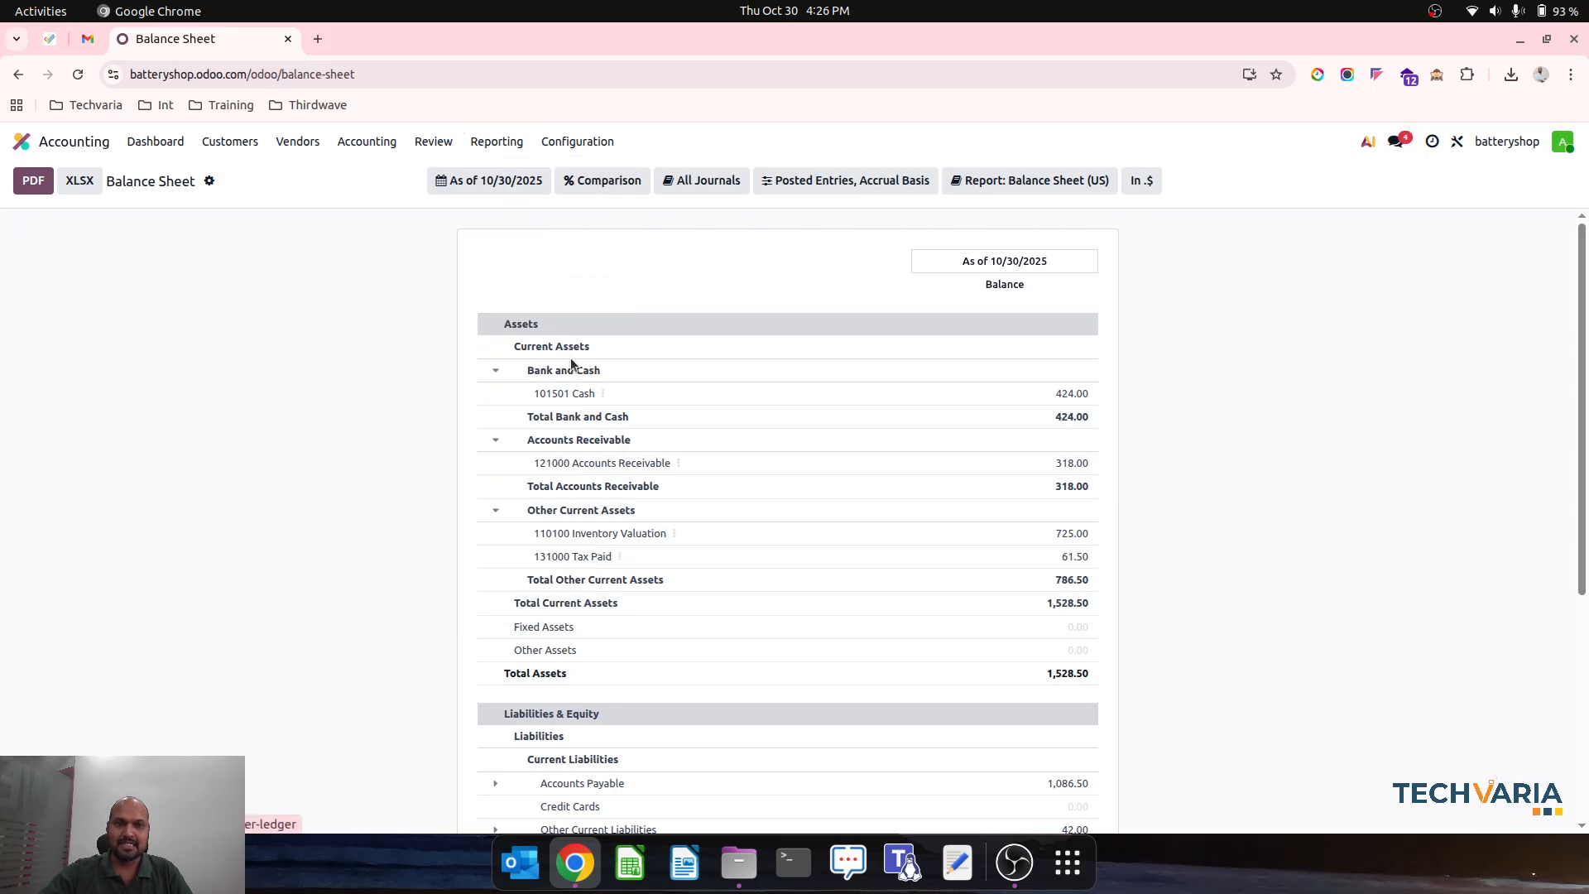
{"action": "left_click", "coordinate": [426, 334]}
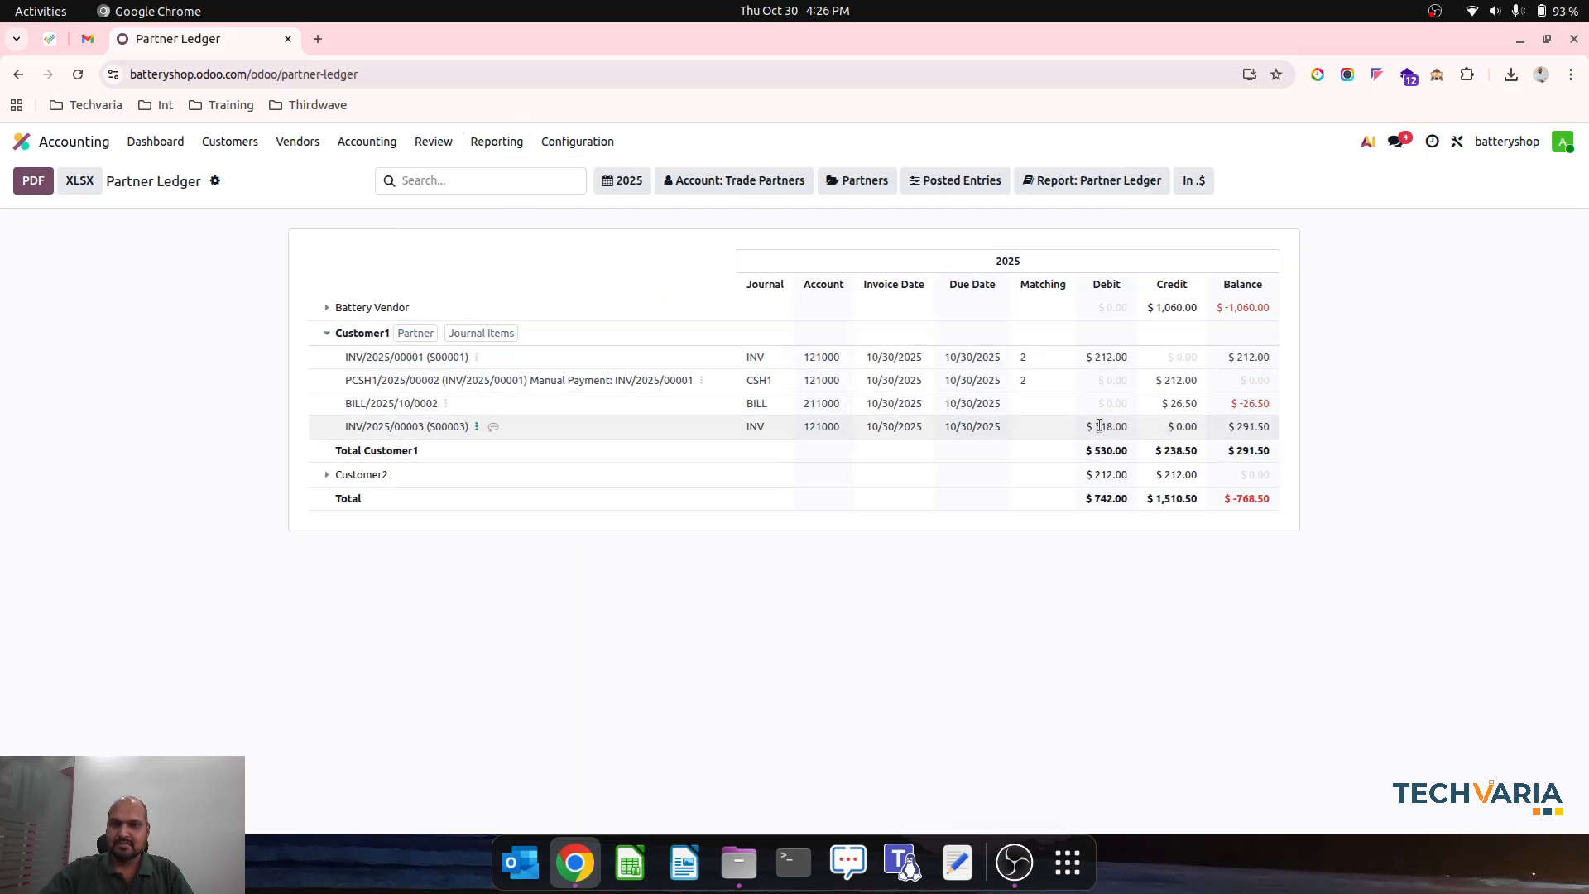
{"action": "left_click_drag", "start_coordinate": [1236, 428], "coordinate": [1317, 434]}
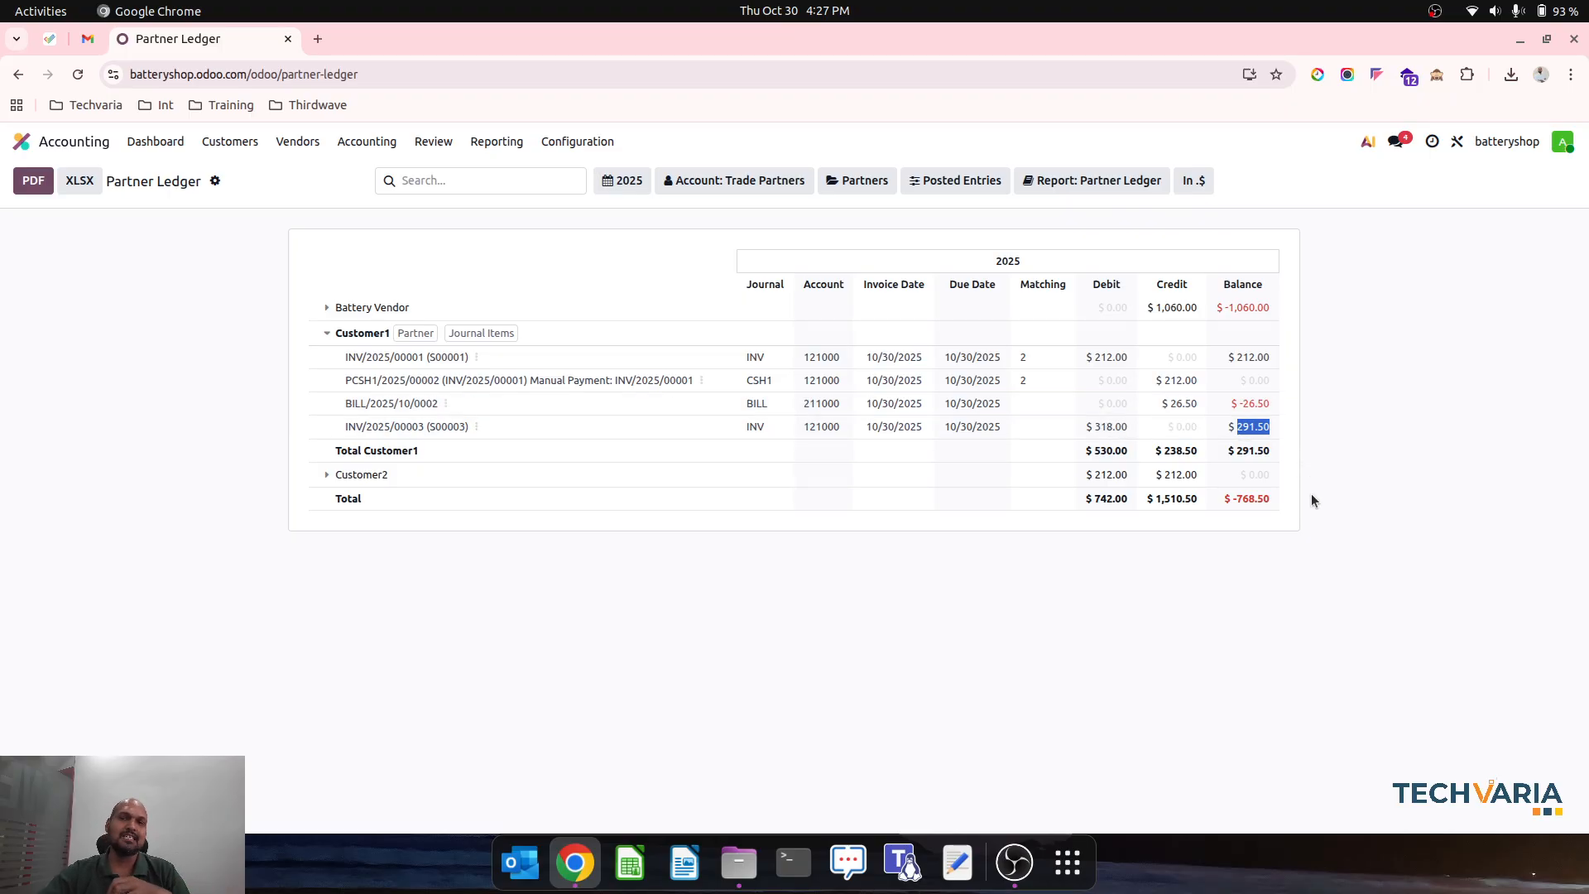
{"action": "left_click_drag", "start_coordinate": [1311, 493], "coordinate": [720, 271]}
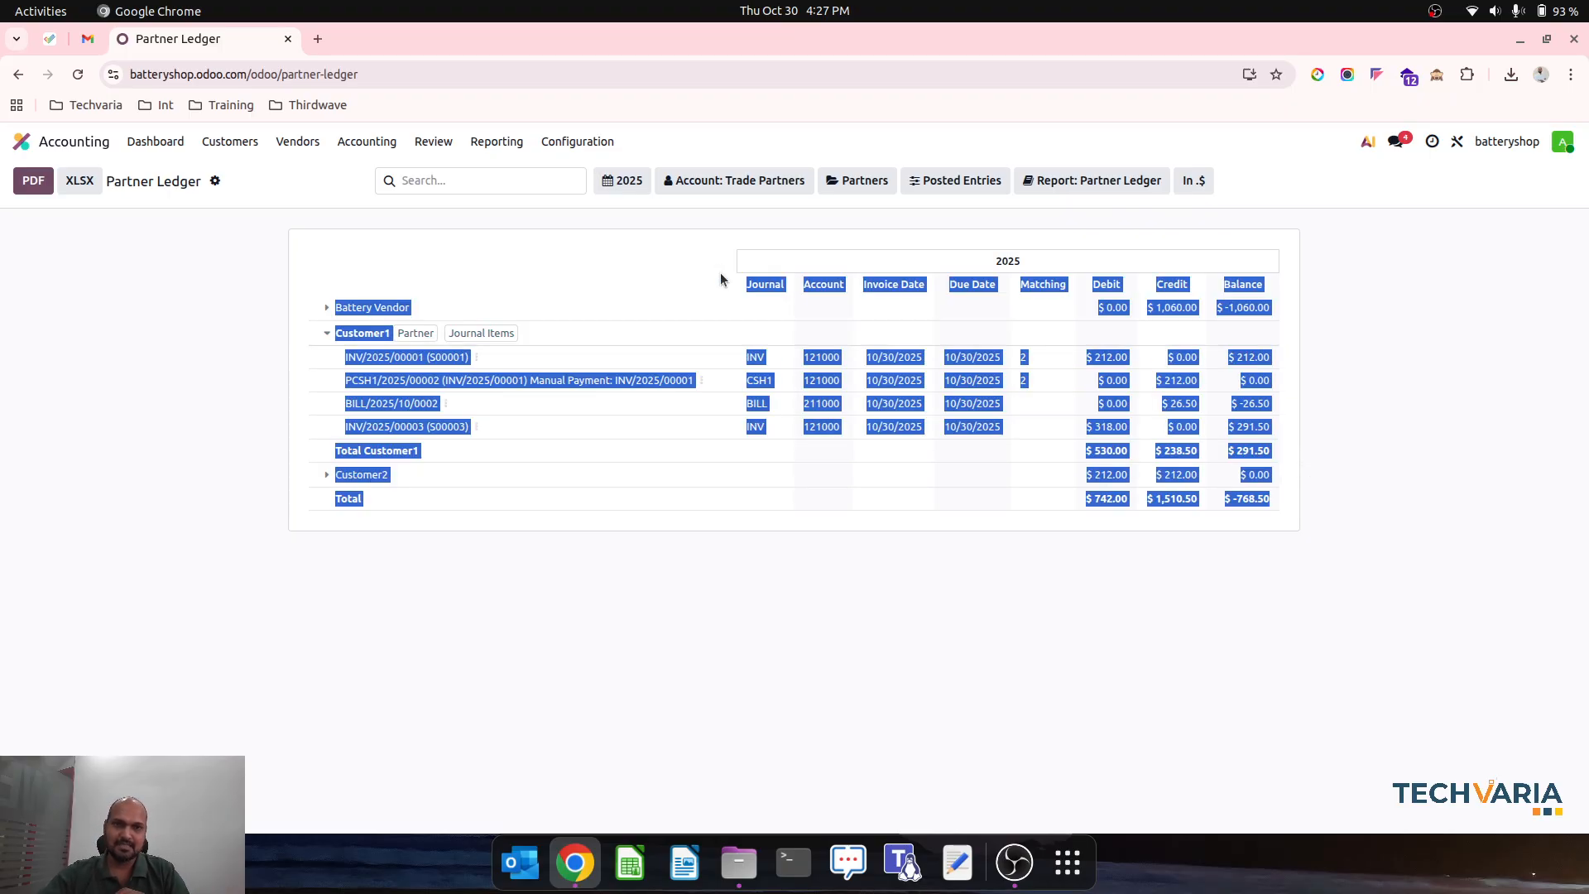
- Open the journal items to reconcile and start reconciling Customer1's open receivable invoice with the customer's open payable bill
{"action": "left_click", "coordinate": [433, 141]}
{"action": "left_click", "coordinate": [389, 144]}
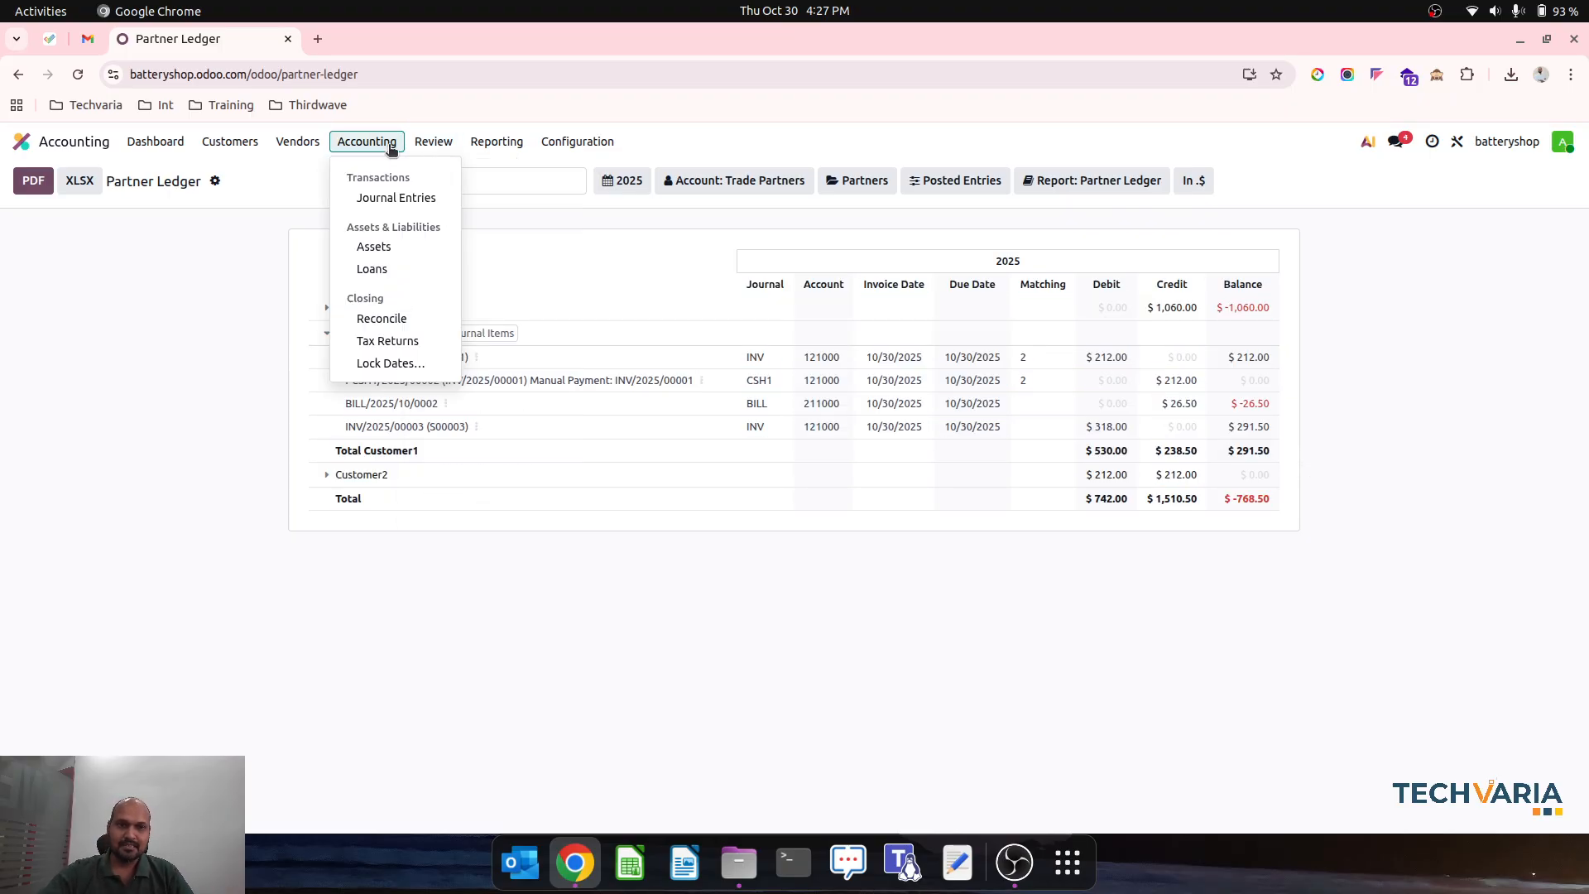
{"action": "left_click", "coordinate": [389, 317]}
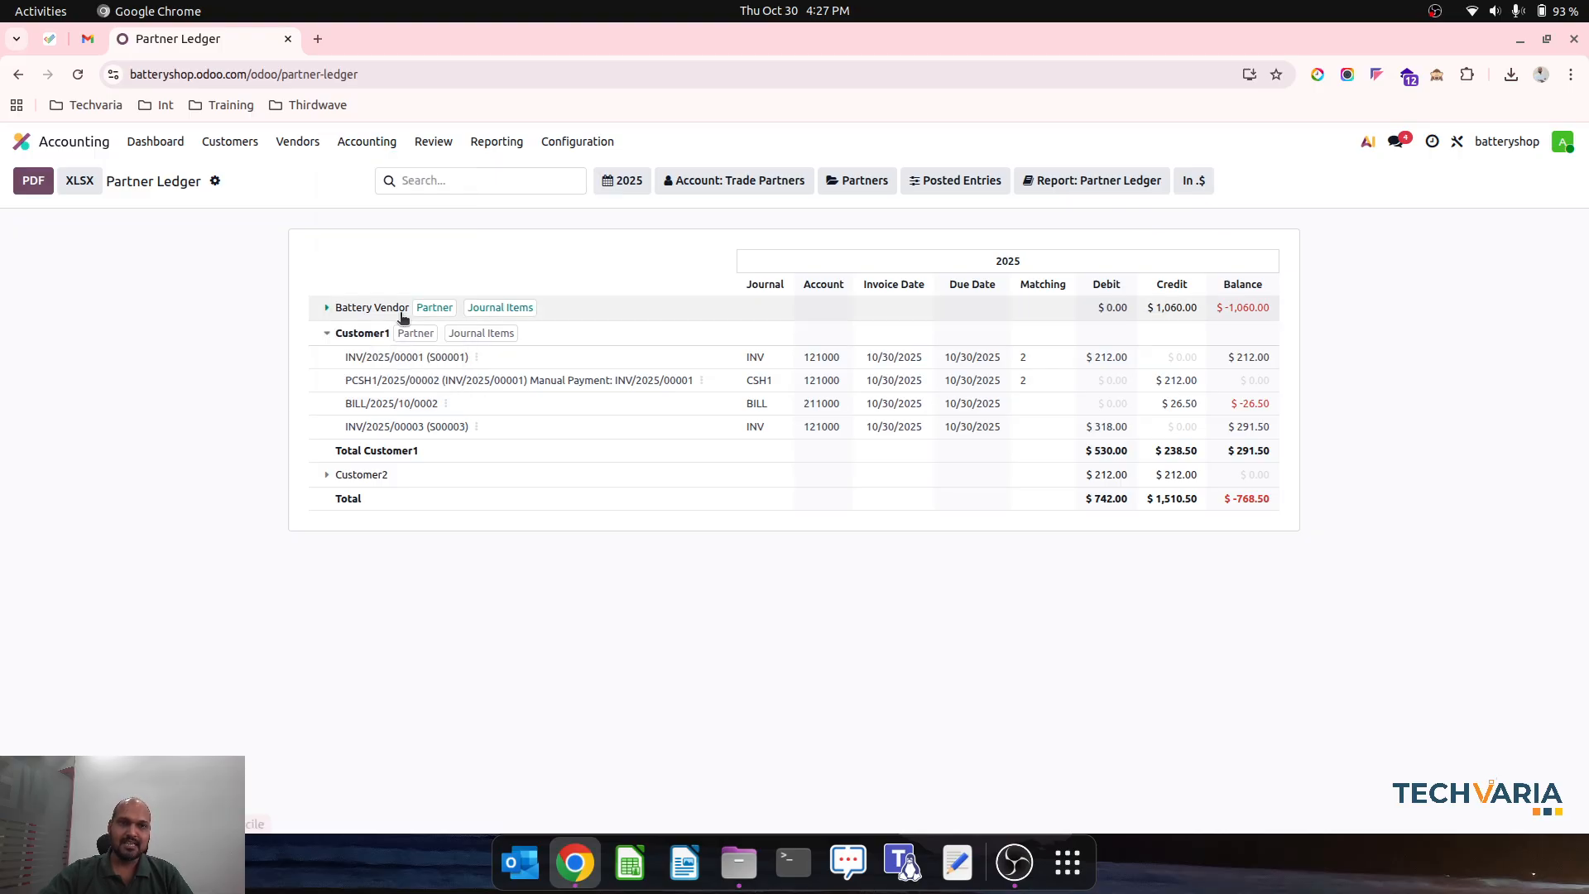
{"action": "left_click", "coordinate": [42, 296]}
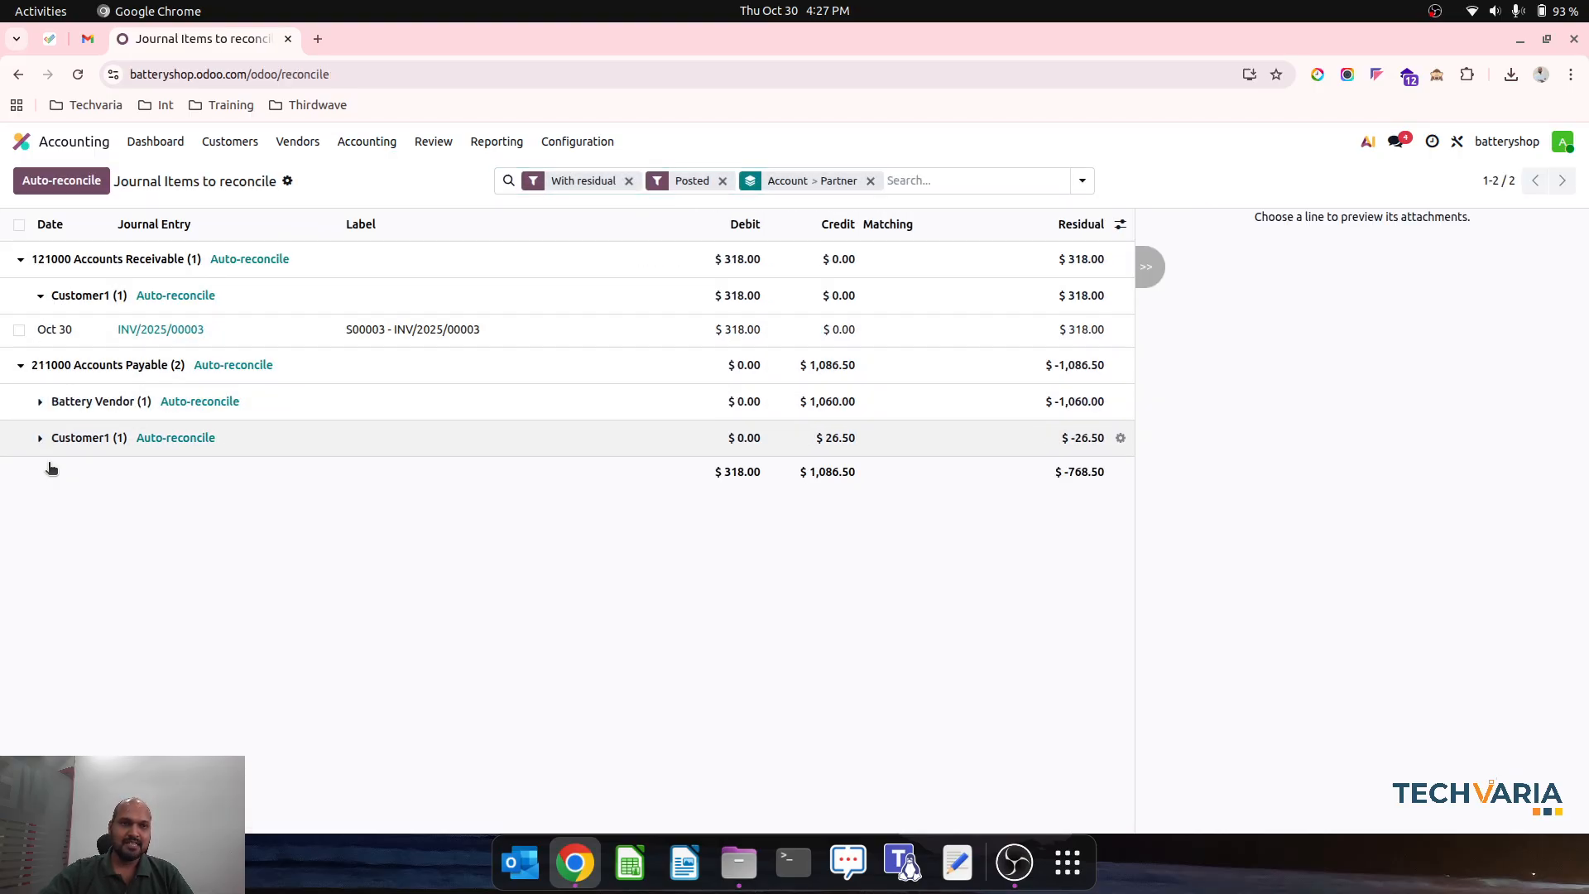
{"action": "left_click", "coordinate": [41, 438]}
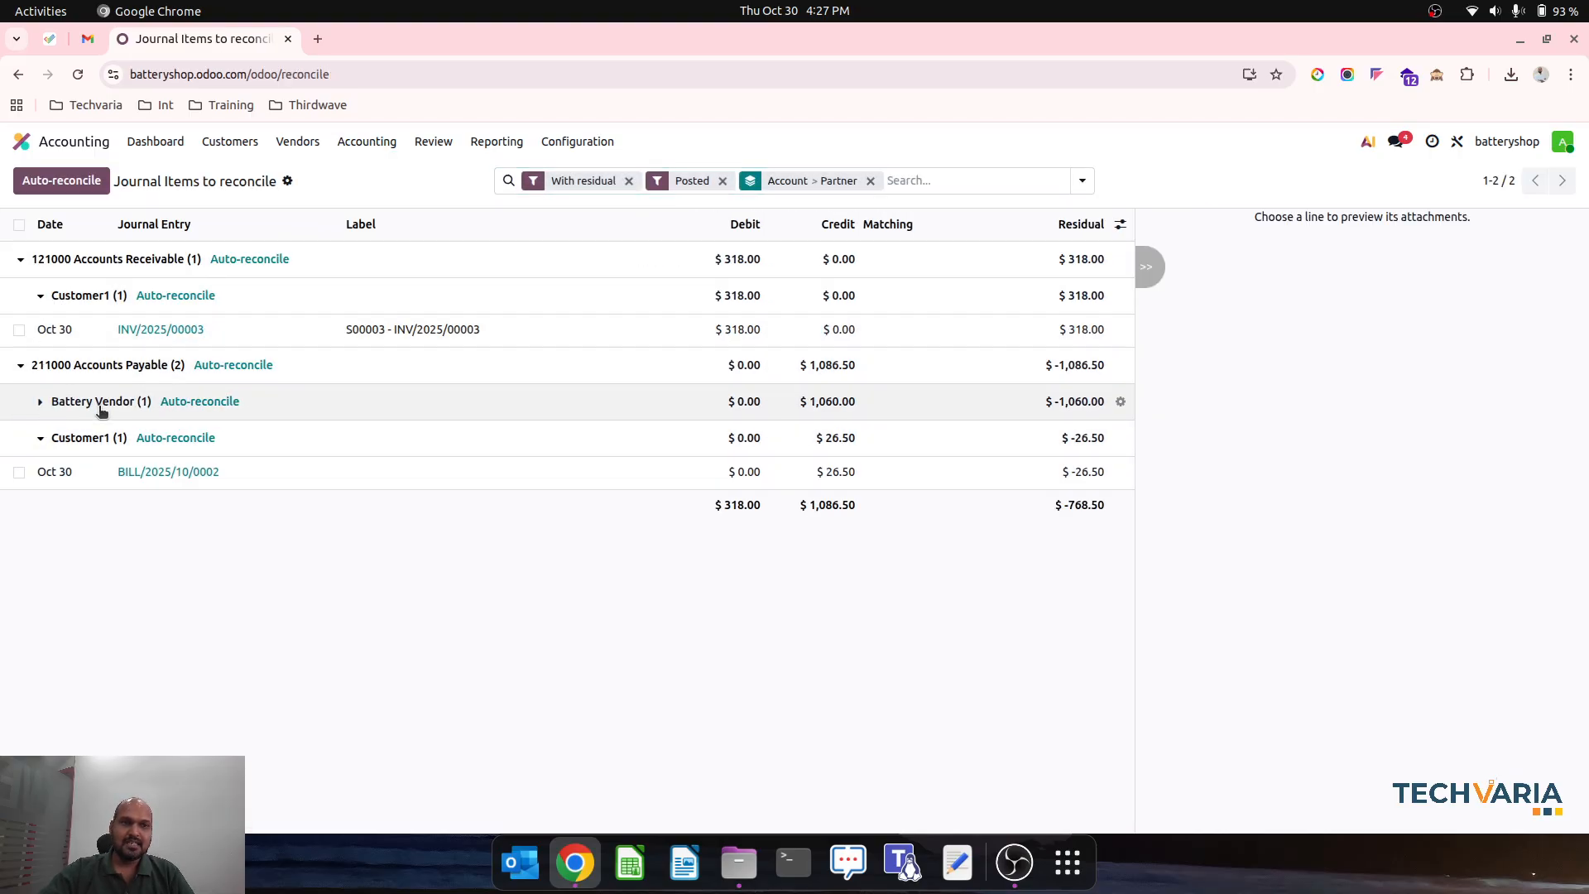
{"action": "left_click", "coordinate": [19, 329]}
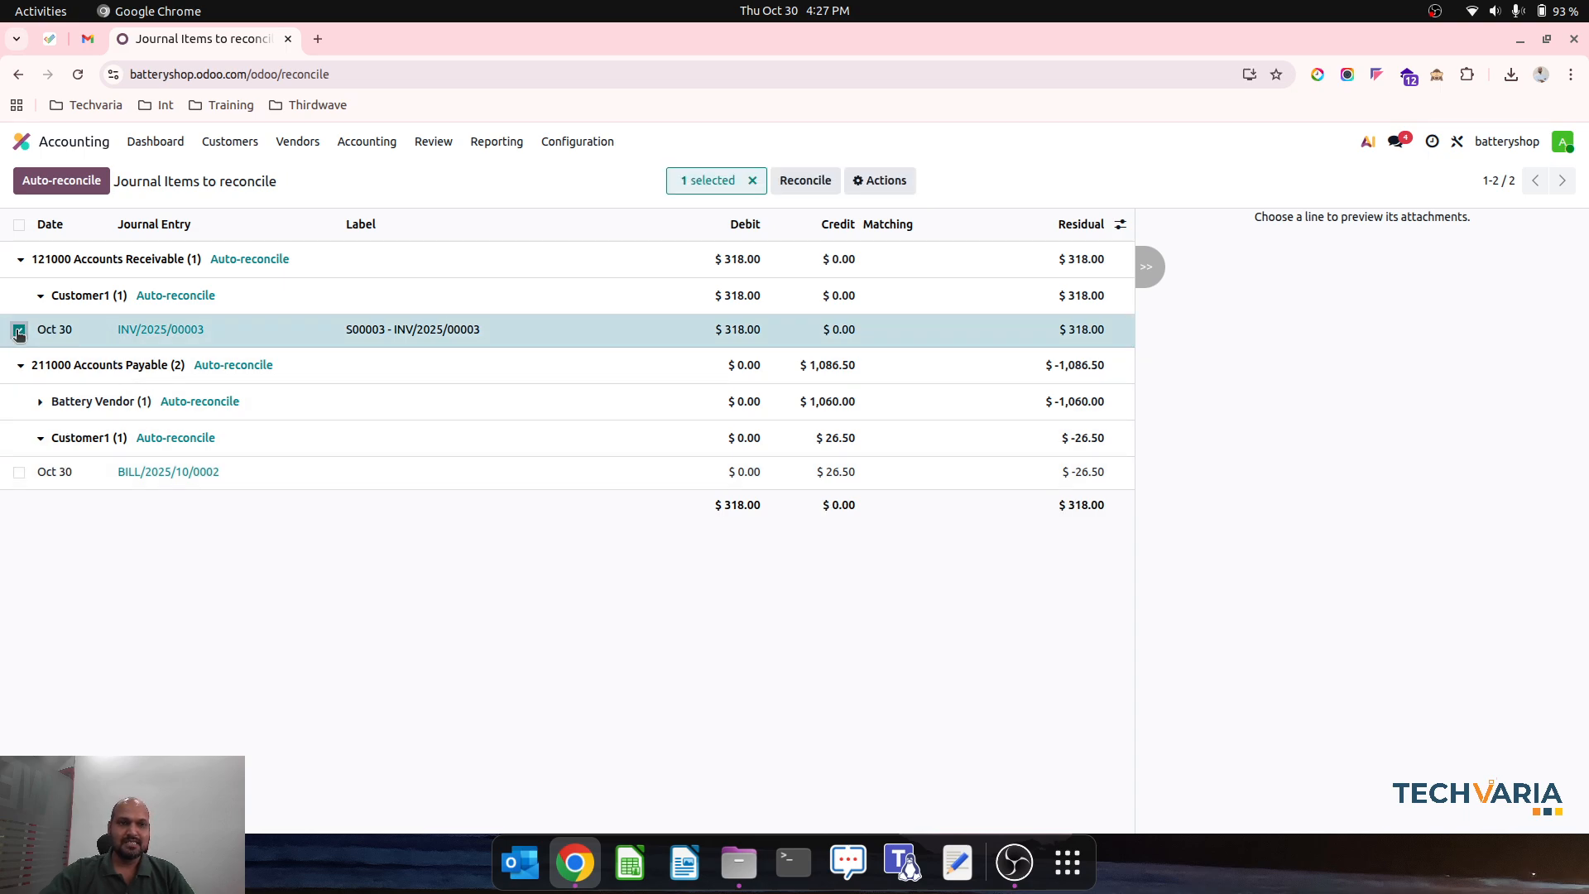
{"action": "left_click", "coordinate": [19, 472]}
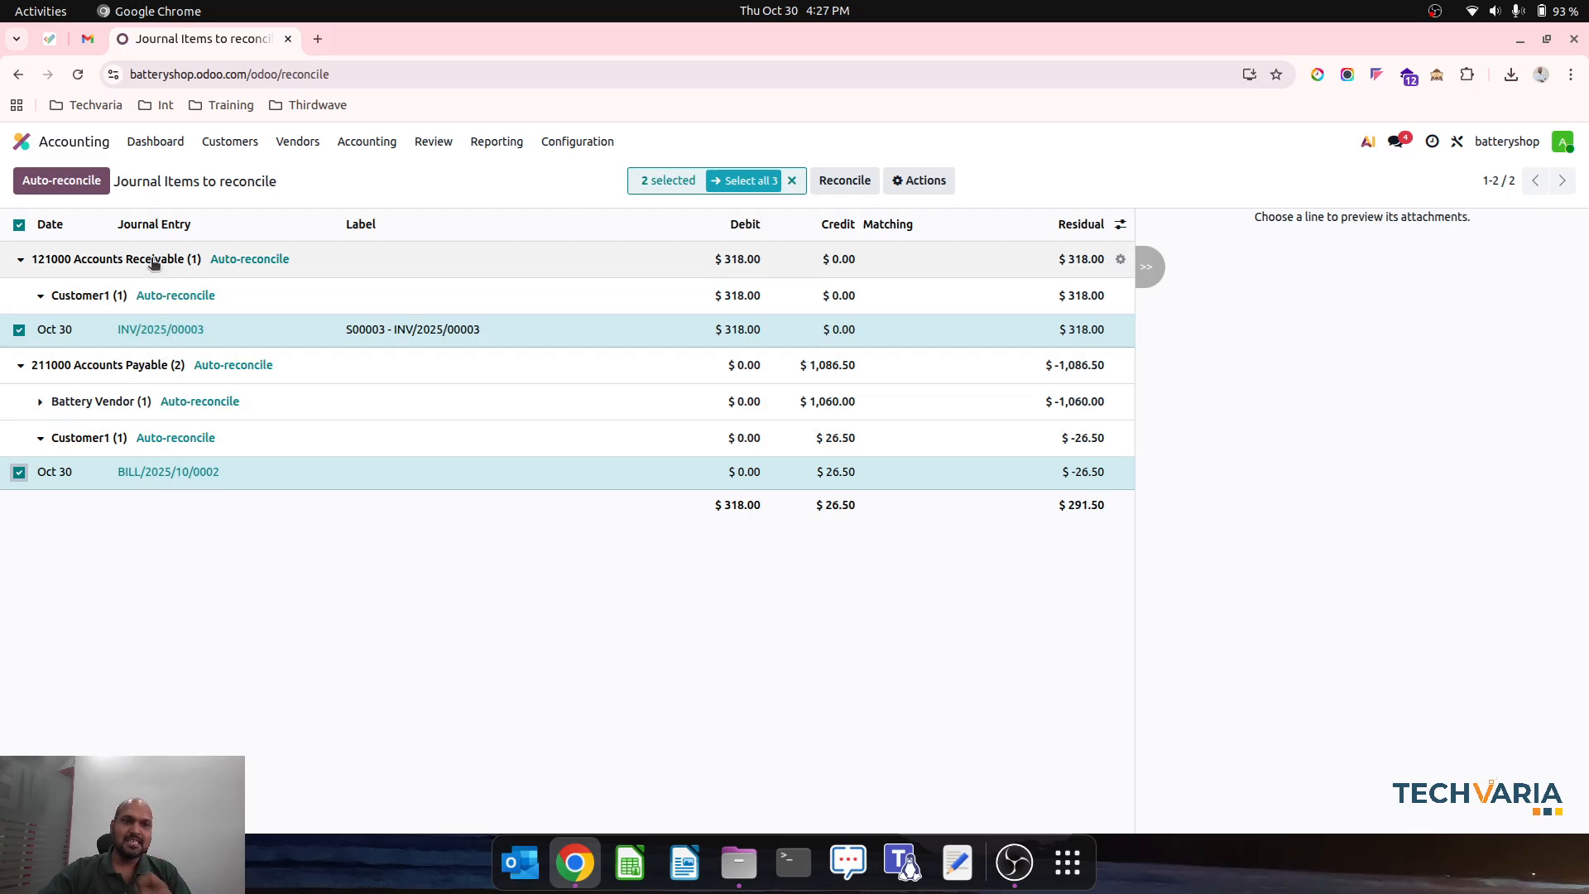
{"action": "left_click", "coordinate": [846, 182]}
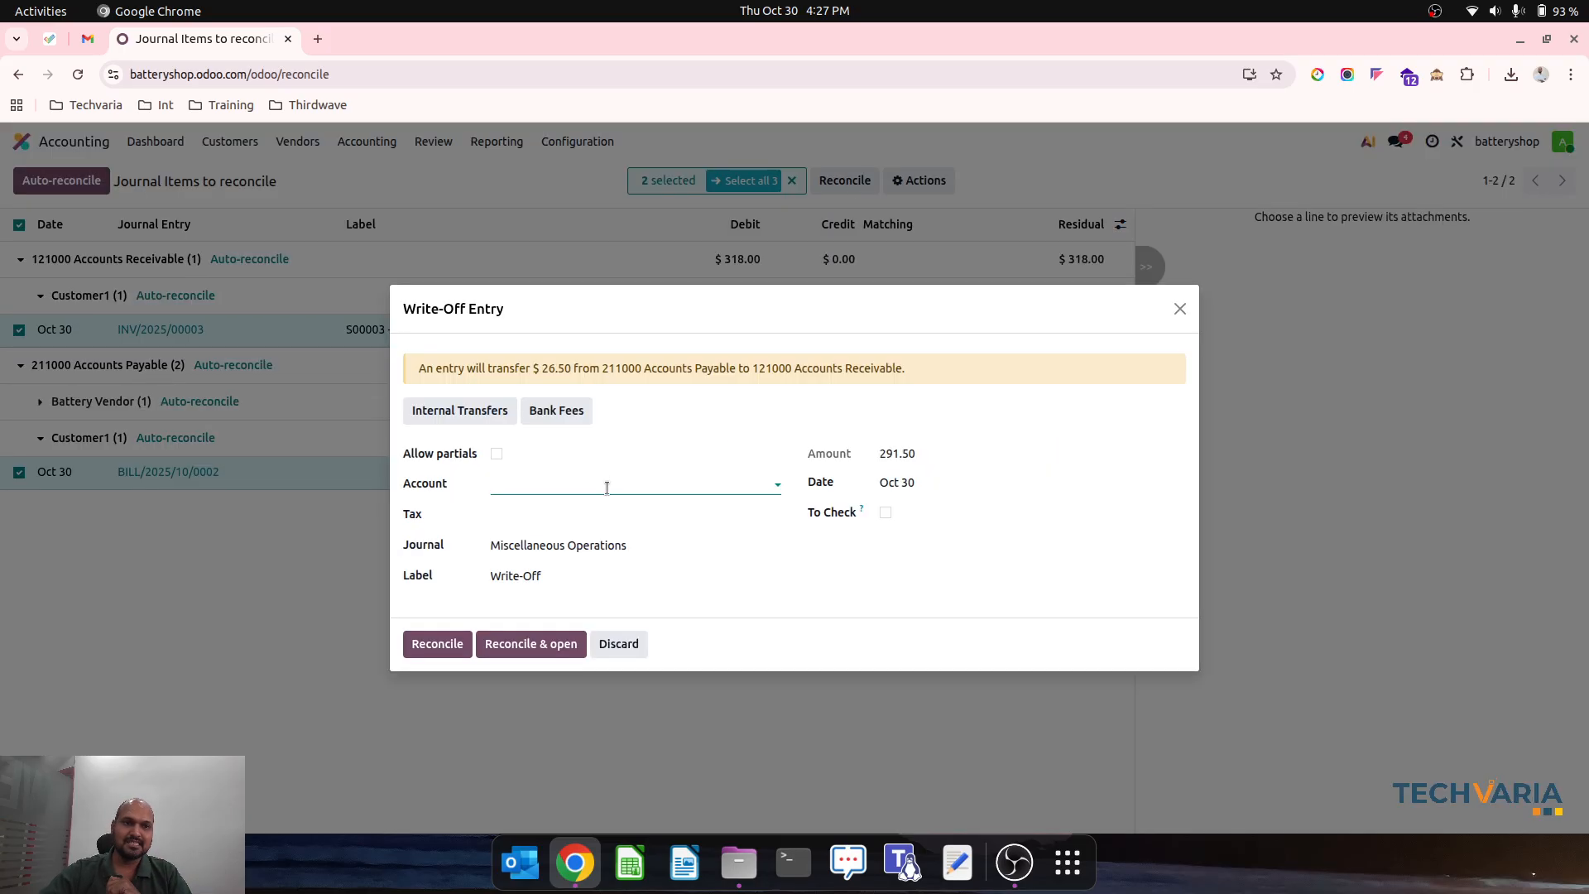
{"action": "left_click_drag", "start_coordinate": [806, 315], "coordinate": [809, 401]}
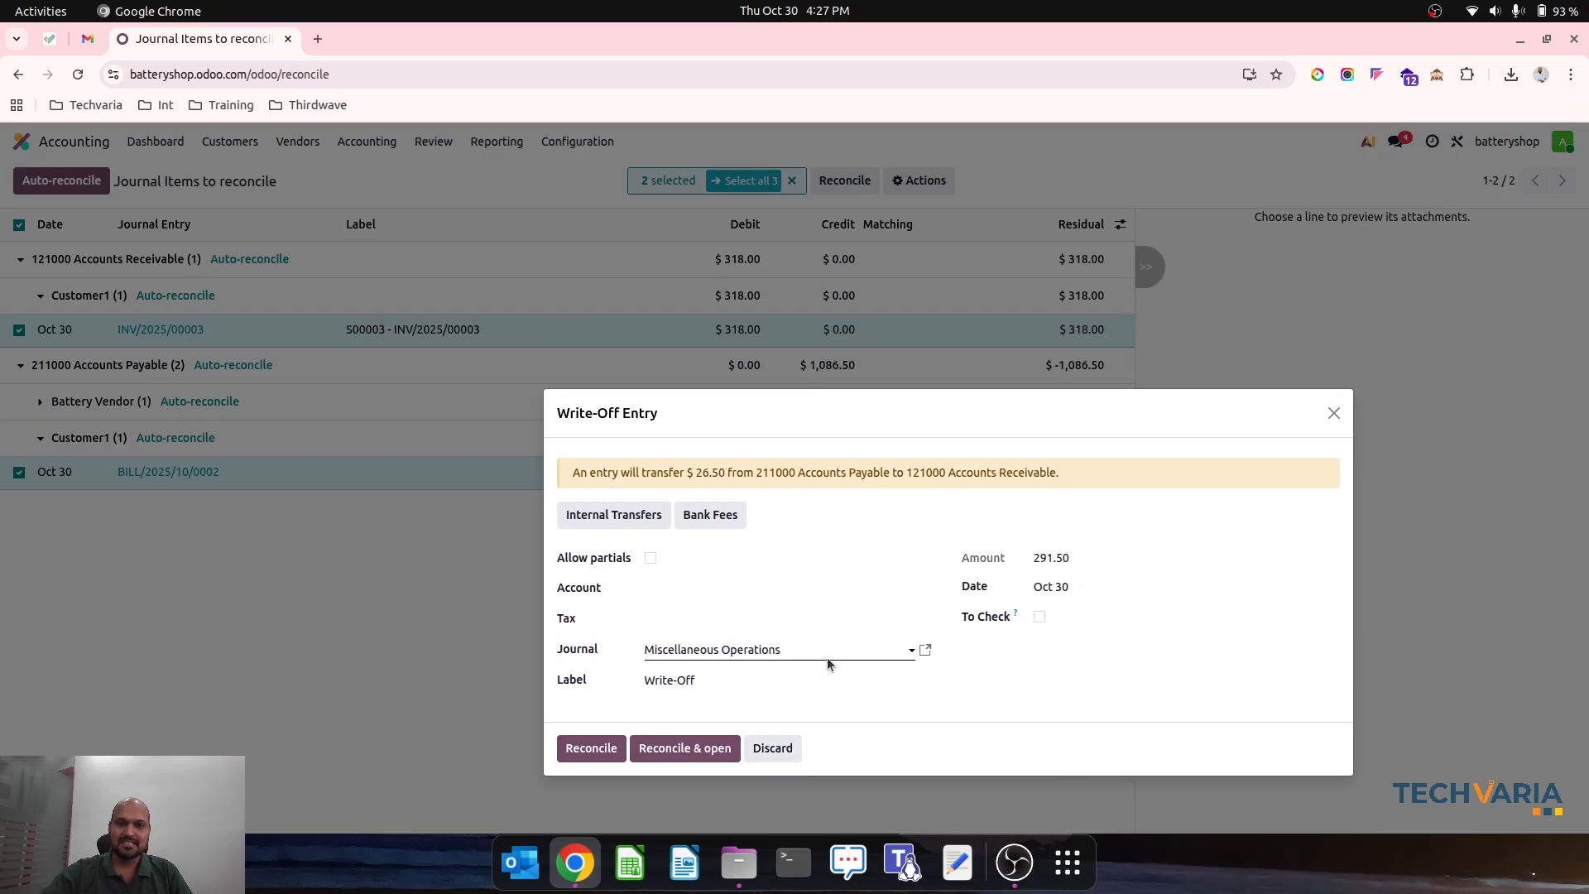
- Set the write-off account to 121000 Accounts Receivable and check the write-off entry's journal and label
{"action": "left_click", "coordinate": [748, 585]}
{"action": "type", "text": "re"}
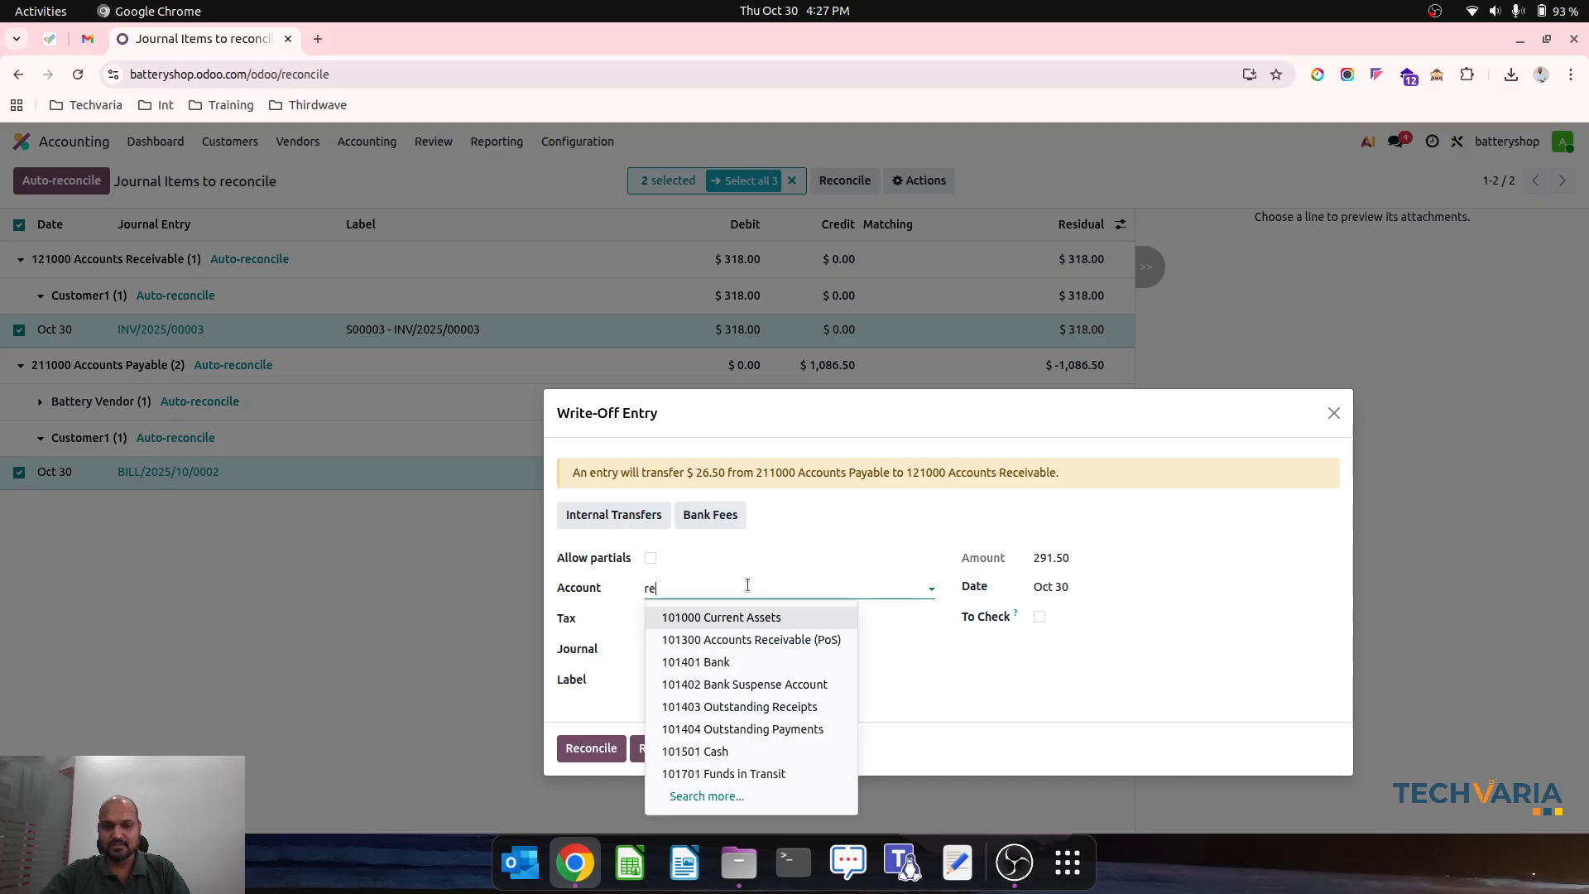
{"action": "type", "text": "ce"}
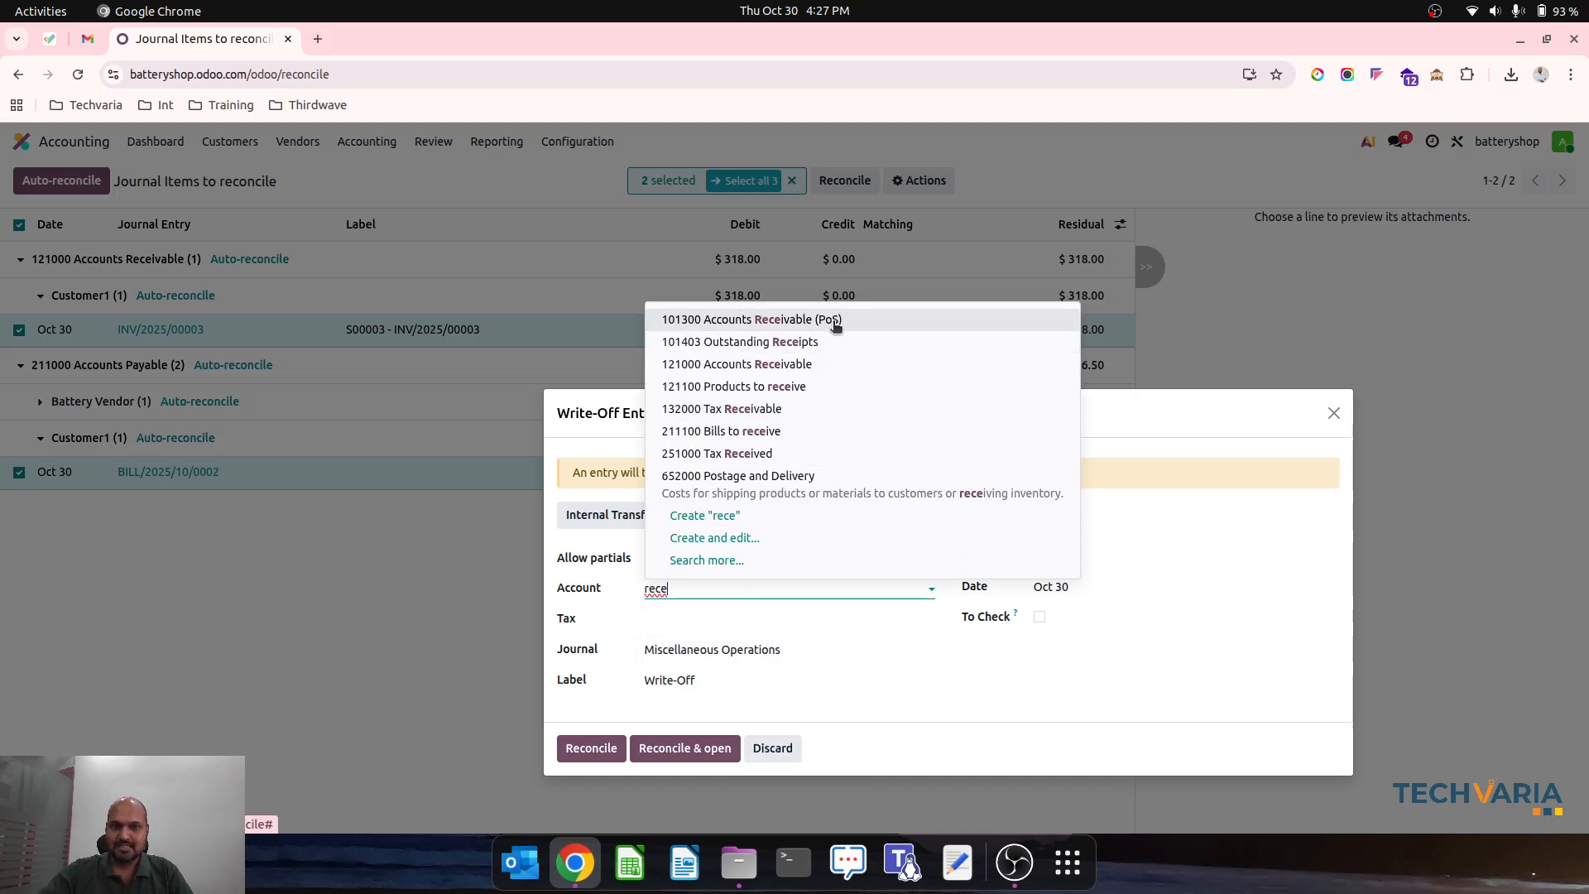
{"action": "left_click", "coordinate": [841, 364]}
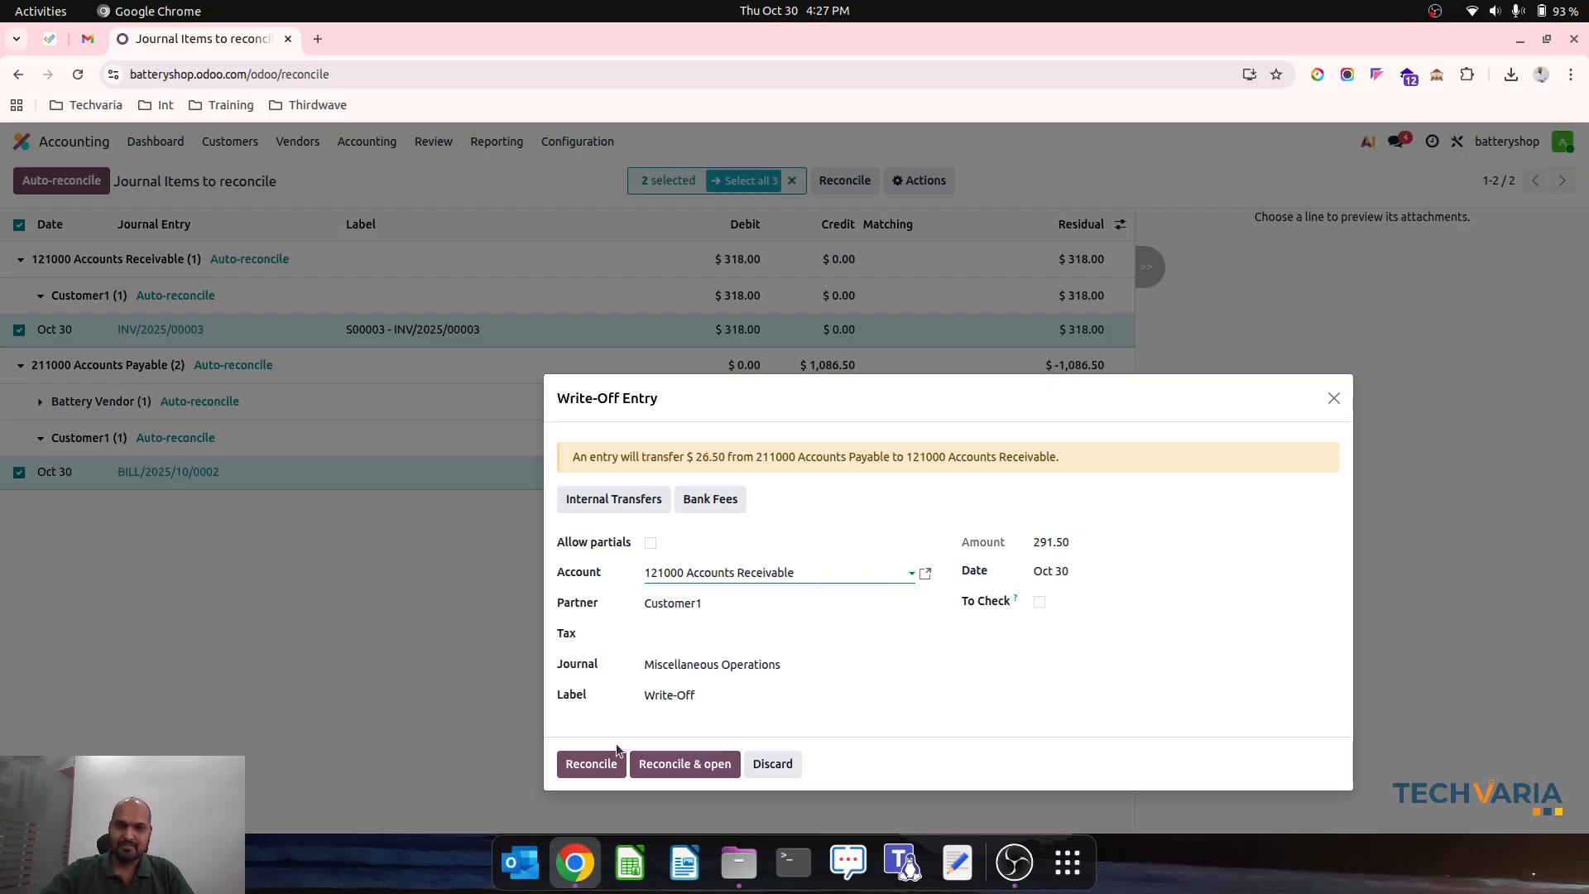
{"action": "left_click", "coordinate": [691, 697]}
{"action": "triple_click", "coordinate": [711, 696]}
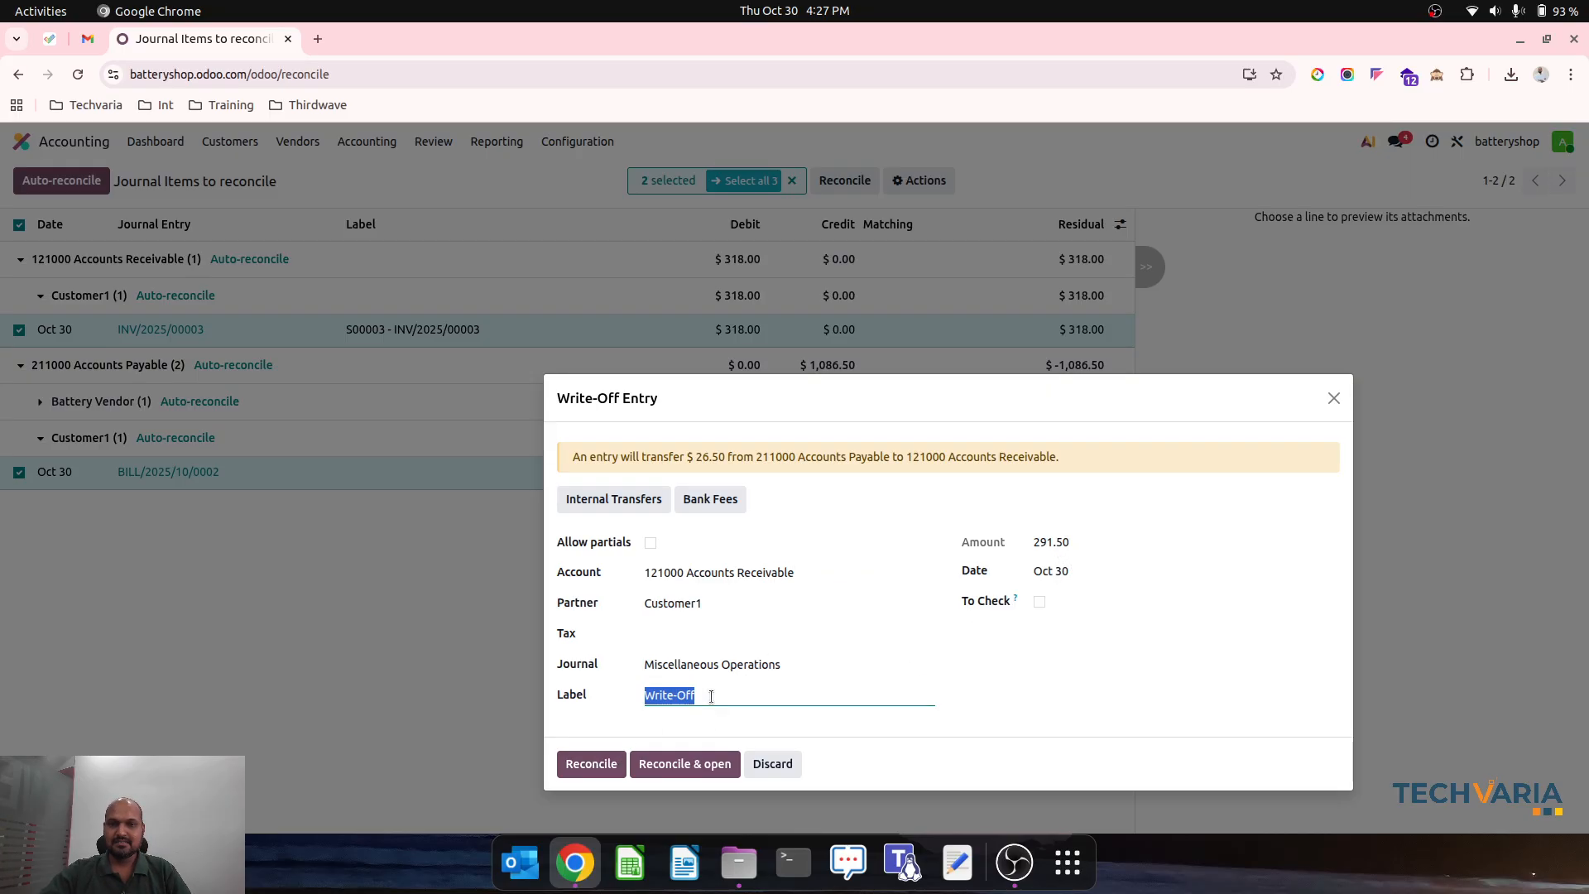
{"action": "left_click", "coordinate": [746, 665]}
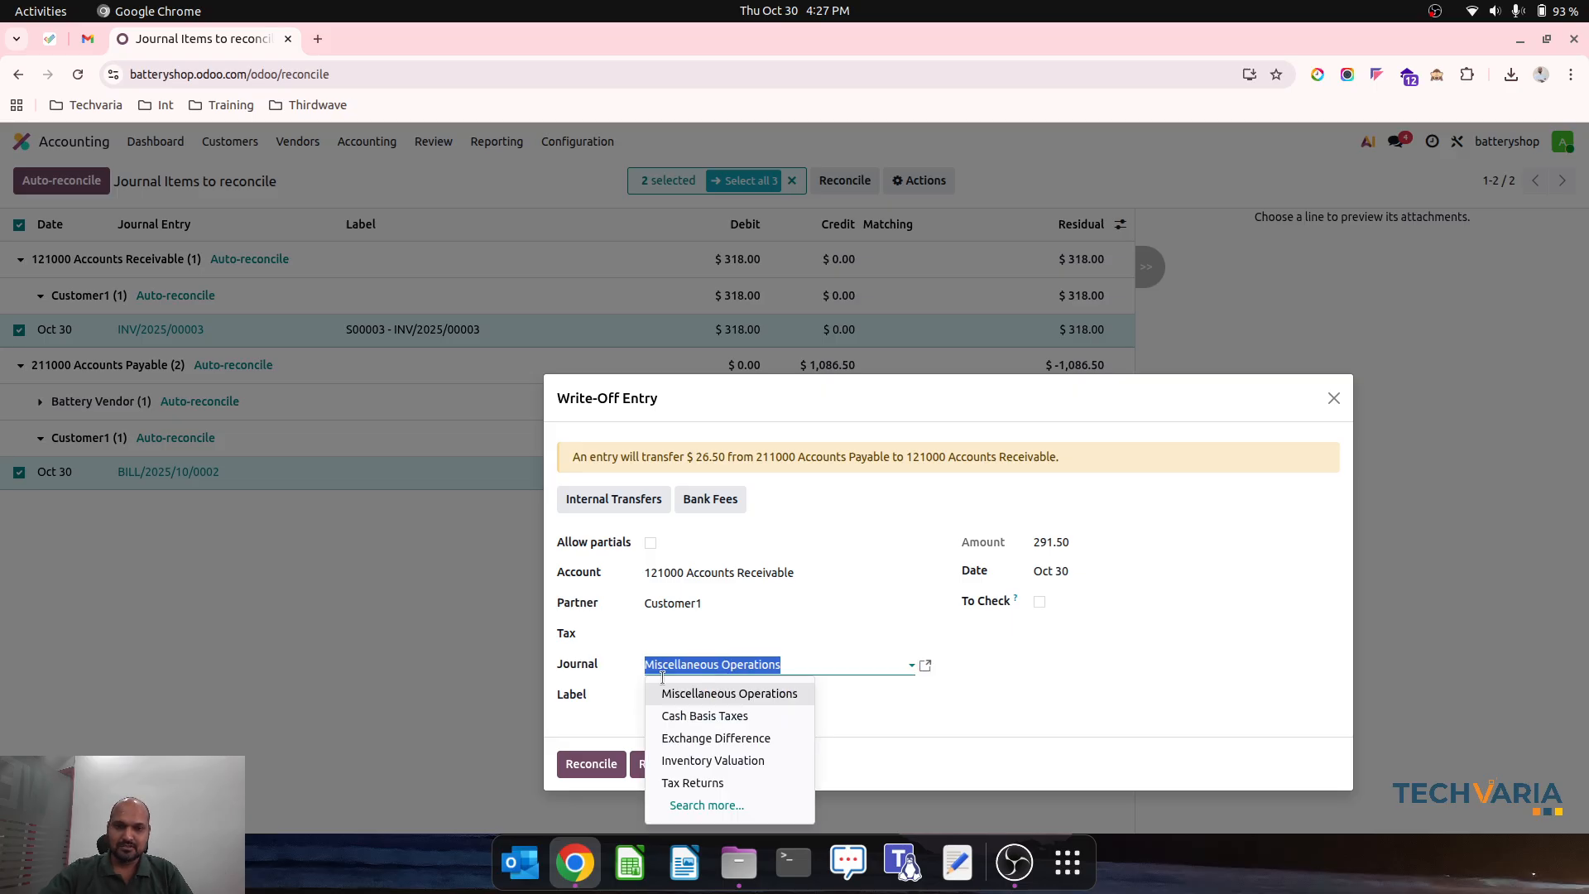
{"action": "left_click", "coordinate": [658, 700]}
{"action": "triple_click", "coordinate": [698, 699]}
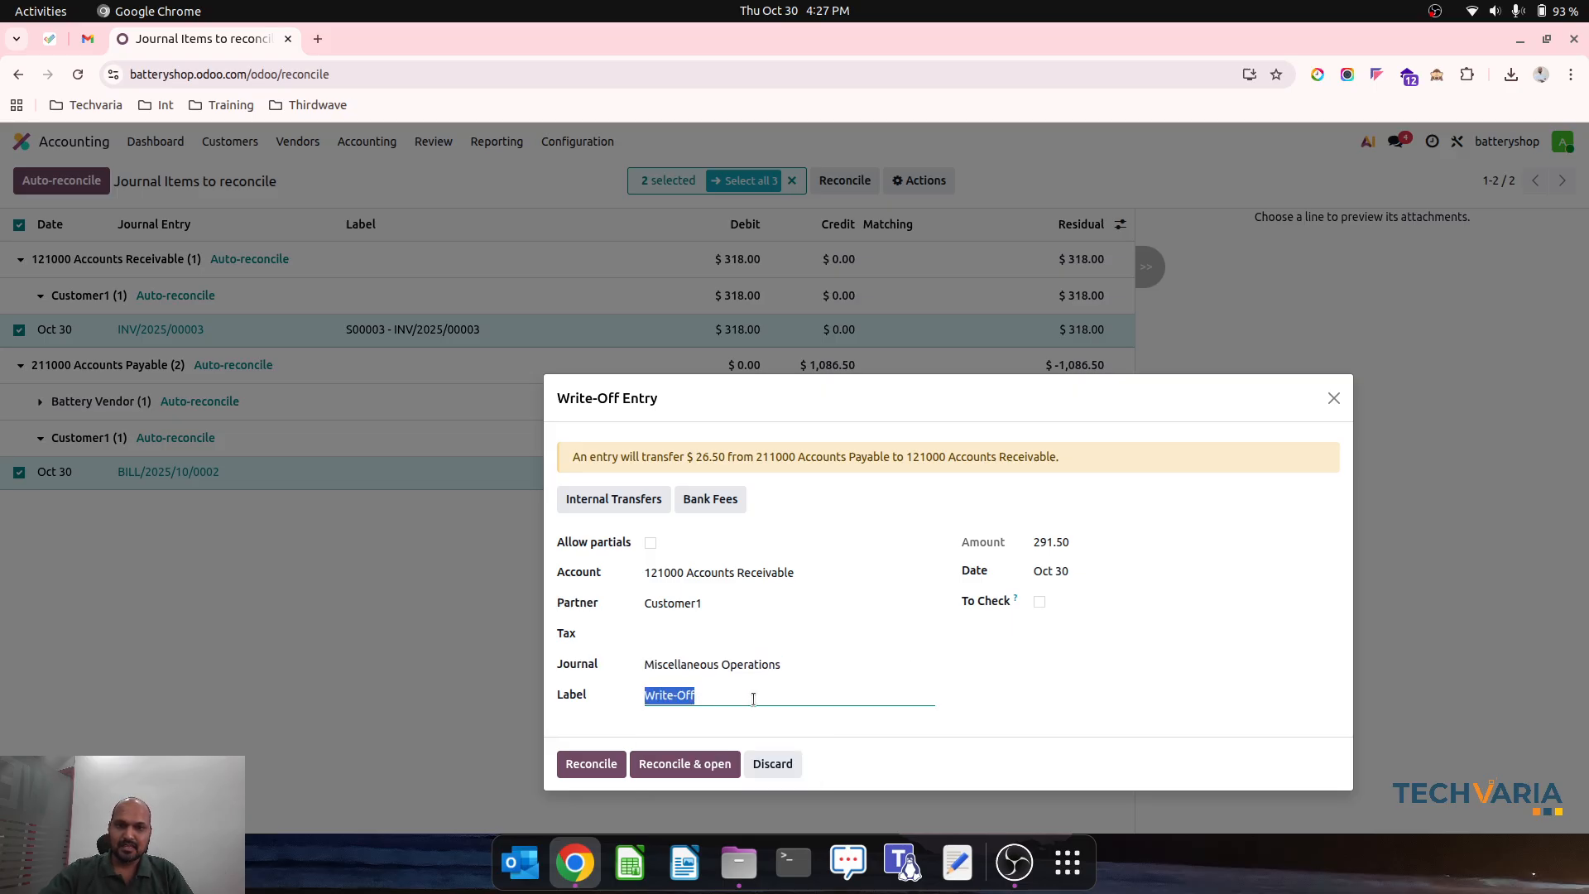
- Allow partials, reconcile Customer1's invoice and bill, and open the reconciled journal items
{"action": "left_click", "coordinate": [650, 542]}
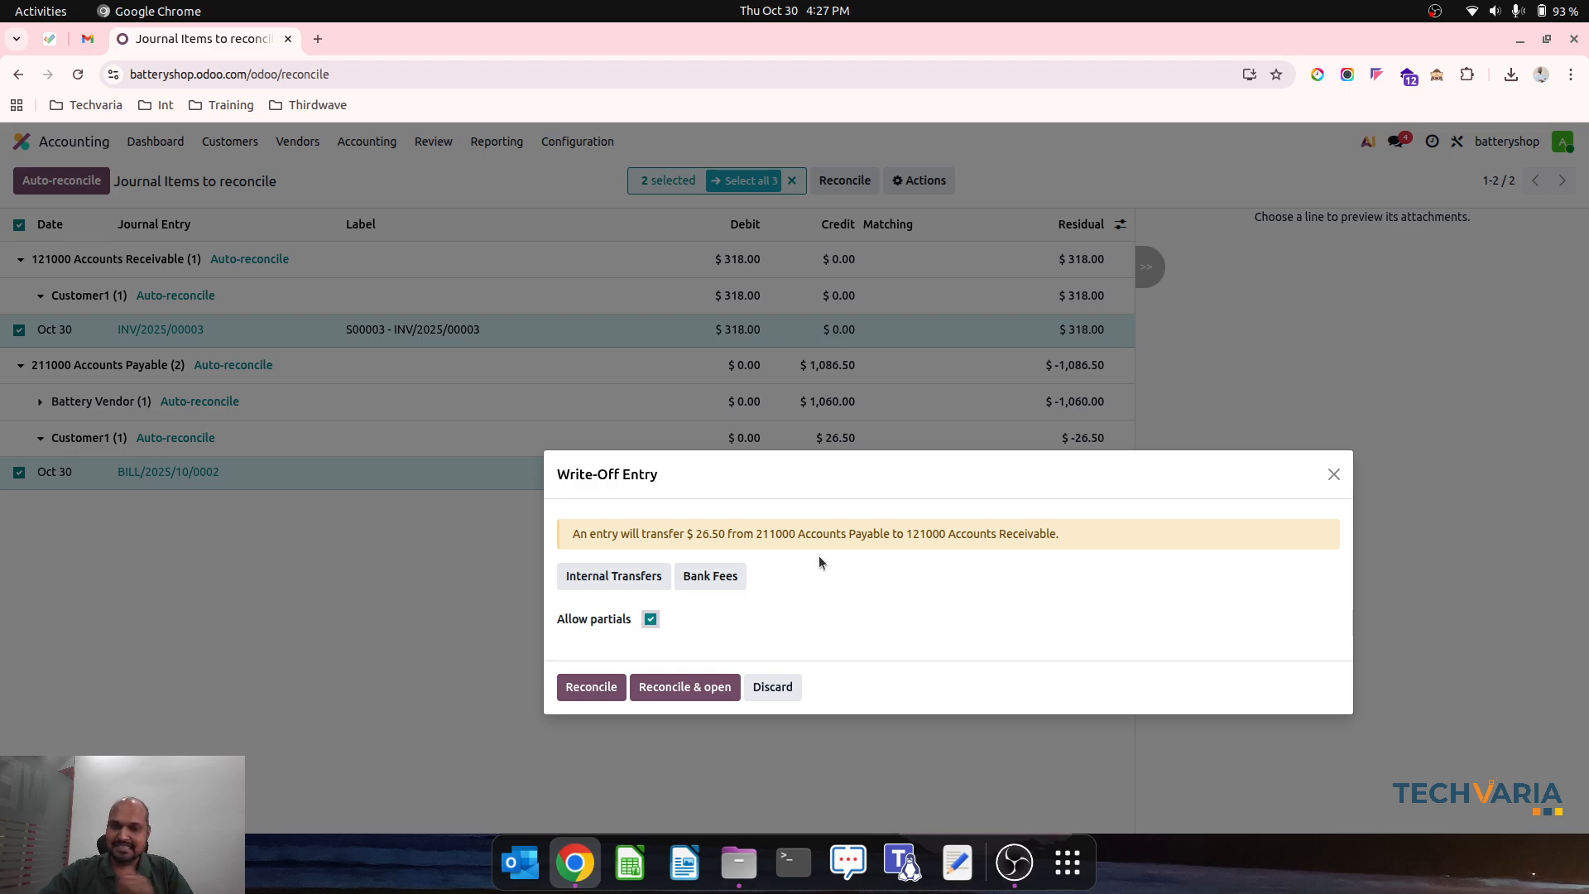
{"action": "left_click", "coordinate": [667, 695]}
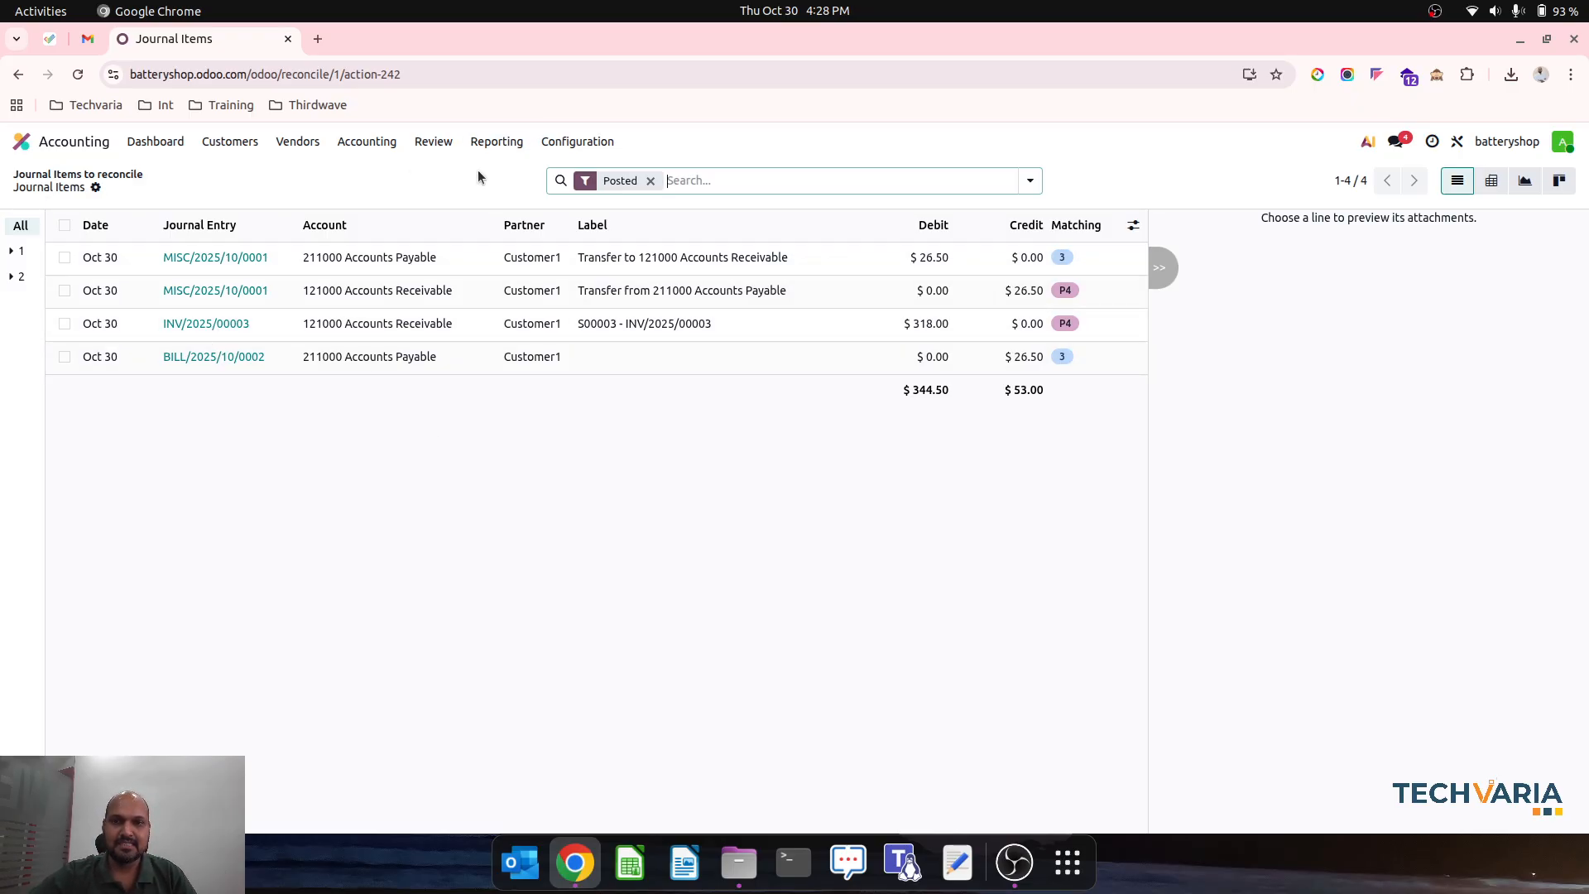
- Open the Partner Ledger and check the transfer entries and remaining balance of Customer1
{"action": "left_click", "coordinate": [495, 146]}
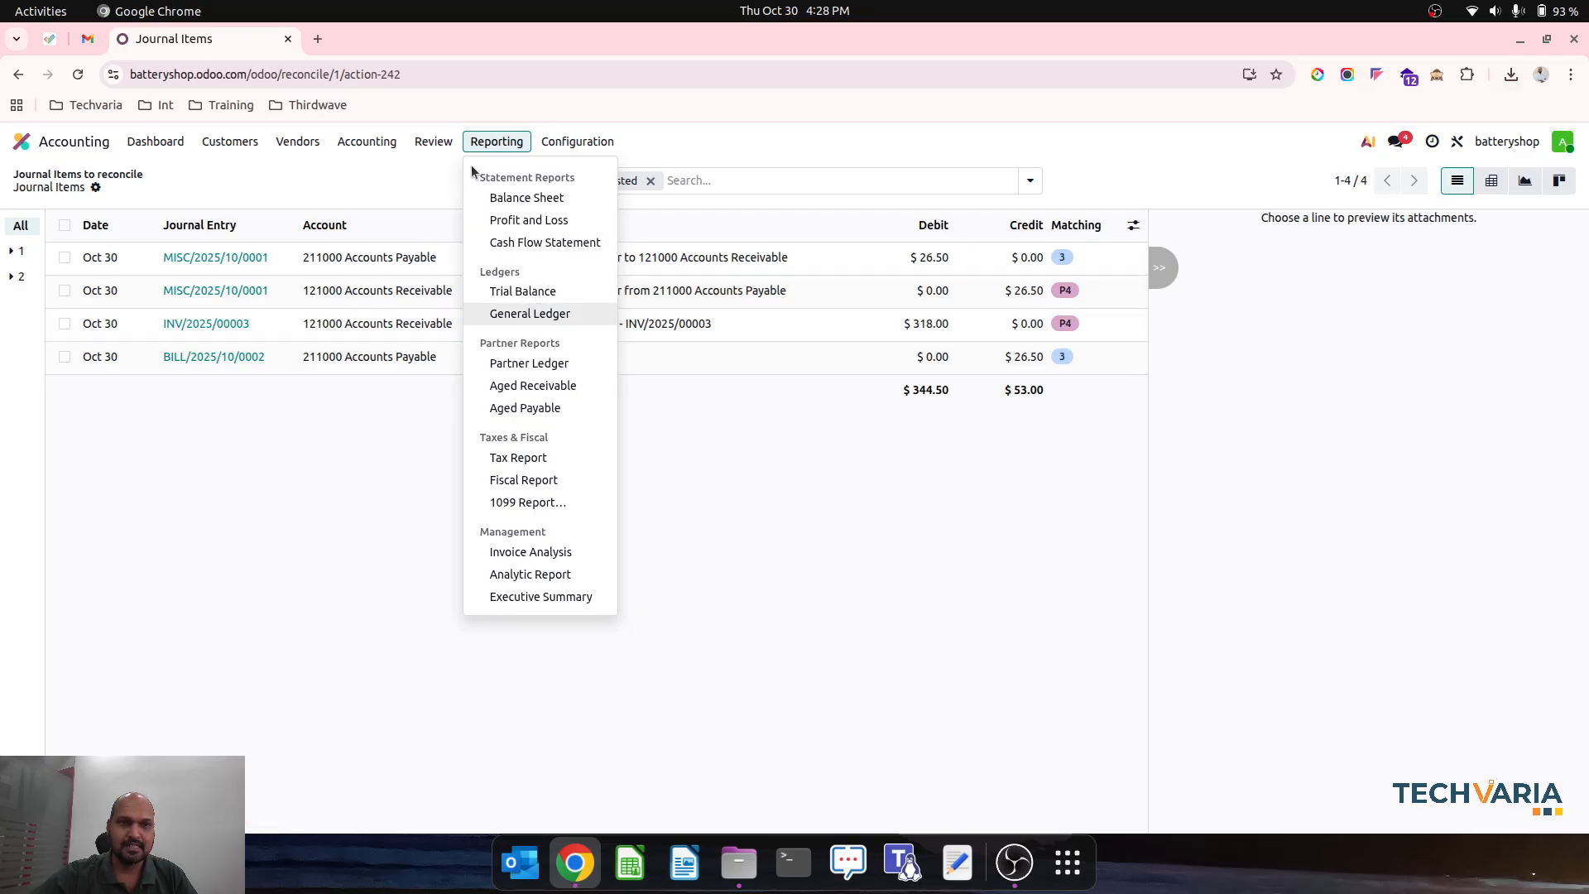
{"action": "left_click", "coordinate": [527, 363]}
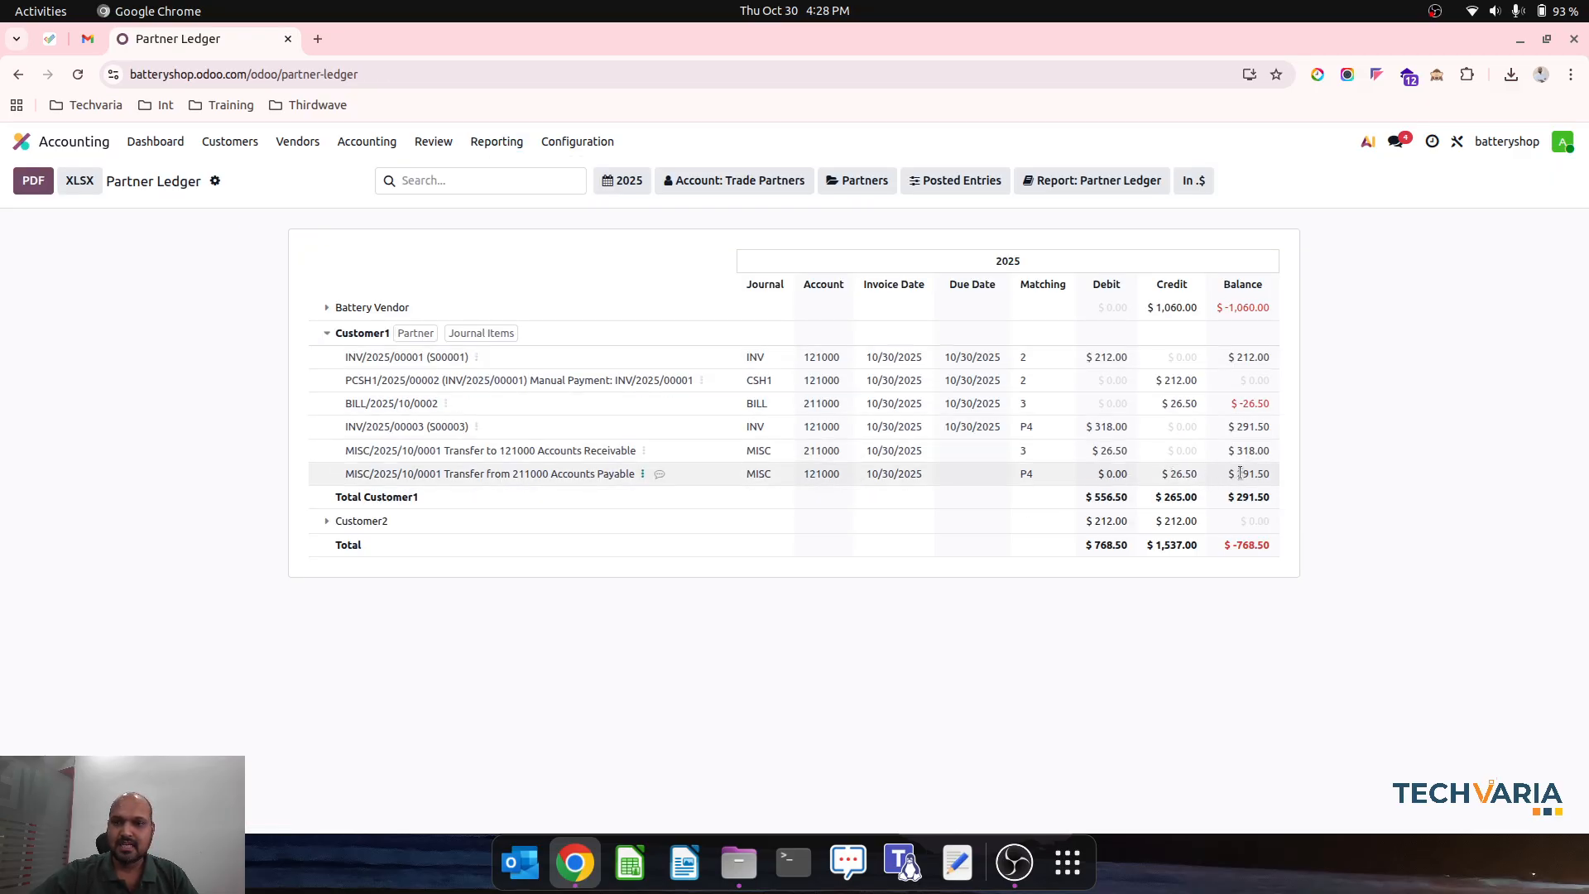
{"action": "left_click_drag", "start_coordinate": [1232, 475], "coordinate": [1282, 483]}
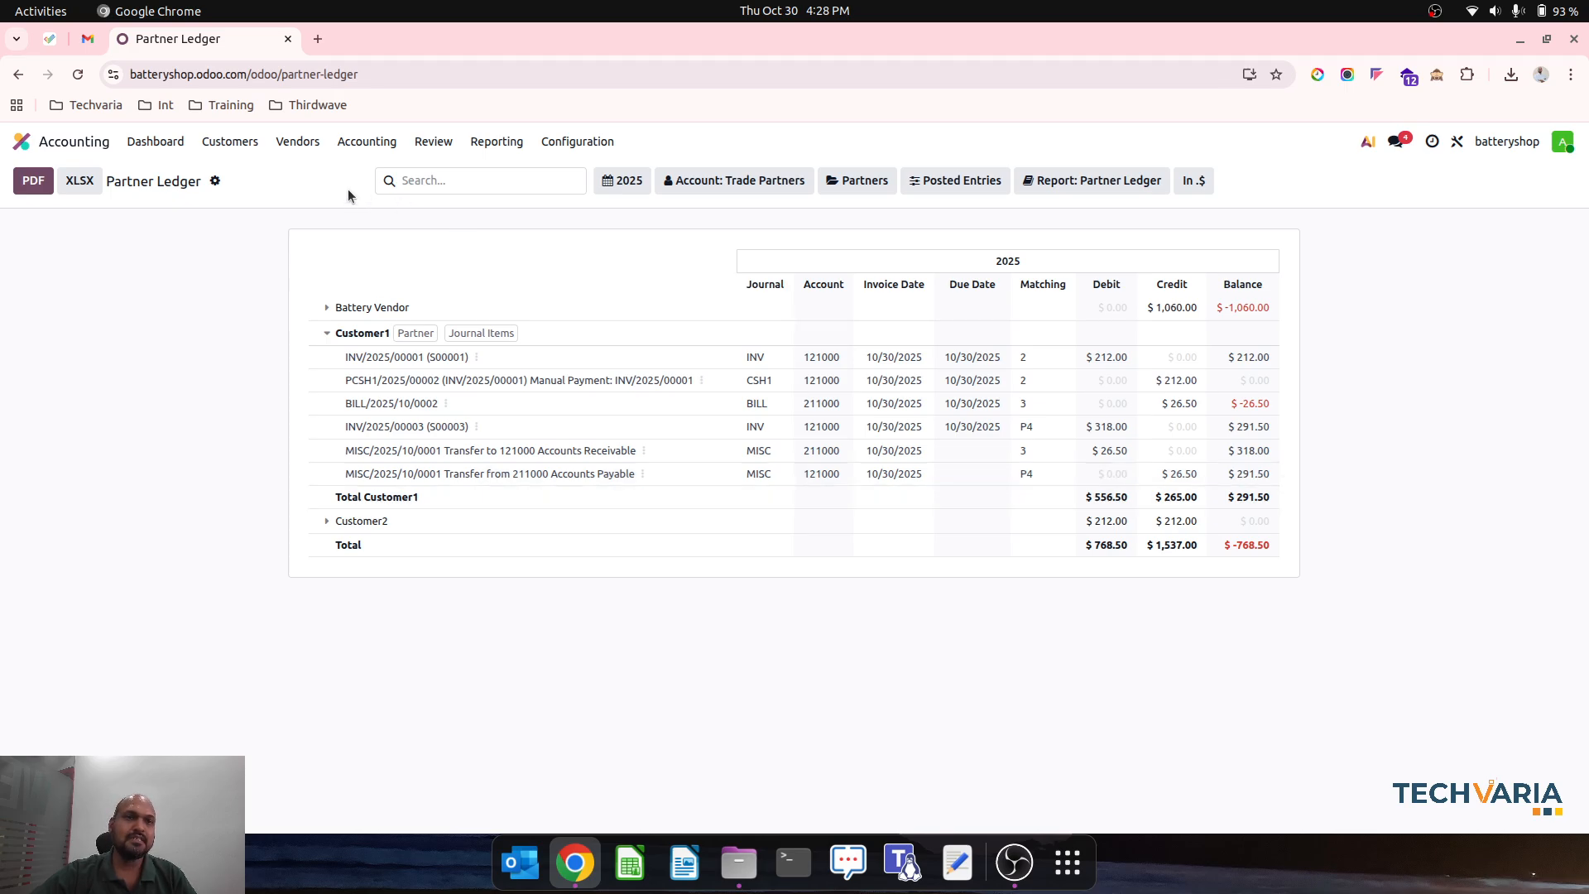
- Open Customer1's partially paid invoice, register payment of the remaining amount through the Cash journal, and return to the invoice list
{"action": "left_click", "coordinate": [253, 141]}
{"action": "left_click", "coordinate": [240, 173]}
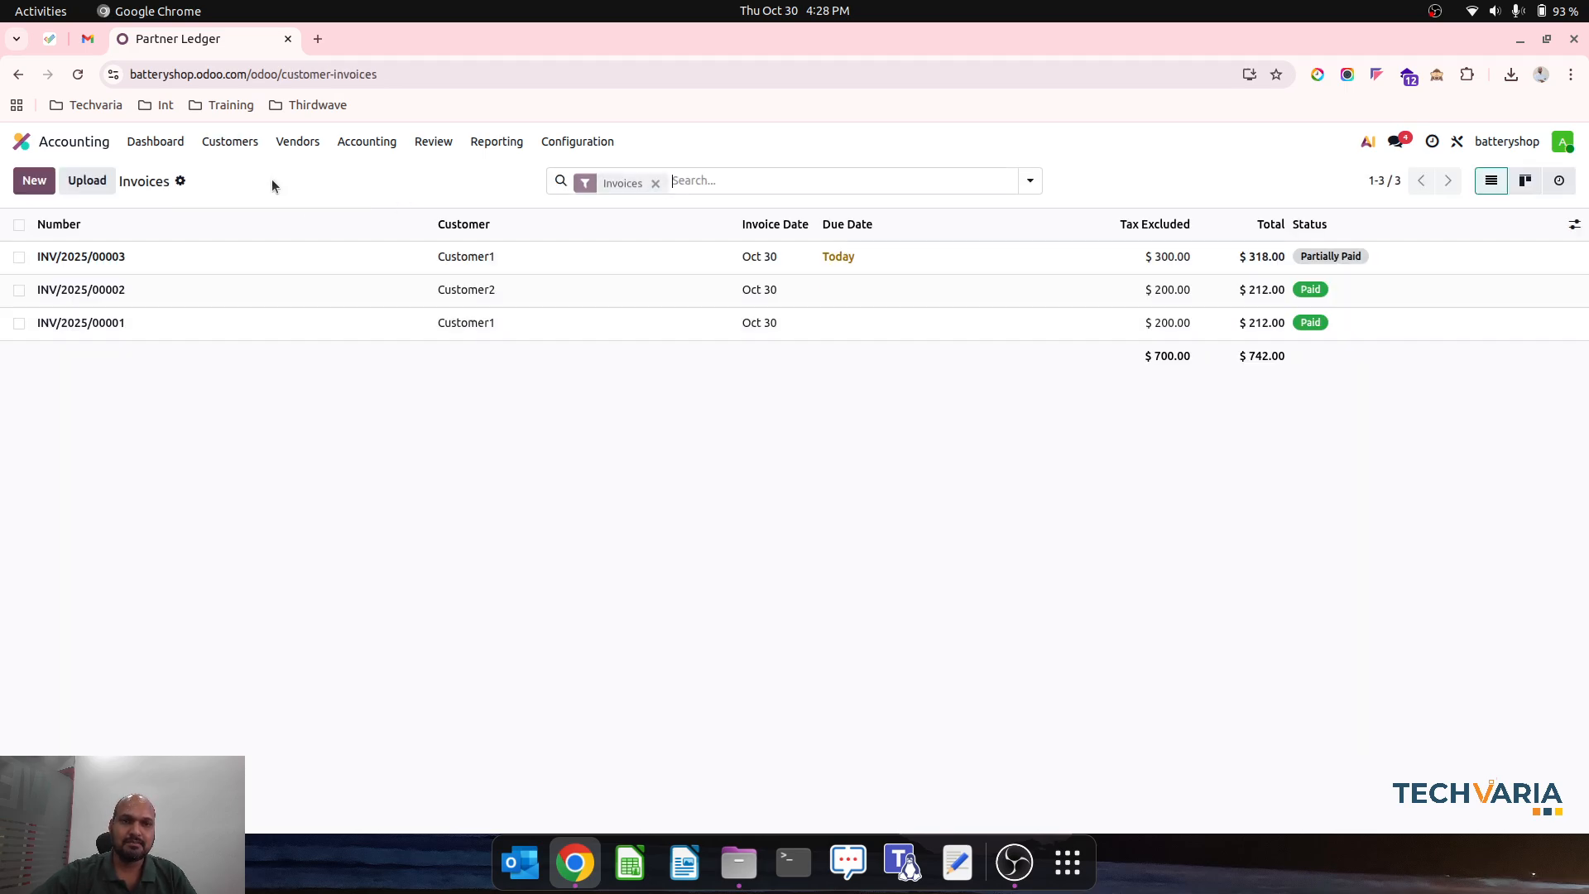
{"action": "left_click", "coordinate": [370, 263]}
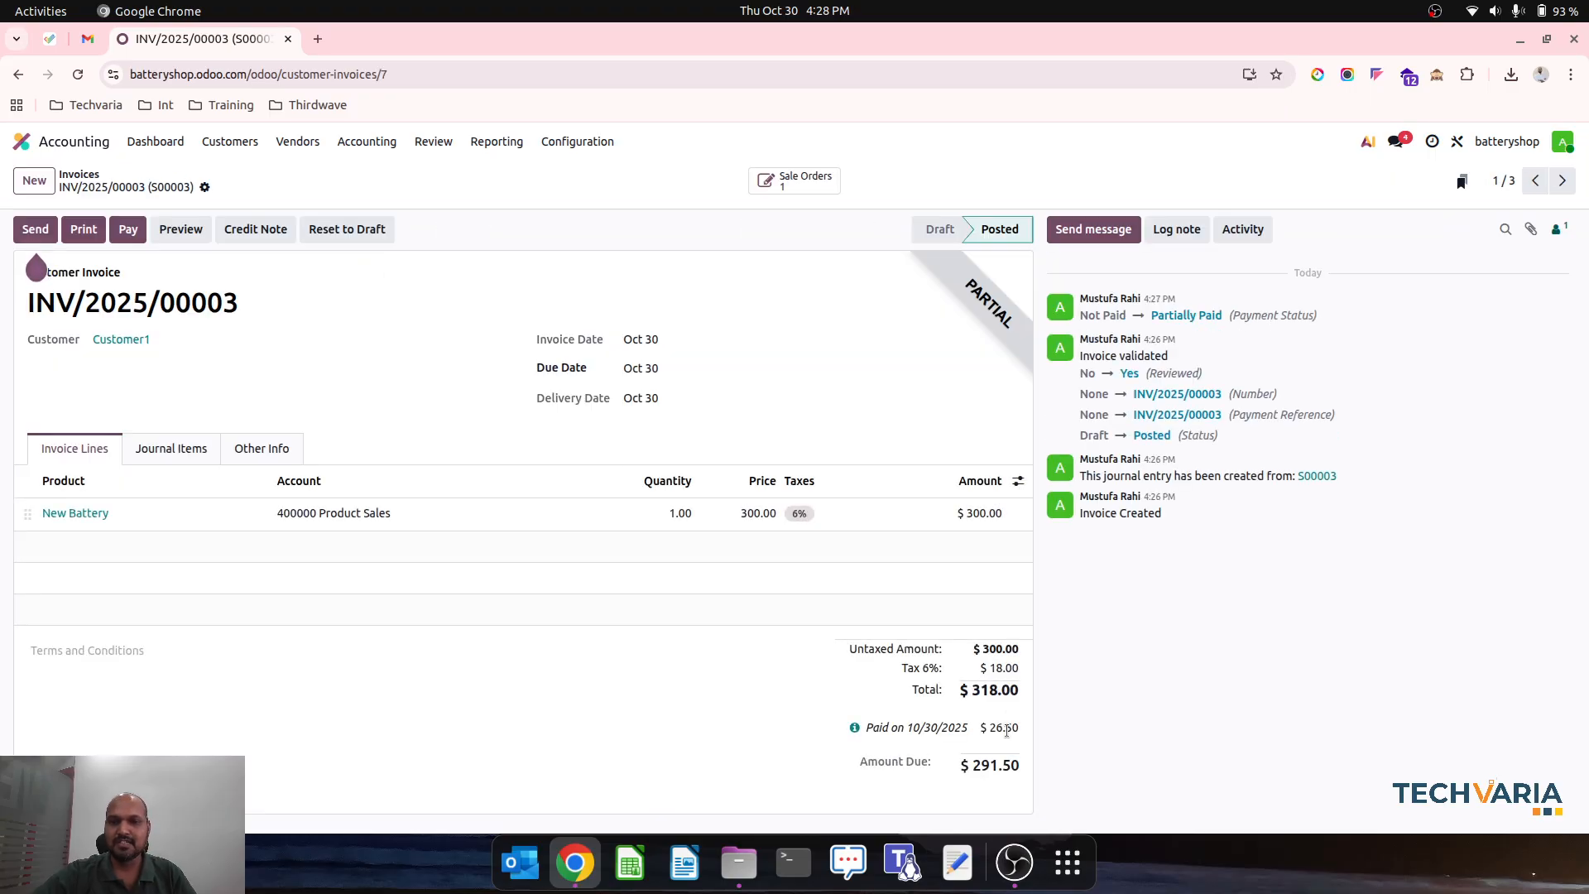
{"action": "left_click", "coordinate": [130, 230]}
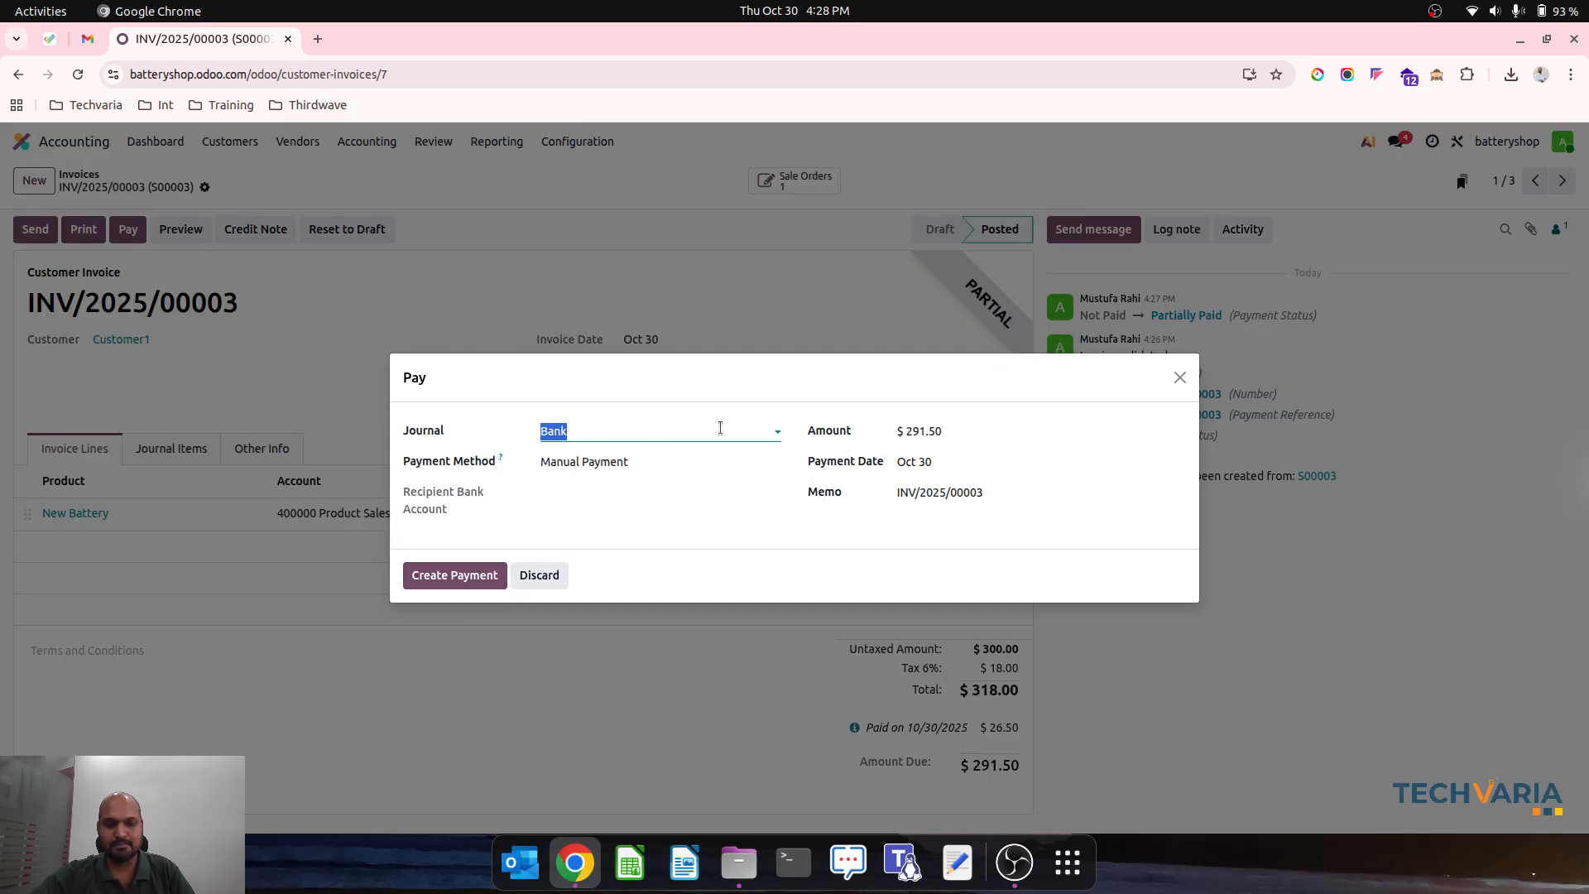
{"action": "type", "text": "cash"}
{"action": "left_click", "coordinate": [642, 458]}
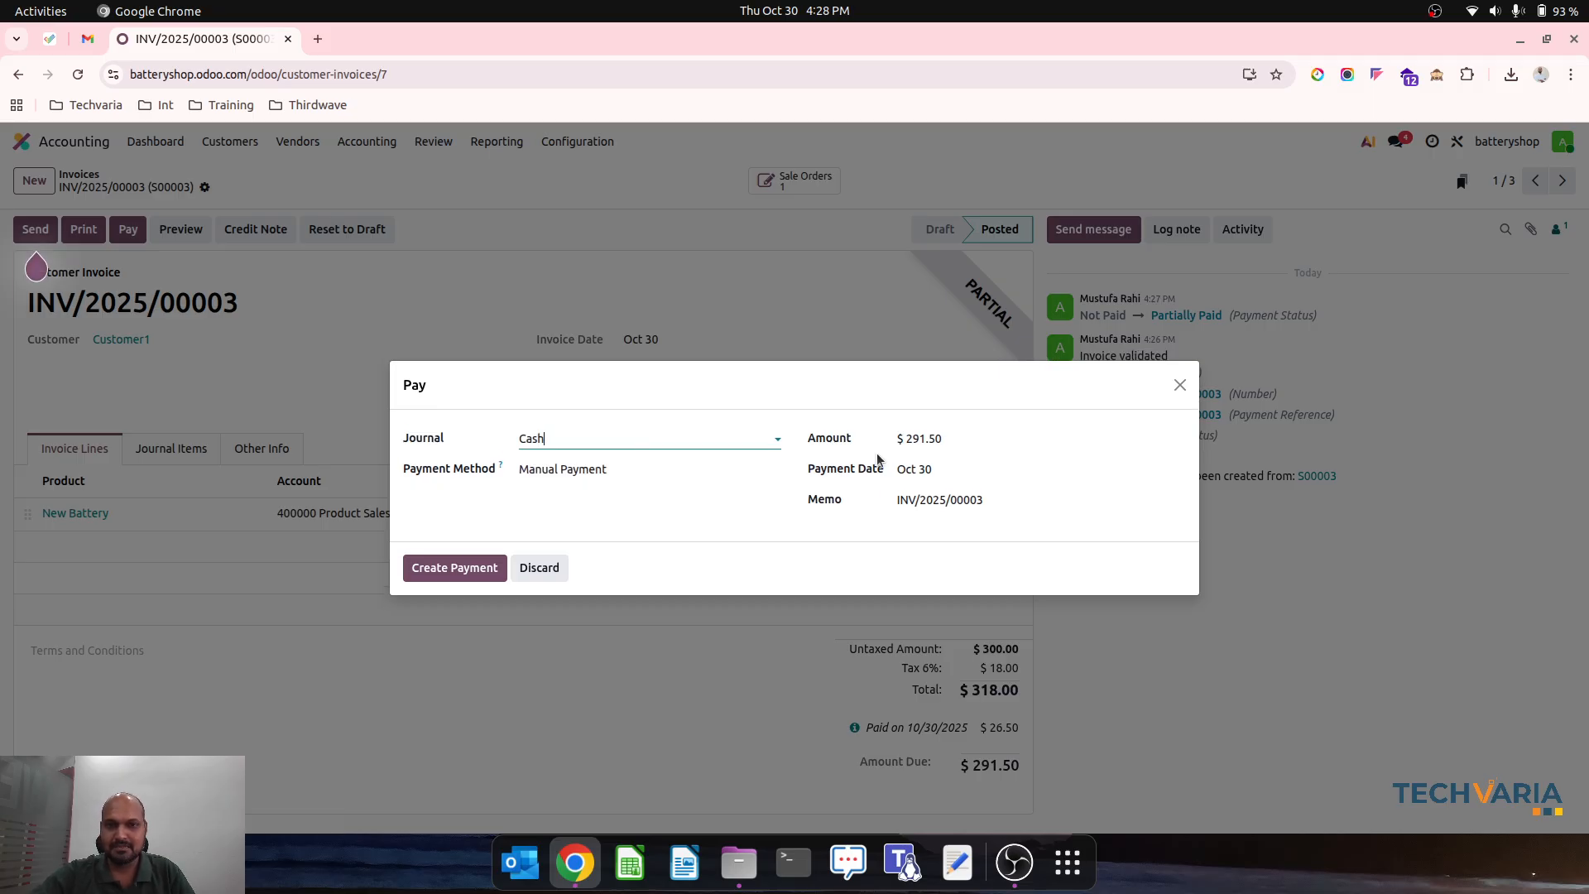
{"action": "left_click", "coordinate": [455, 567]}
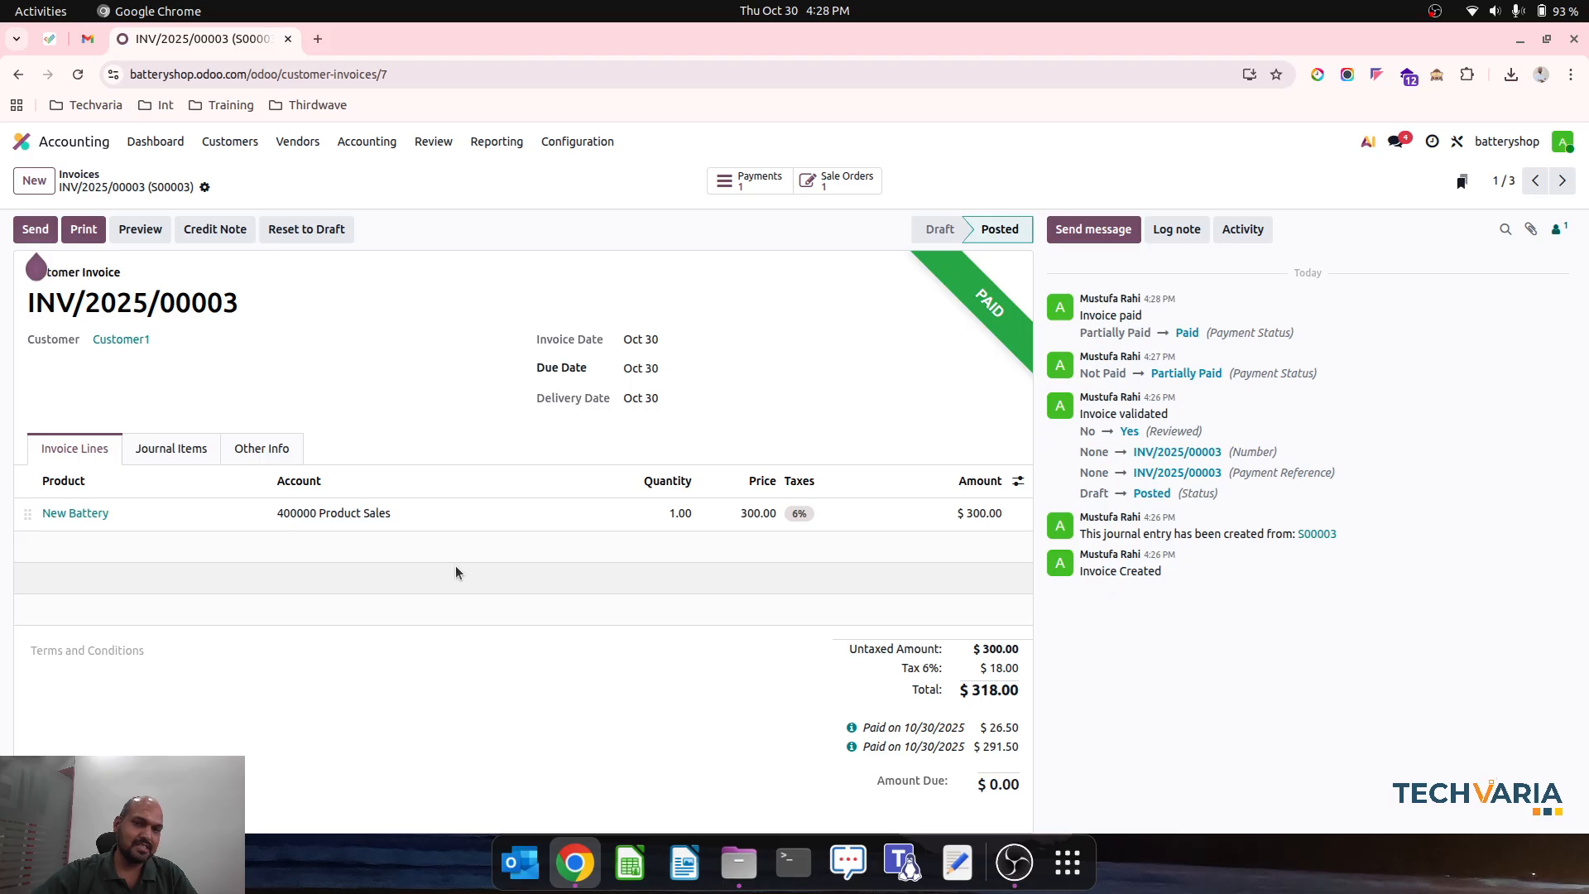
{"action": "left_click", "coordinate": [79, 175]}
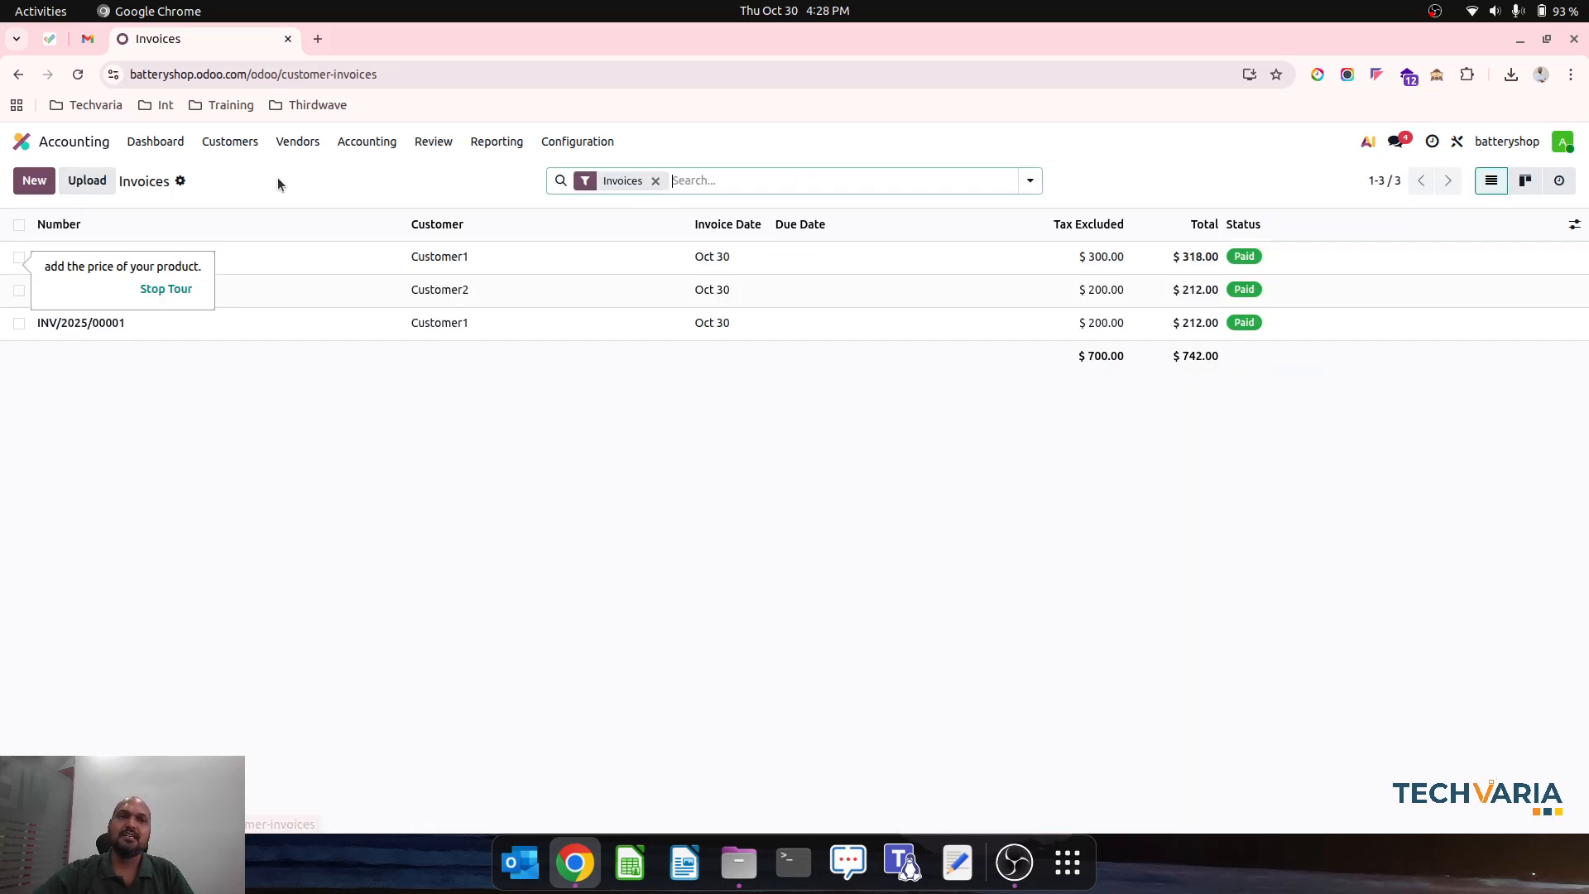
- Open the OLD Battery product in Inventory and check its on-hand quantity and cost
{"action": "left_click", "coordinate": [67, 143]}
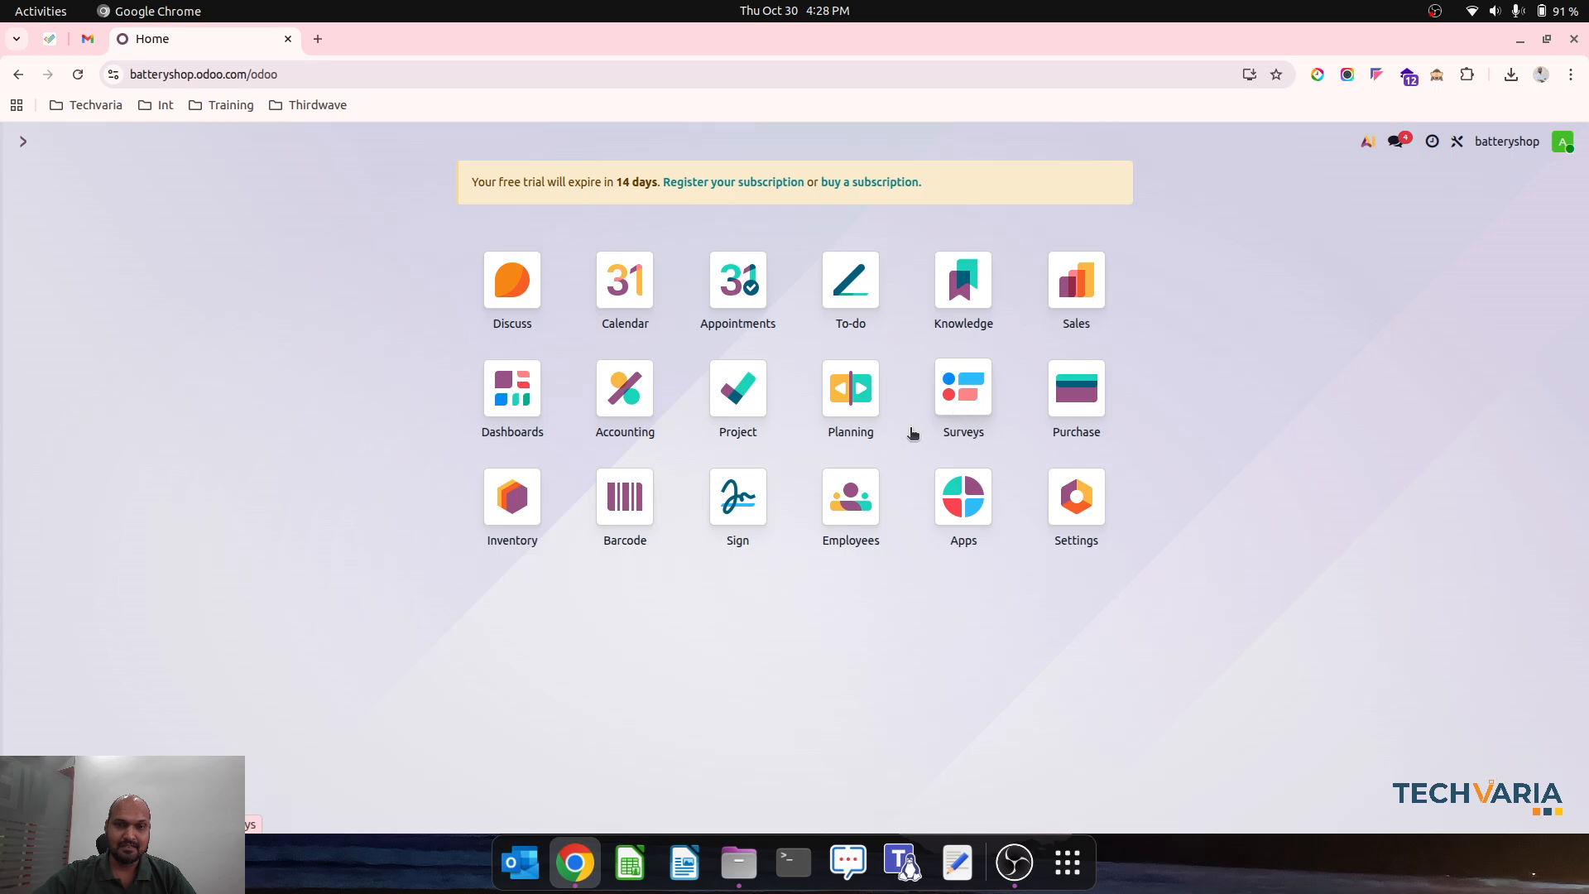
{"action": "left_click", "coordinate": [518, 511]}
{"action": "left_click", "coordinate": [284, 142]}
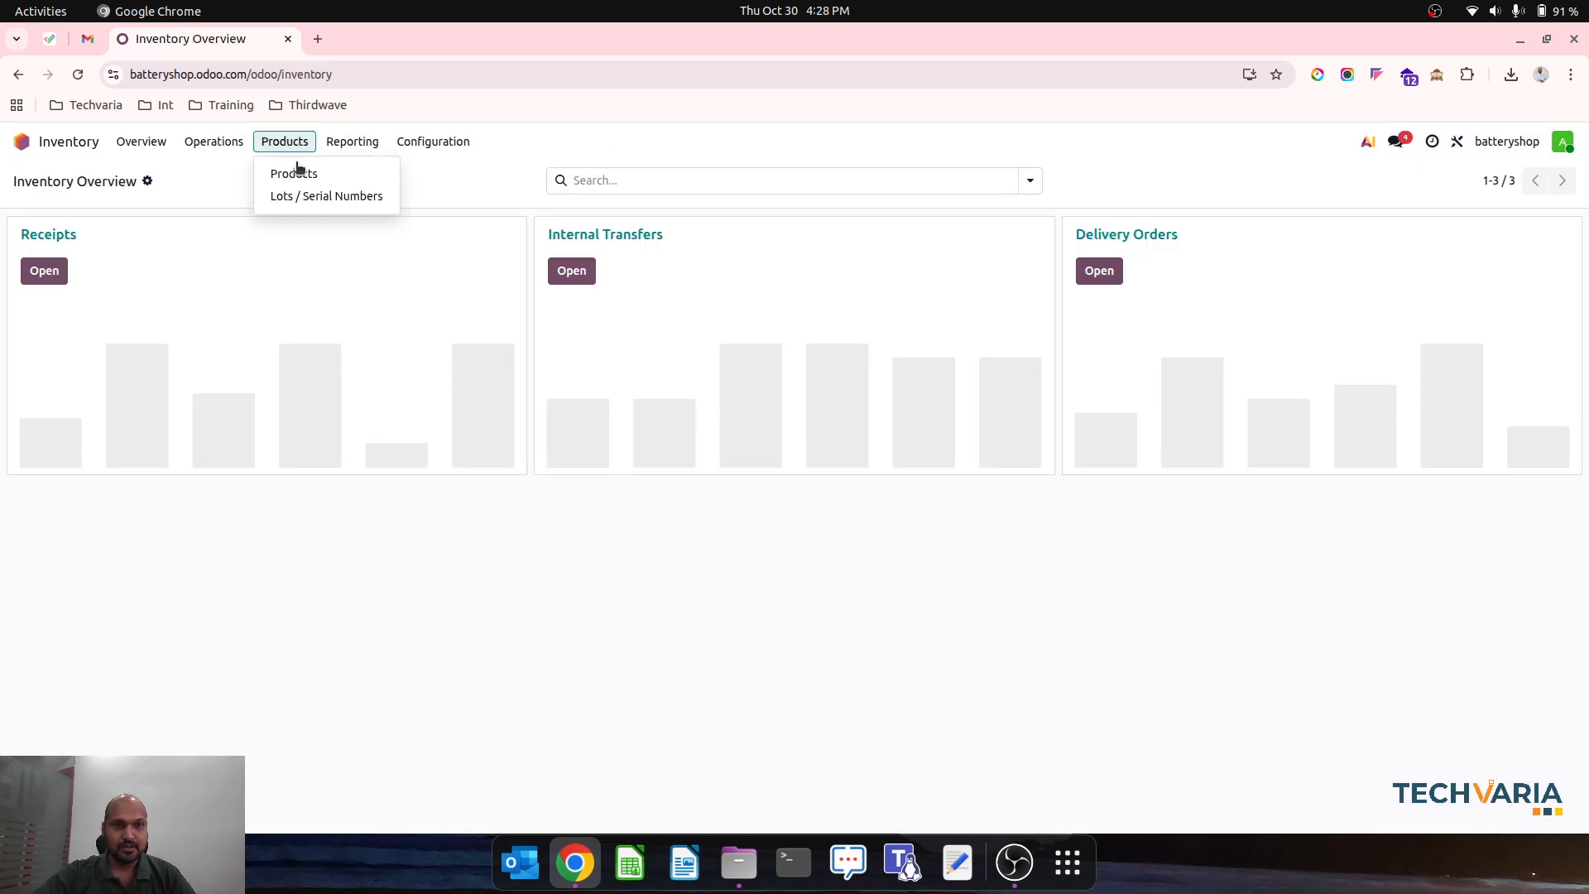
{"action": "left_click", "coordinate": [293, 167]}
{"action": "left_click", "coordinate": [399, 271]}
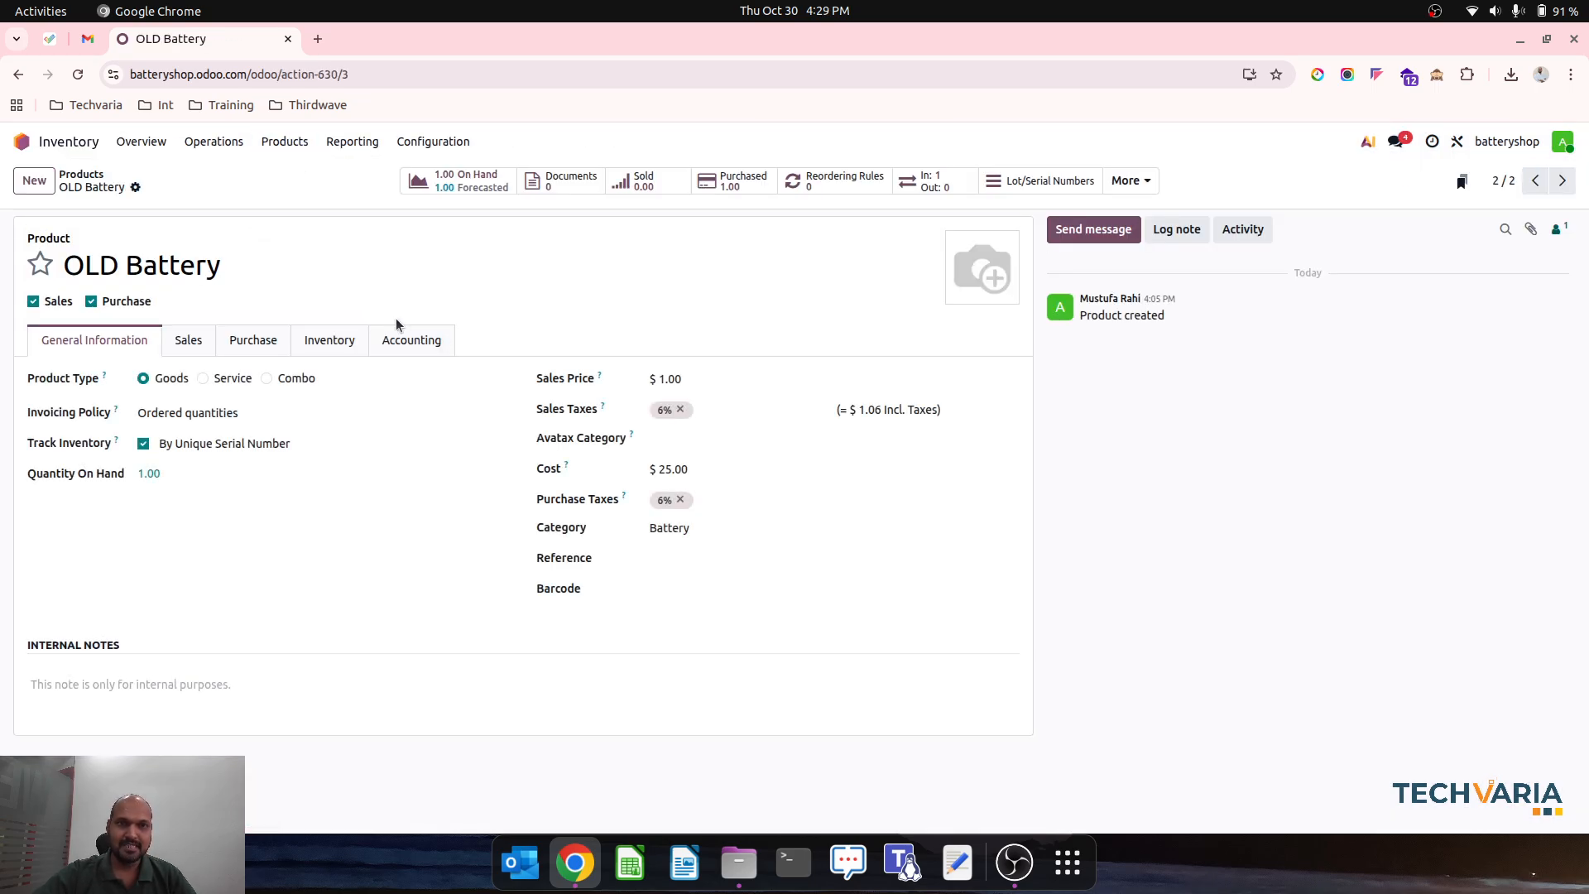
- Start a new sales quotation with Battery Vendor as the customer
{"action": "left_click", "coordinate": [63, 141]}
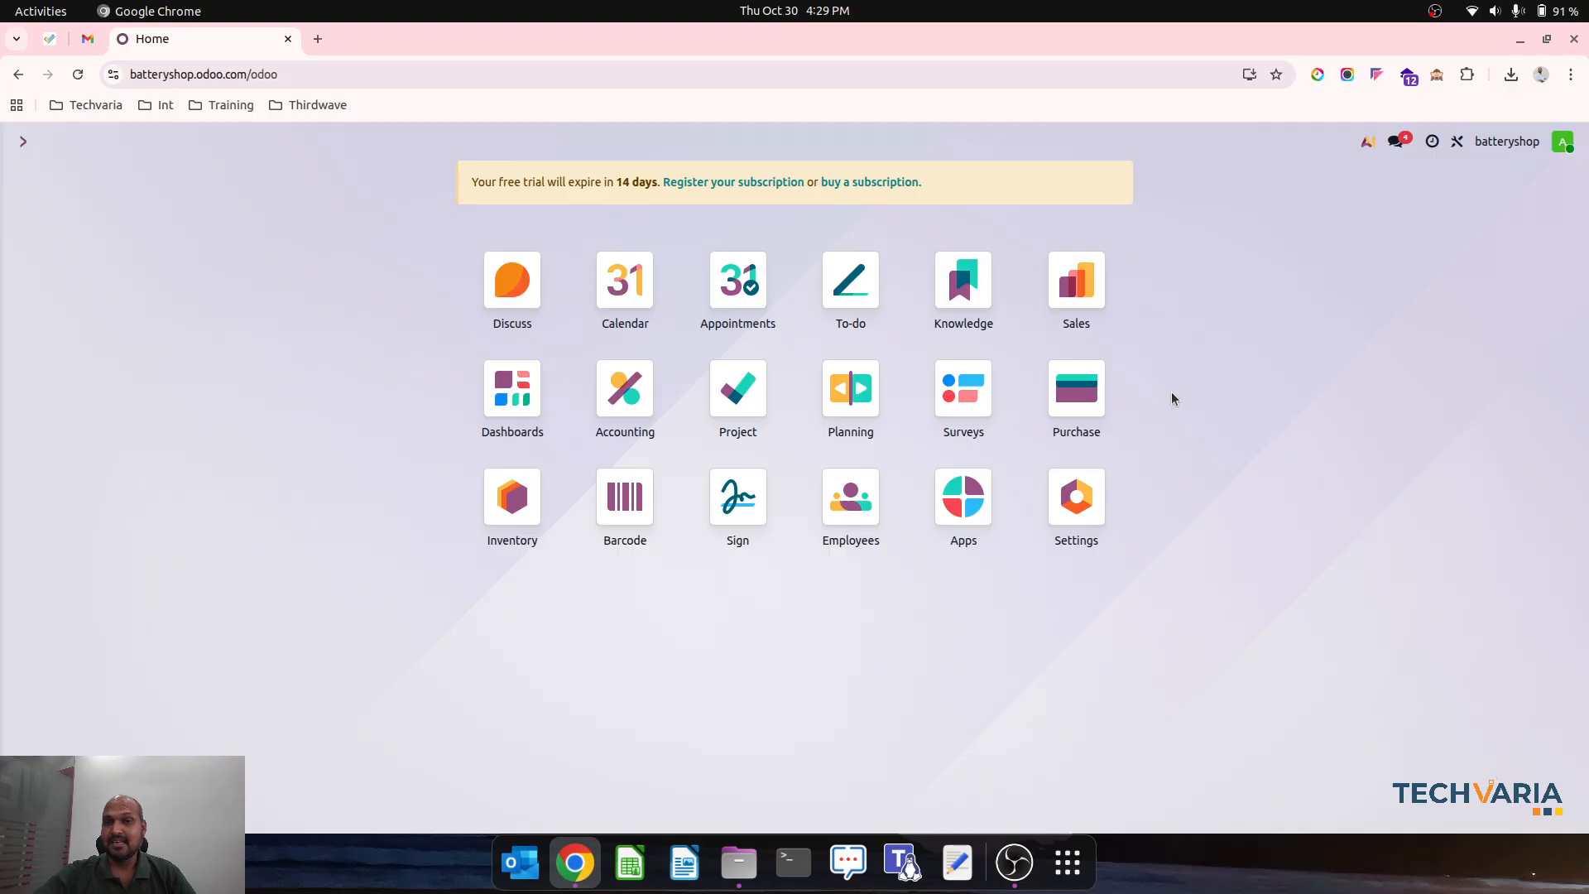
{"action": "left_click", "coordinate": [1095, 397]}
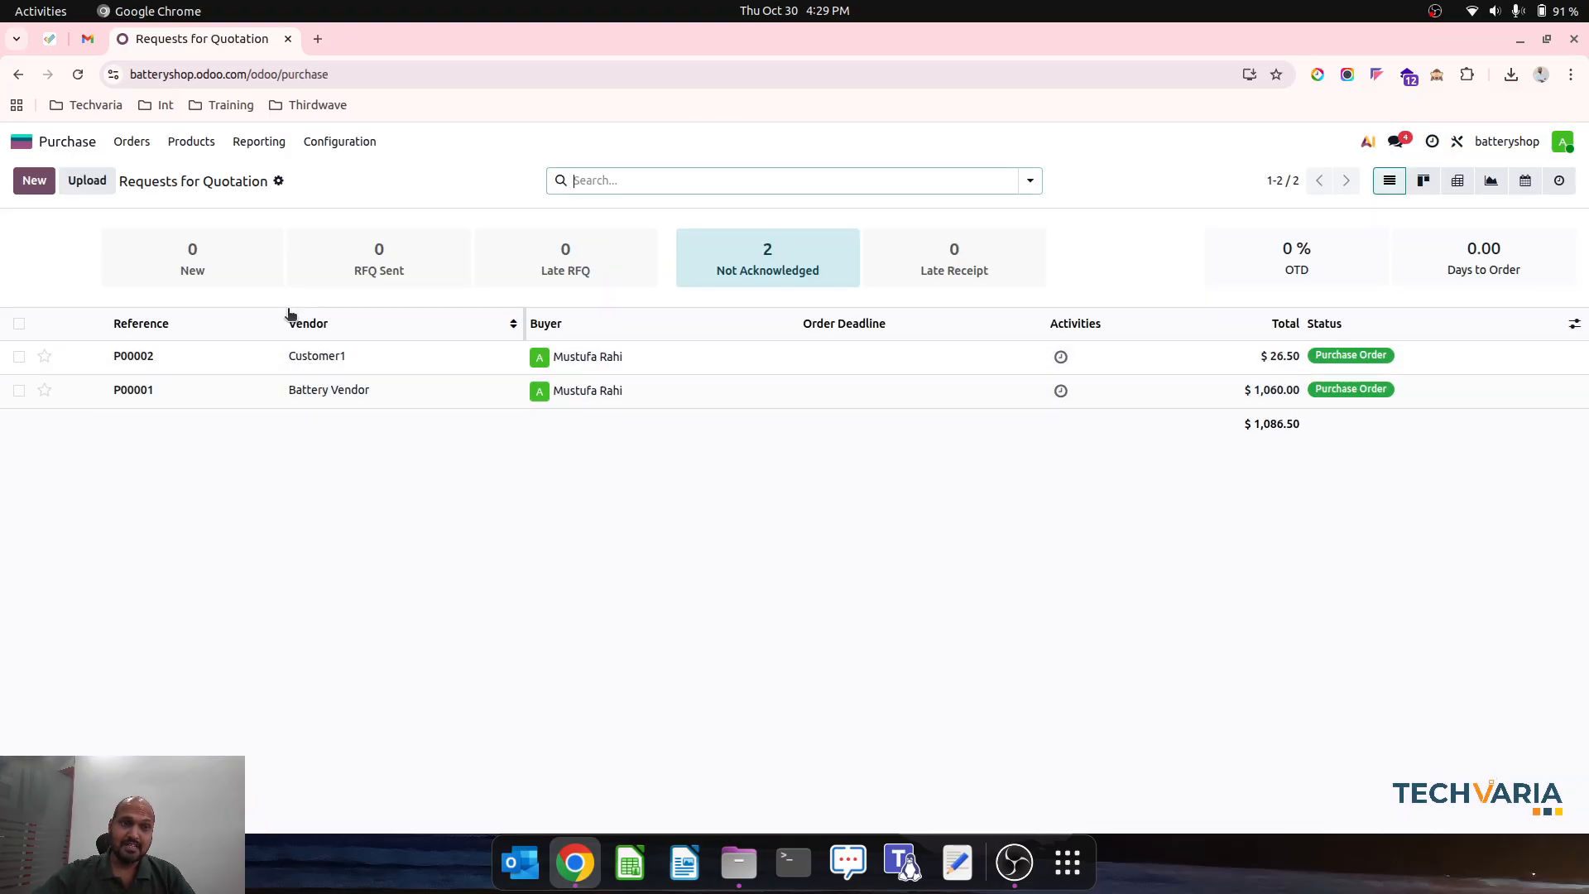
{"action": "left_click", "coordinate": [89, 148]}
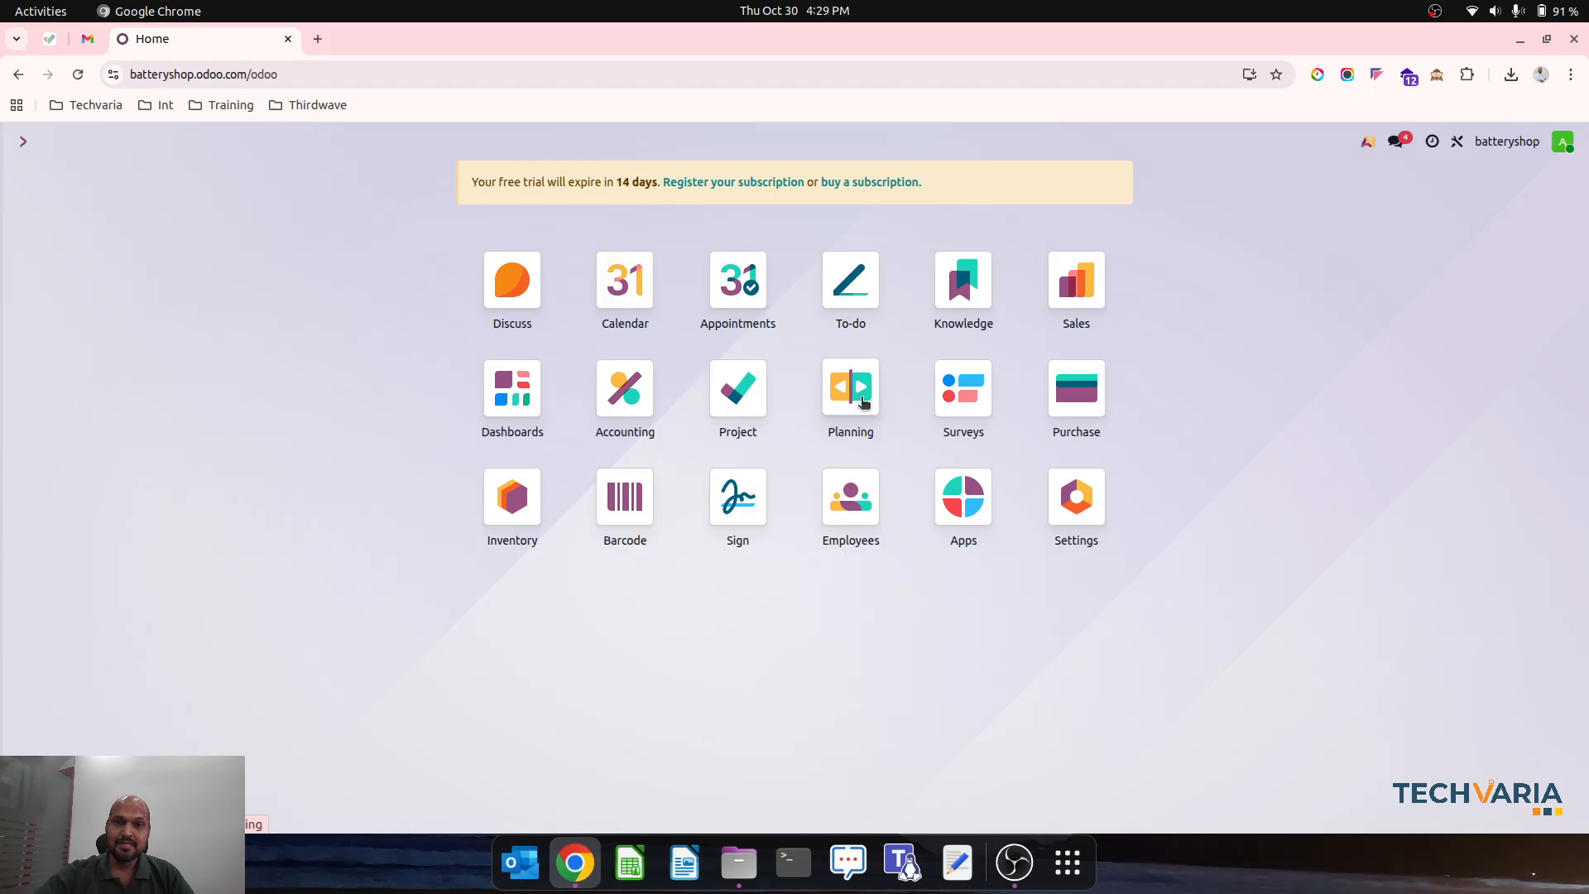
{"action": "left_click", "coordinate": [1076, 281]}
{"action": "left_click", "coordinate": [35, 181]}
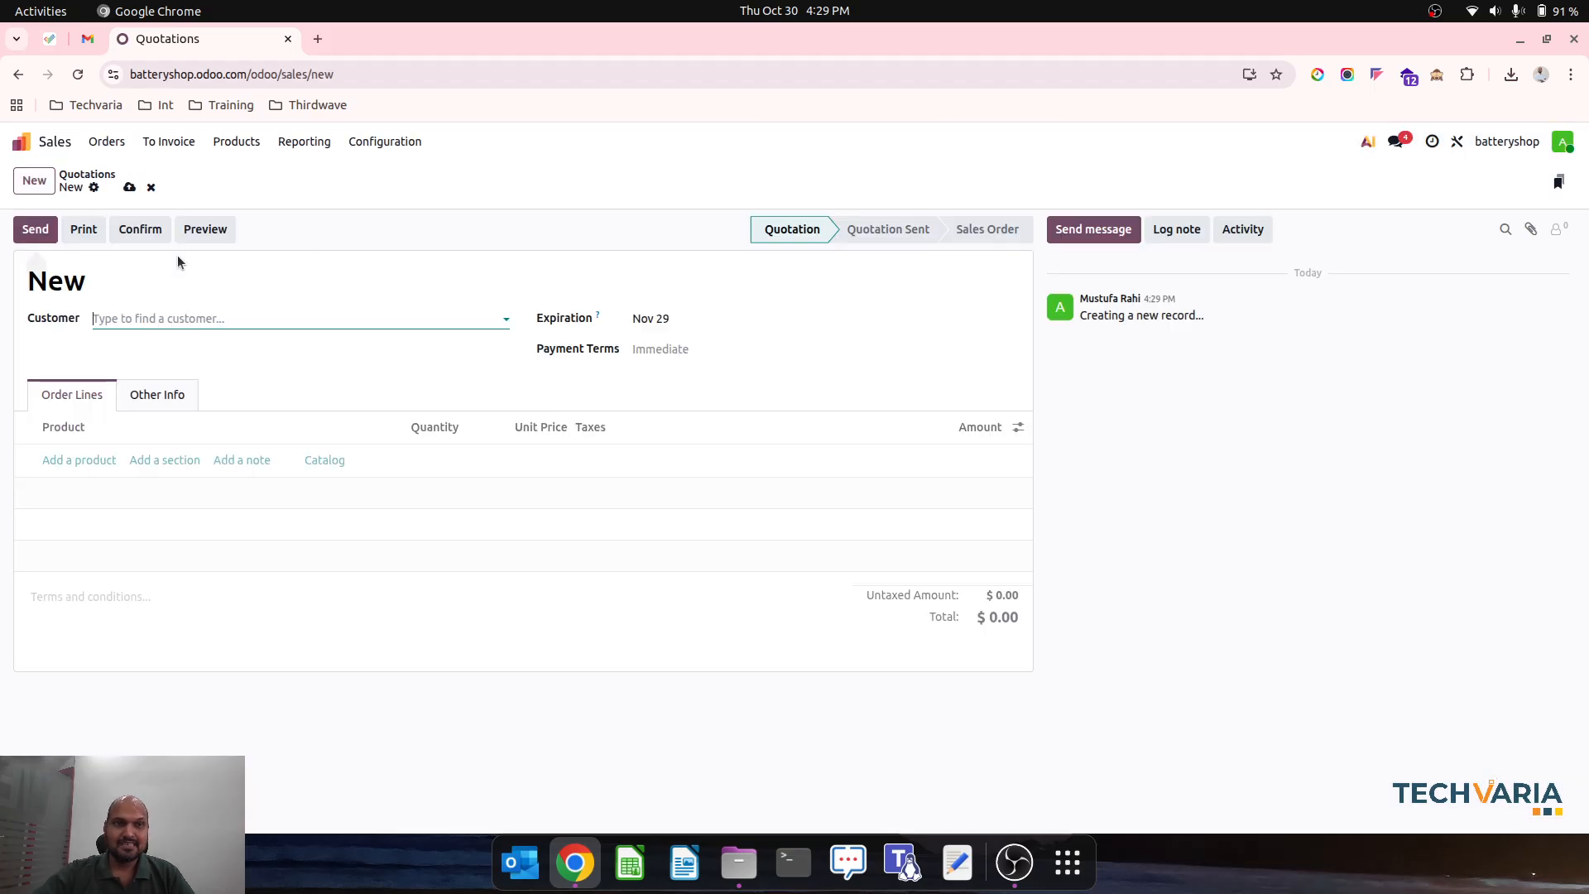
{"action": "left_click", "coordinate": [220, 315]}
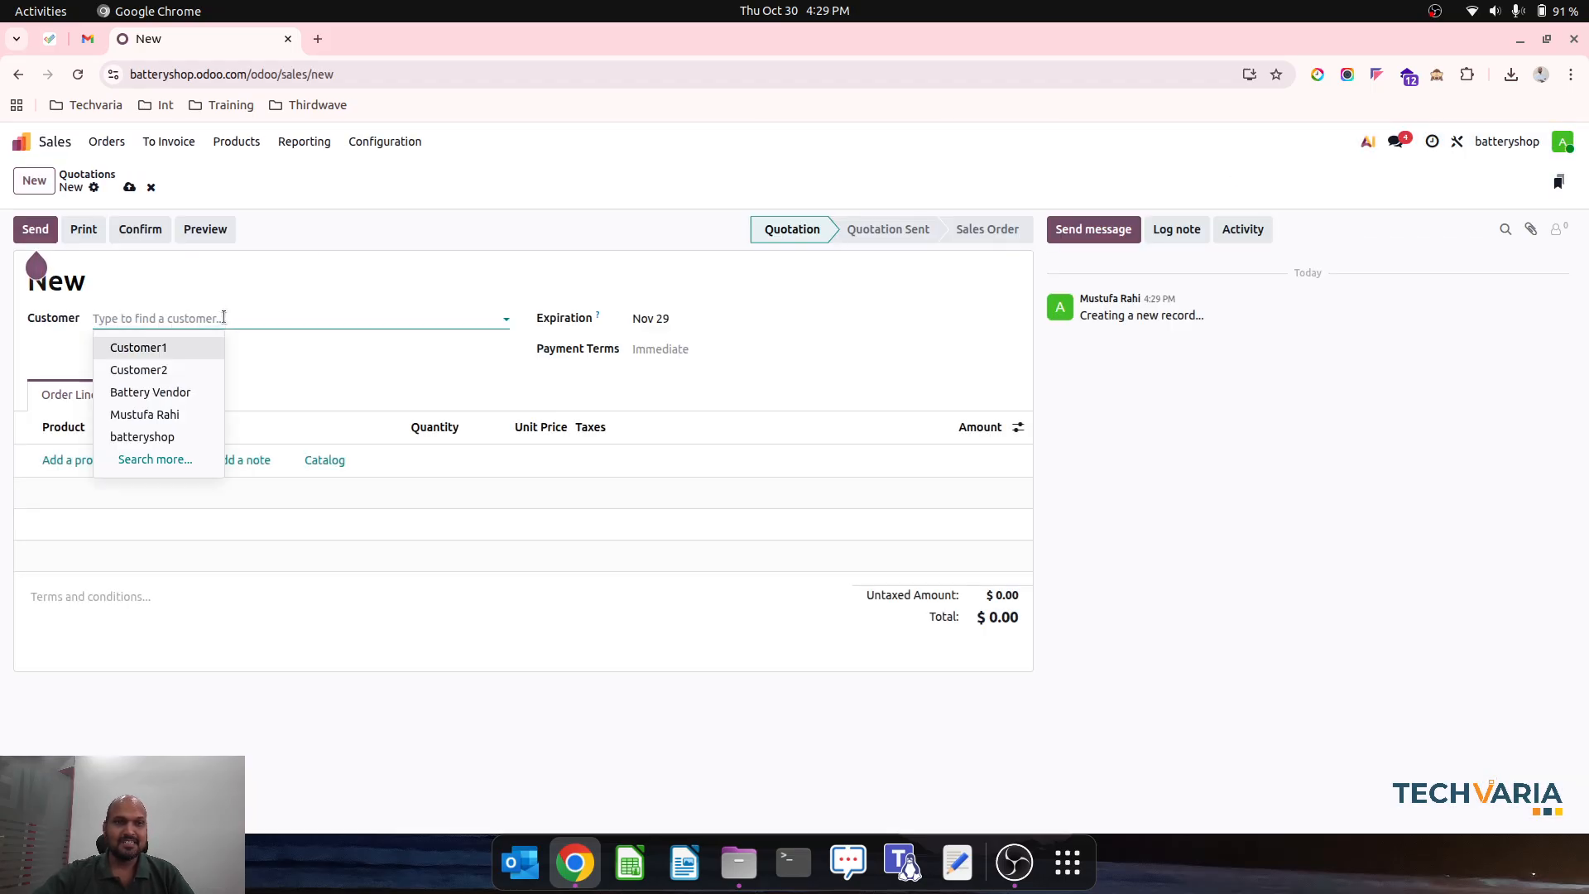
{"action": "left_click", "coordinate": [178, 390]}
- Add one OLD Battery at a unit price of 25 to the quotation and save it
{"action": "left_click", "coordinate": [71, 473]}
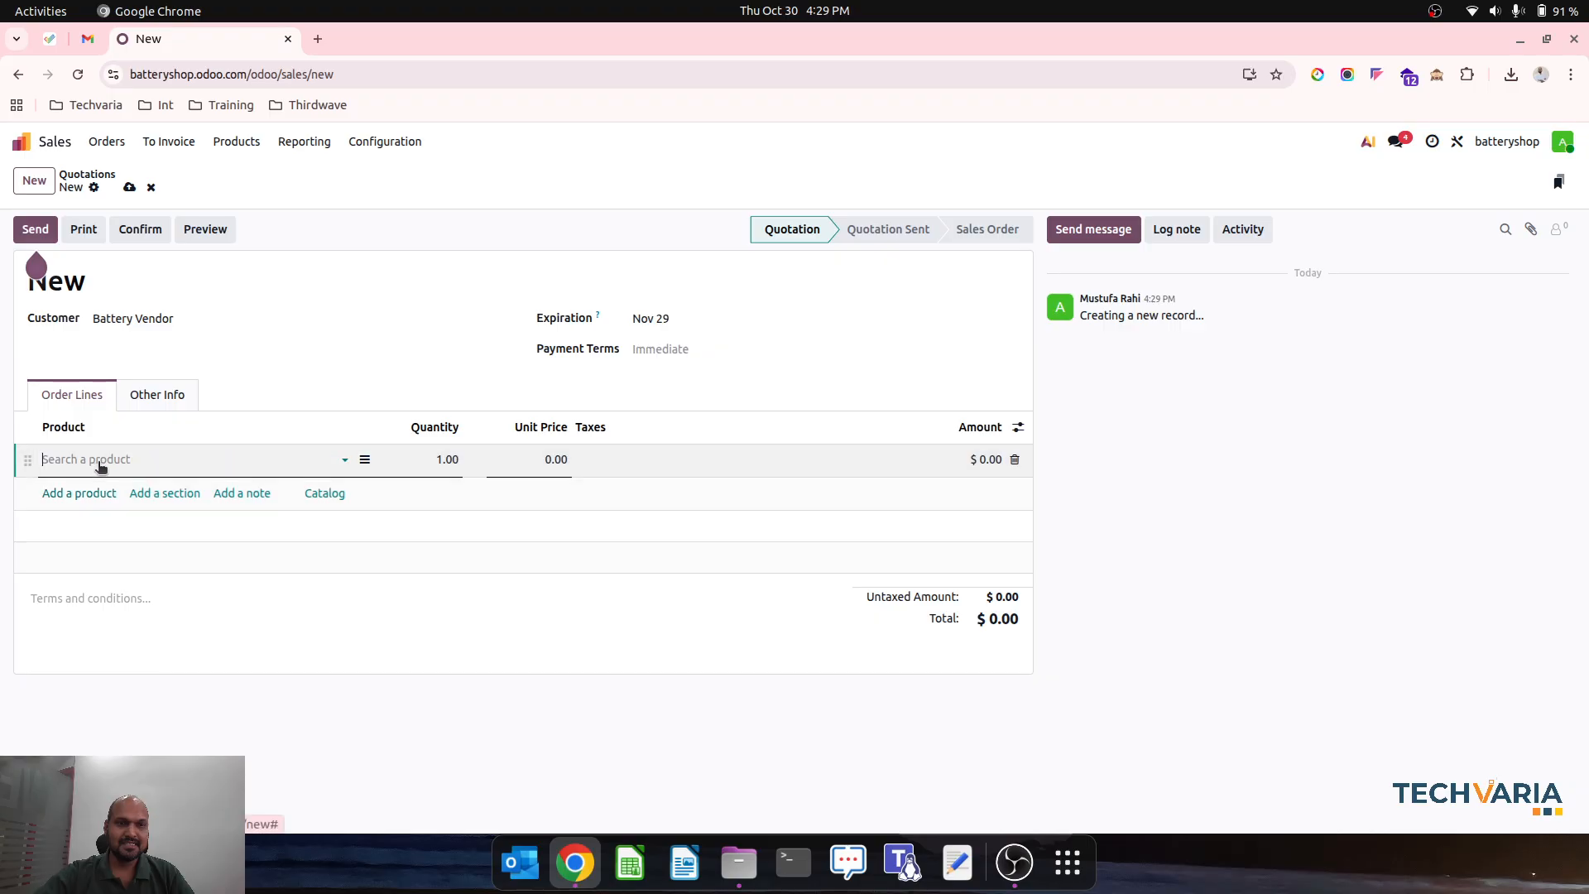
{"action": "type", "text": "ol"}
{"action": "left_click", "coordinate": [126, 483]}
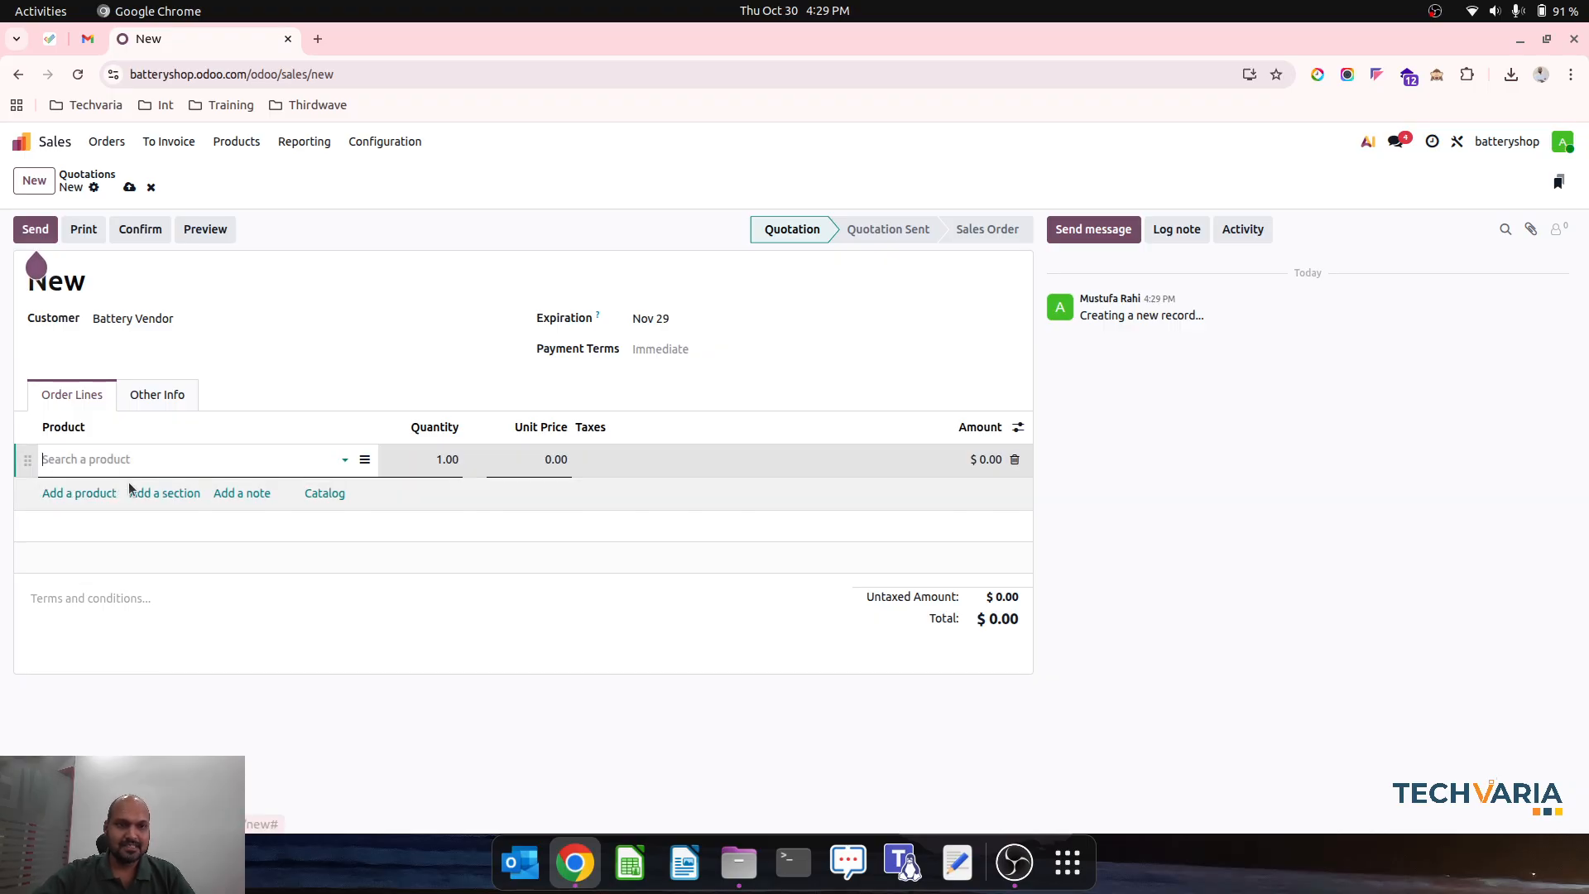
{"action": "left_click", "coordinate": [531, 457]}
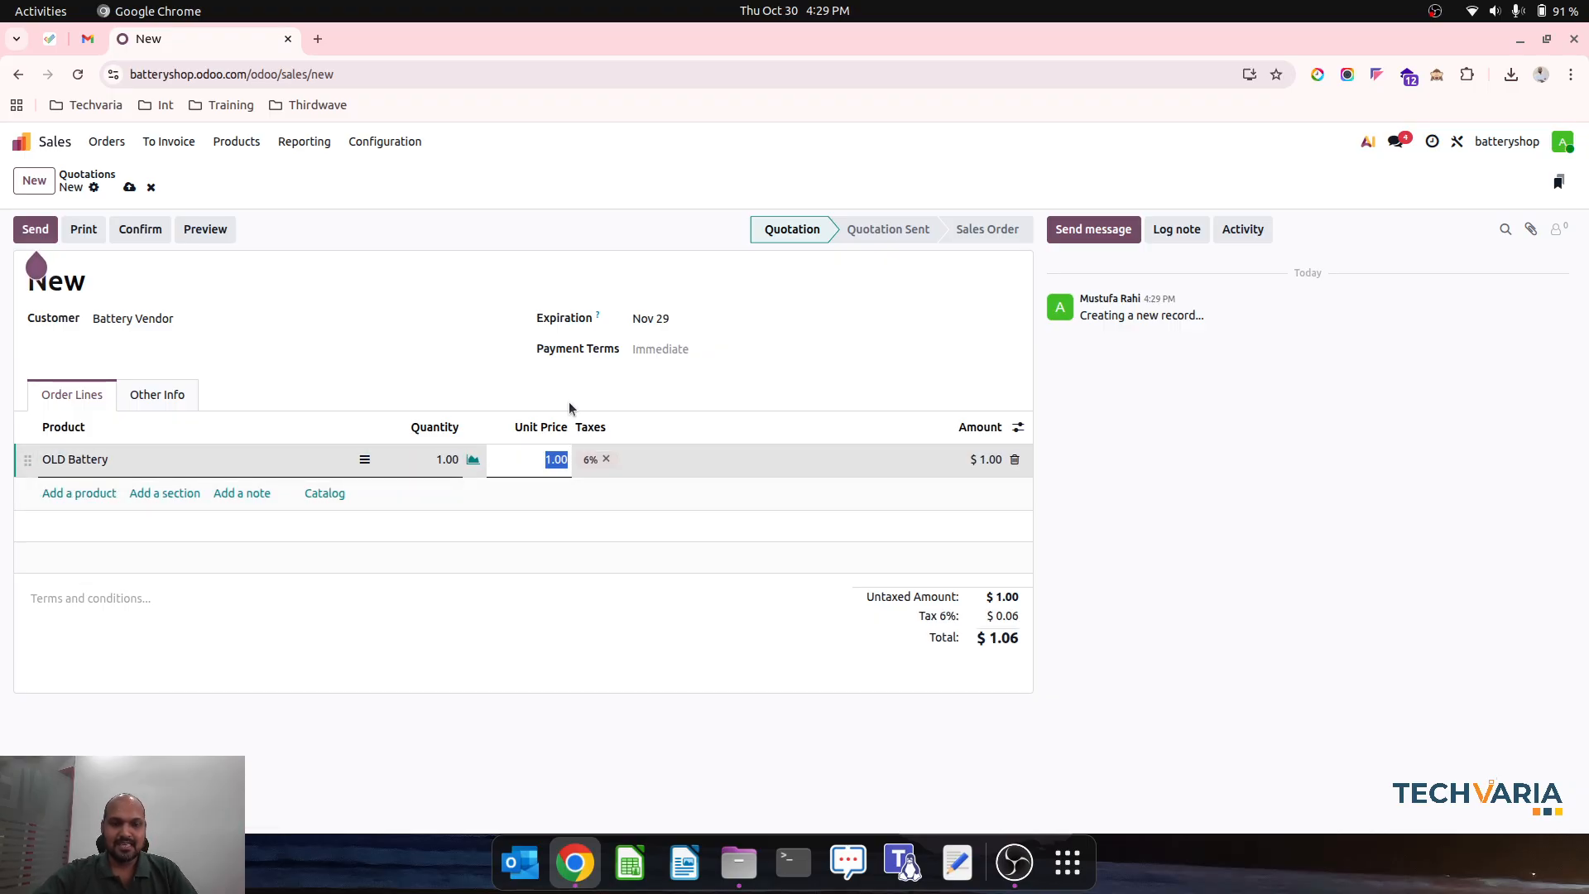
{"action": "type", "text": "25"}
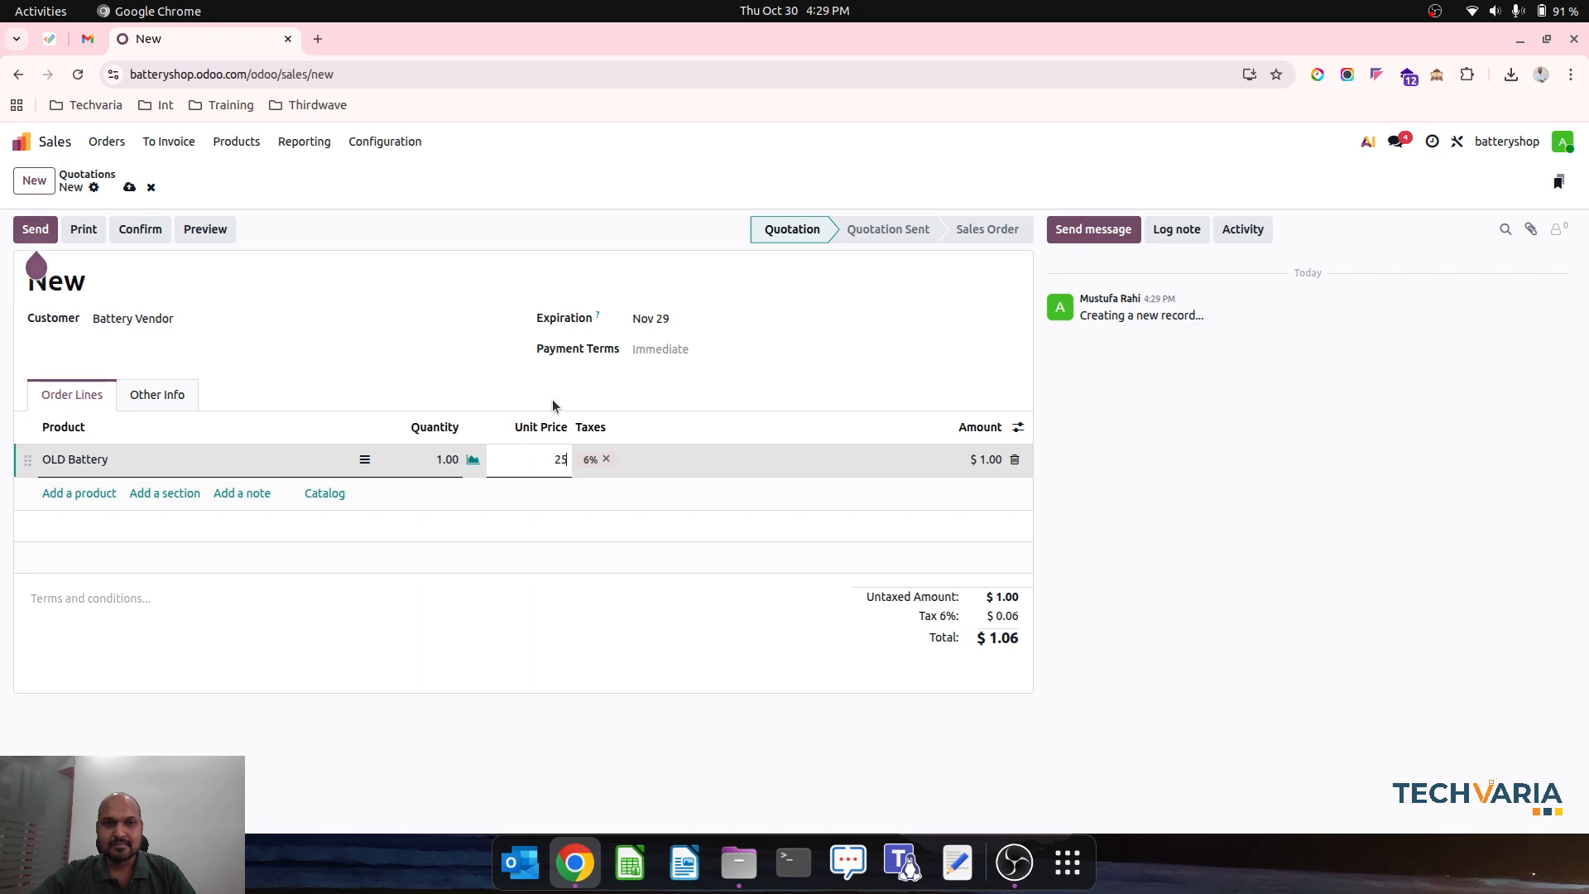
{"action": "left_click", "coordinate": [531, 402]}
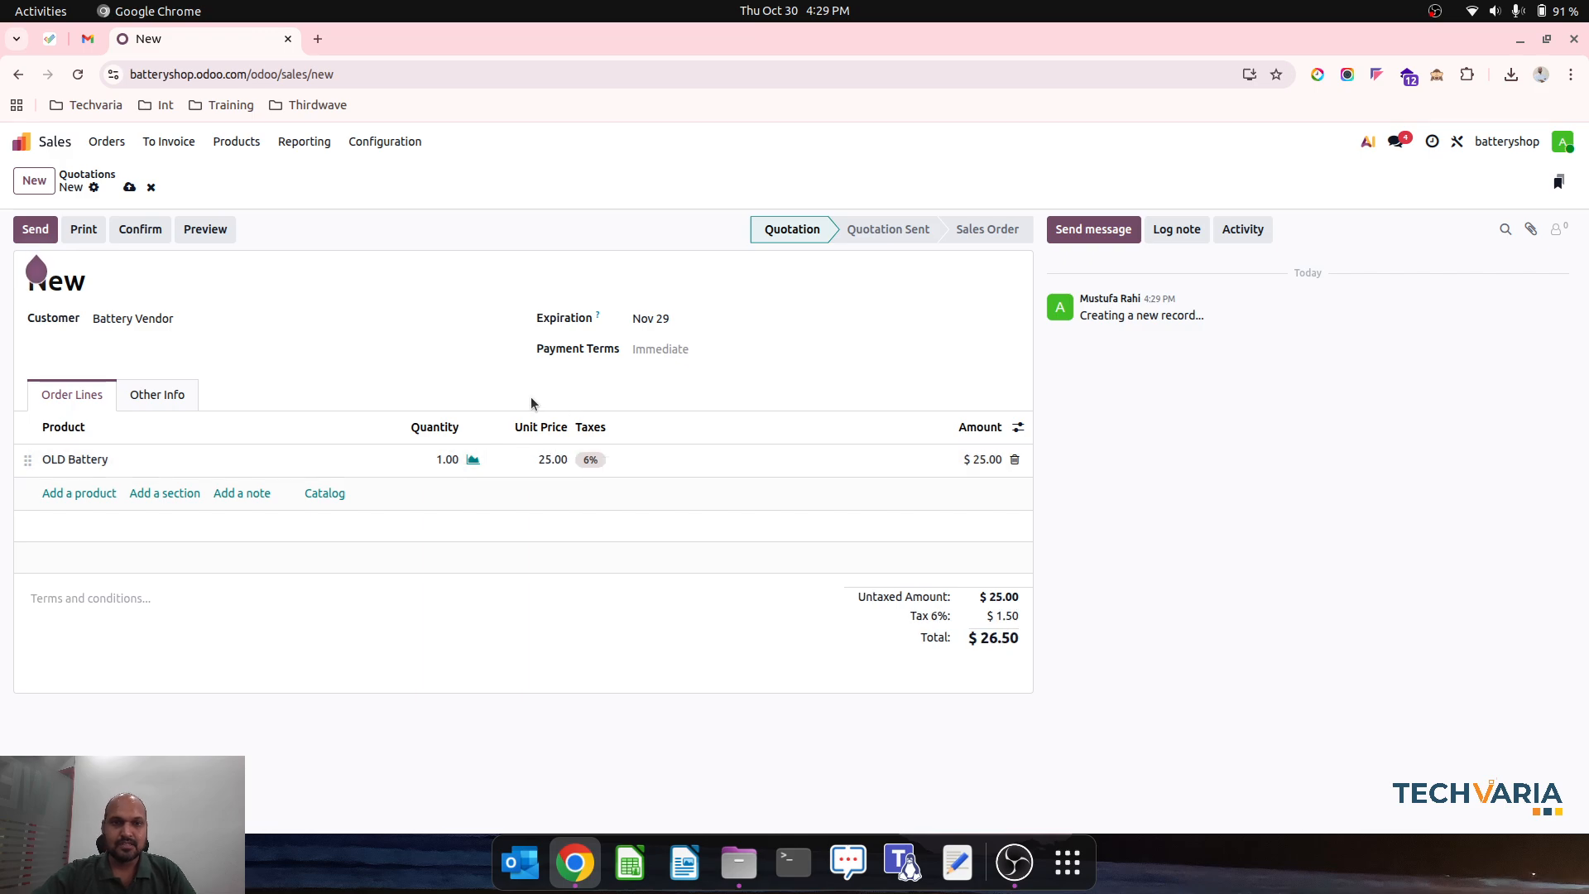
{"action": "left_click", "coordinate": [128, 188]}
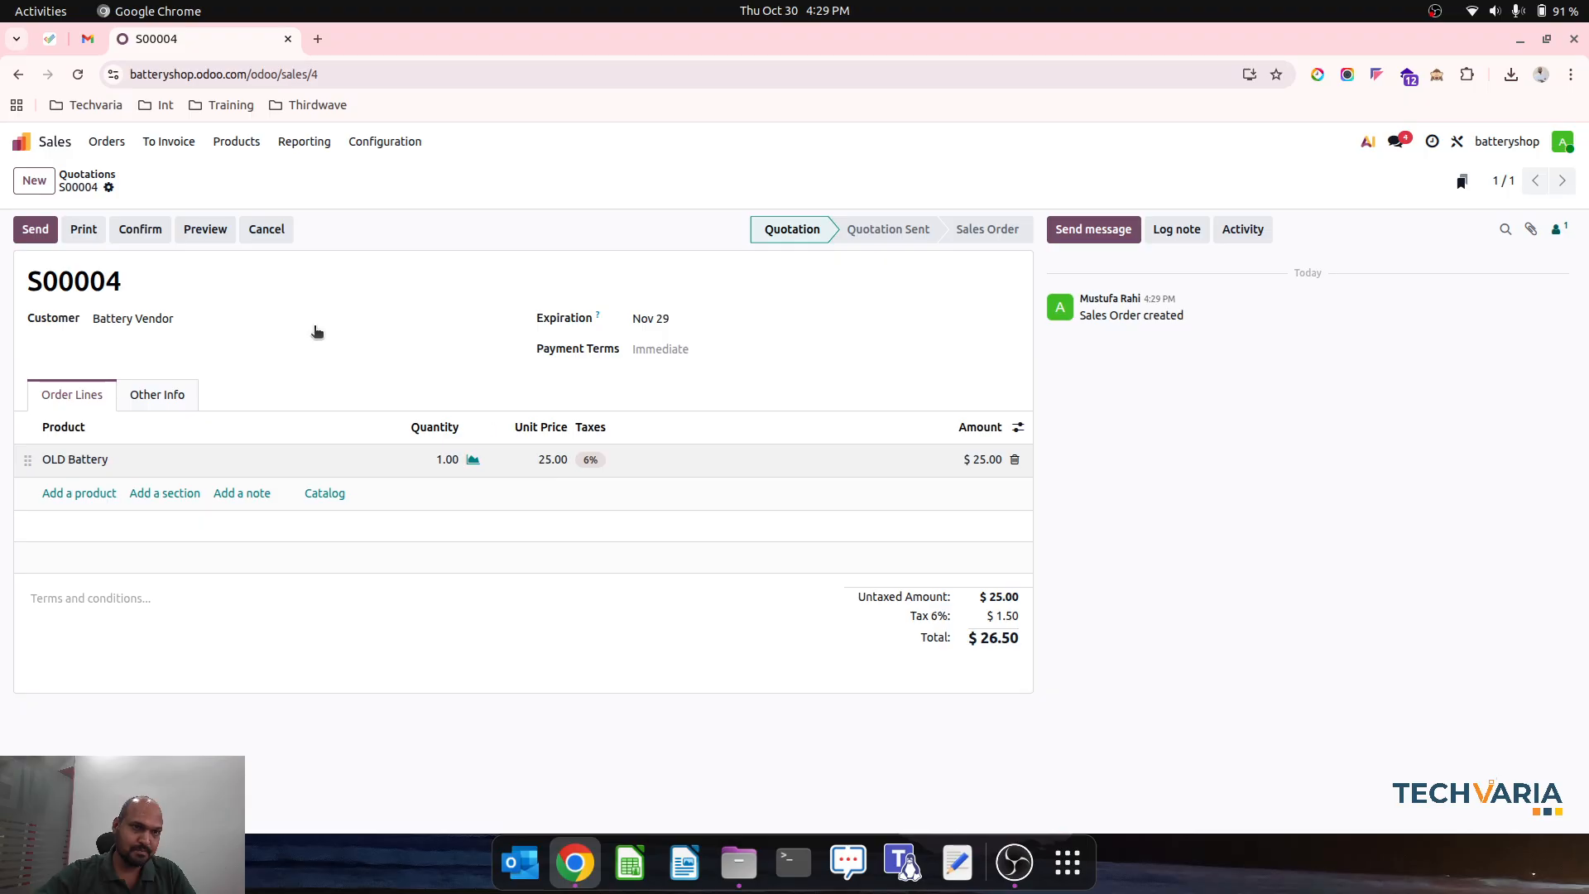
- Confirm the sales order, check the serial number picked for the OLD Battery, and validate the delivery
{"action": "left_click", "coordinate": [140, 229]}
{"action": "left_click", "coordinate": [794, 180]}
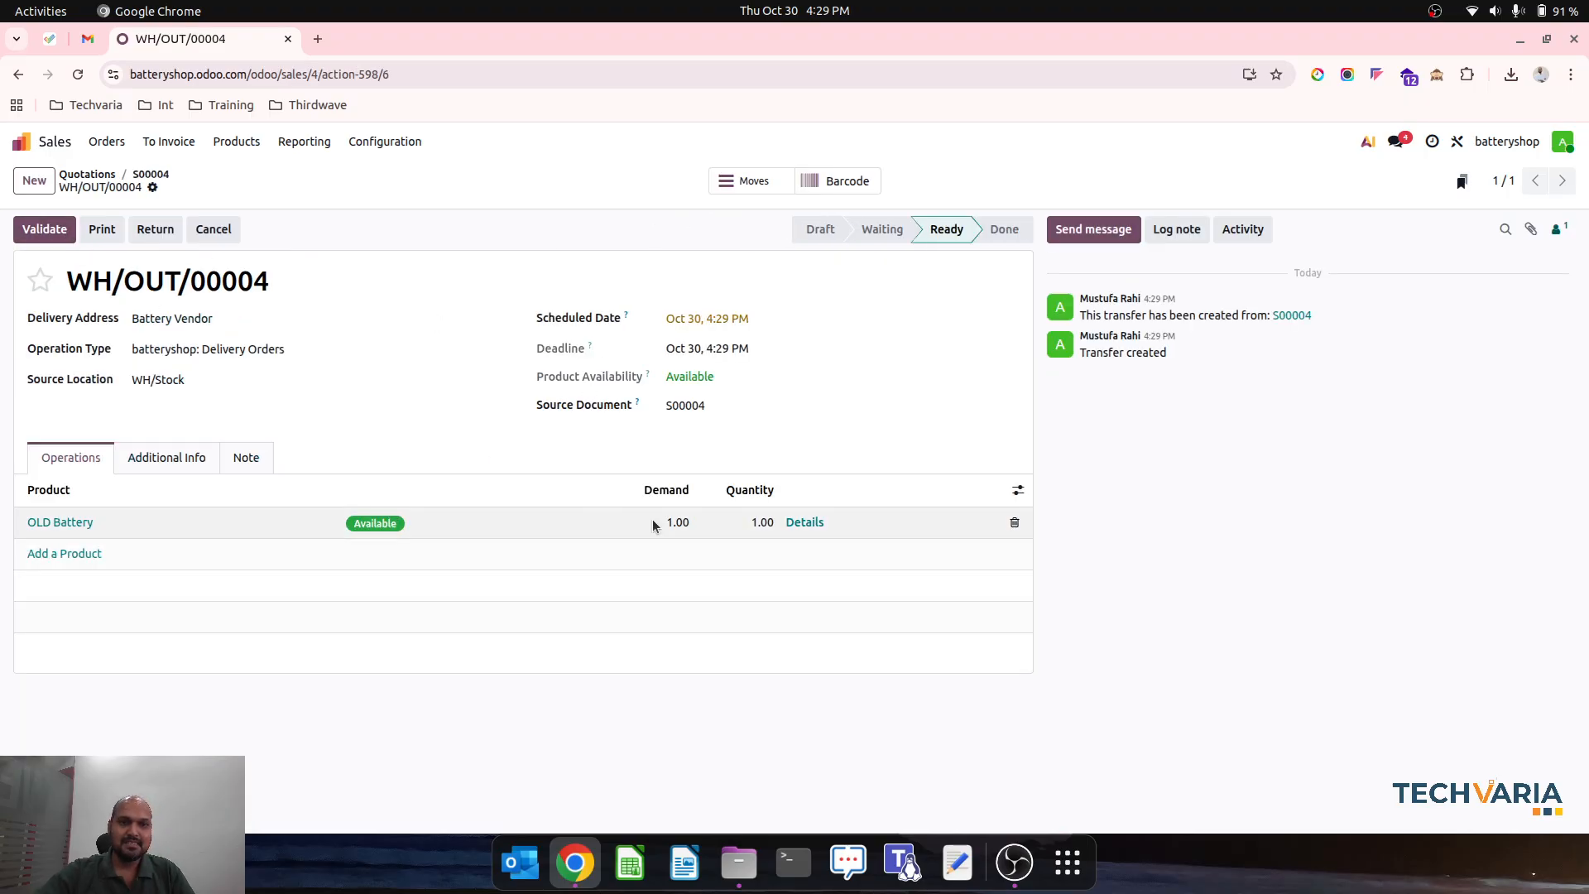
{"action": "left_click", "coordinate": [762, 522]}
{"action": "left_click", "coordinate": [804, 523]}
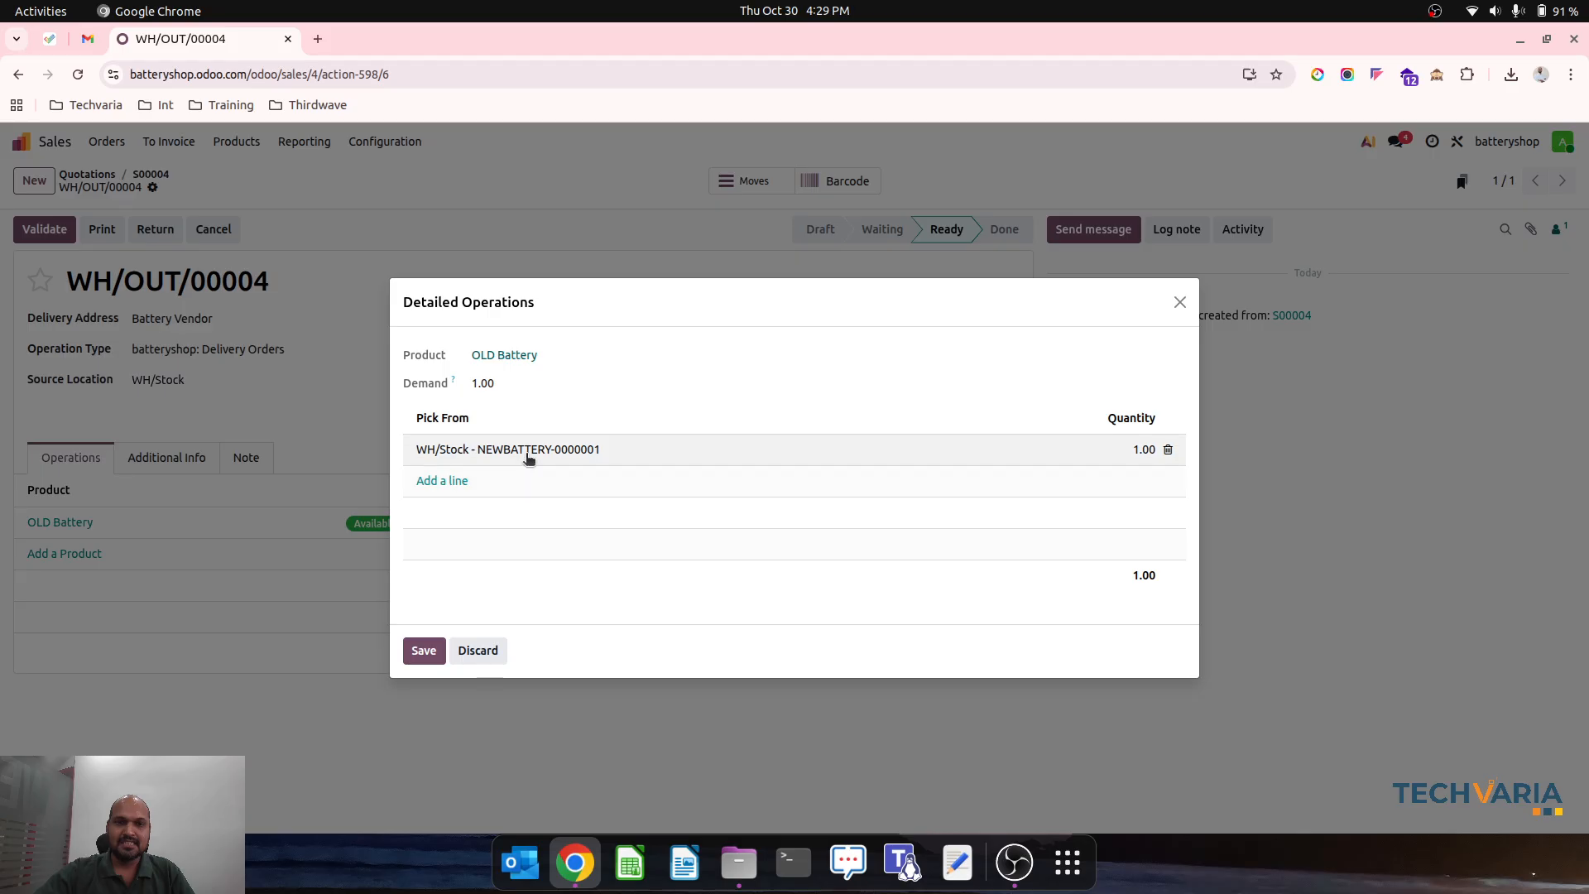
{"action": "left_click", "coordinate": [424, 650]}
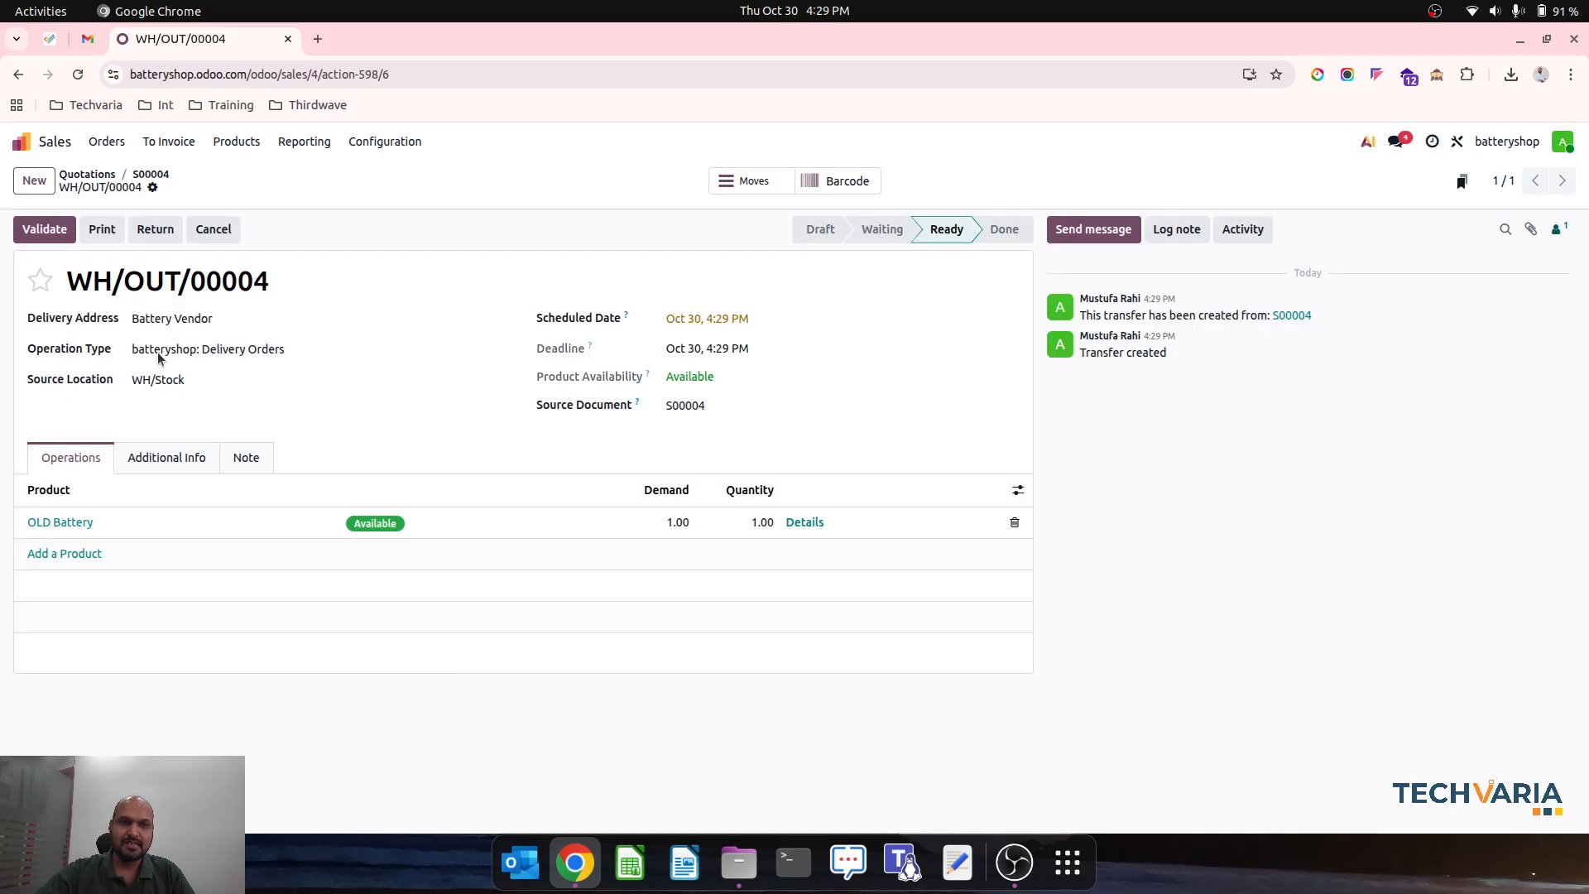
{"action": "left_click", "coordinate": [44, 229]}
{"action": "left_click", "coordinate": [163, 178]}
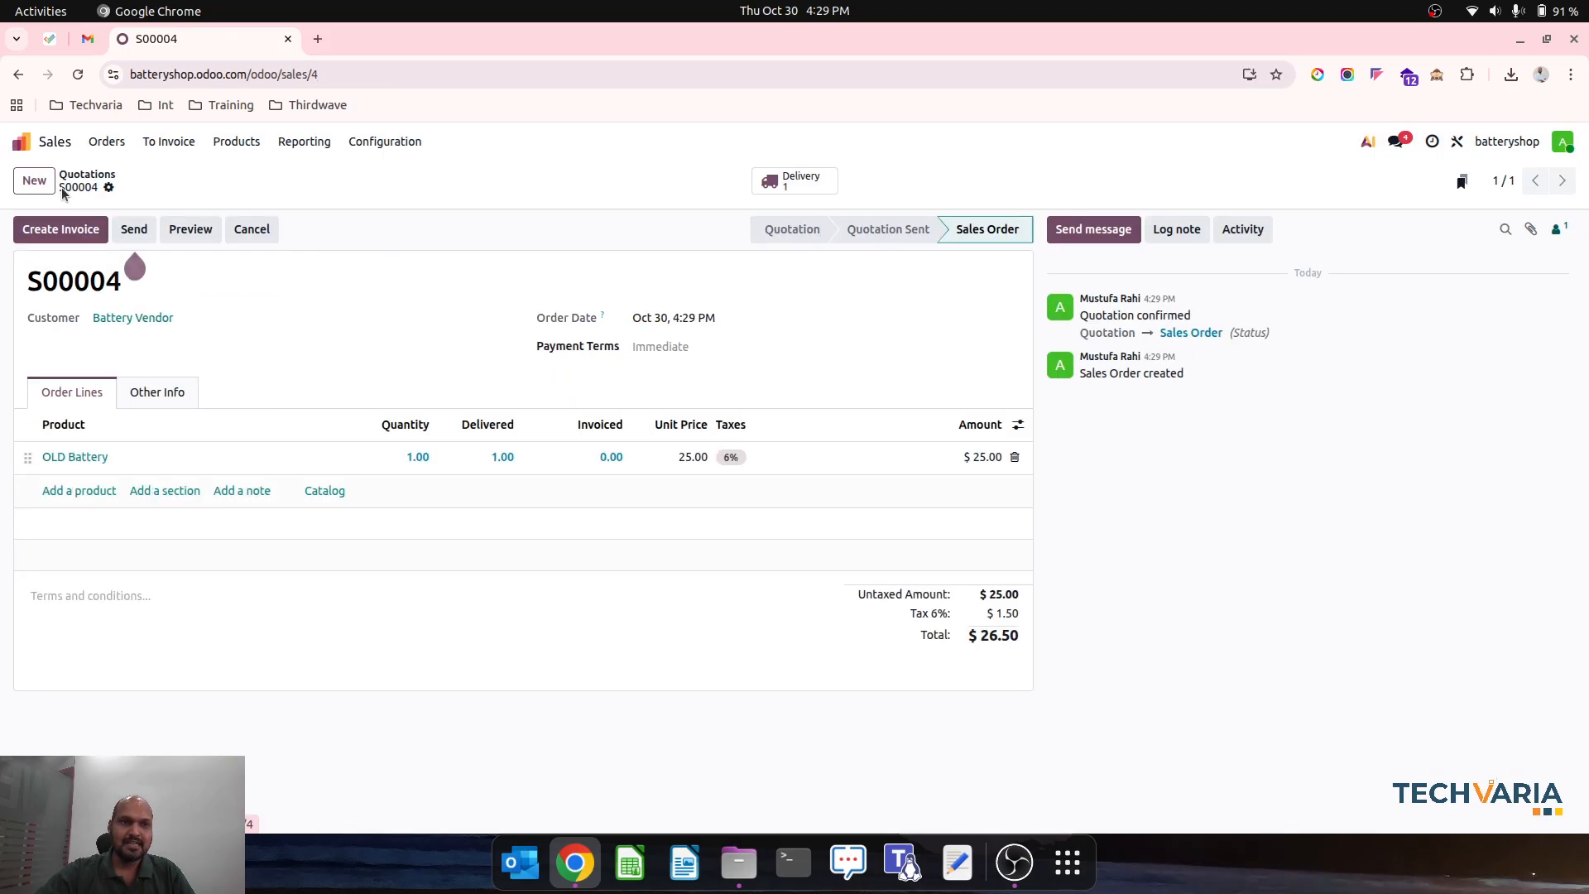
- Create a draft invoice from Battery Vendor's OLD Battery sales order and confirm it
{"action": "left_click", "coordinate": [21, 141]}
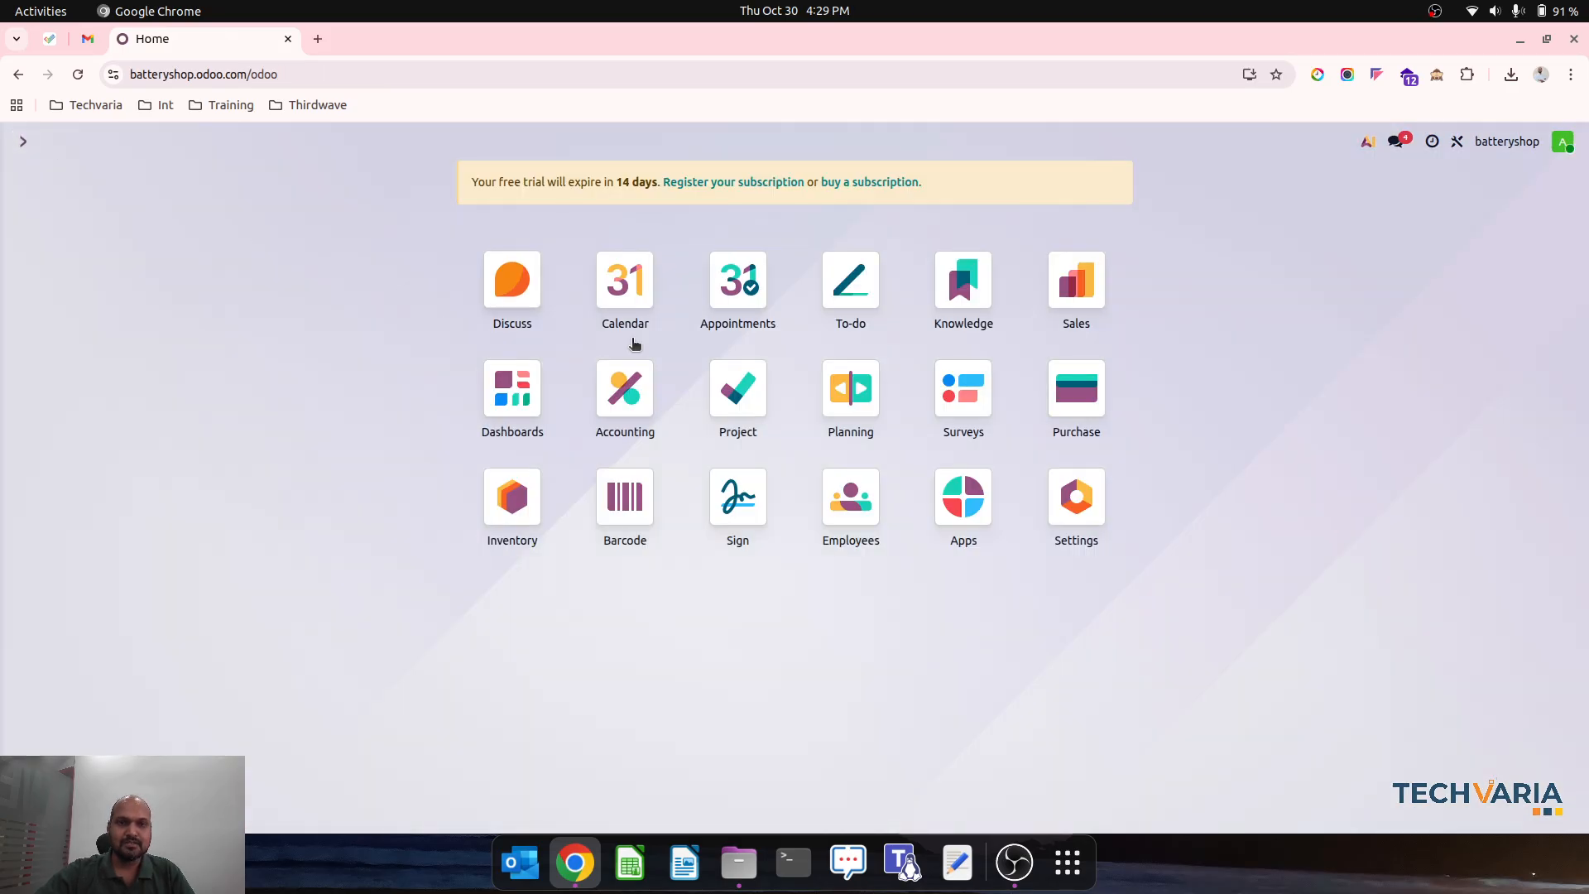
{"action": "left_click", "coordinate": [1076, 279]}
{"action": "left_click", "coordinate": [131, 255]}
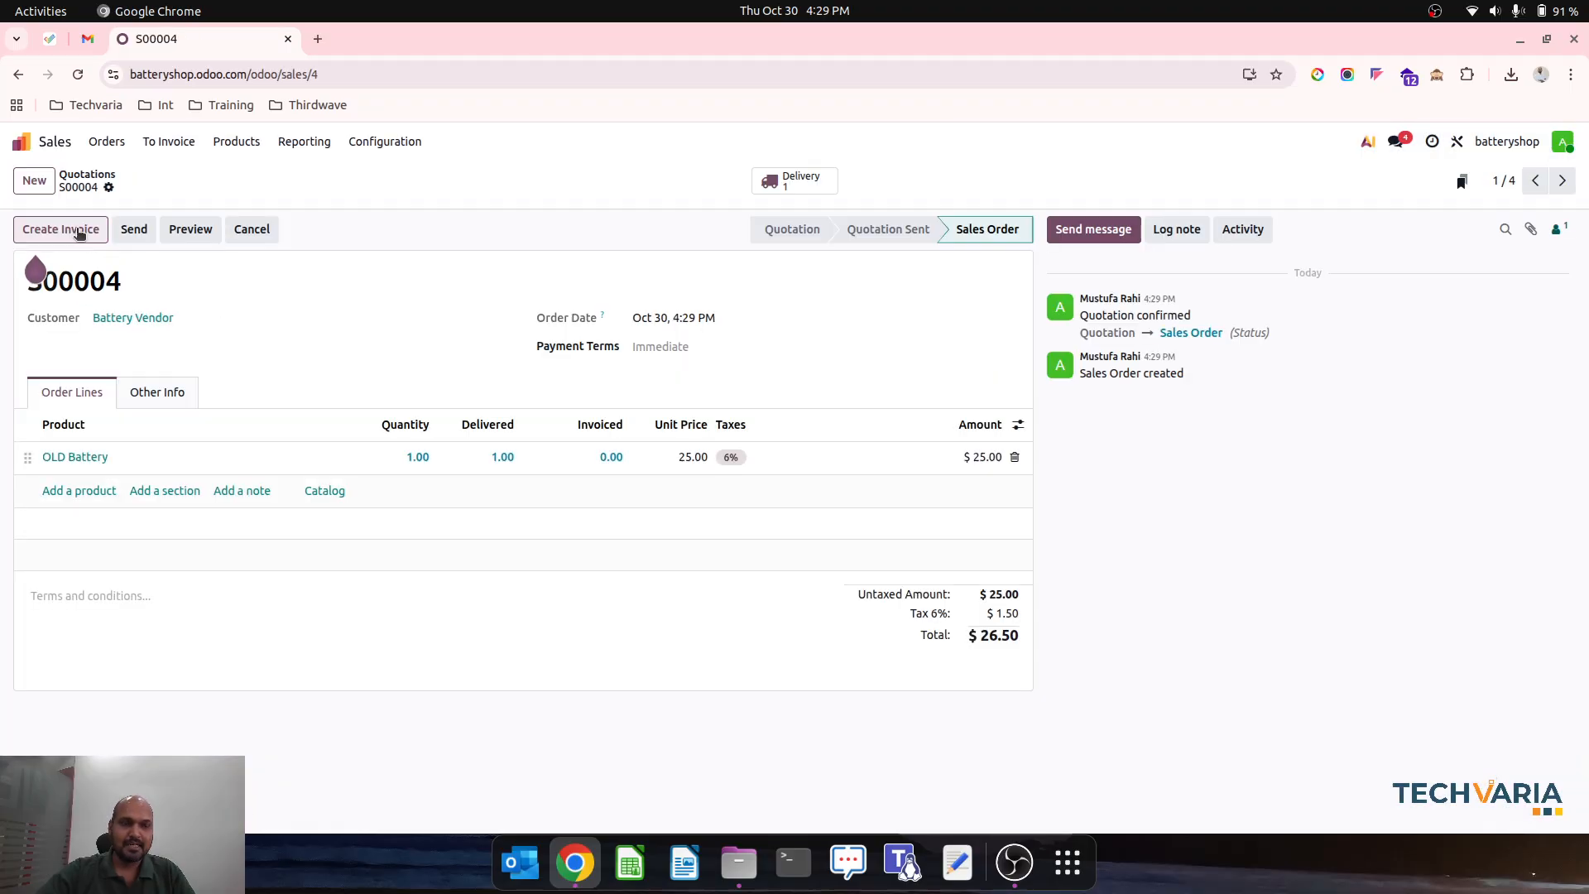
{"action": "left_click", "coordinate": [88, 235]}
{"action": "left_click", "coordinate": [445, 561]}
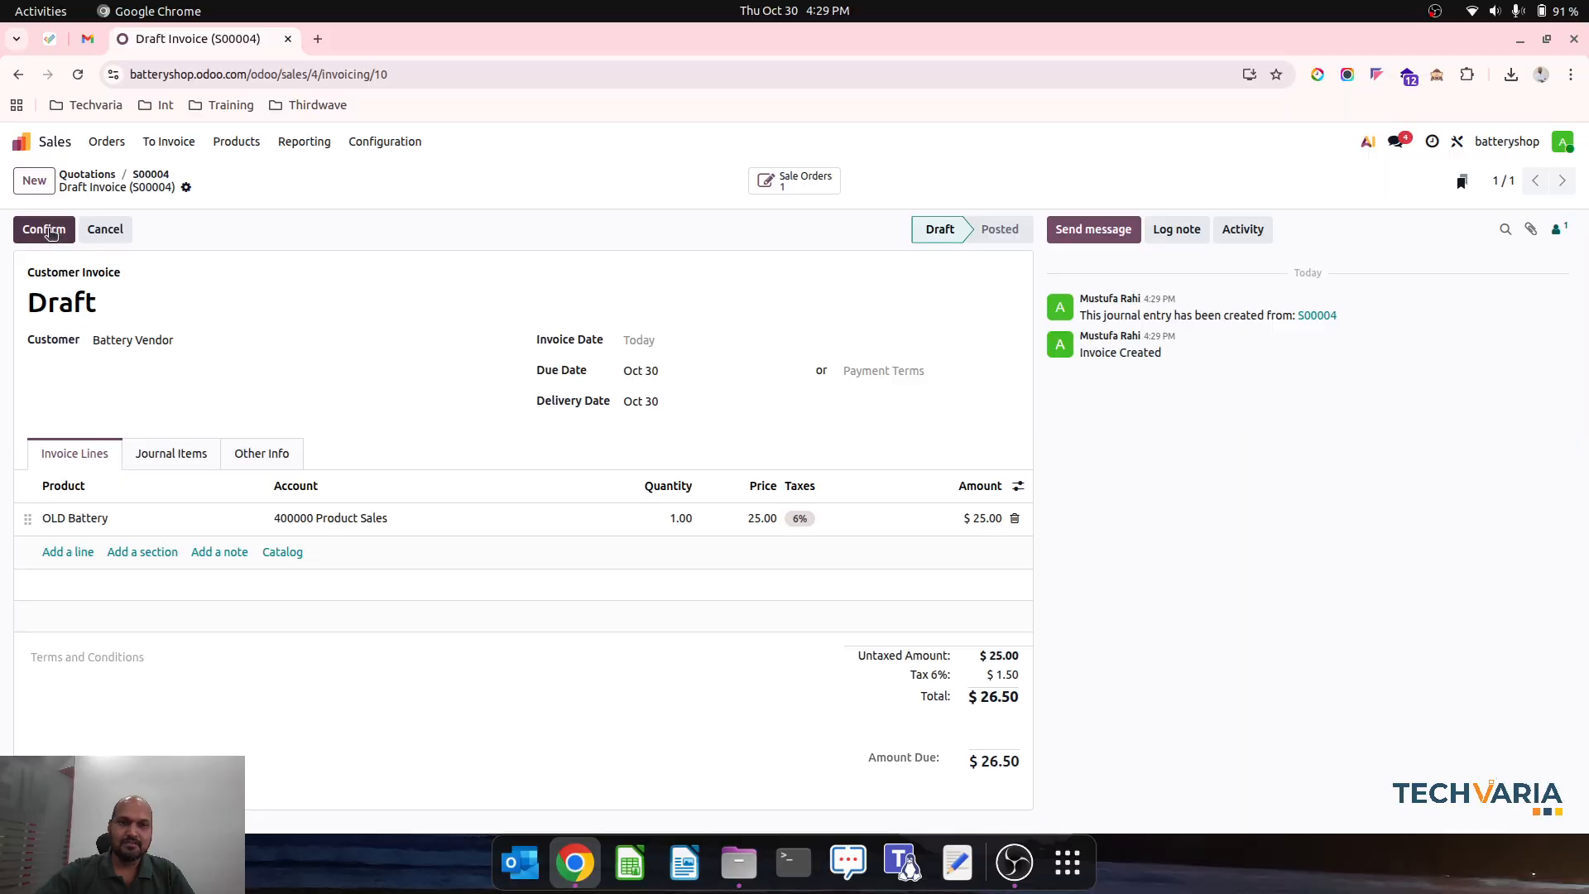
{"action": "left_click", "coordinate": [50, 231]}
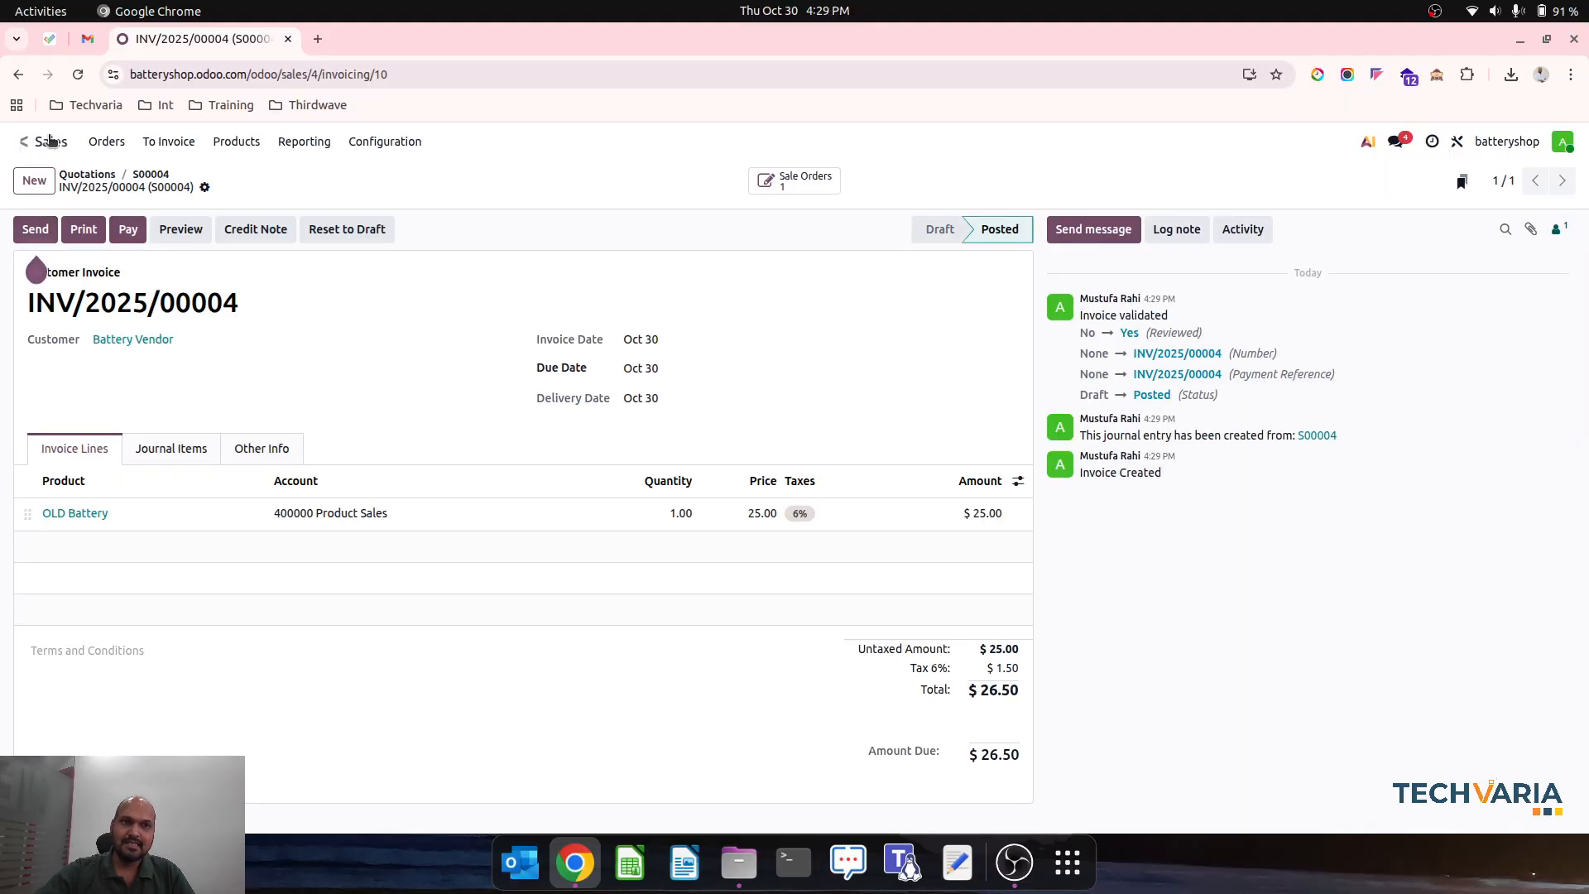
- Open the Partner Ledger and check Battery Vendor's bill, invoice and running balance
{"action": "left_click", "coordinate": [20, 142]}
{"action": "left_click", "coordinate": [610, 403]}
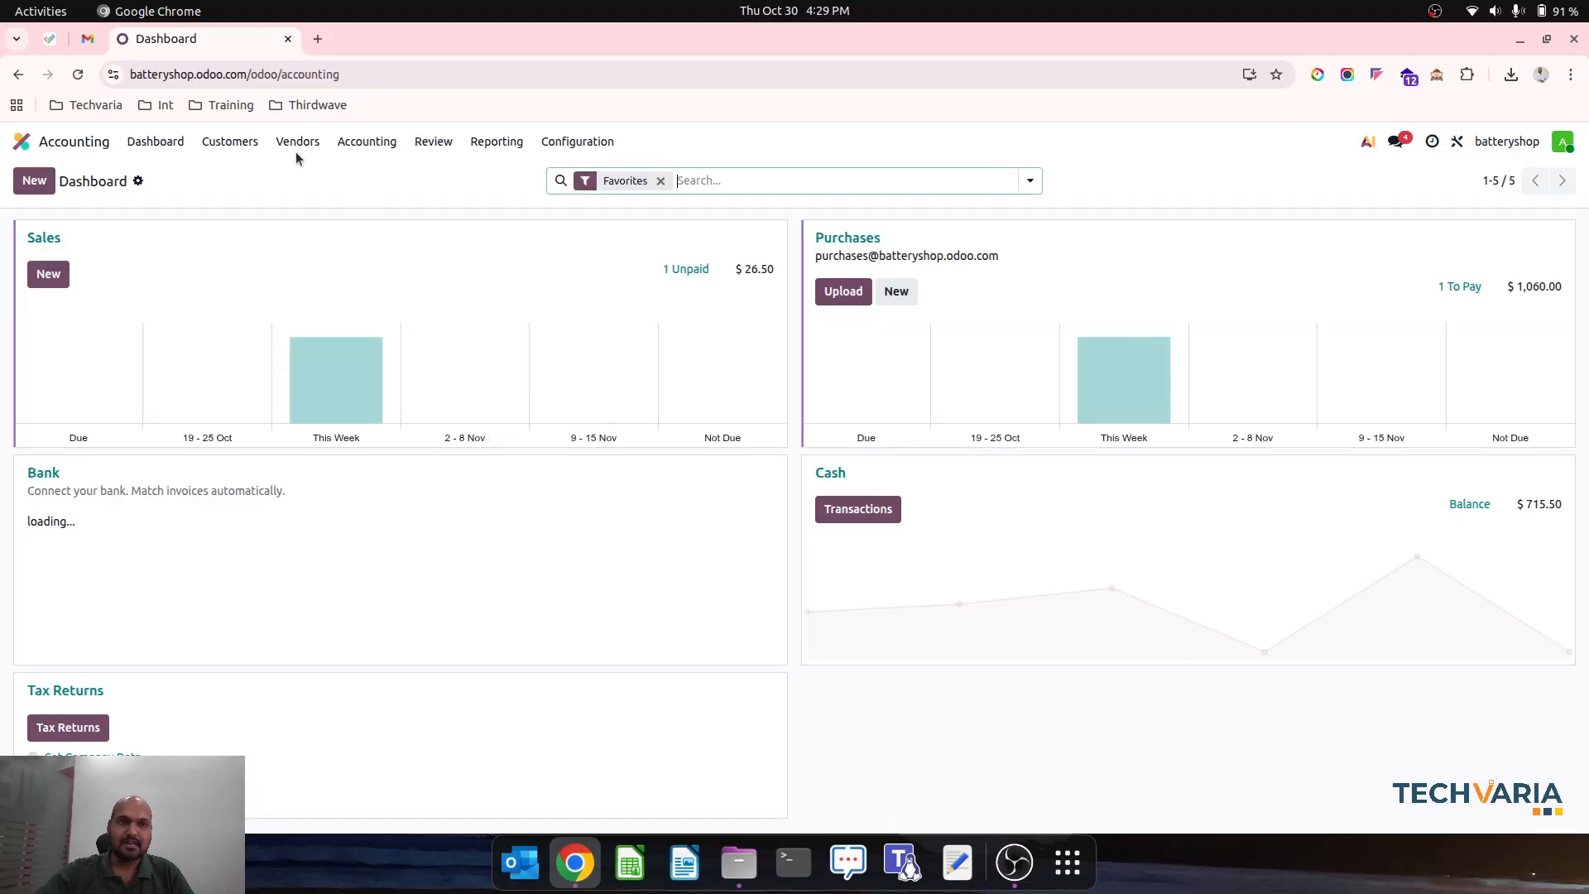
{"action": "left_click", "coordinate": [362, 142]}
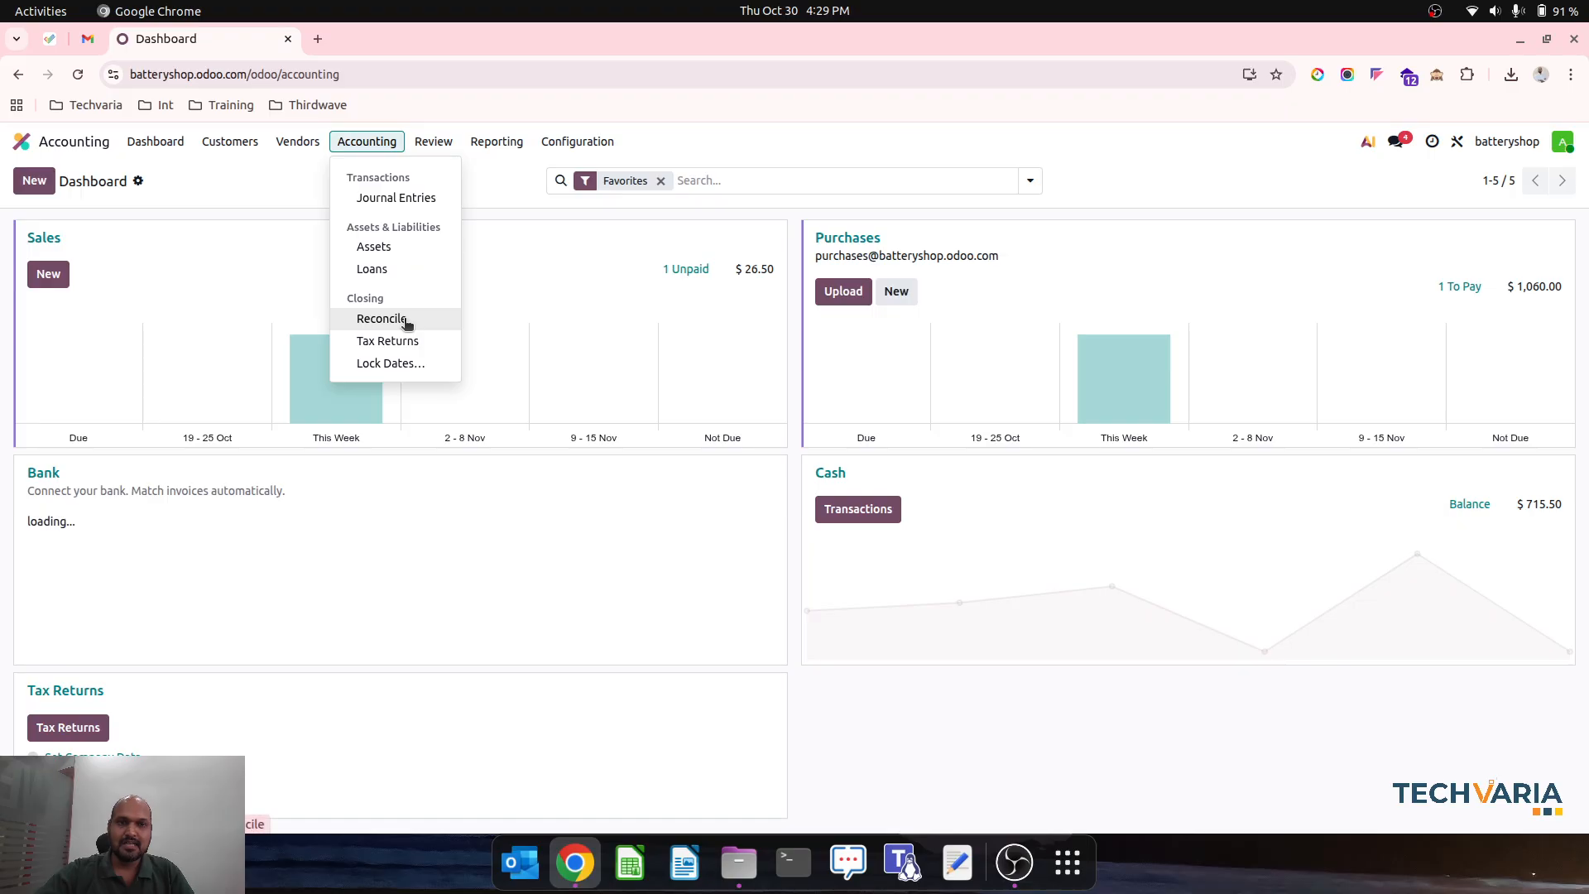
{"action": "mouse_move", "coordinate": [506, 145]}
{"action": "left_click", "coordinate": [556, 360]}
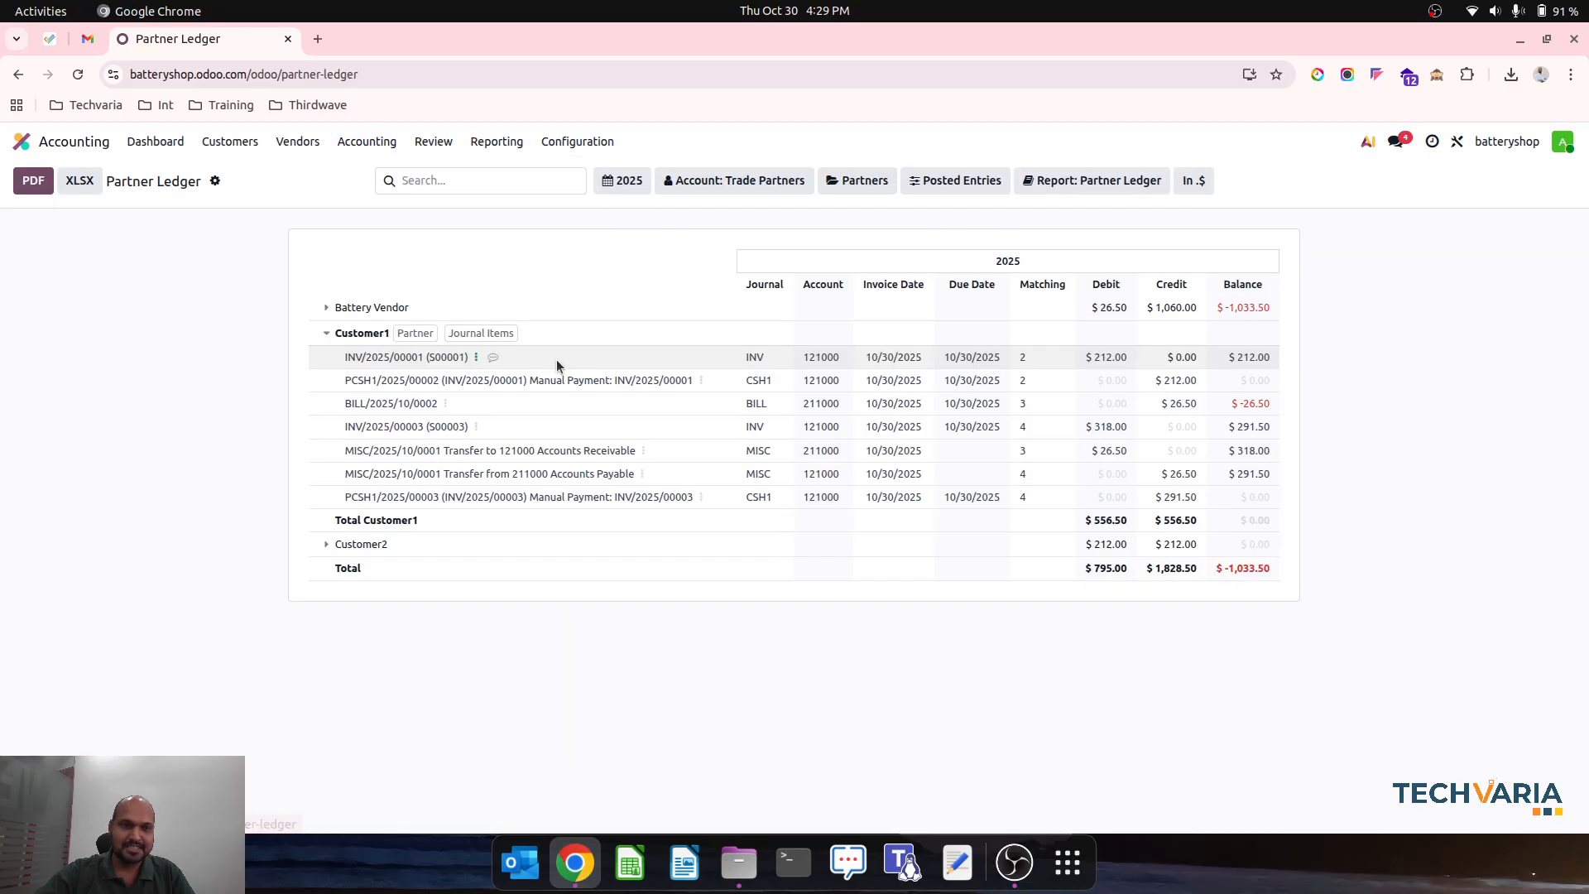
{"action": "left_click", "coordinate": [327, 307]}
{"action": "left_click_drag", "start_coordinate": [745, 426], "coordinate": [1198, 364]}
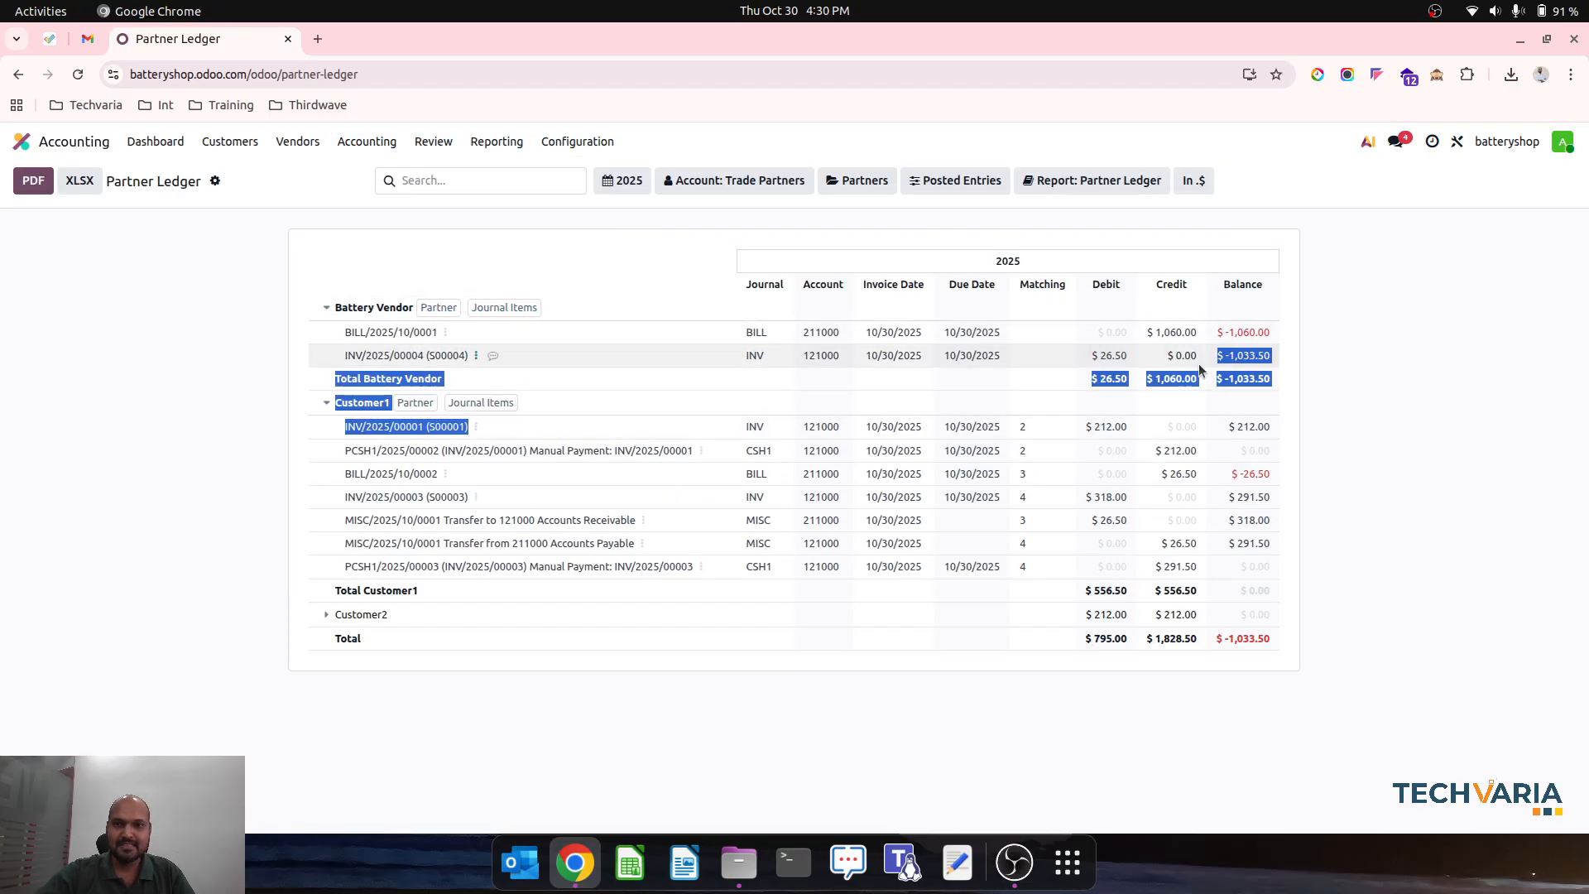
{"action": "left_click", "coordinate": [1172, 326]}
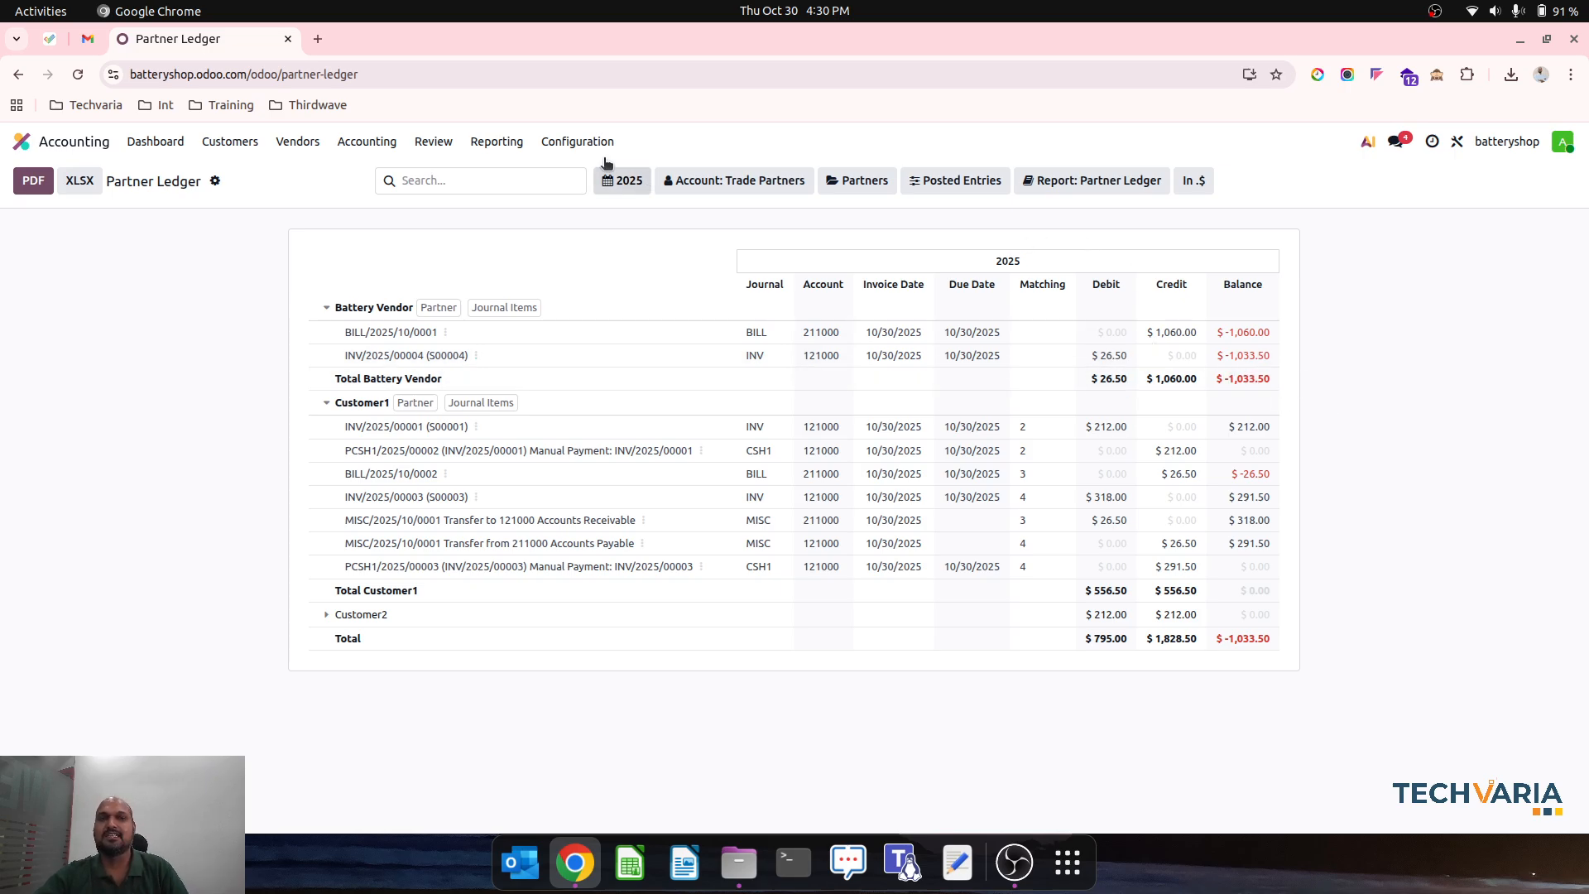
- Open Battery Vendor's posted OLD Battery invoice from the customer invoices in Accounting
{"action": "left_click", "coordinate": [230, 141]}
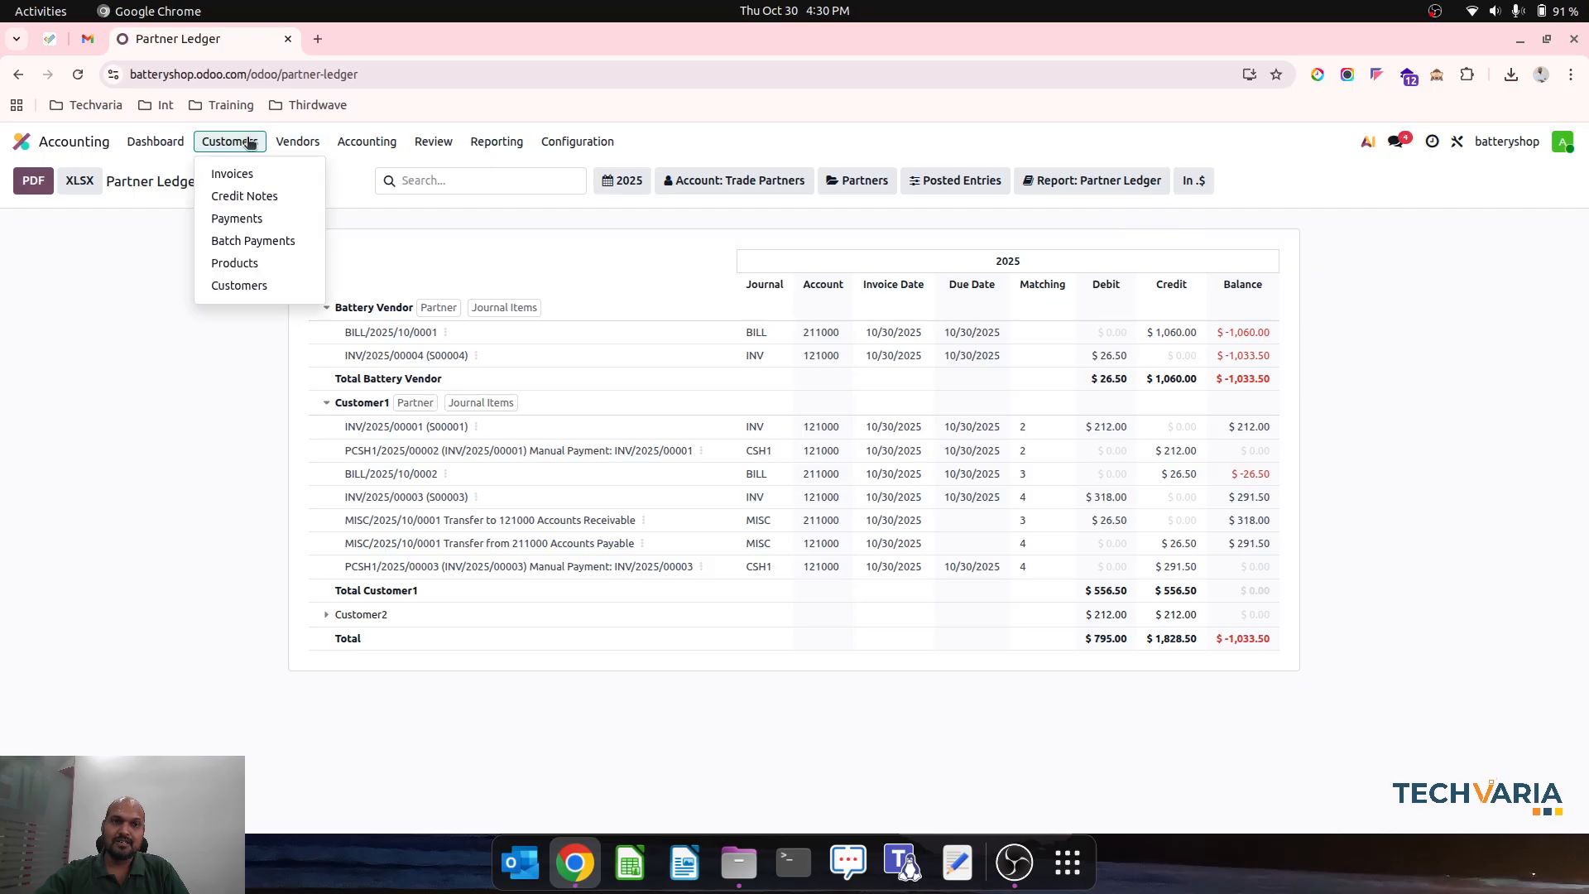
{"action": "mouse_move", "coordinate": [297, 142]}
{"action": "mouse_move", "coordinate": [230, 142]}
{"action": "left_click", "coordinate": [239, 171]}
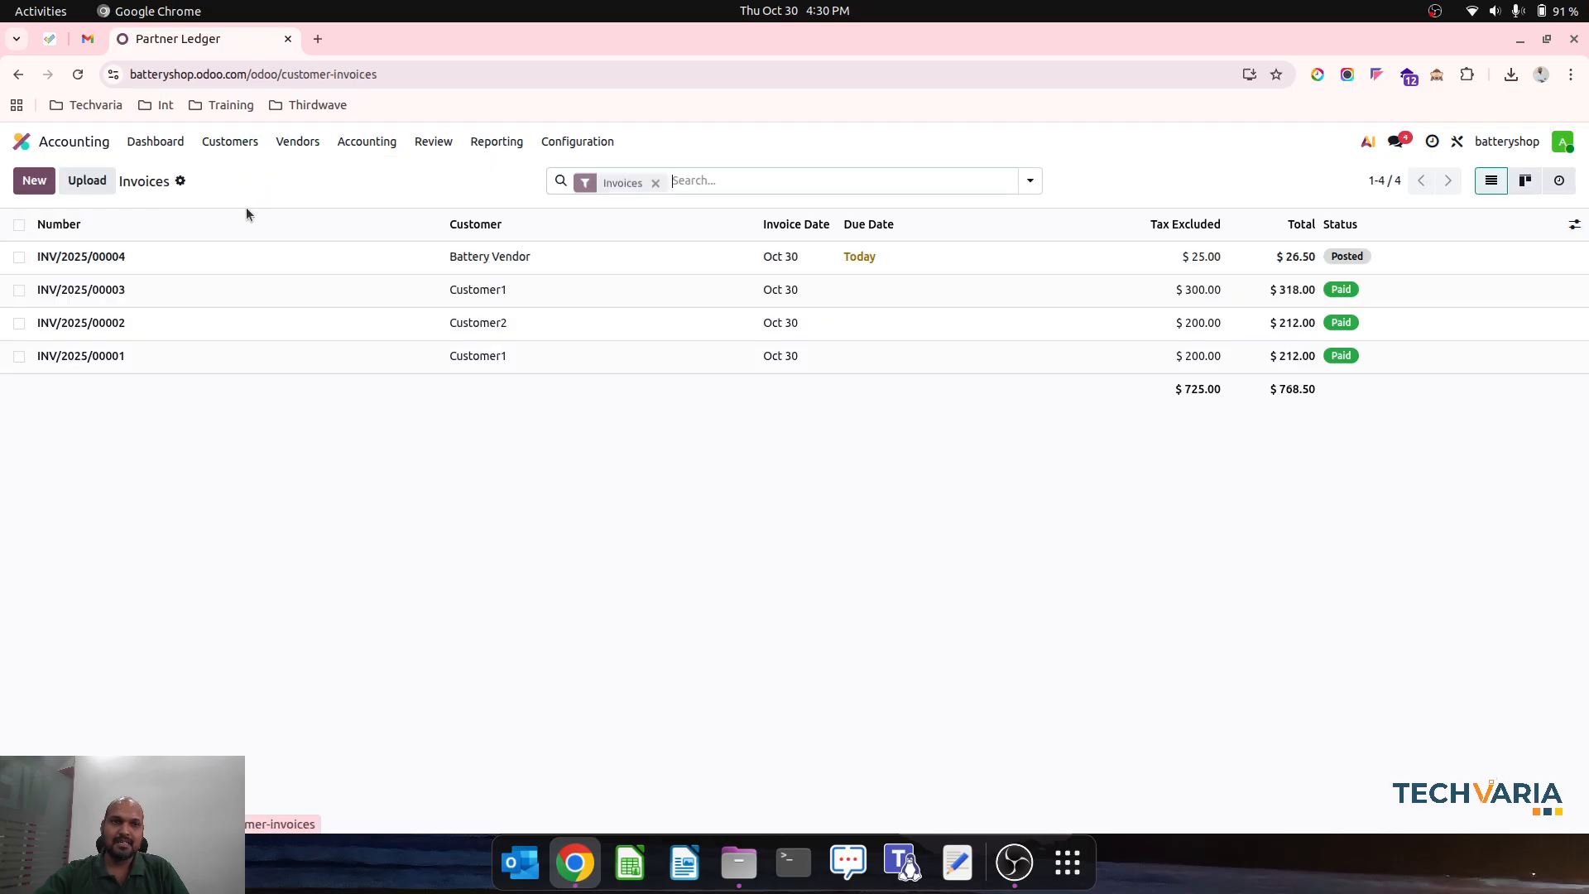
{"action": "left_click", "coordinate": [241, 258]}
{"action": "left_click", "coordinate": [366, 141]}
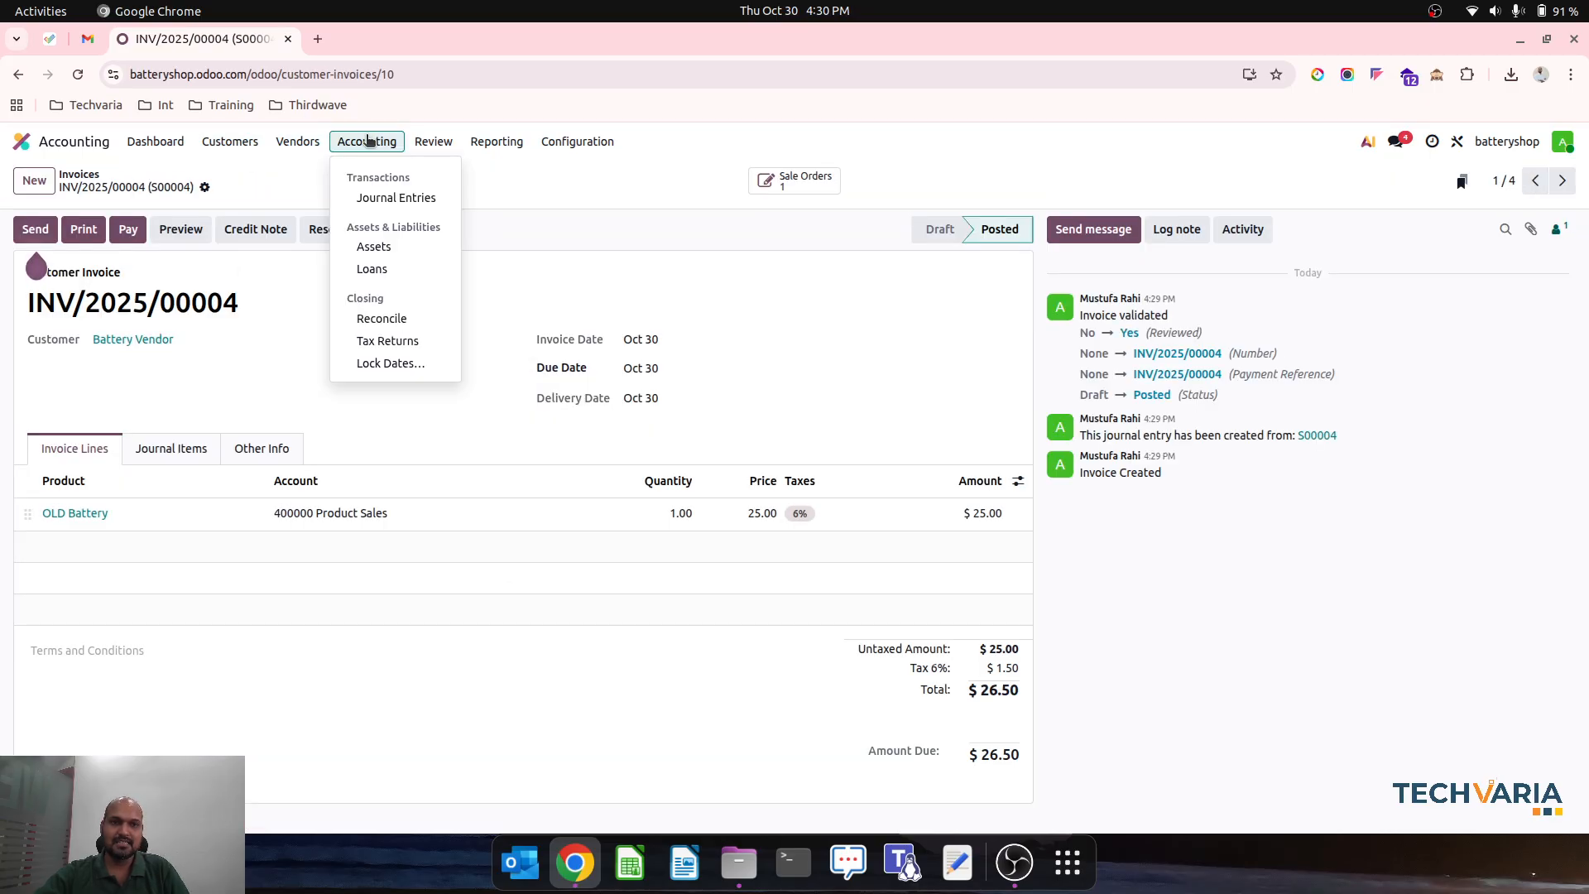
{"action": "left_click", "coordinate": [377, 335]}
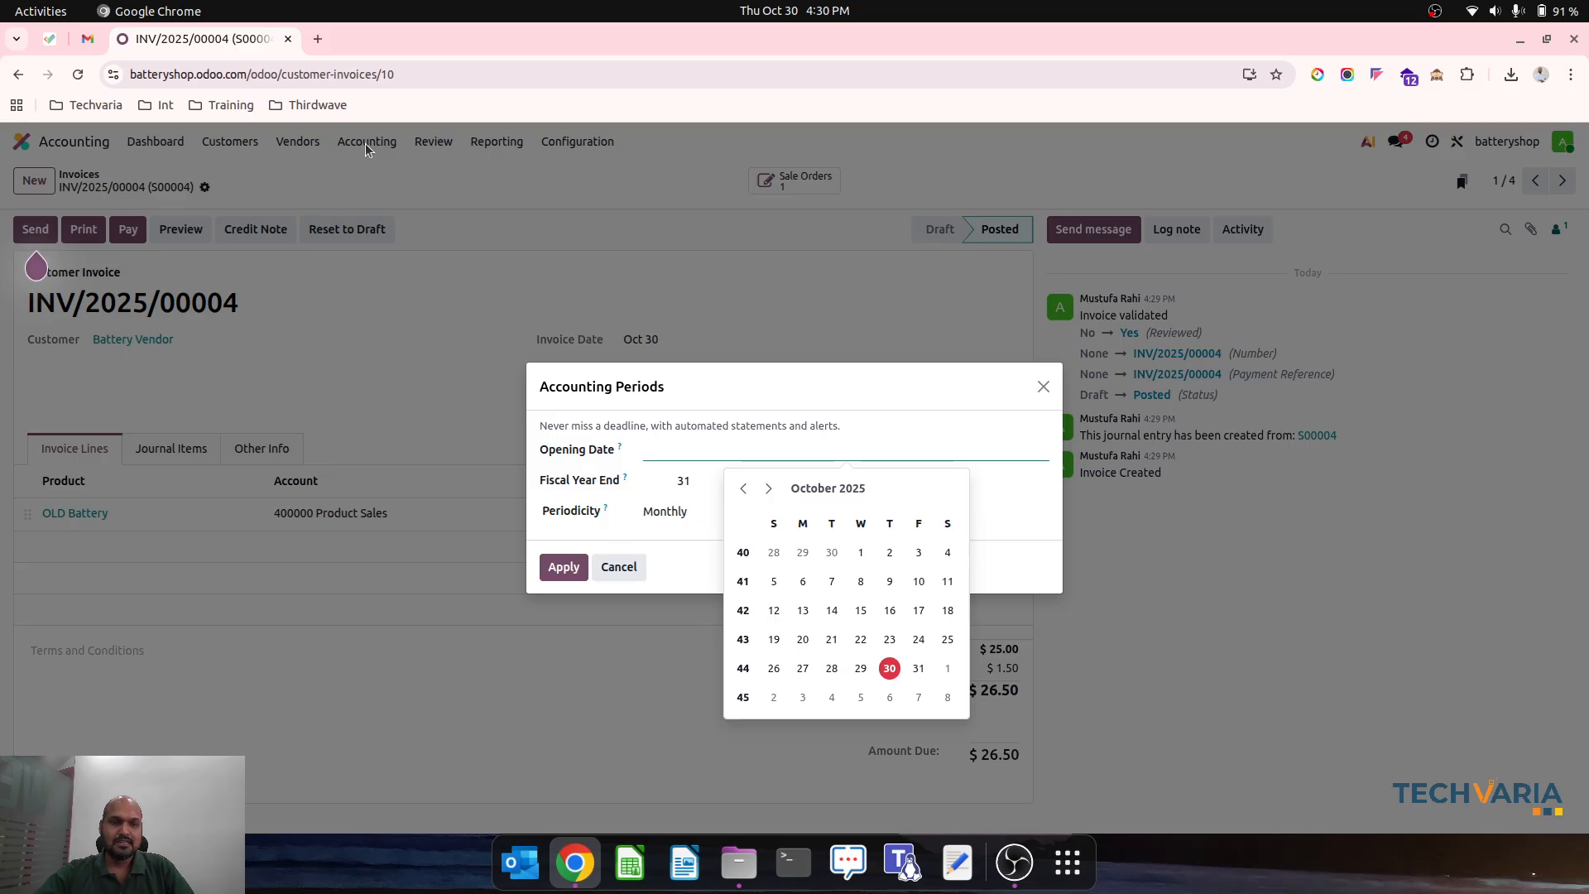
{"action": "key", "text": "Escape"}
{"action": "key", "text": "Escape"}
- Select Battery Vendor's receivable invoice and payable bill among the journal items to reconcile
{"action": "left_click", "coordinate": [367, 141]}
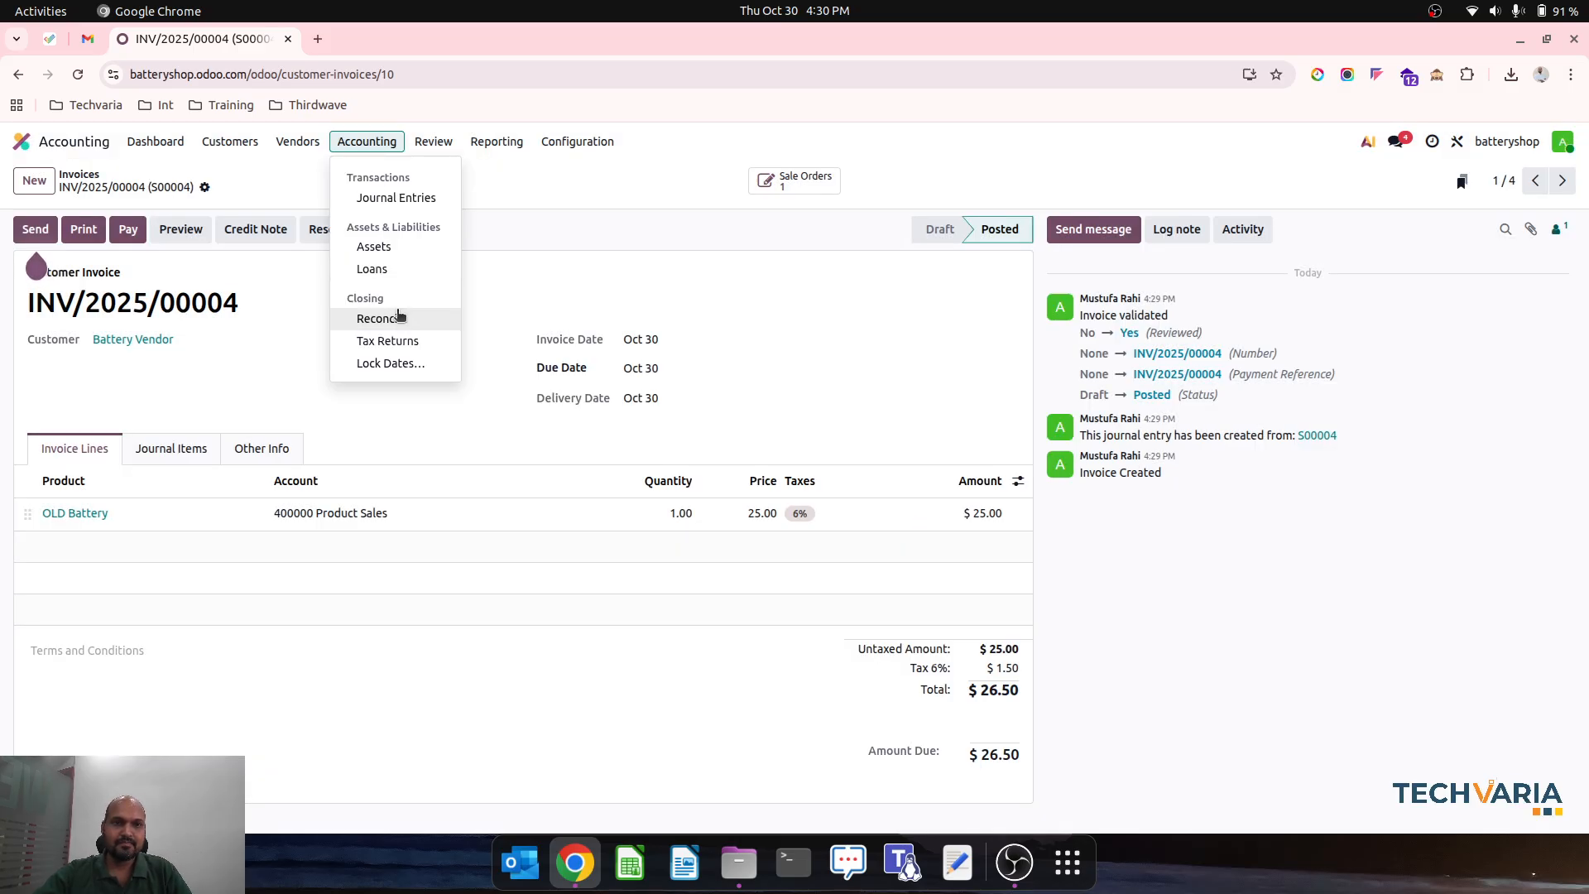
{"action": "left_click", "coordinate": [397, 316]}
{"action": "left_click", "coordinate": [96, 262]}
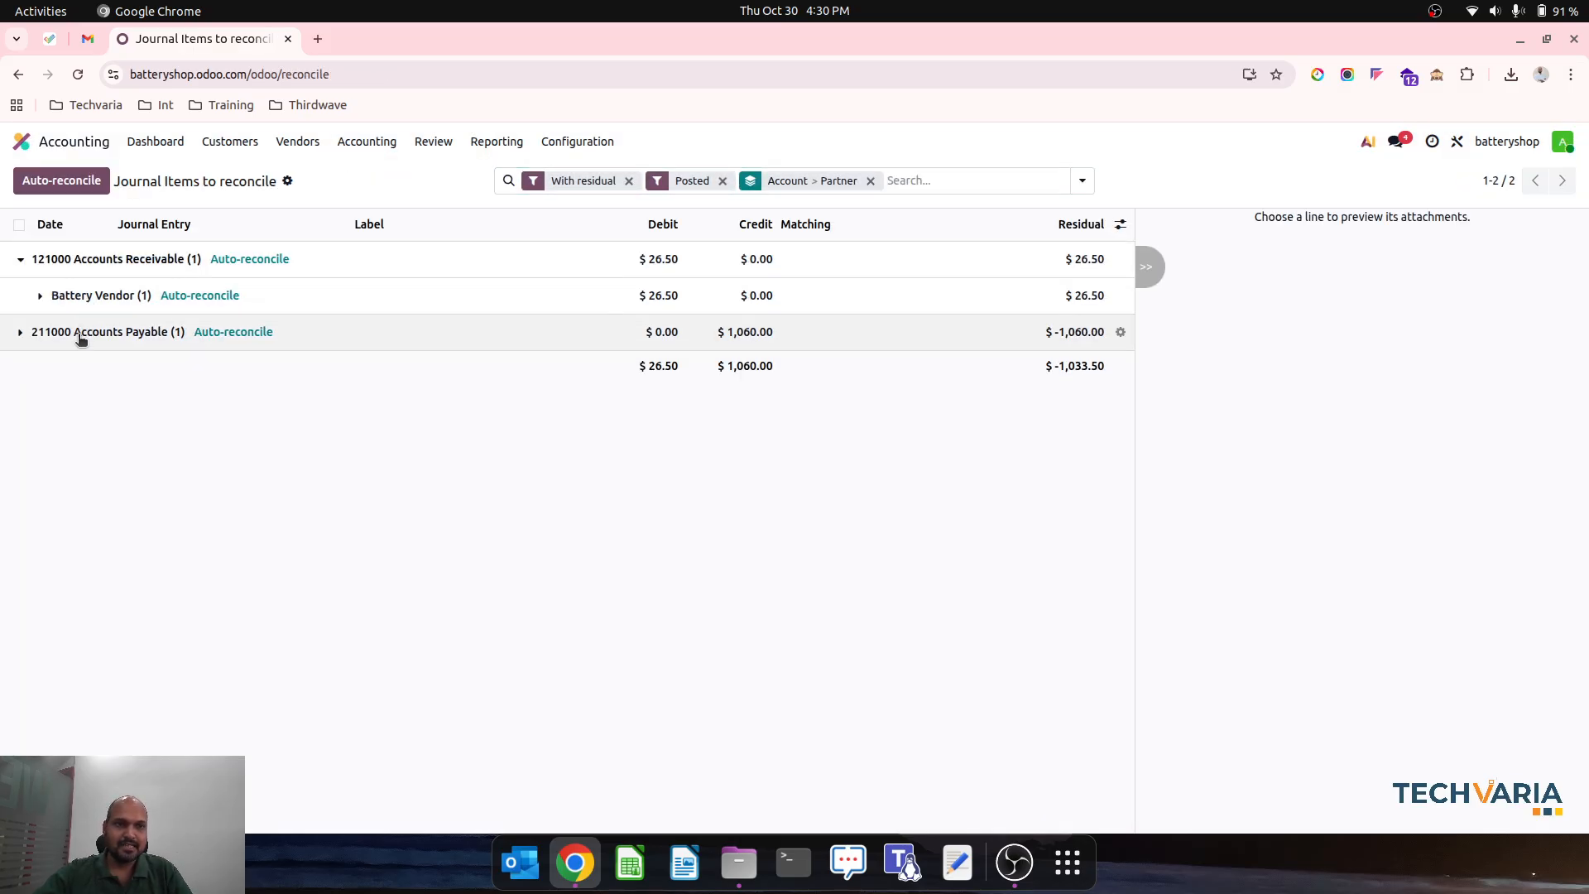
{"action": "left_click", "coordinate": [81, 339]}
{"action": "left_click", "coordinate": [41, 298]}
{"action": "left_click", "coordinate": [50, 414]}
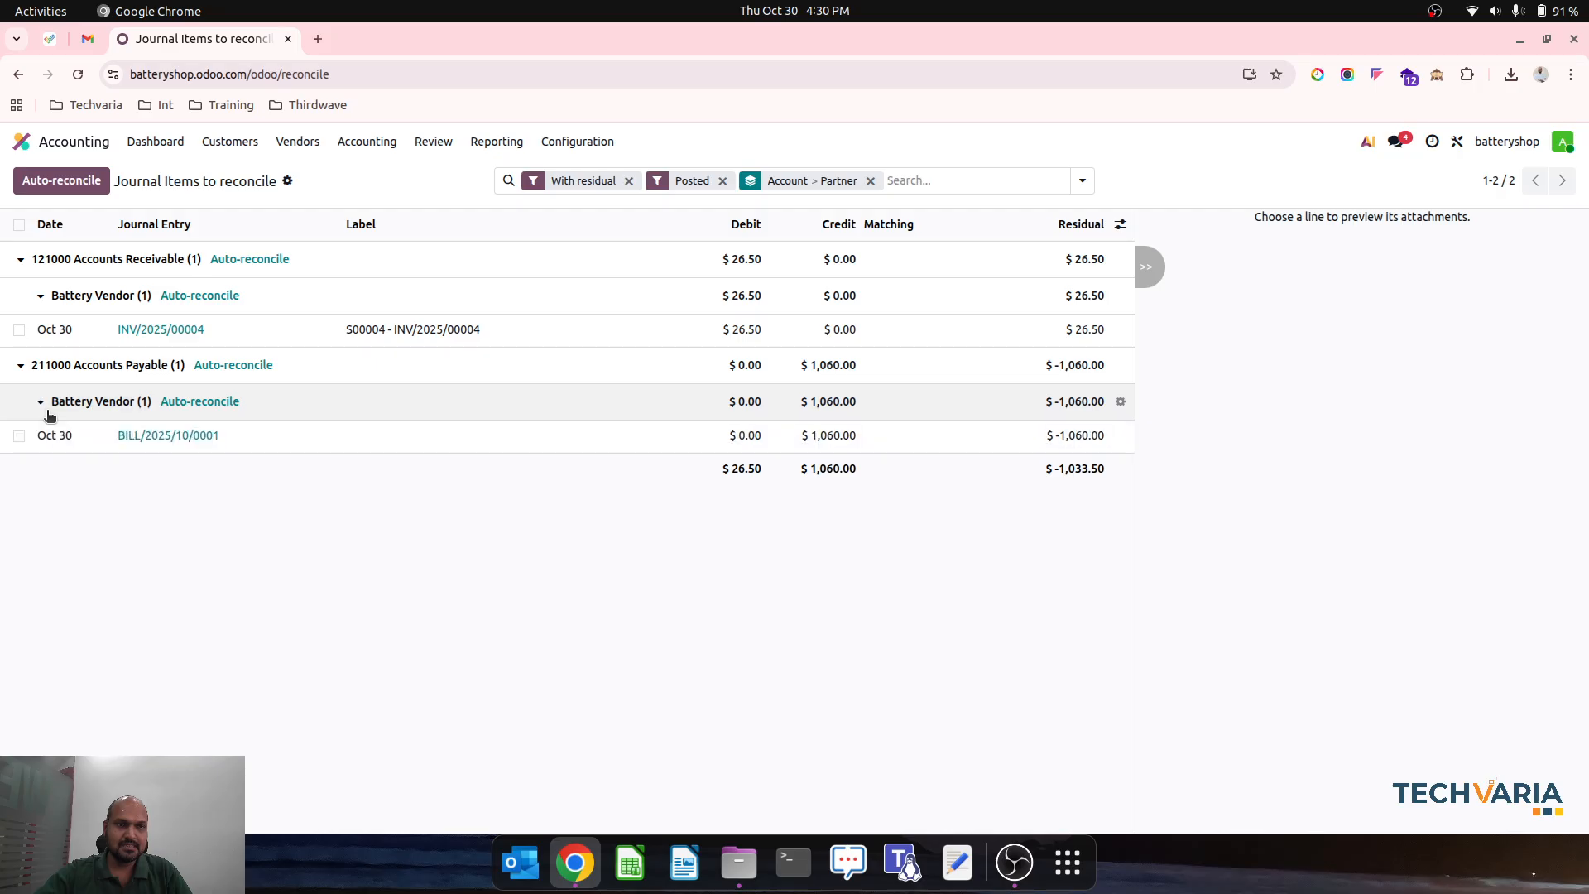
{"action": "left_click", "coordinate": [19, 329]}
{"action": "left_click", "coordinate": [19, 435]}
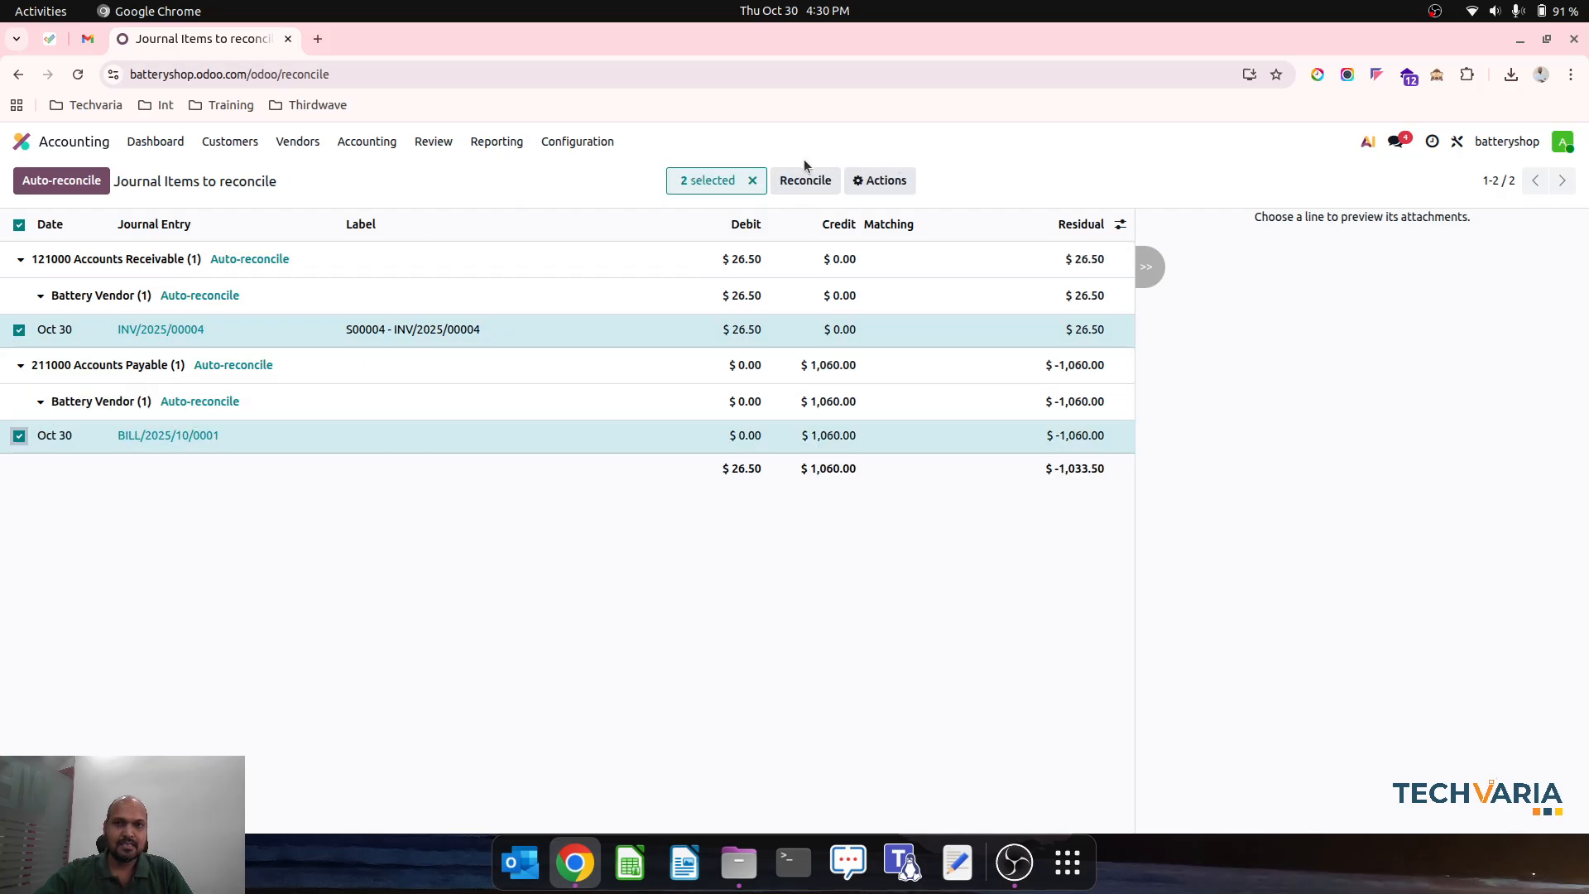
- Reconcile the selected Battery Vendor invoice against the bill with partials allowed, and open the resulting journal items
{"action": "left_click", "coordinate": [804, 180]}
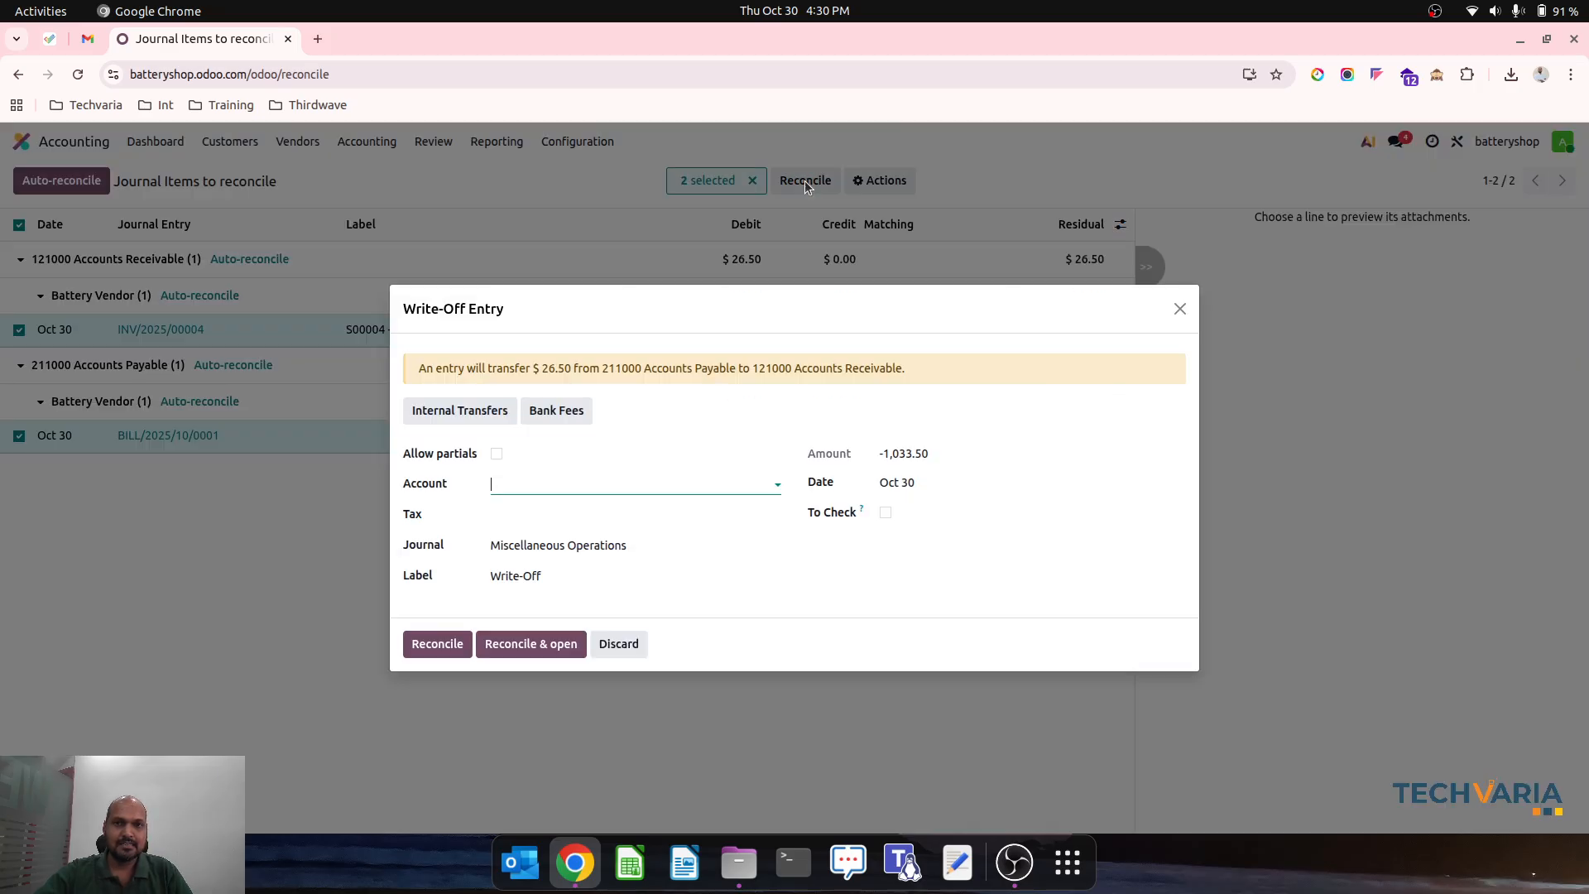
{"action": "left_click", "coordinate": [496, 454]}
{"action": "left_click", "coordinate": [524, 584]}
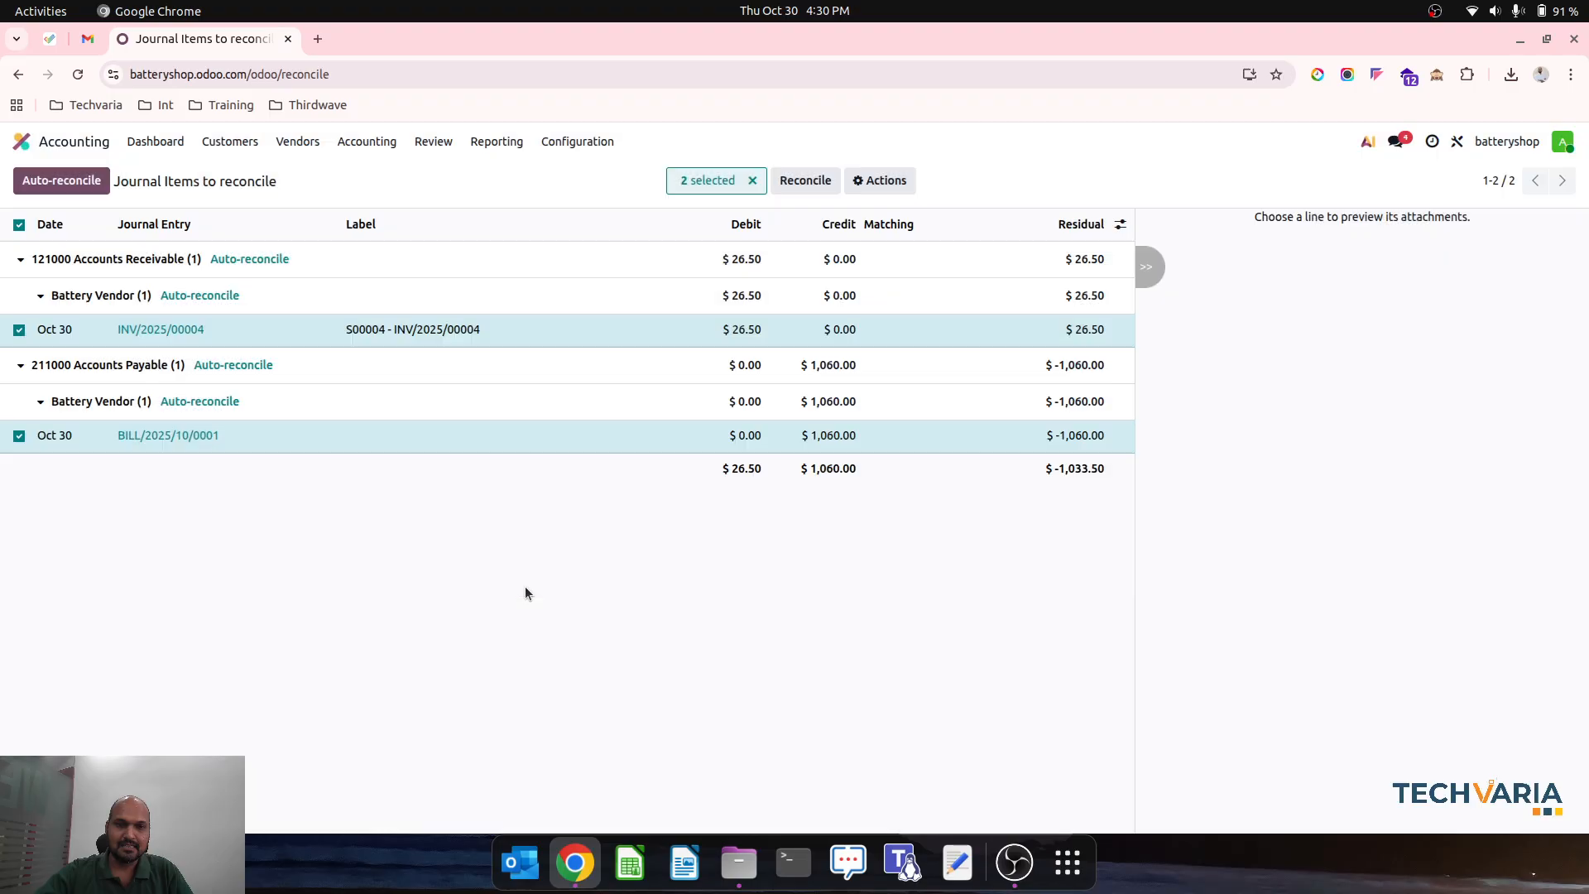
- Check the payment status of the customer invoices, and open Battery Vendor's bill to examine its remaining amount due
{"action": "left_click", "coordinate": [236, 143]}
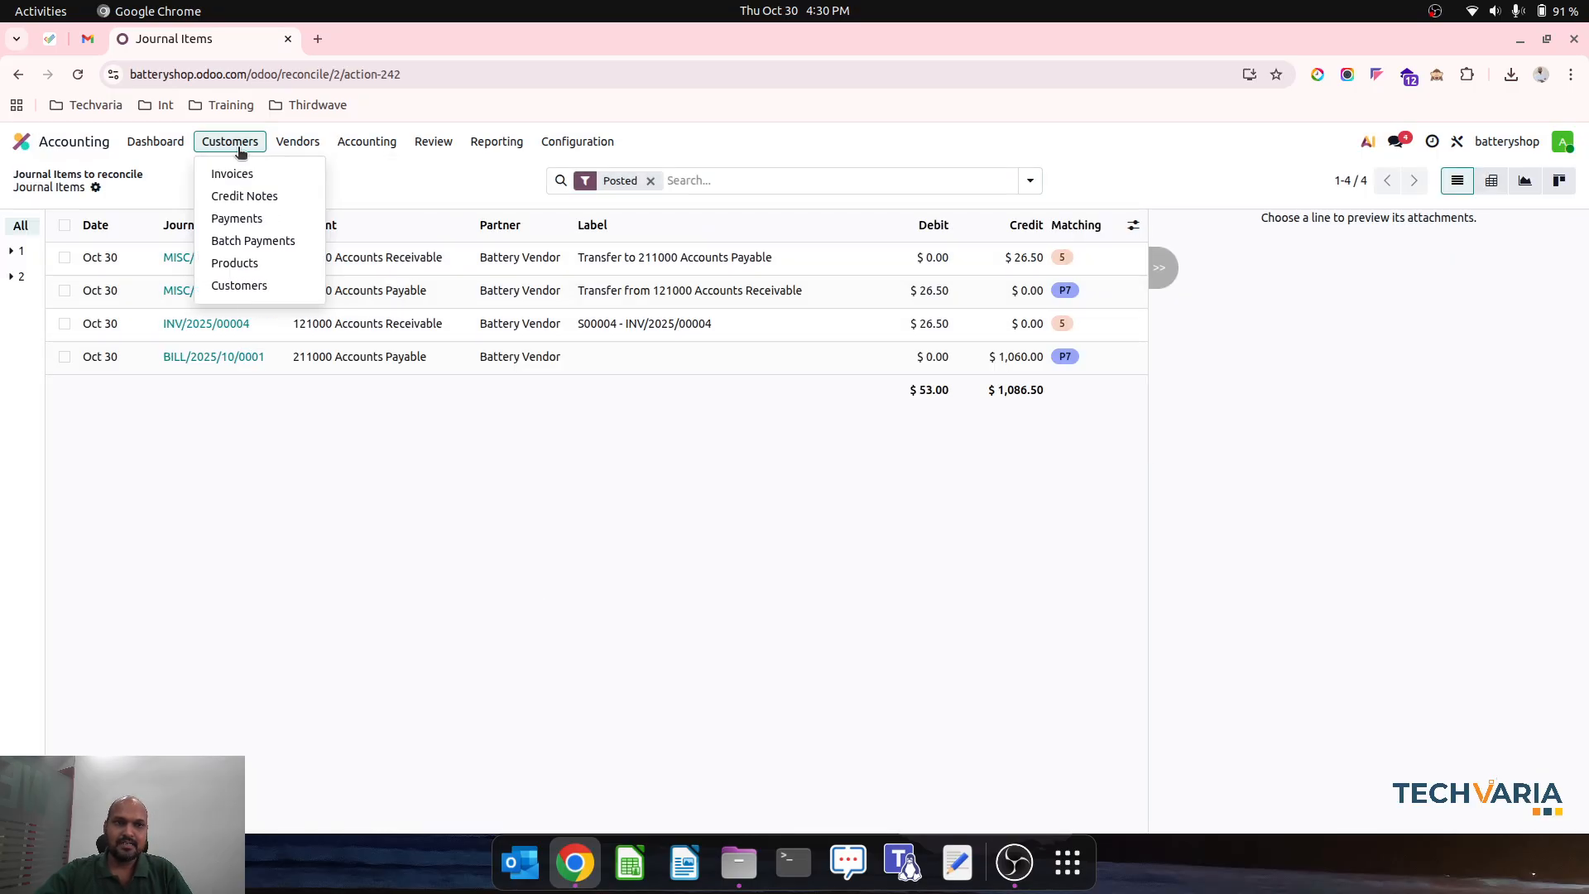
{"action": "left_click", "coordinate": [249, 174]}
{"action": "left_click", "coordinate": [311, 146]}
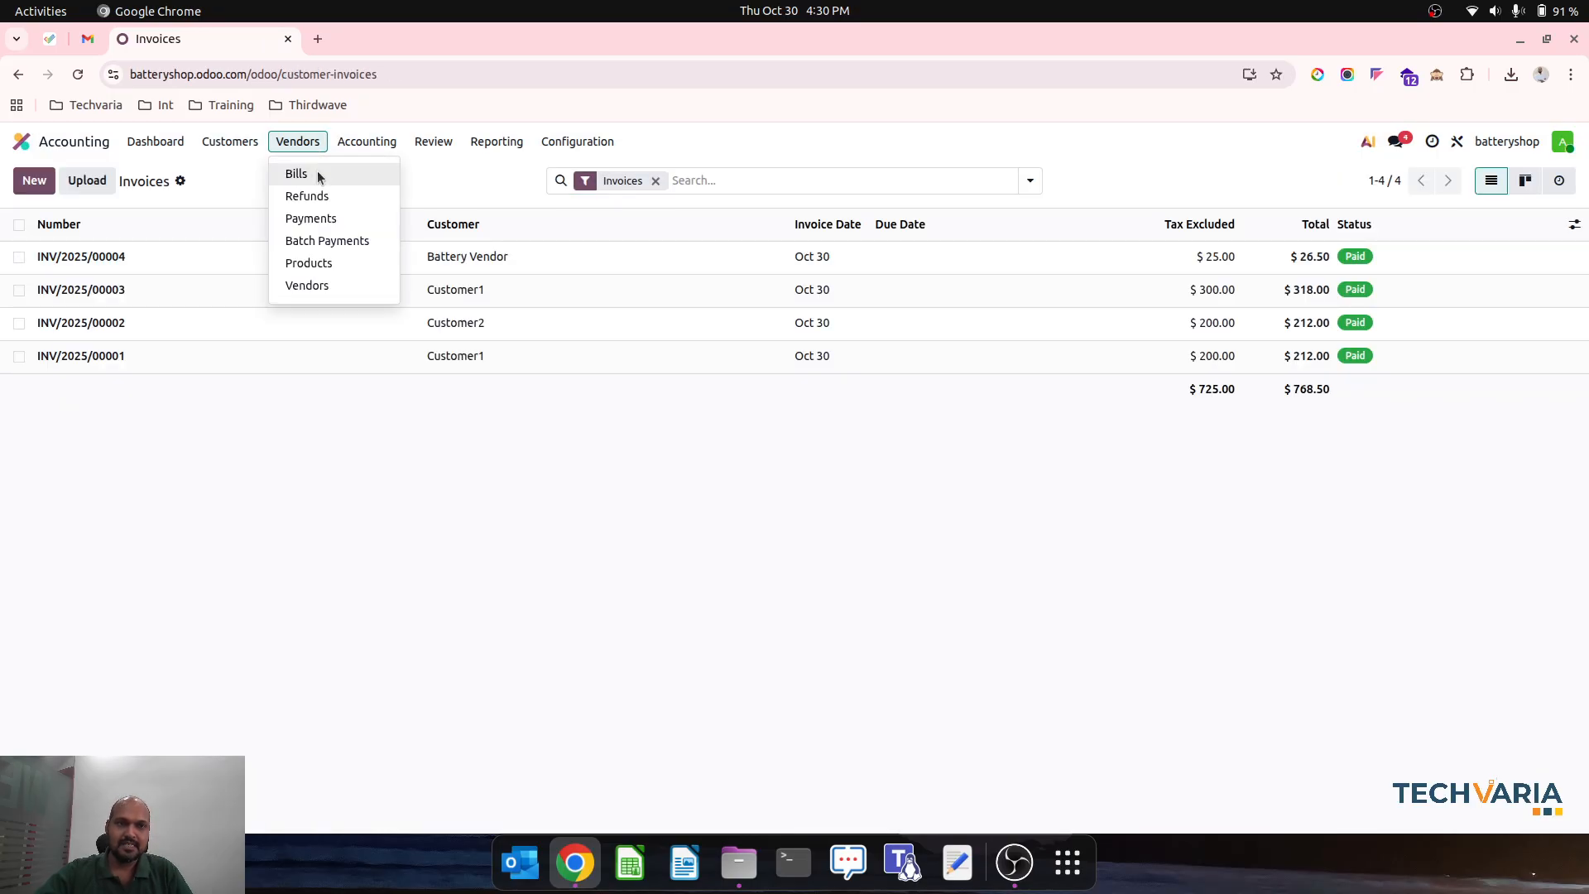
{"action": "left_click", "coordinate": [317, 172]}
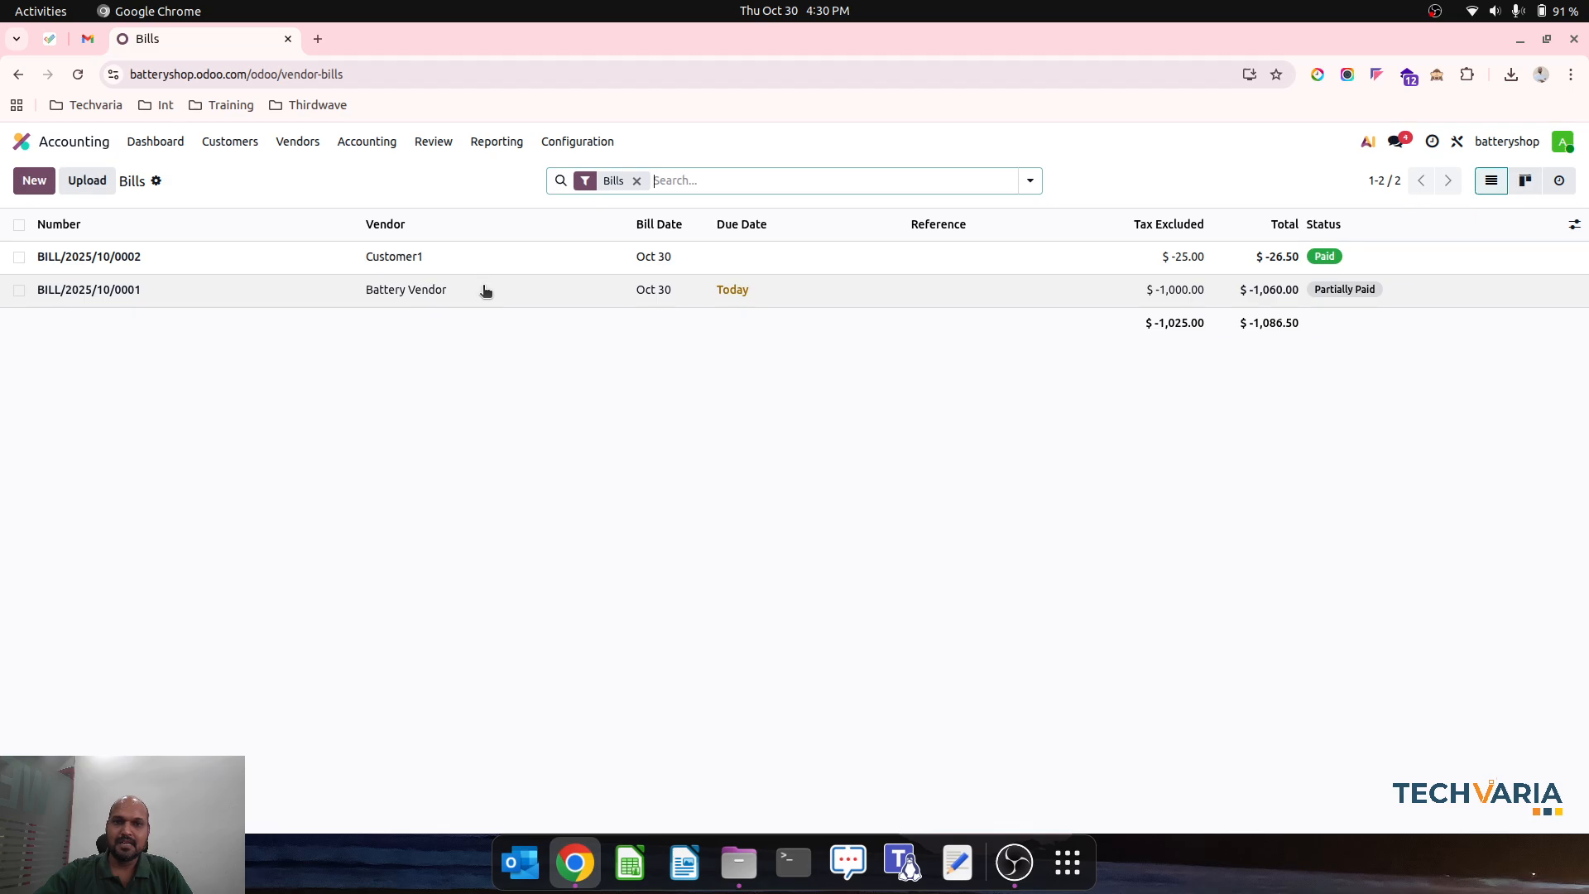
{"action": "left_click", "coordinate": [486, 291]}
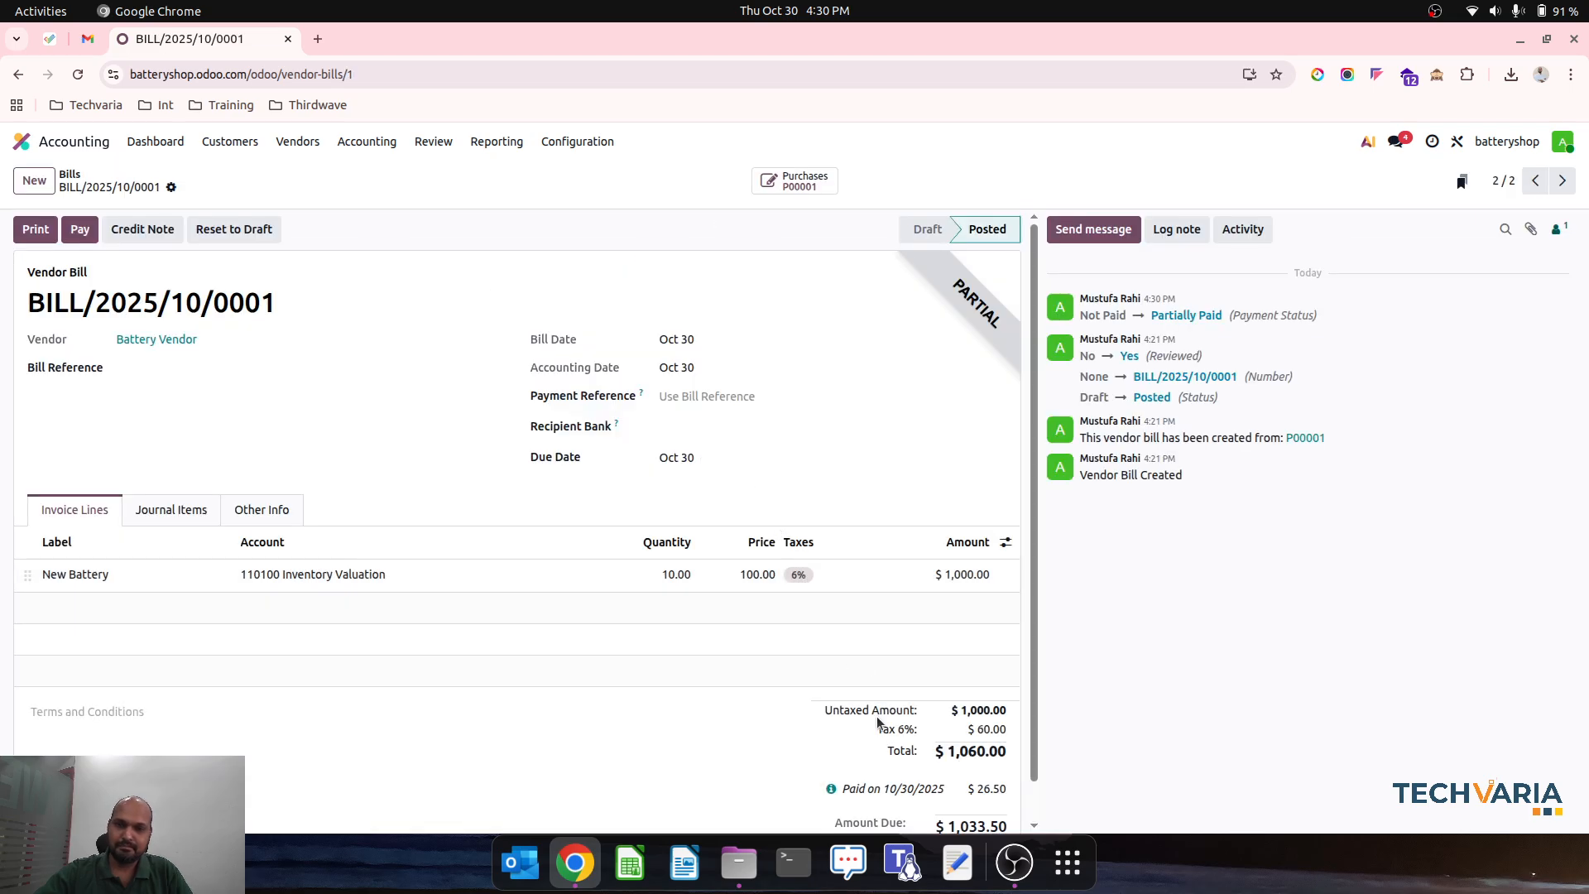
{"action": "scroll", "coordinate": [878, 720], "scroll_direction": "down", "scroll_amount": 1}
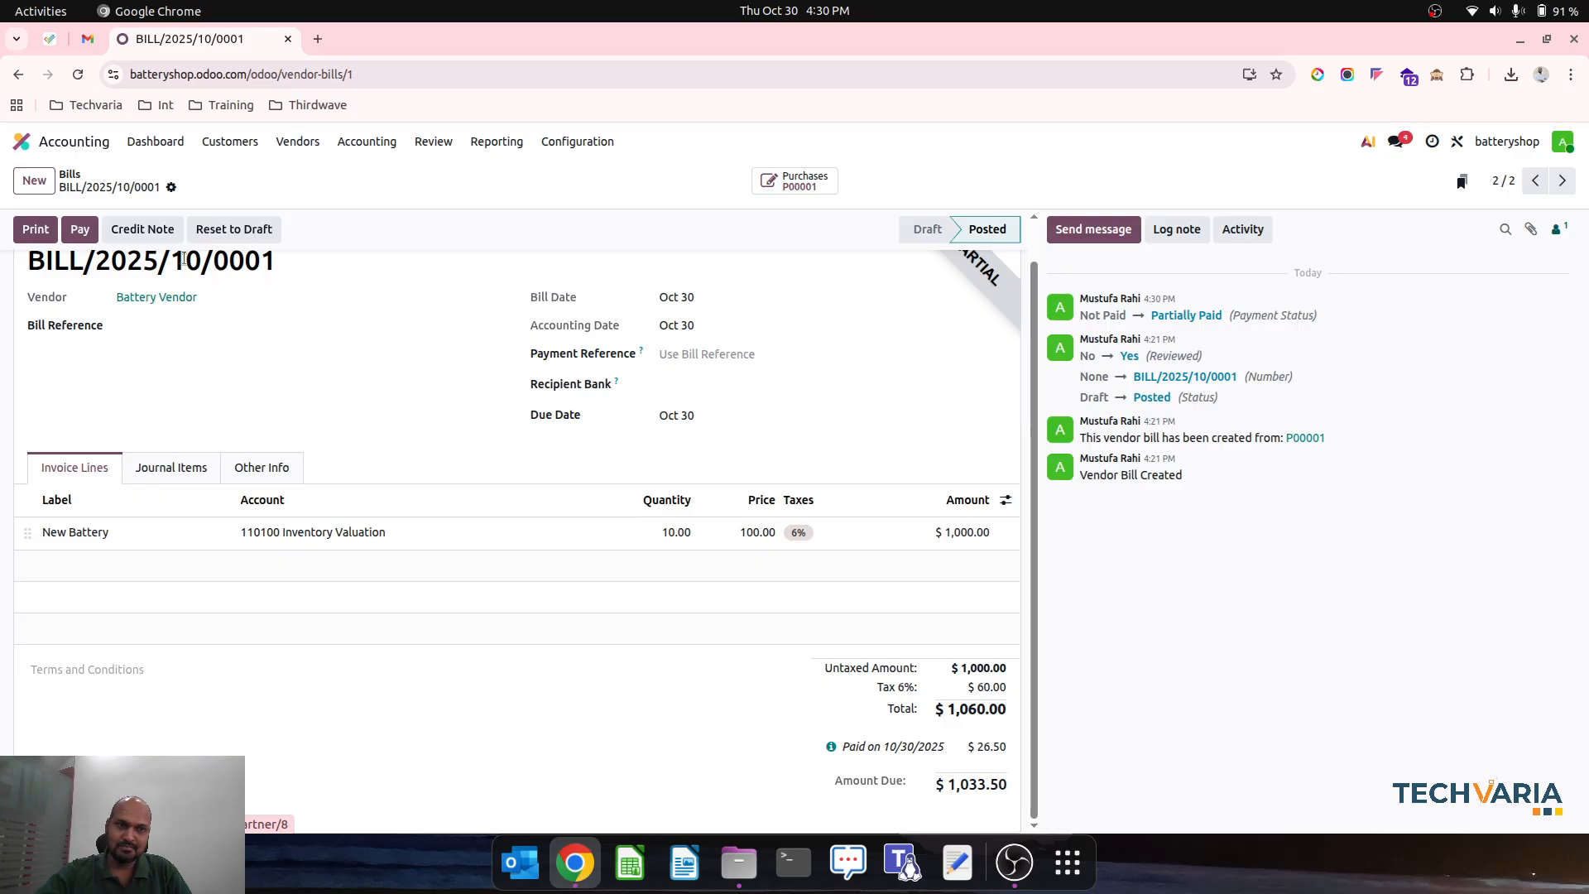
- Pay the remaining amount of Battery Vendor's bill through the Cash journal and create the payment
{"action": "left_click", "coordinate": [93, 232]}
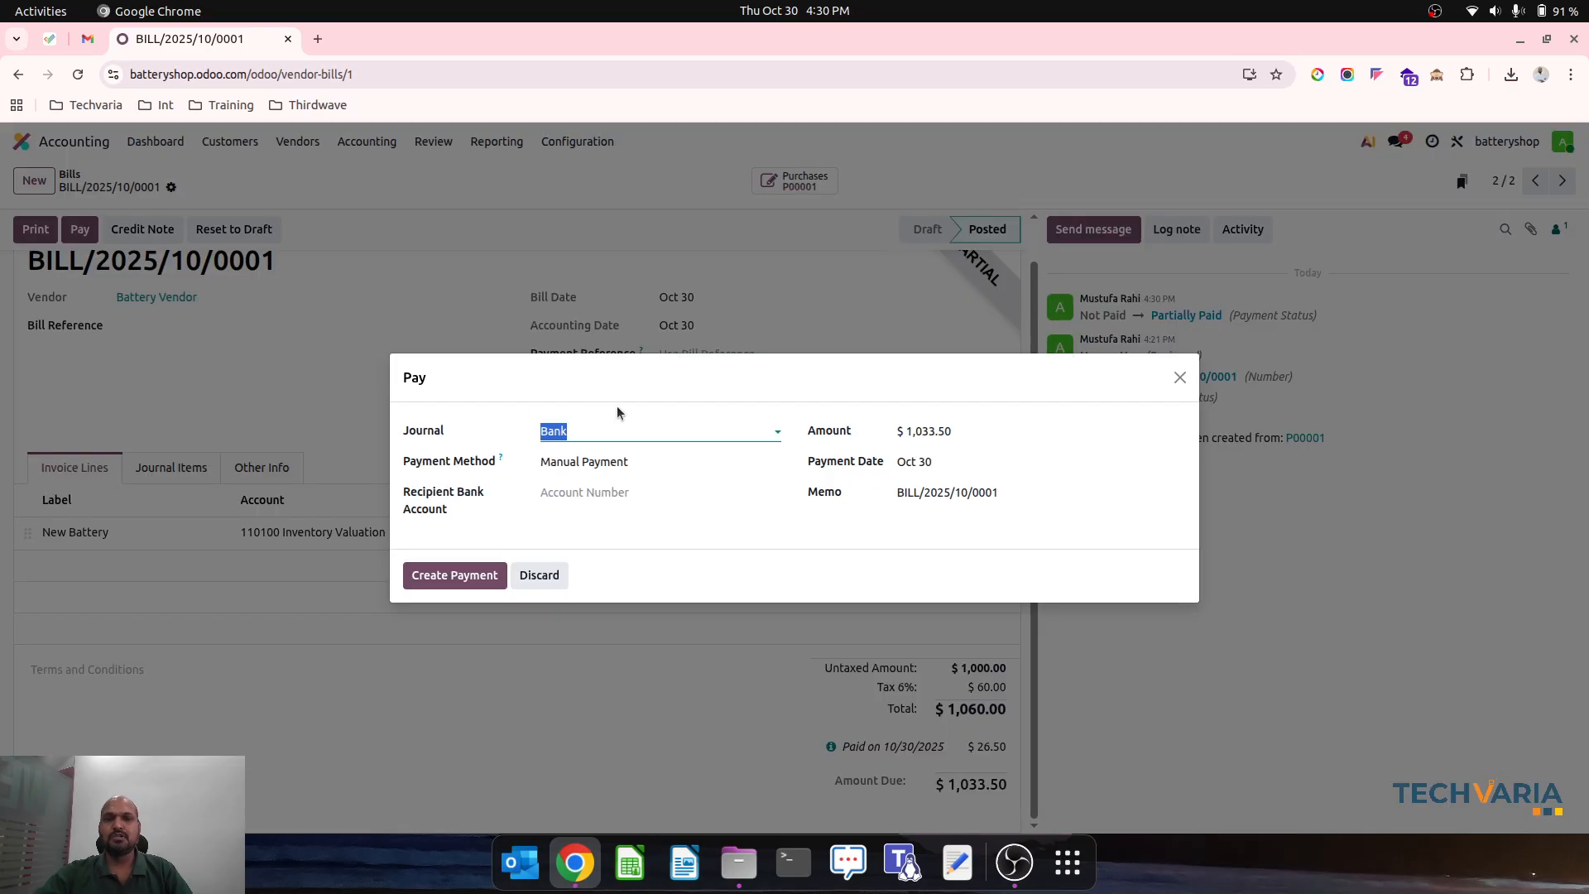
{"action": "type", "text": "cash"}
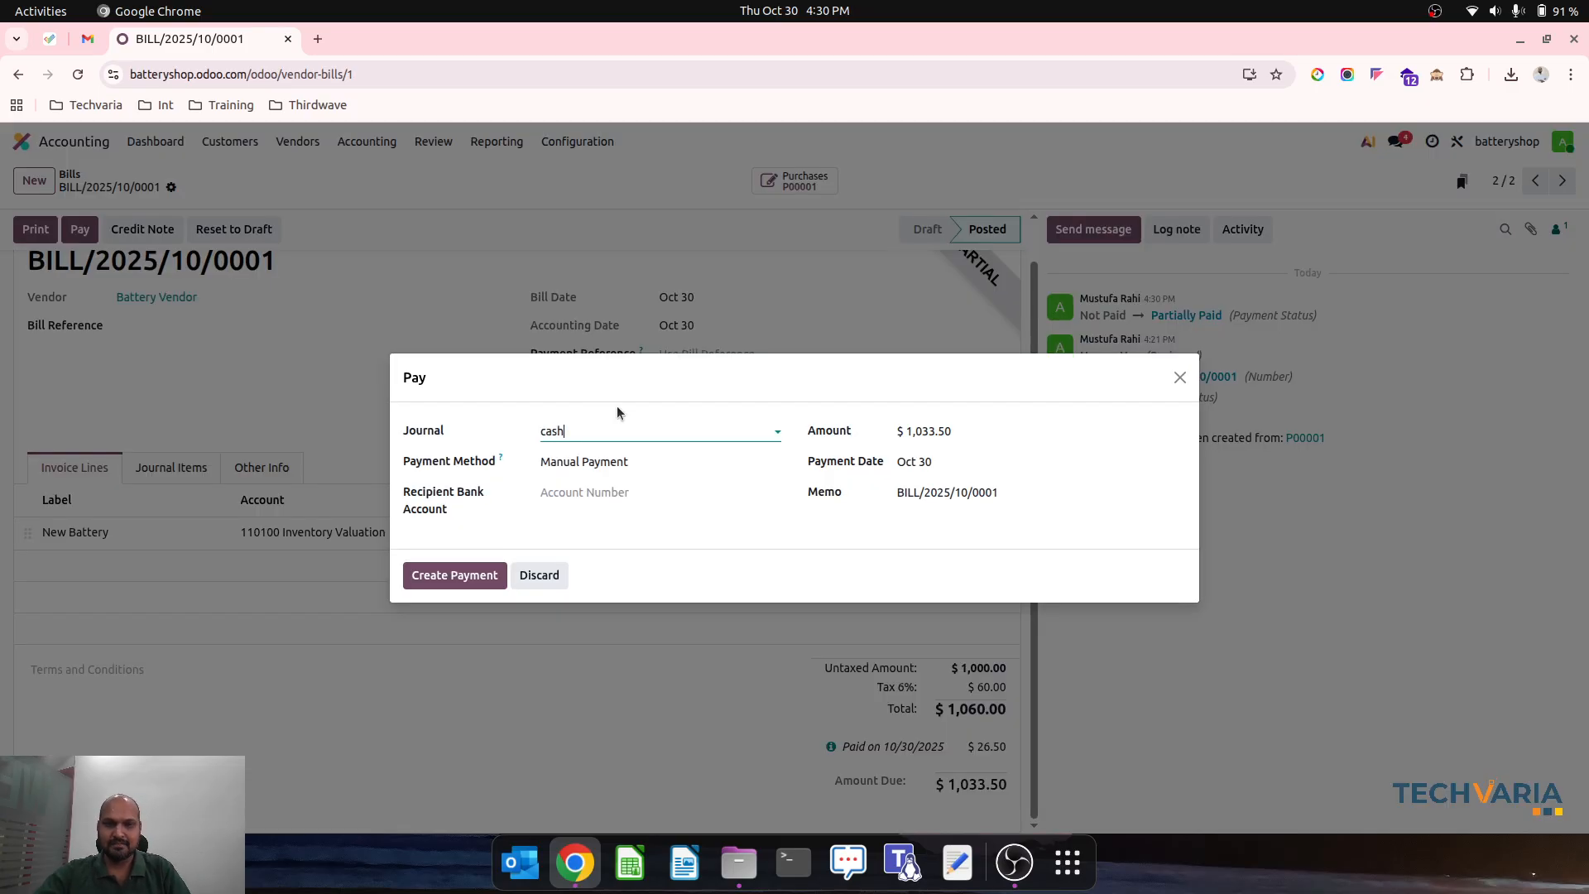
{"action": "left_click", "coordinate": [613, 456]}
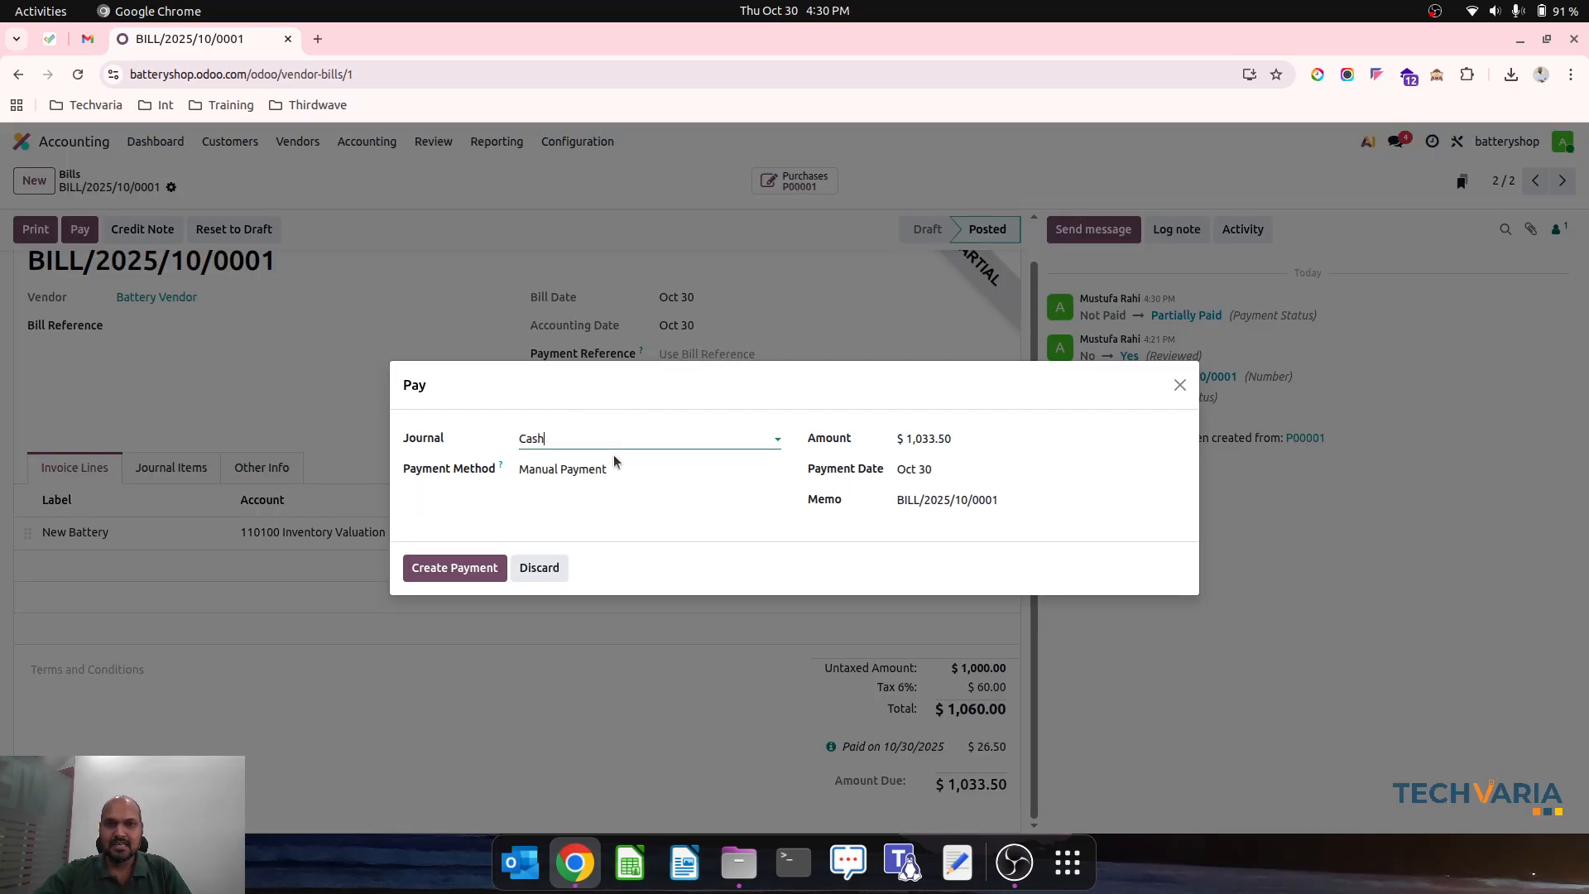
{"action": "left_click", "coordinate": [465, 568]}
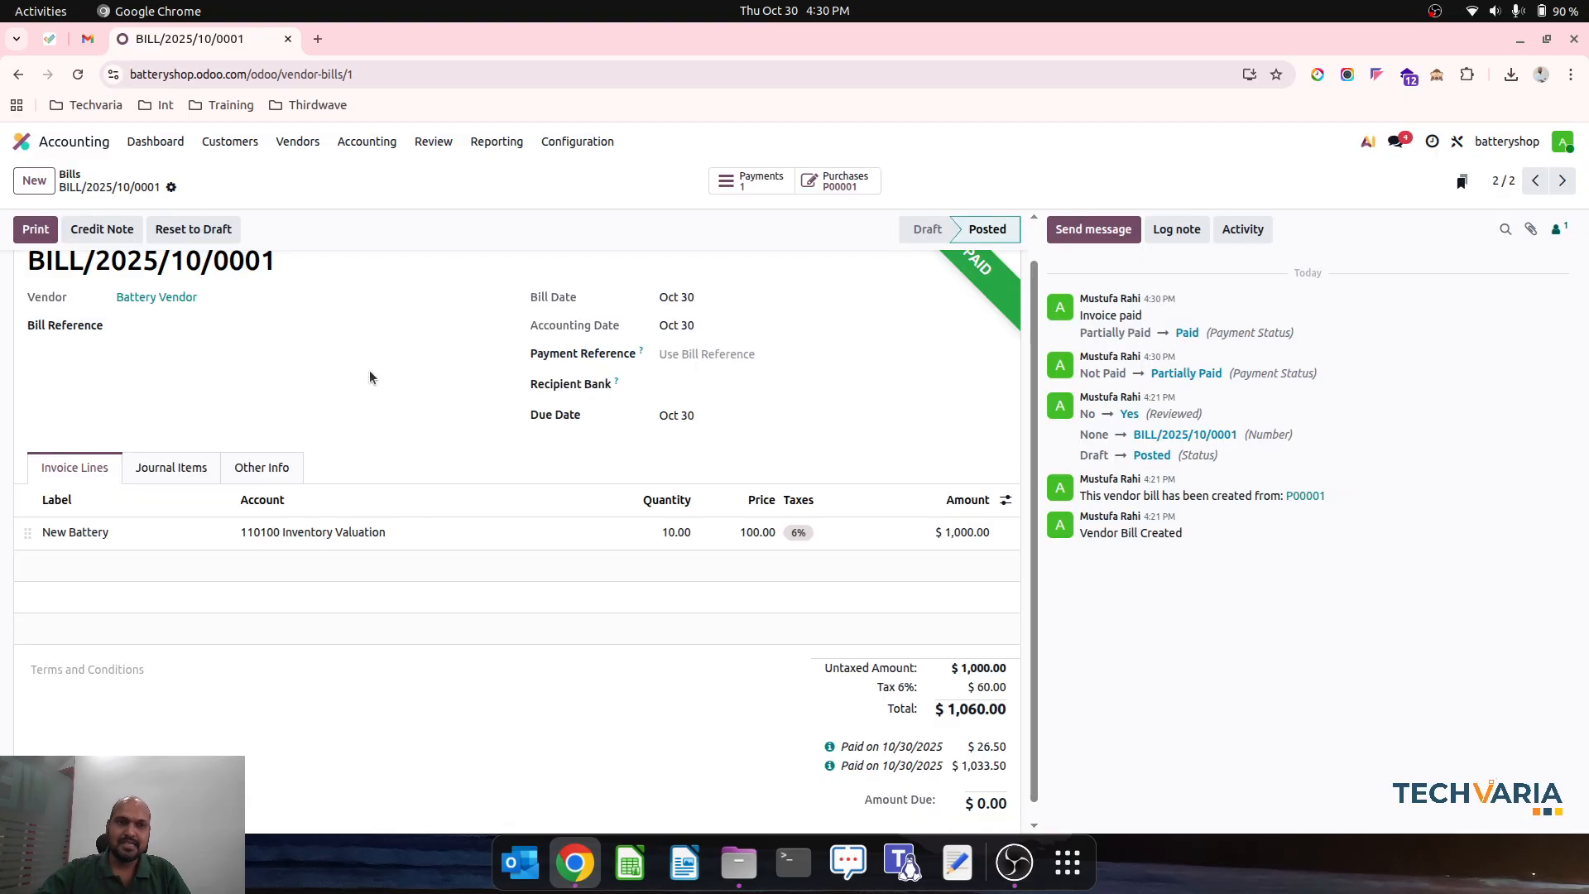
{"action": "scroll", "coordinate": [369, 367], "scroll_direction": "up", "scroll_amount": 1}
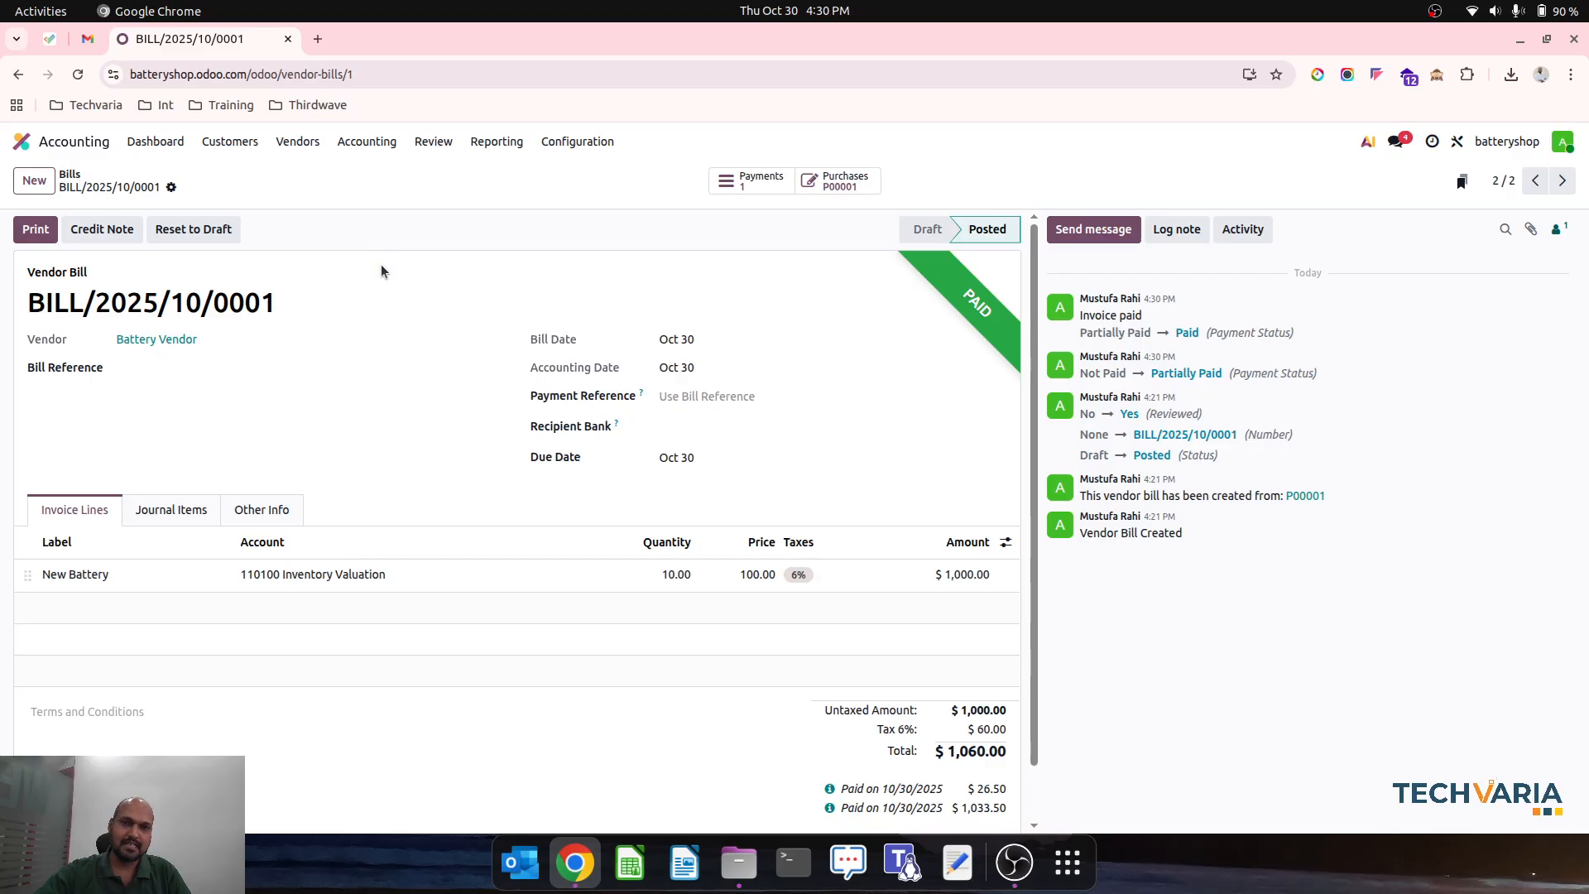
- Leave Battery Vendor's bill and return to the overview of installed apps
{"action": "left_click", "coordinate": [71, 174]}
{"action": "left_click", "coordinate": [22, 141]}
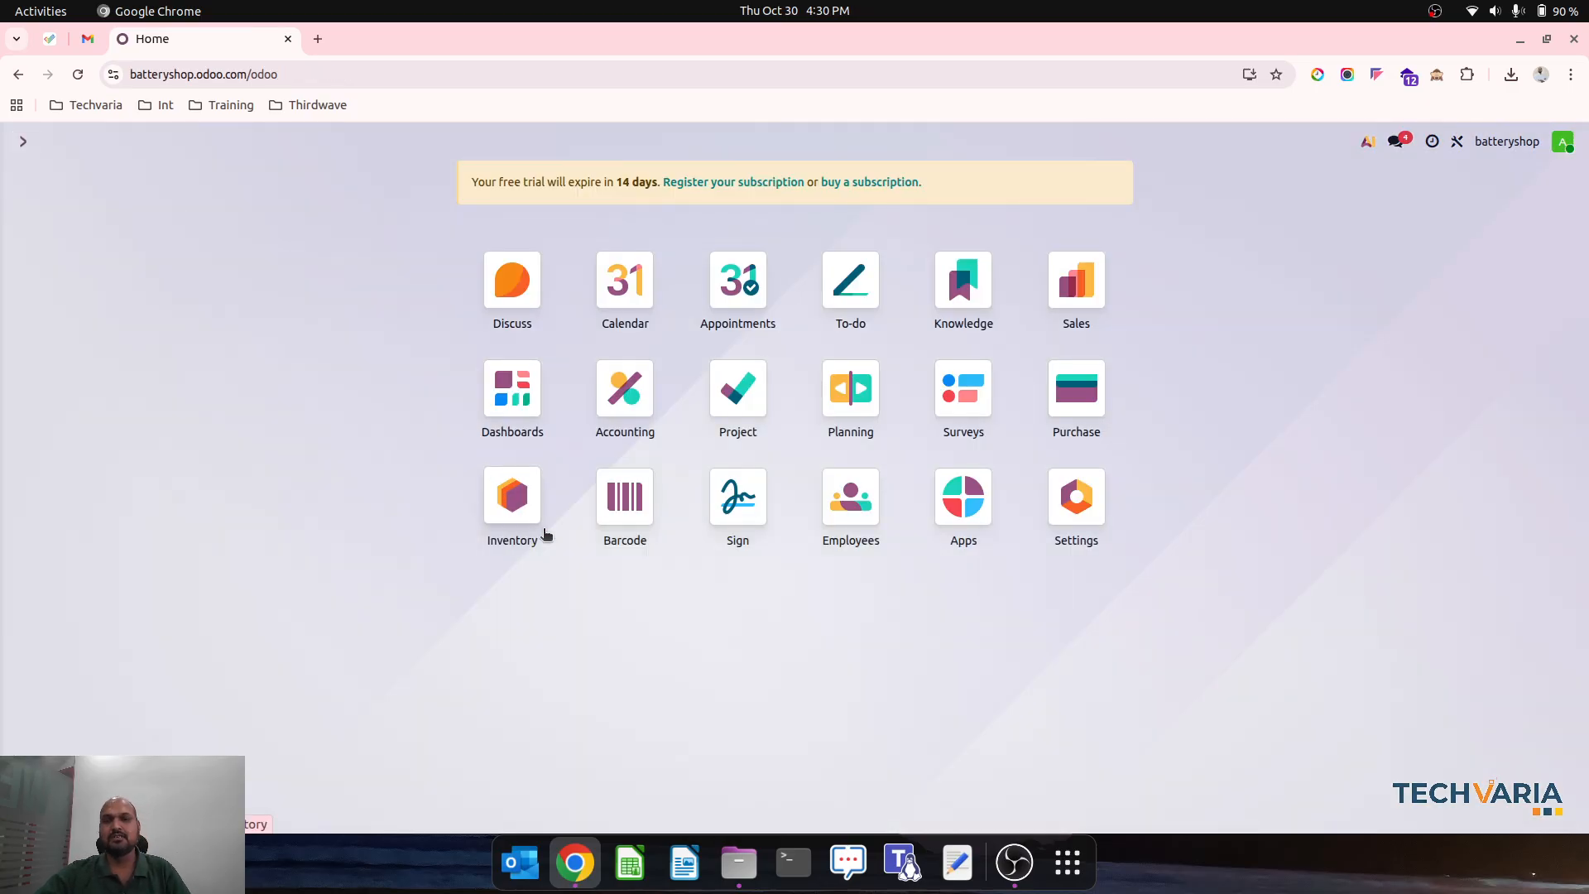